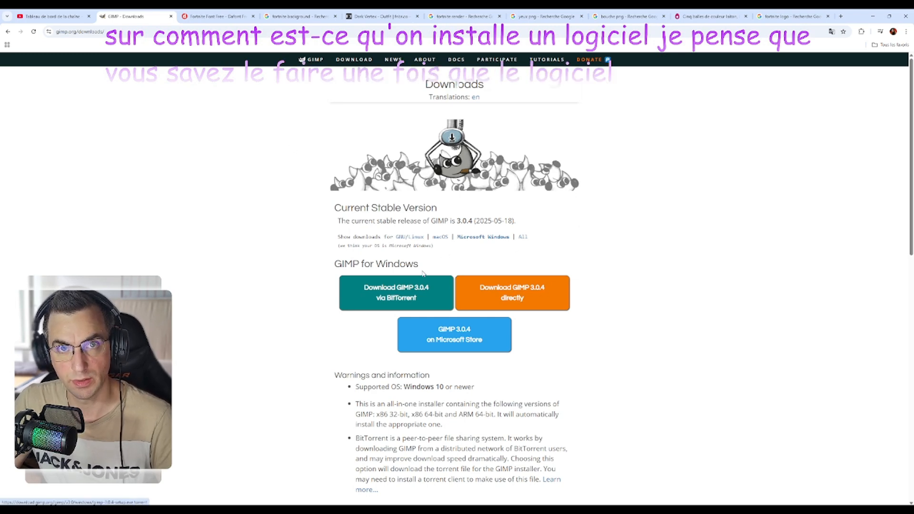
Look over the Fortnite Font download page on dafontfree.io.
click(209, 18)
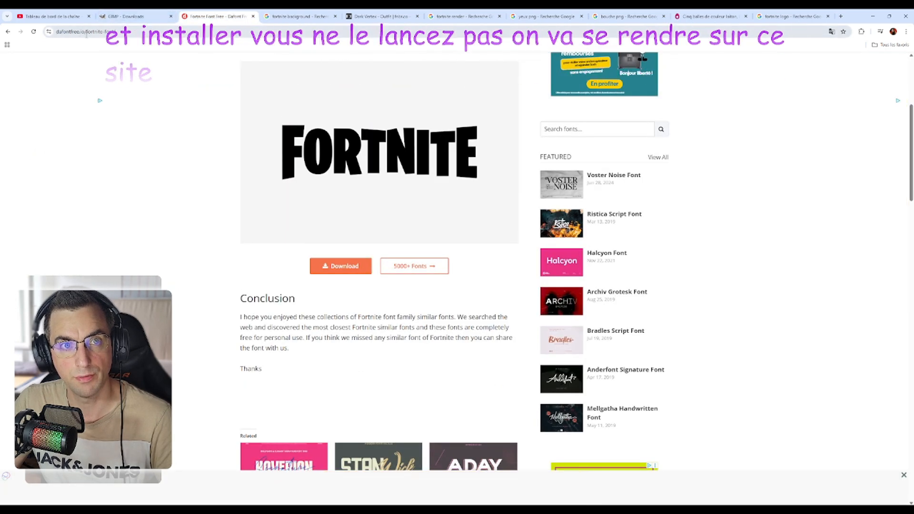
scroll(365, 153, up, 5)
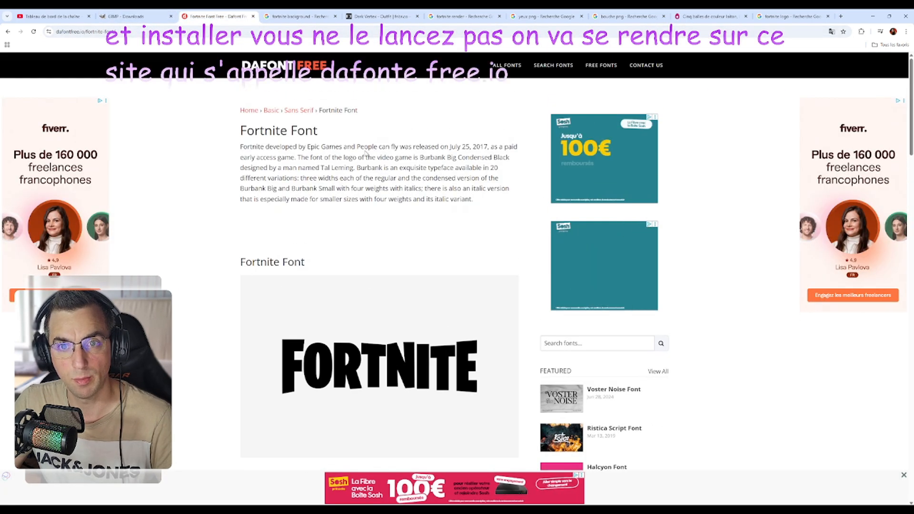
scroll(362, 238, down, 2)
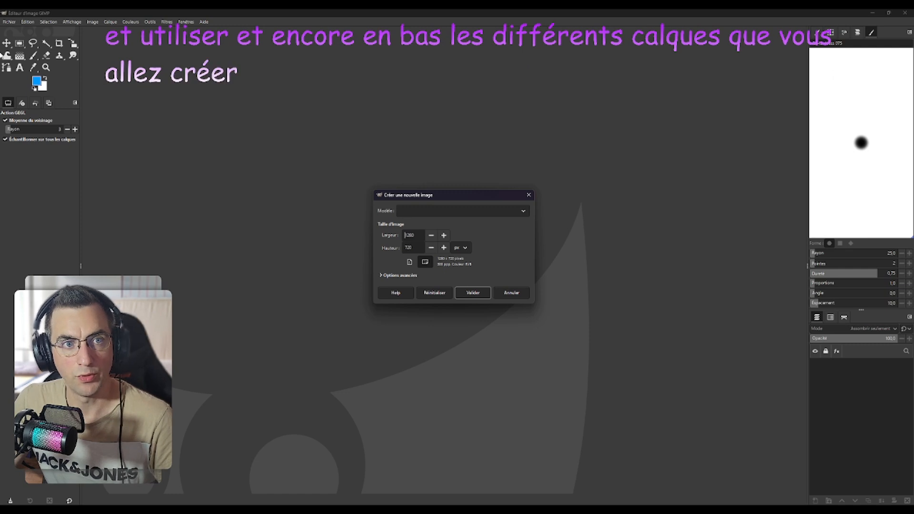
Create a new image 1280 px wide and 720 px high for the YouTube thumbnail.
click(9, 21)
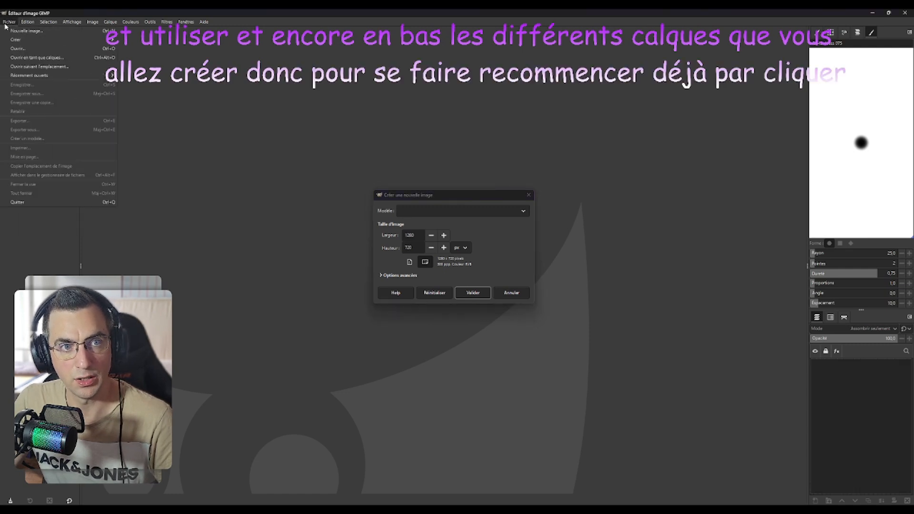
click(446, 199)
drag(447, 199, 413, 185)
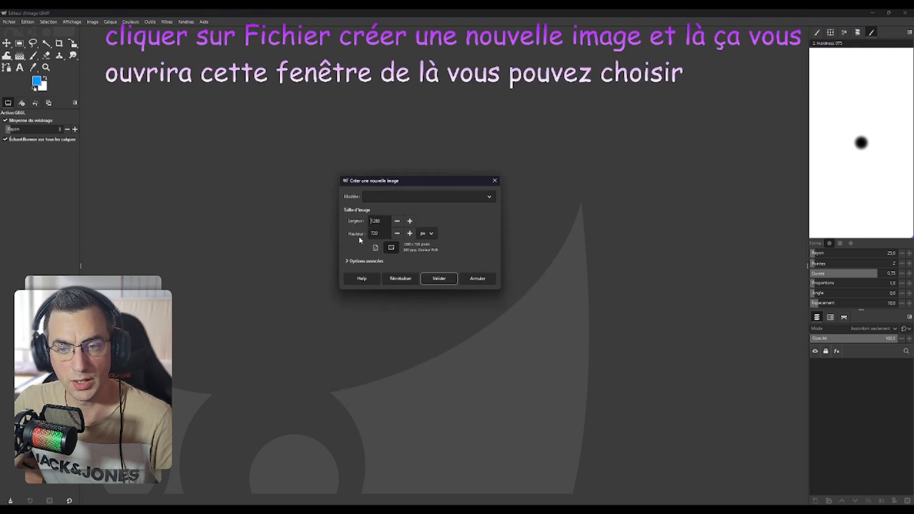
double_click(387, 220)
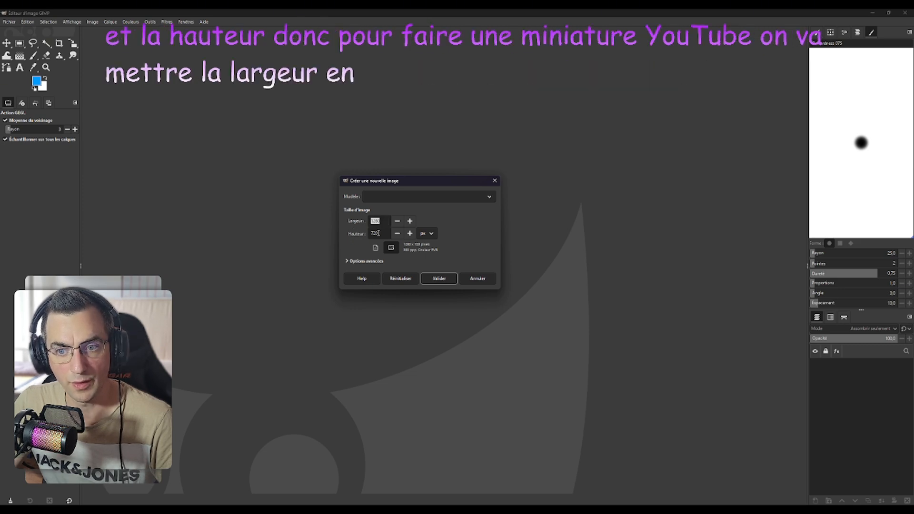
double_click(383, 234)
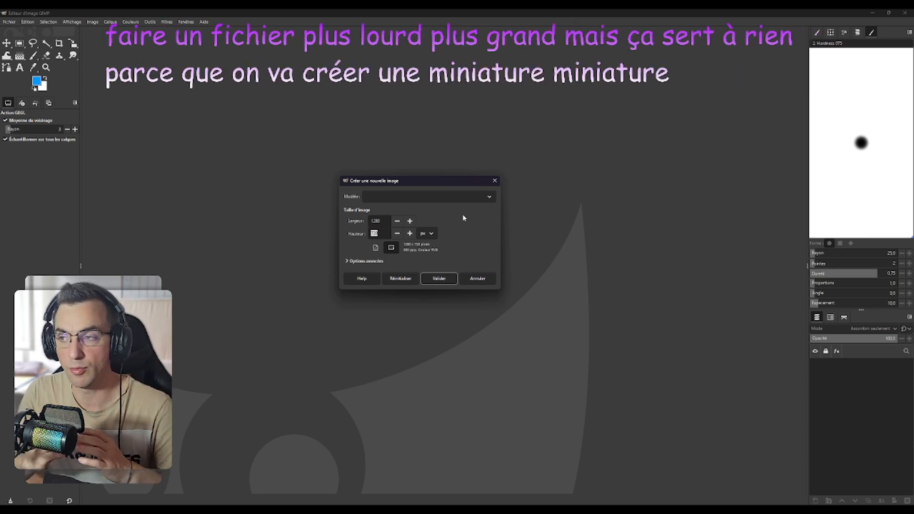
click(439, 278)
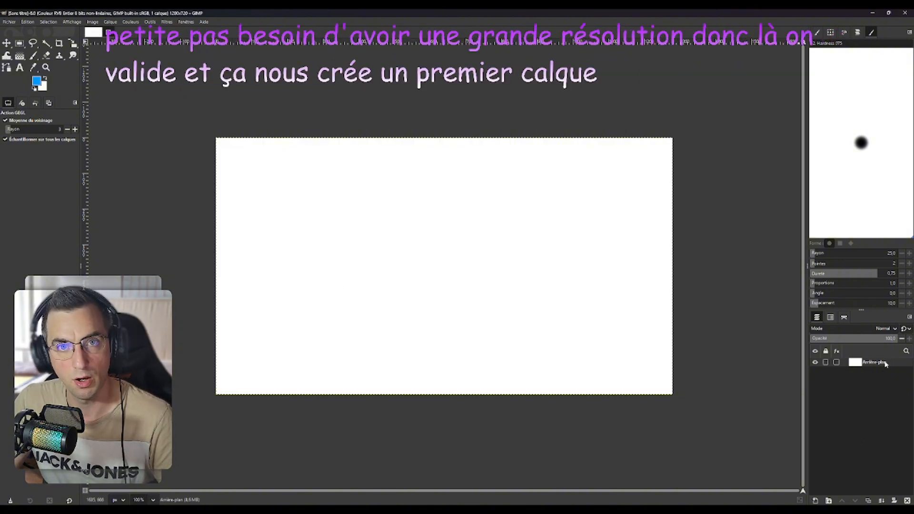
Toggle the visibility of the Arrière-plan layer and leave it hidden.
click(815, 363)
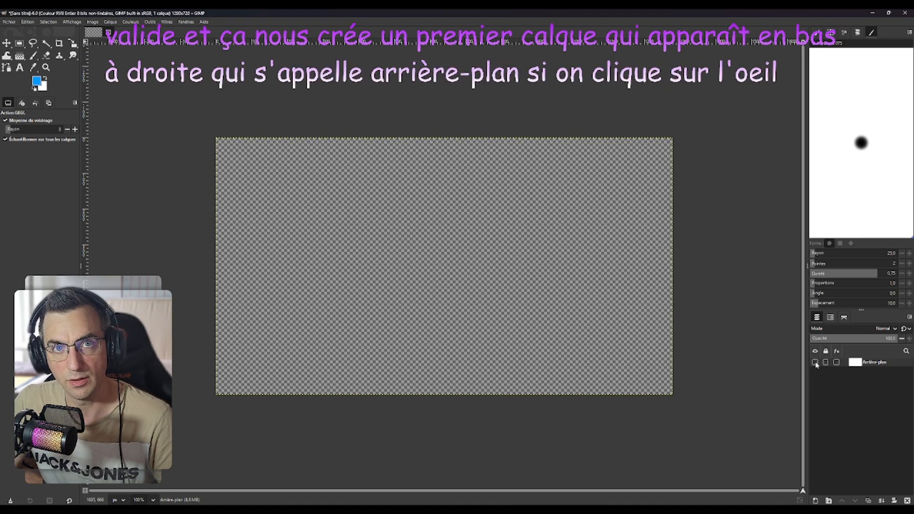
click(815, 363)
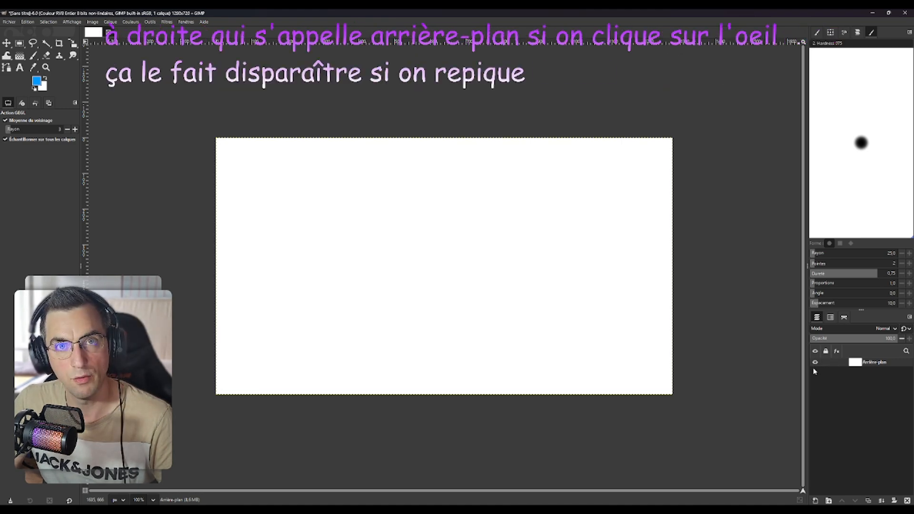
click(815, 363)
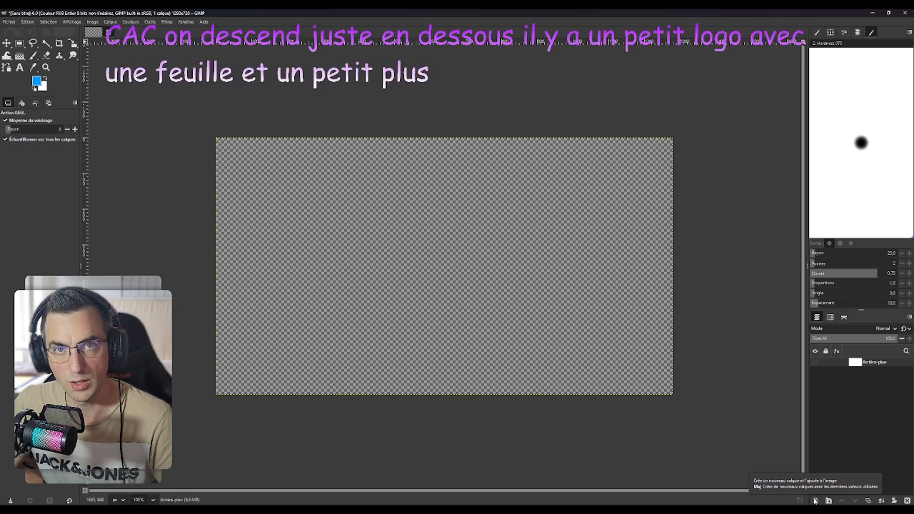
Add a new 1280 × 720 px transparent layer named Background.
click(815, 501)
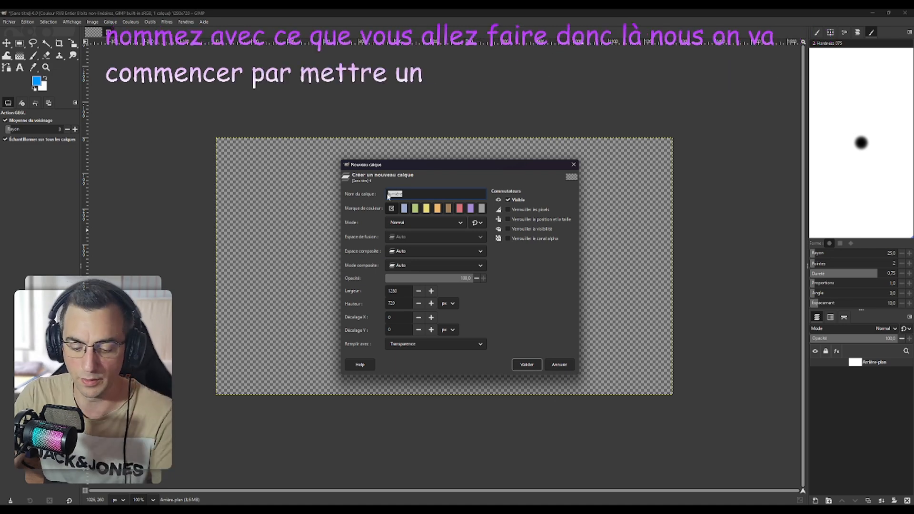
text(Background)
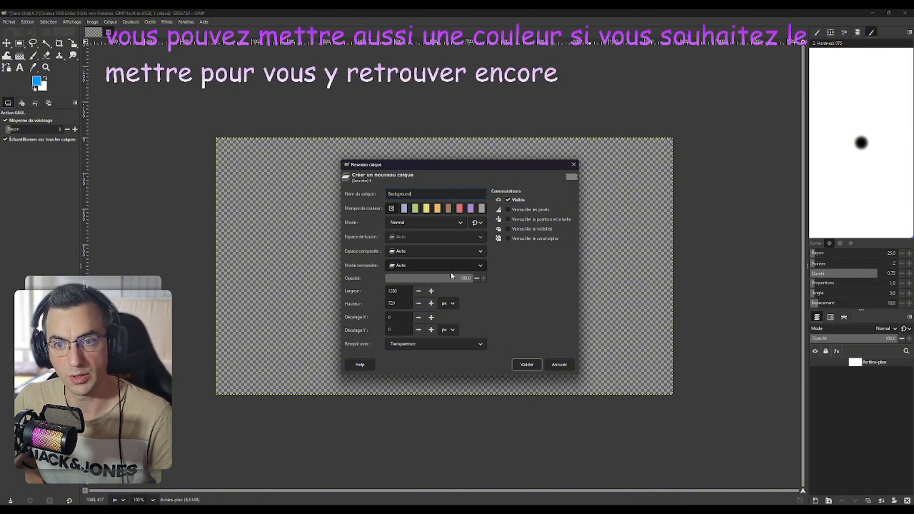
click(525, 364)
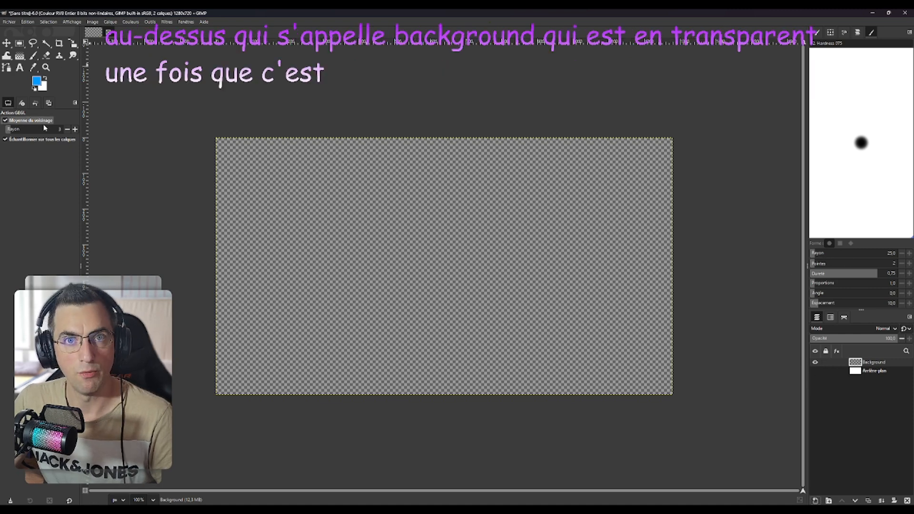
Switch to Chrome and browse the image results for "fortnite background" to choose a thumbnail backdrop.
mouse_move(553, 509)
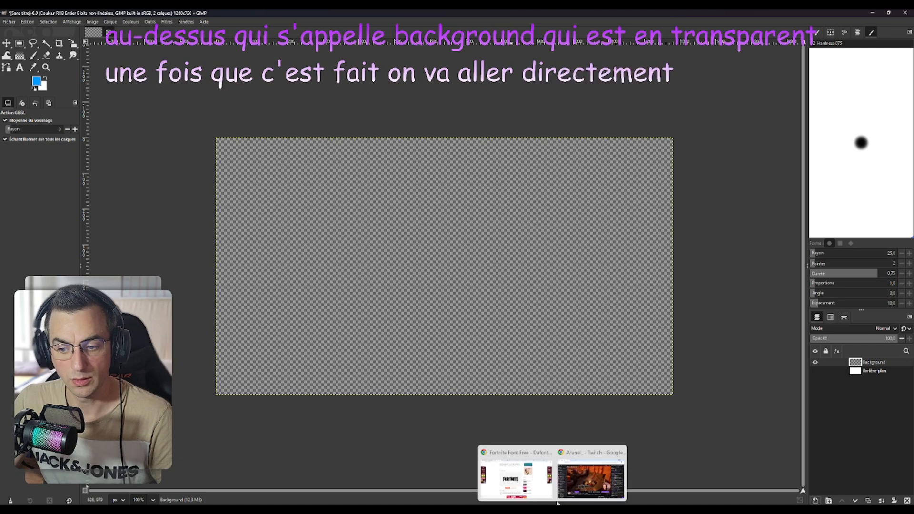
click(535, 475)
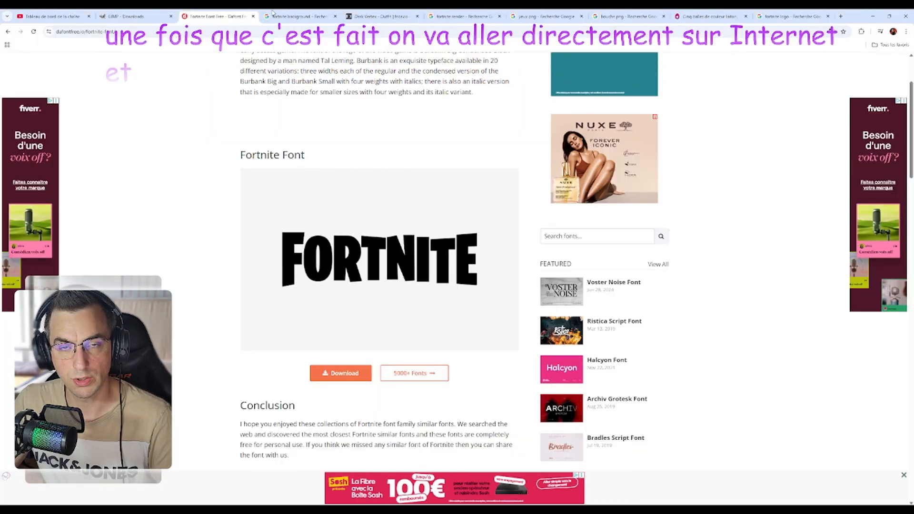
click(300, 17)
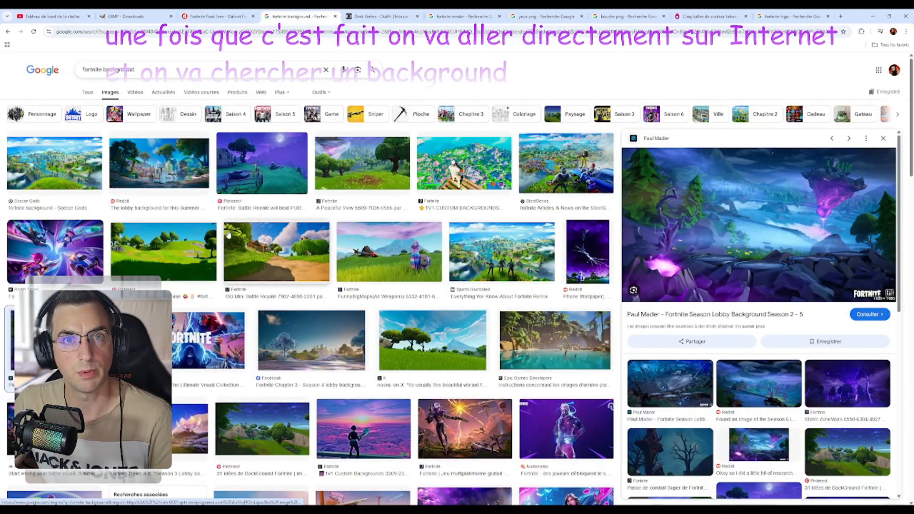
click(221, 71)
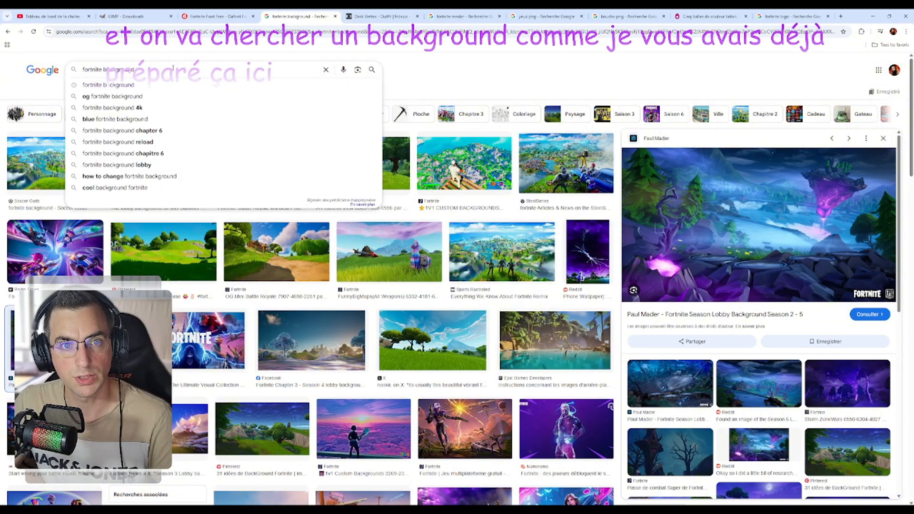
key(Escape)
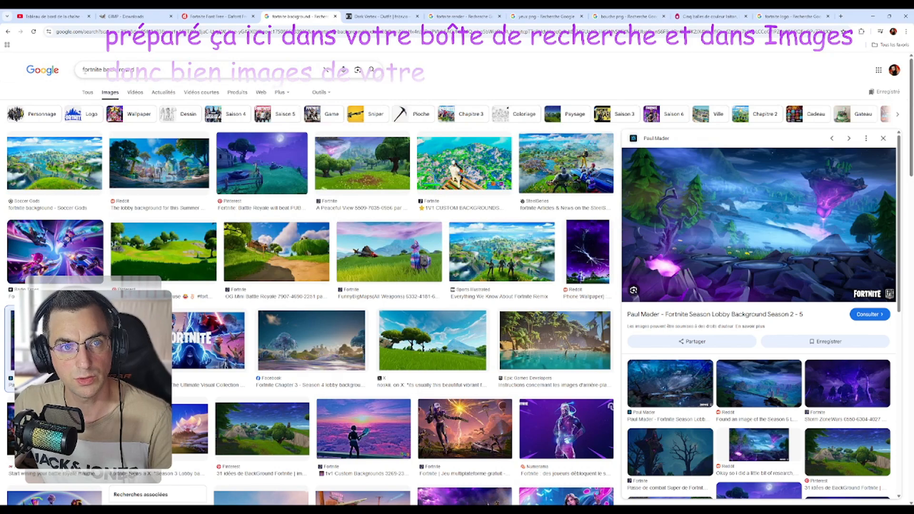
scroll(401, 286, down, 5)
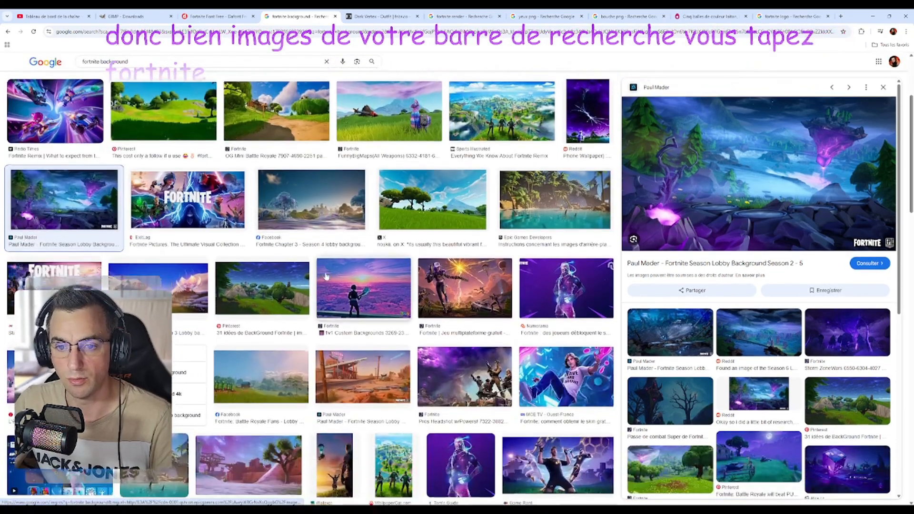
scroll(401, 286, down, 2)
scroll(395, 293, up, 6)
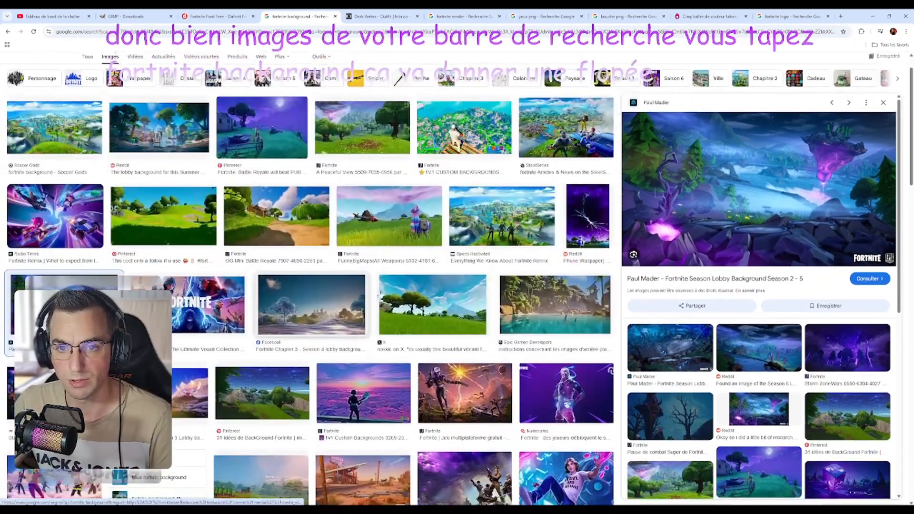
scroll(393, 296, up, 1)
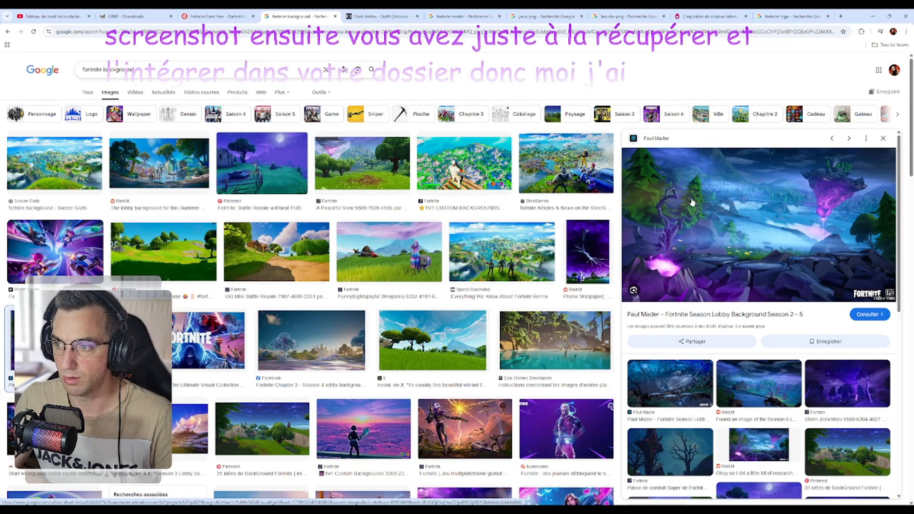
Open the previewed Fortnite lobby background in its own browser tab, show its image-saving options, and close that tab.
right_click(775, 251)
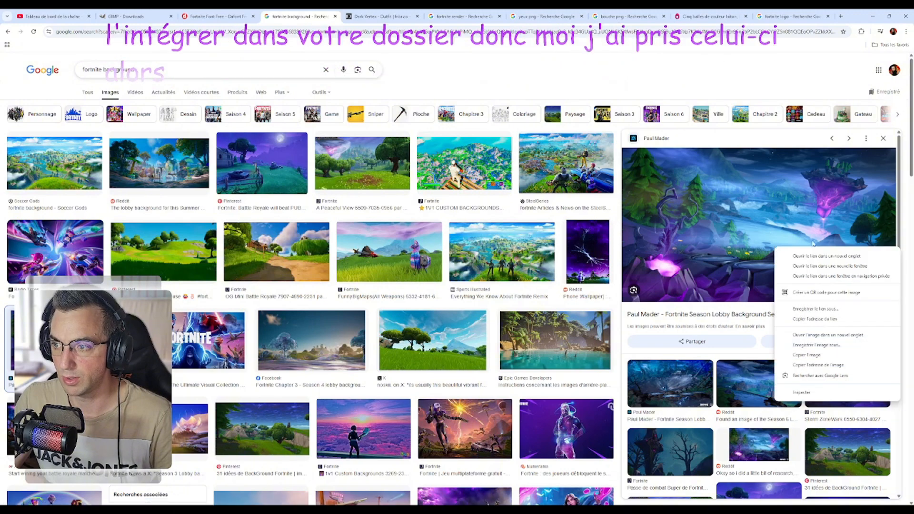
click(838, 337)
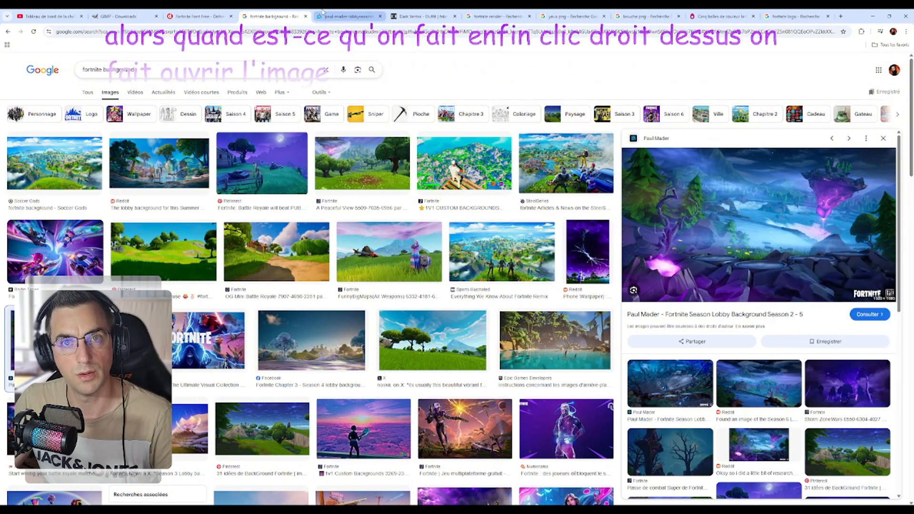
click(347, 16)
right_click(418, 232)
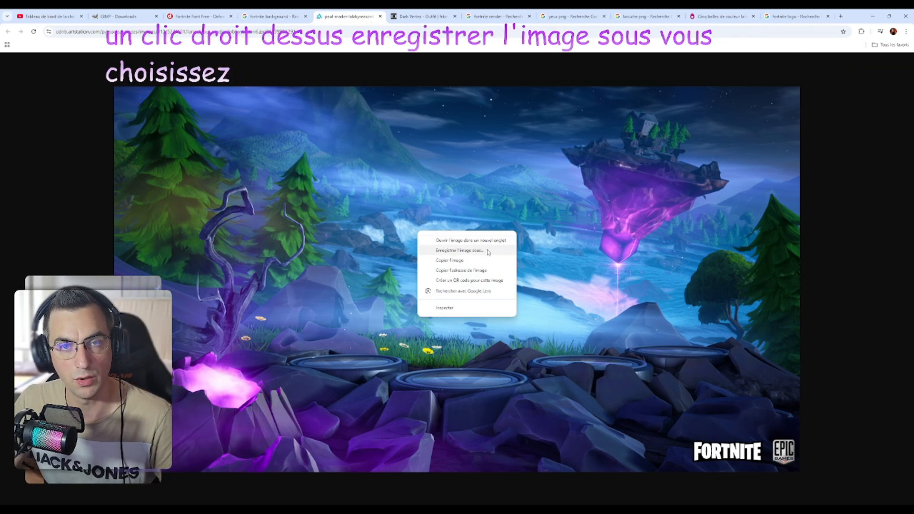
click(380, 16)
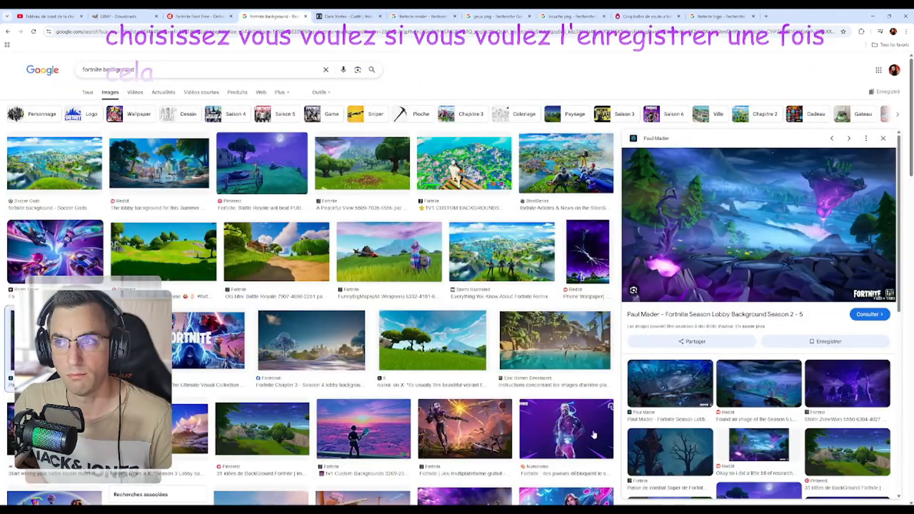
Switch back to GIMP and place the Fortnite lobby background from the tuto minia folder on the canvas as a new layer.
click(579, 504)
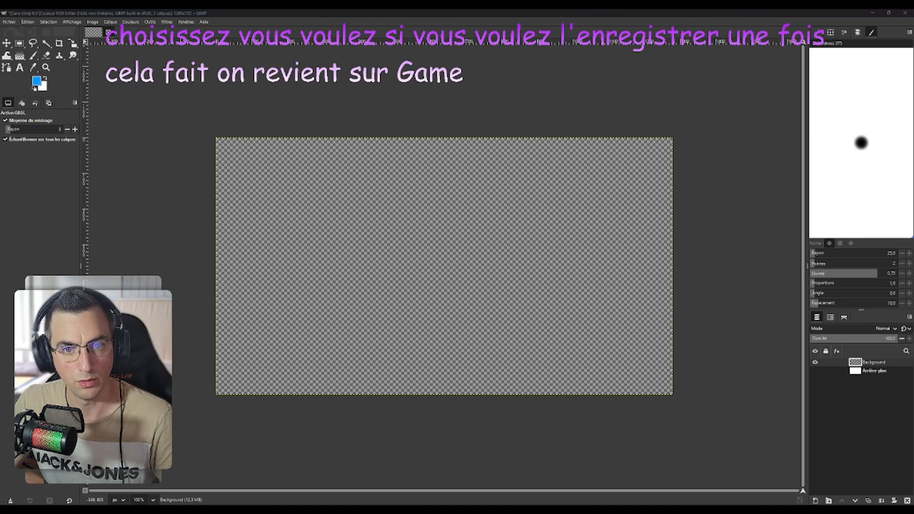
drag(0, 312, 237, 280)
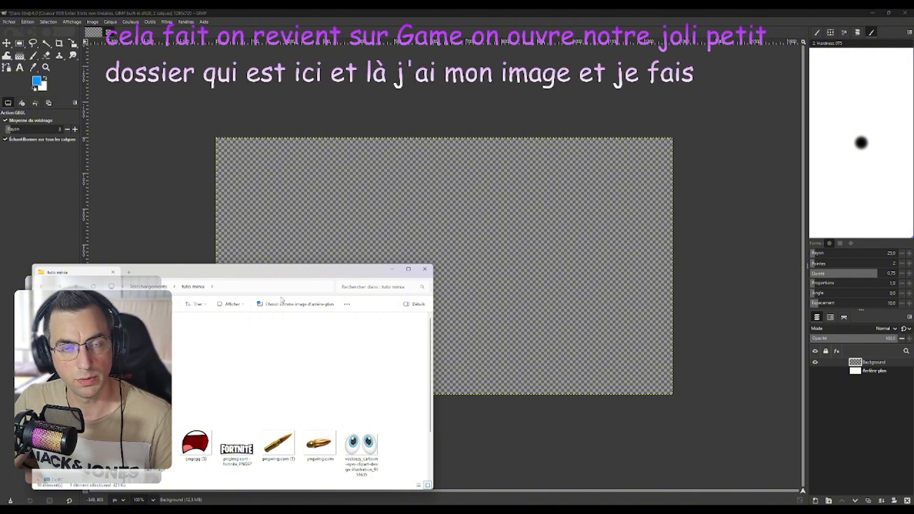
drag(179, 375, 471, 239)
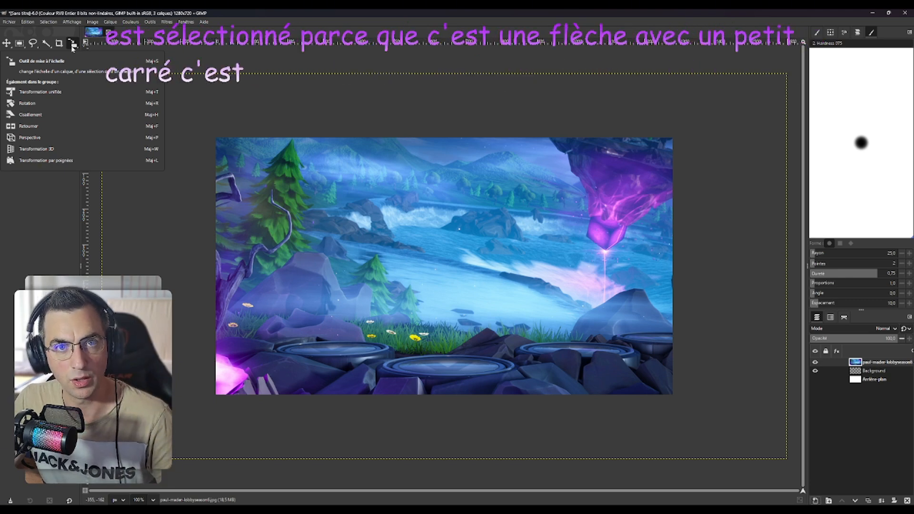
Scale the Fortnite lobby background layer down to about 1340 × 754 px, keeping its proportions, and position it over the canvas.
click(72, 45)
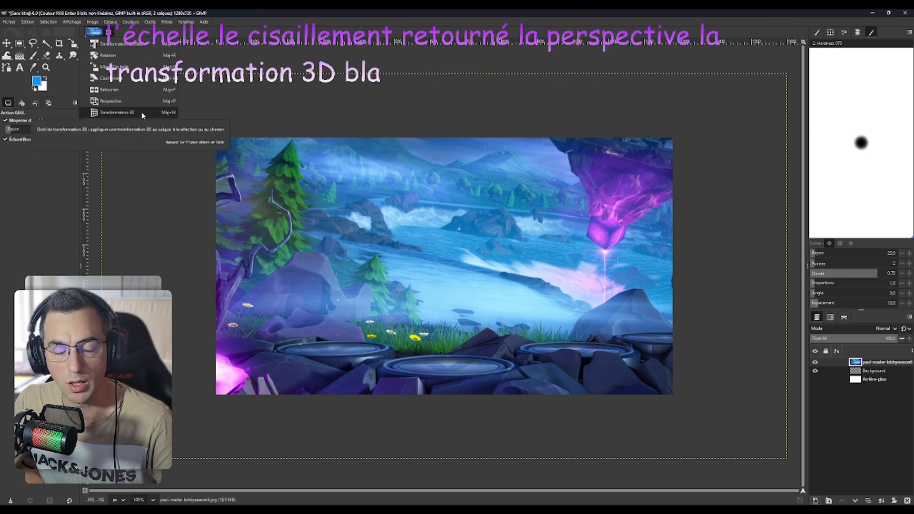
click(115, 66)
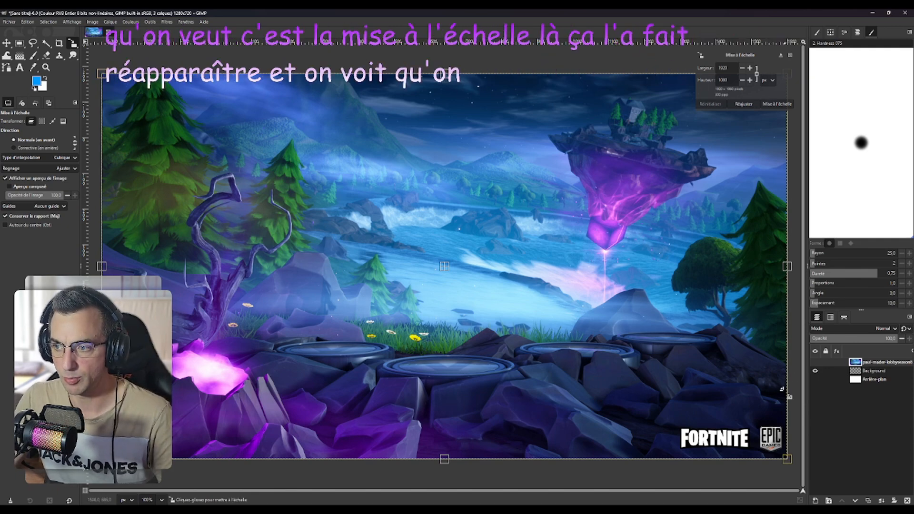
drag(786, 459, 555, 387)
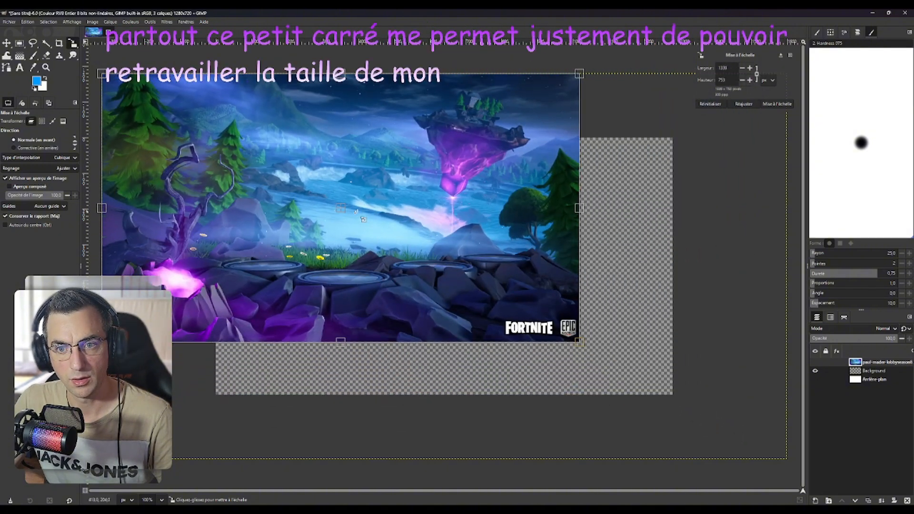
drag(348, 216, 460, 278)
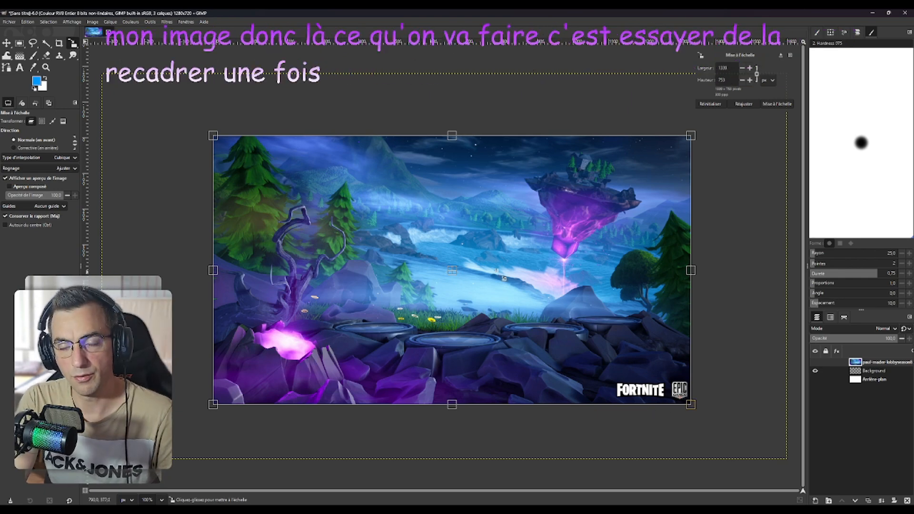
key(Return)
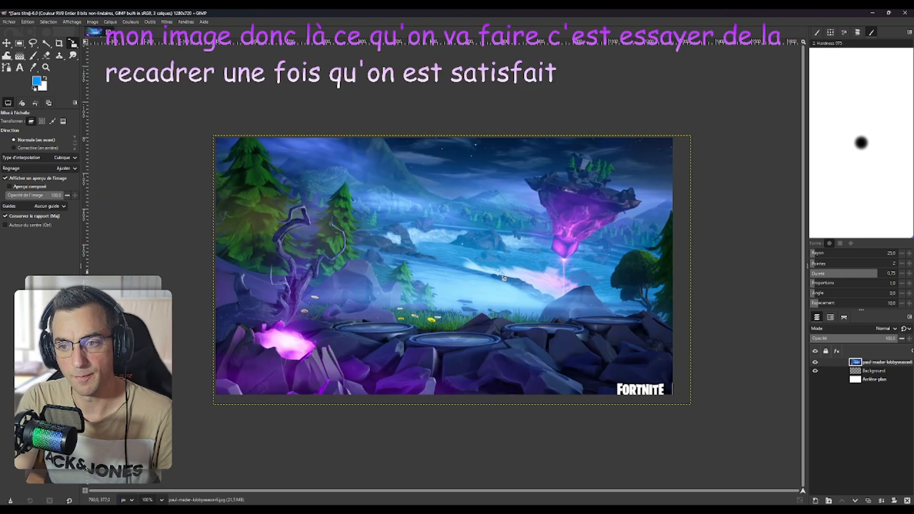
Enlarge the Fortnite lobby background layer proportionally to about 1444 × 813 px, pushing its Fortnite and Epic logos outside the canvas.
click(74, 43)
click(115, 67)
click(627, 376)
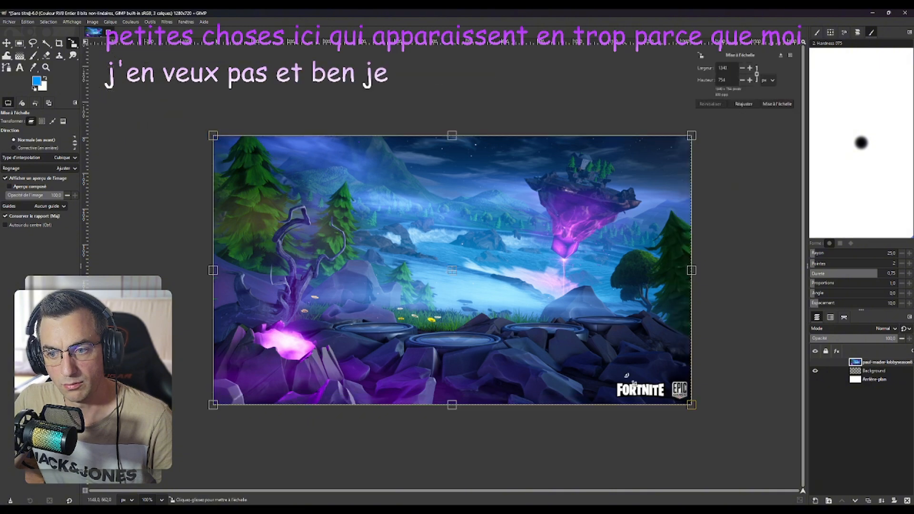
drag(687, 407, 719, 445)
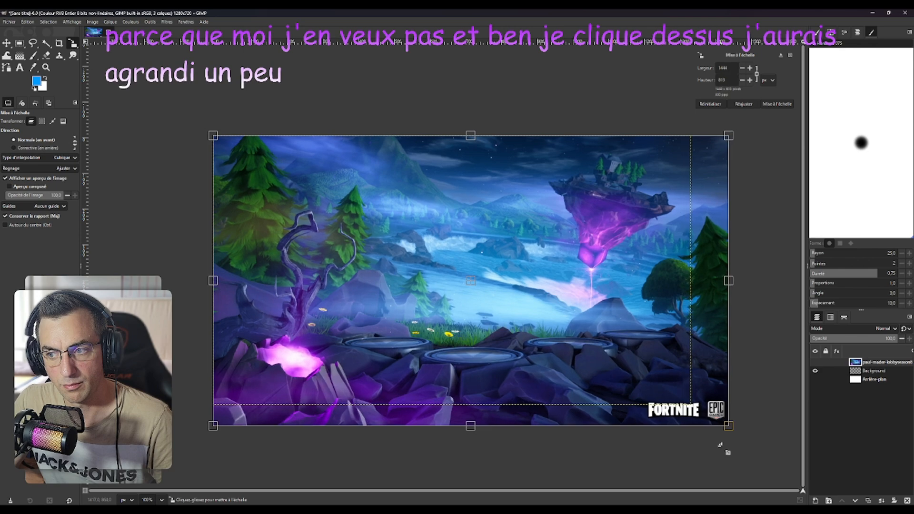
key(Return)
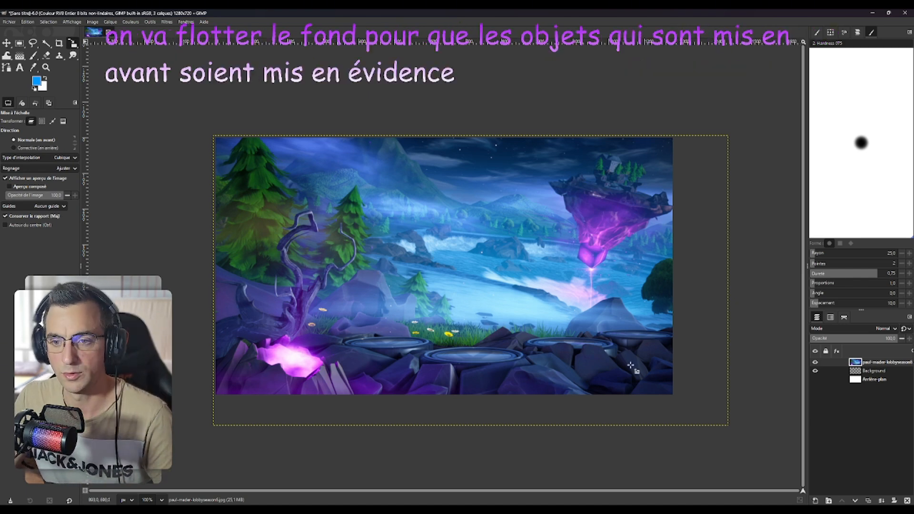
right_click(858, 364)
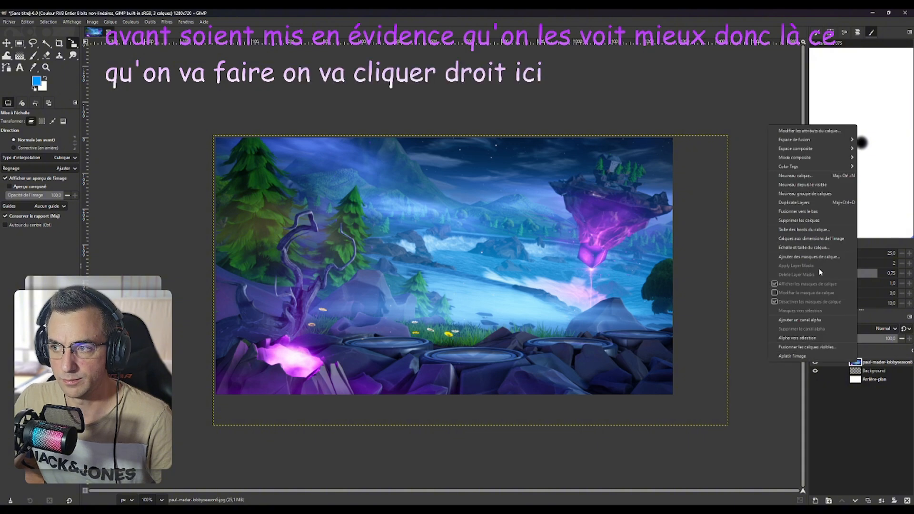
click(321, 91)
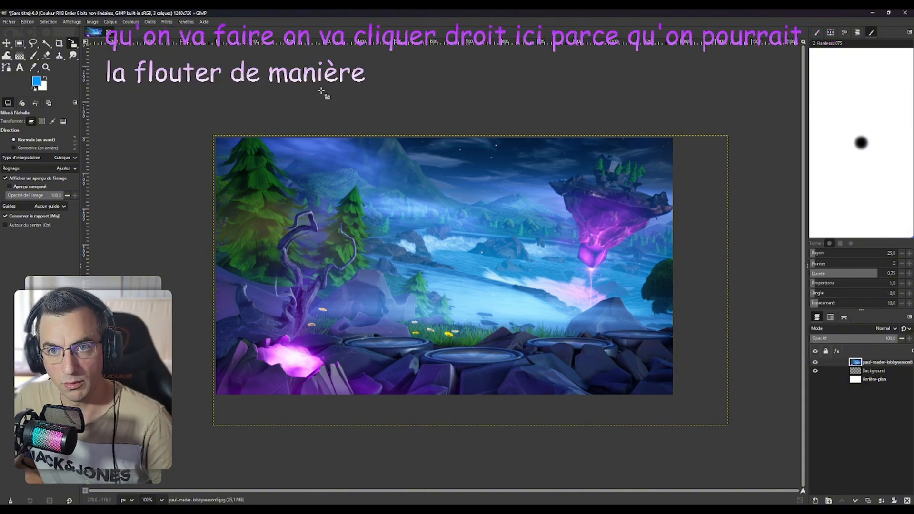
click(168, 22)
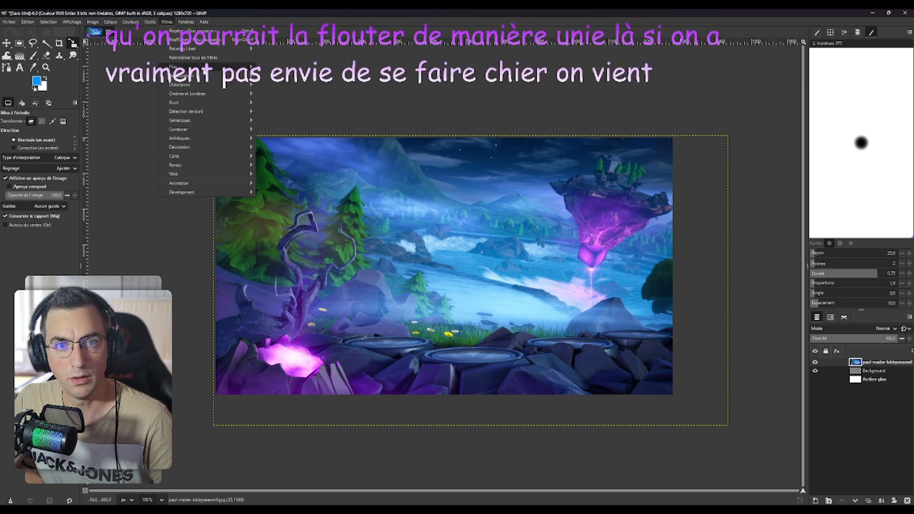
mouse_move(204, 69)
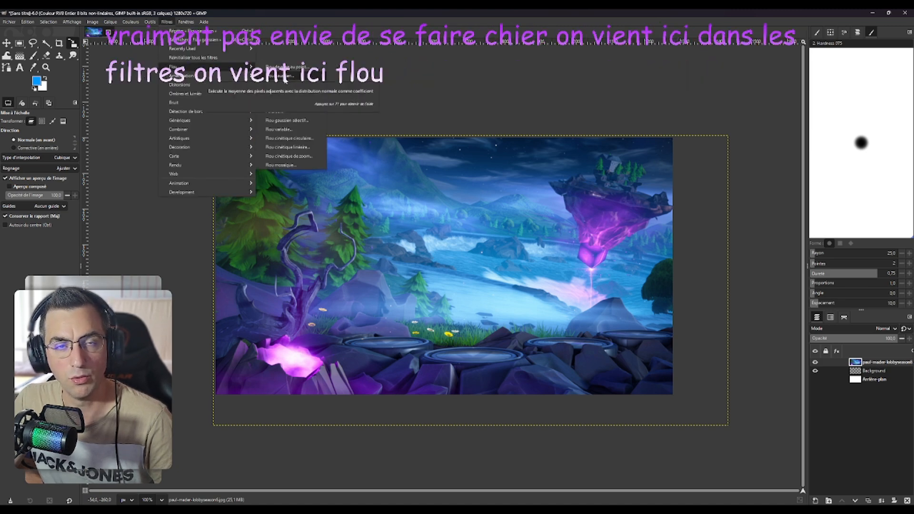
click(283, 75)
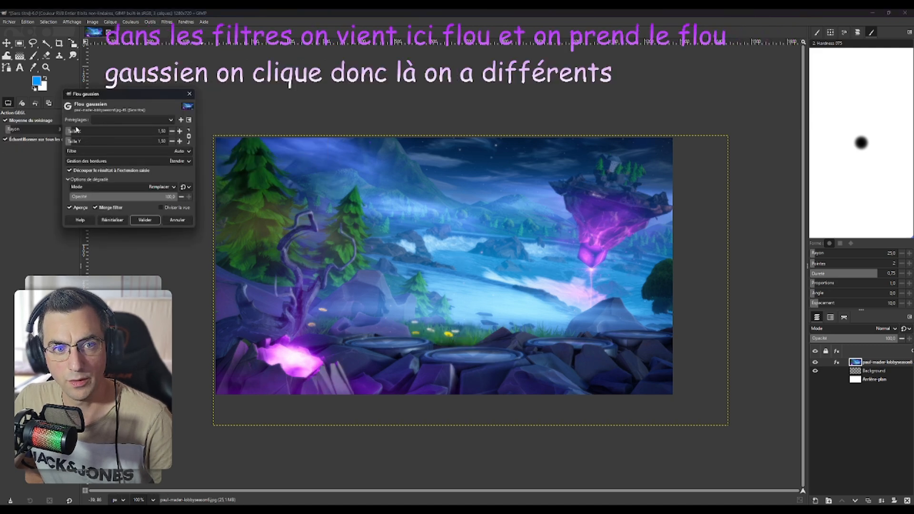
drag(72, 133, 76, 131)
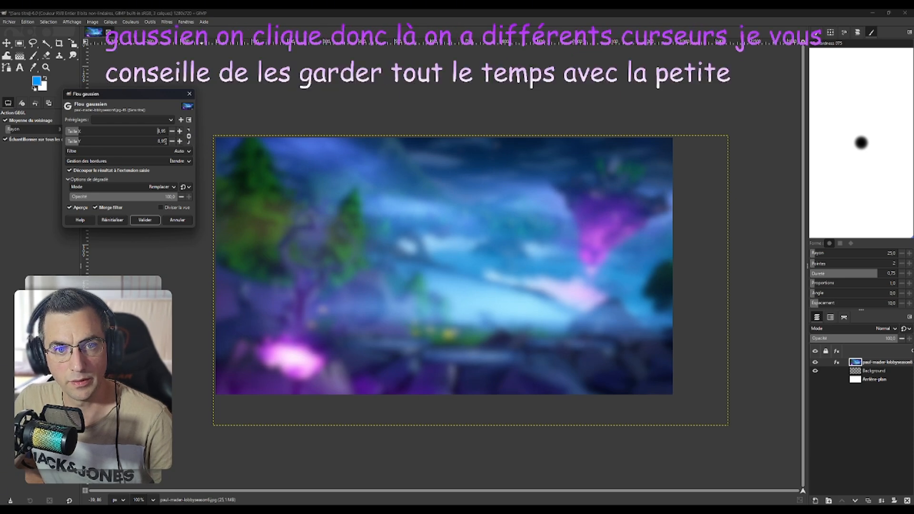
mouse_move(76, 133)
mouse_down()
mouse_move(86, 131)
mouse_move(72, 132)
mouse_up()
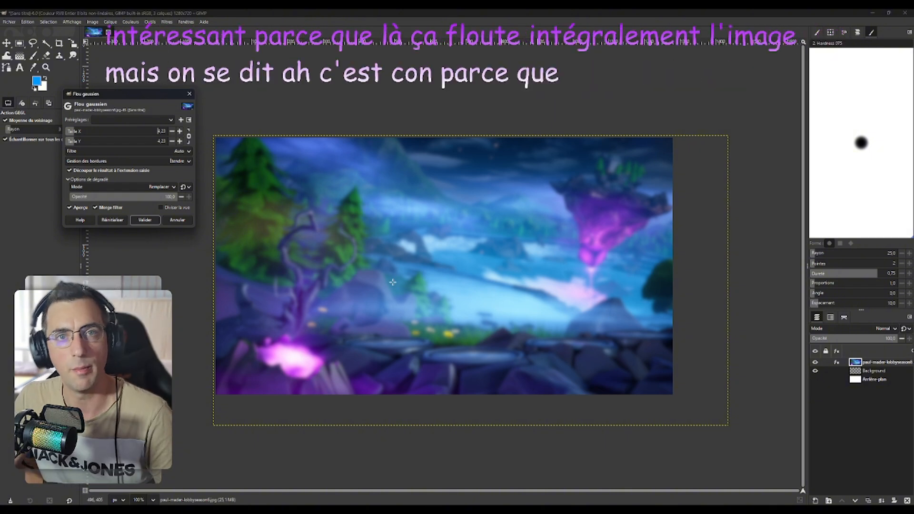
click(177, 220)
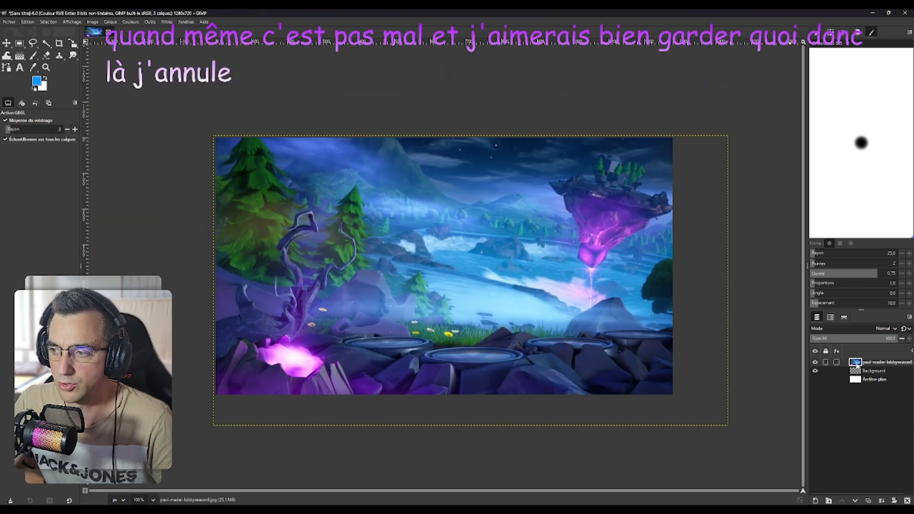
Duplicate the Fortnite lobby background layer.
right_click(856, 364)
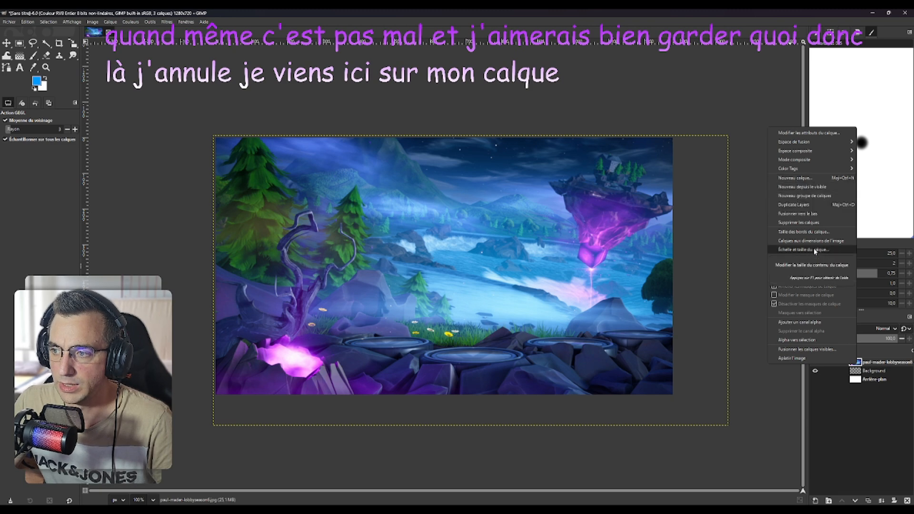
click(804, 205)
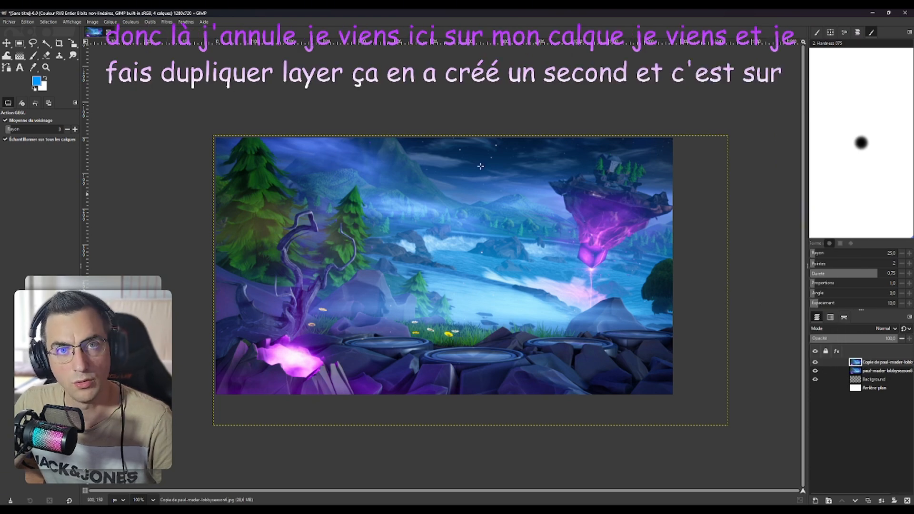
Try adding a layer mask from the alpha channel to the duplicated background layer, and bring up a Gaussian blur on it before cancelling.
right_click(856, 364)
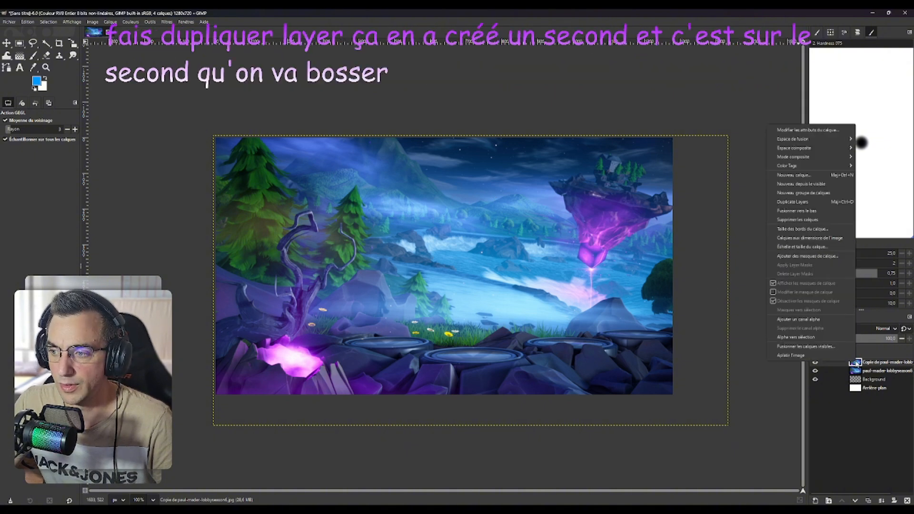
click(817, 257)
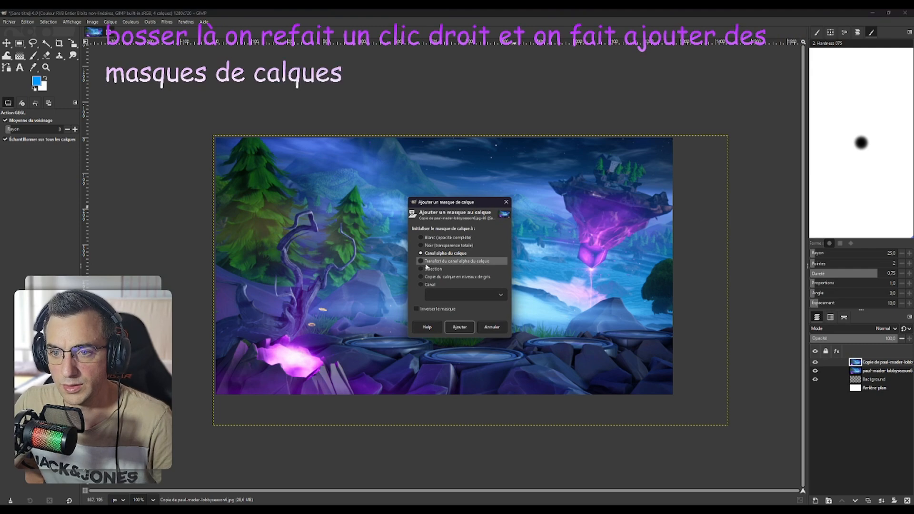
click(436, 254)
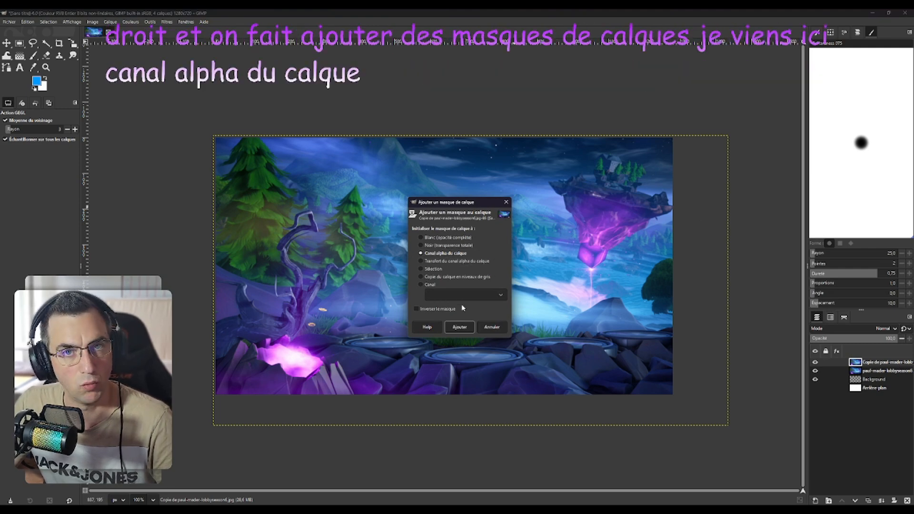
click(460, 327)
key(shift+ctrl+f)
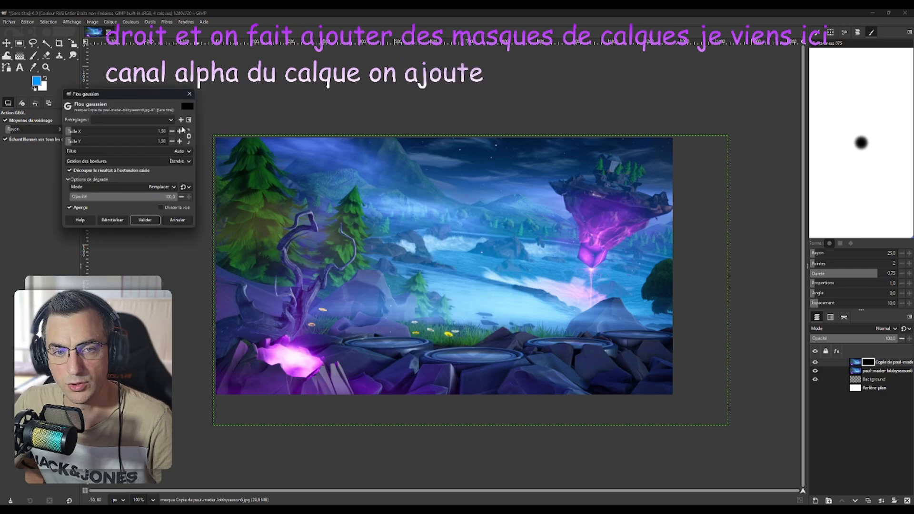
click(179, 220)
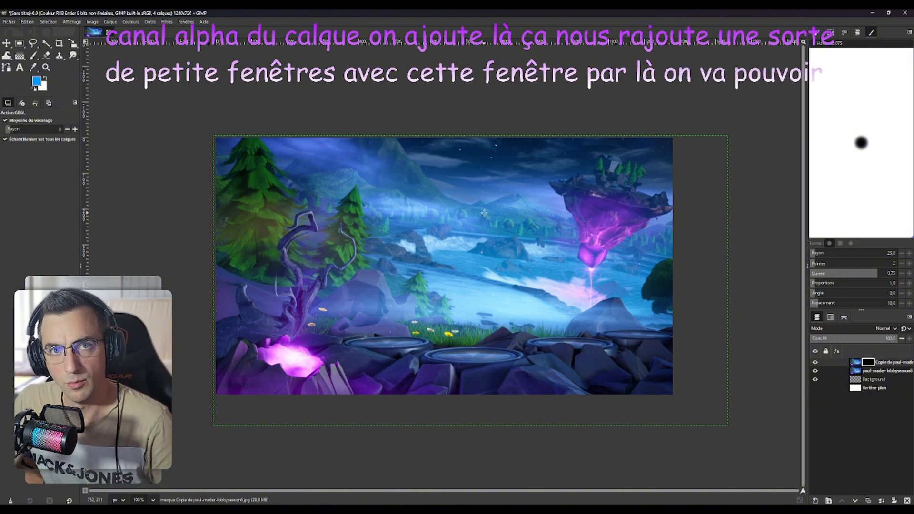
Apply a moderate Gaussian blur to the duplicated lobby background layer, with equal horizontal and vertical sizes.
click(167, 21)
mouse_move(196, 67)
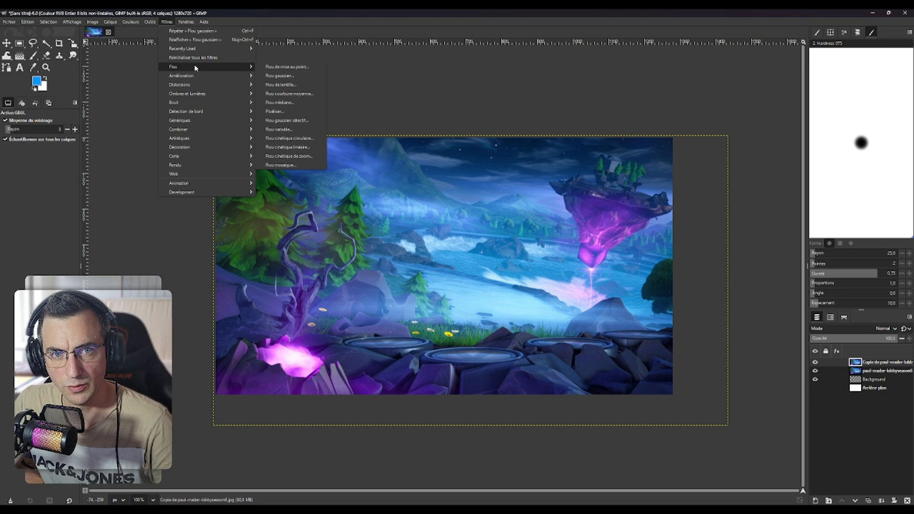
click(281, 76)
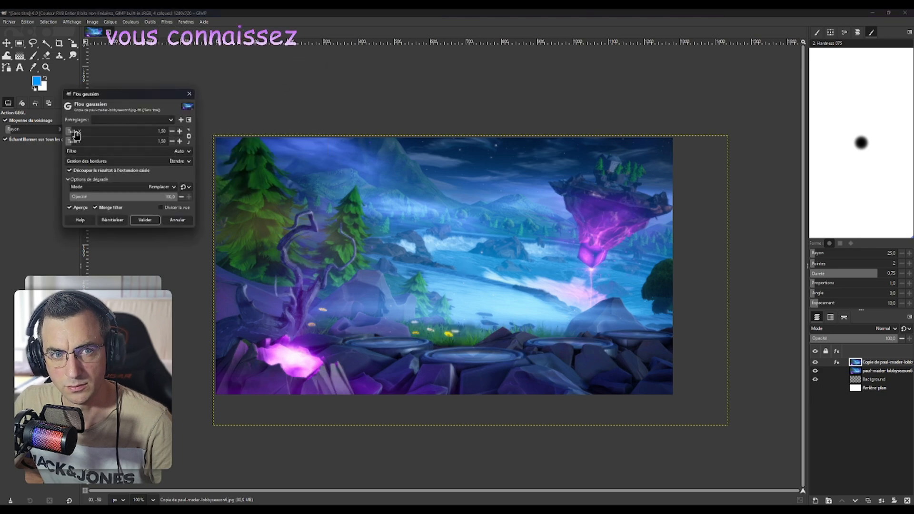
drag(76, 135, 79, 132)
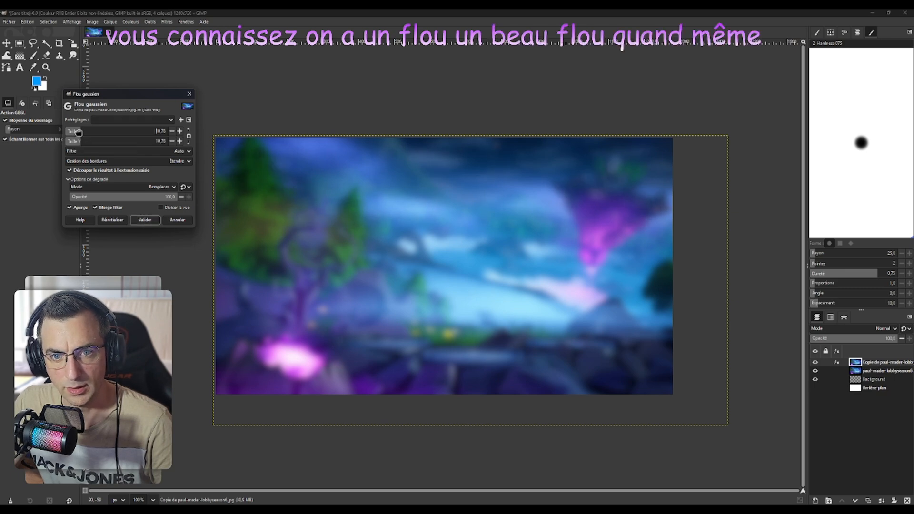
drag(79, 132, 74, 132)
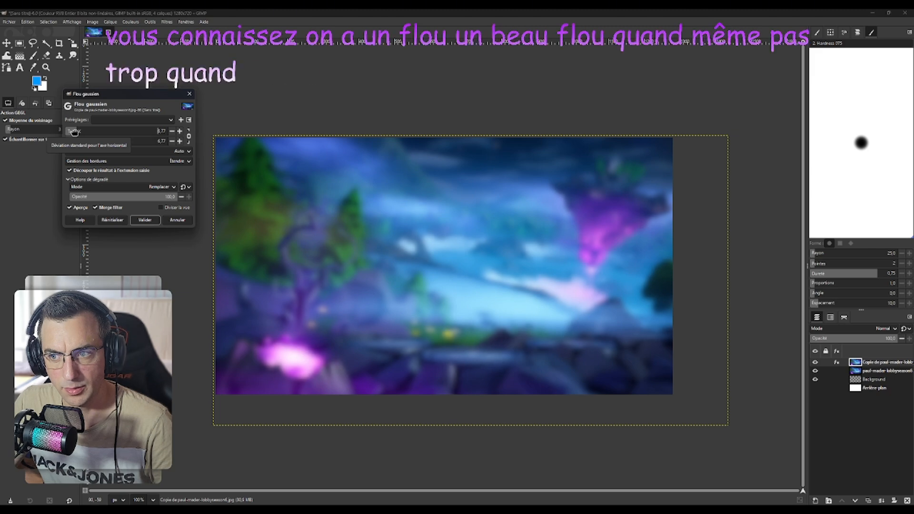
click(144, 221)
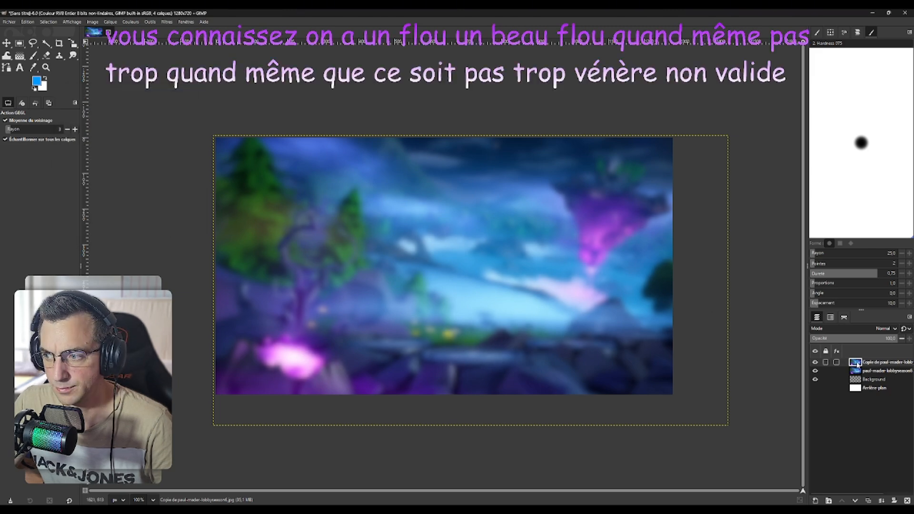
Add a layer mask to the blurred copy, initialised from the layer's alpha channel.
right_click(857, 364)
click(822, 262)
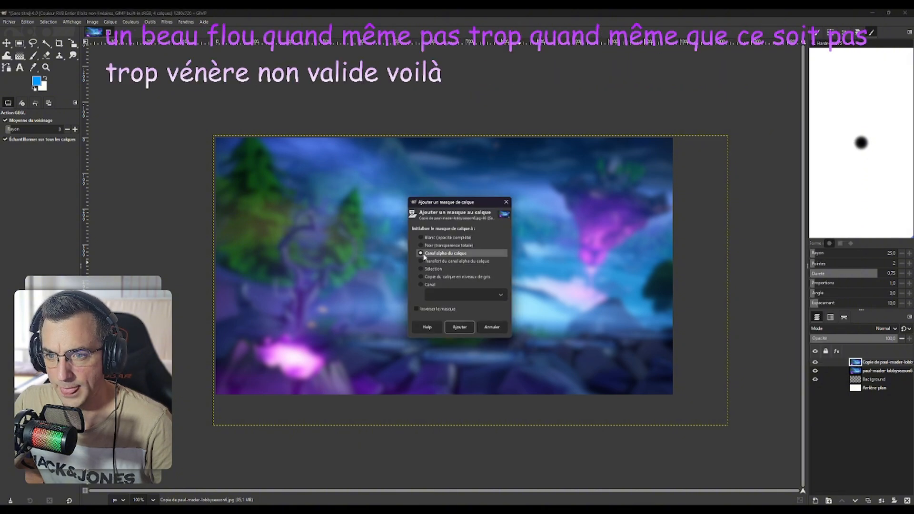
click(434, 268)
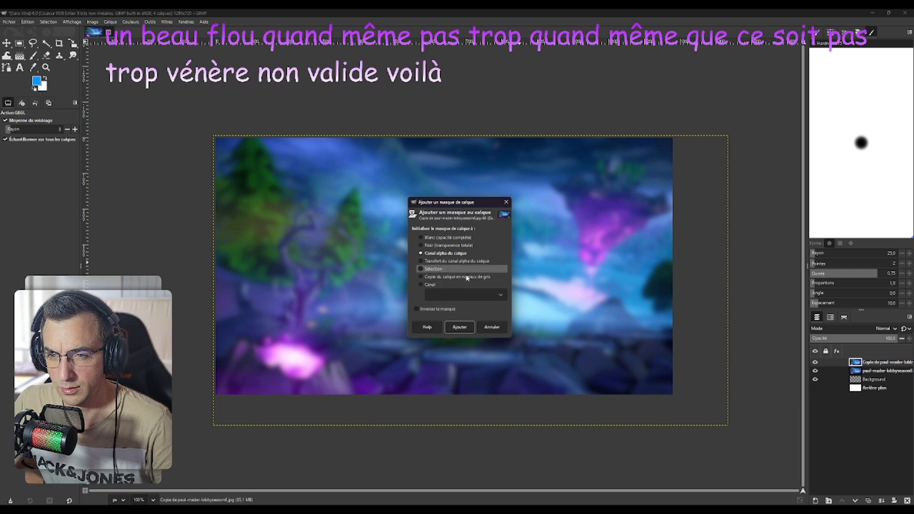
click(460, 327)
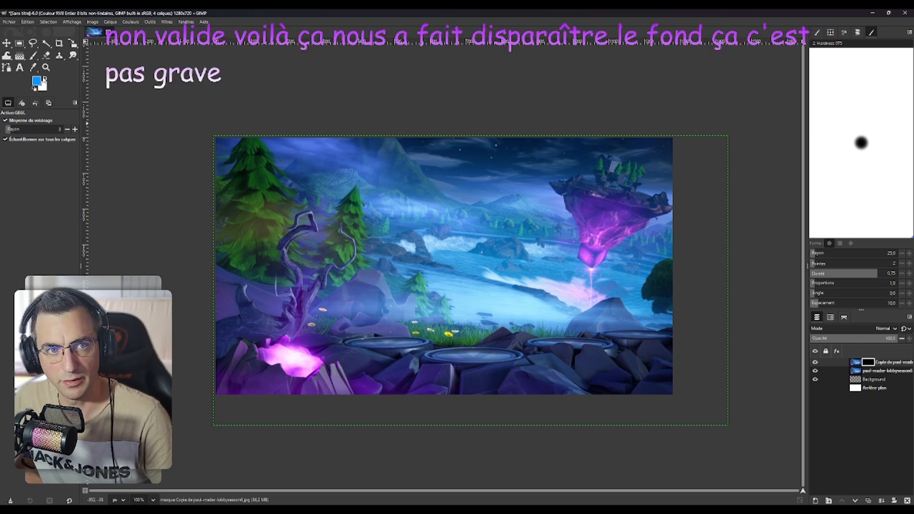
Set the foreground colour to black (000000), swap it with the white background colour, and take the Paintbrush with the Hardness 075 brush.
click(38, 81)
drag(387, 286, 338, 374)
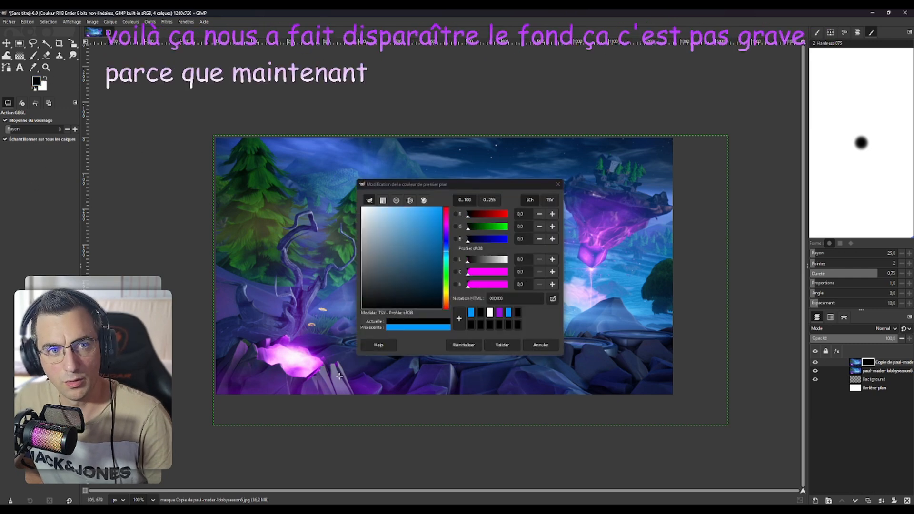
click(502, 344)
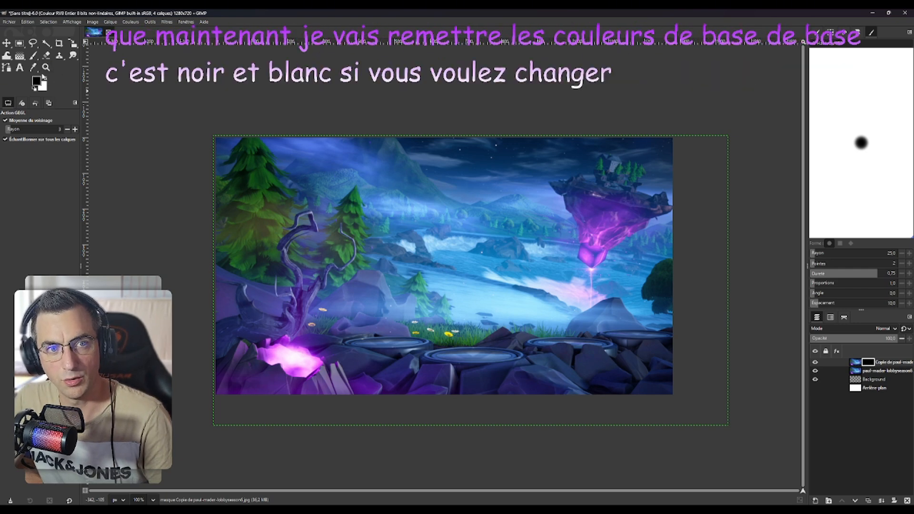
click(45, 78)
click(33, 56)
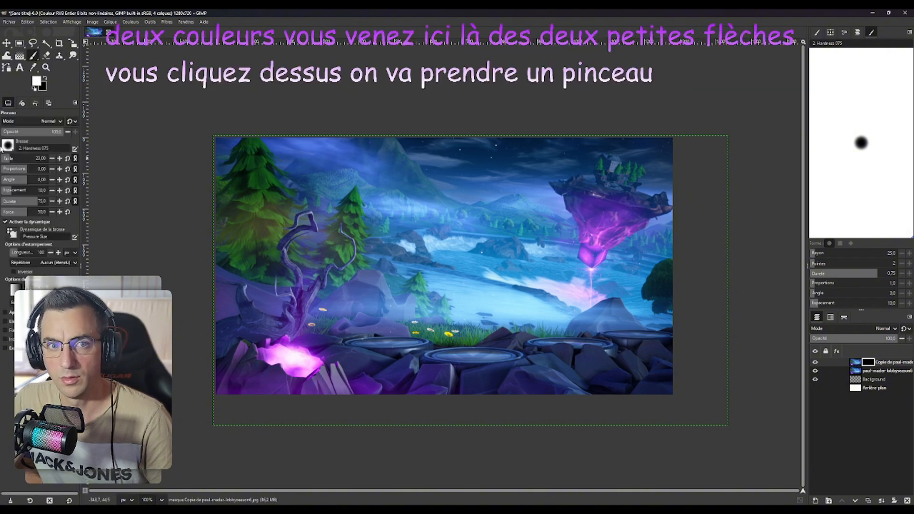
click(8, 145)
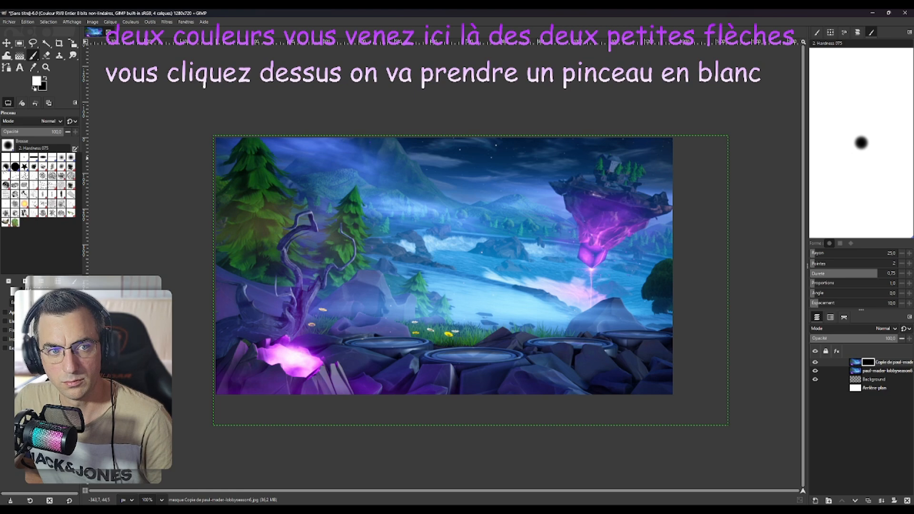
click(194, 158)
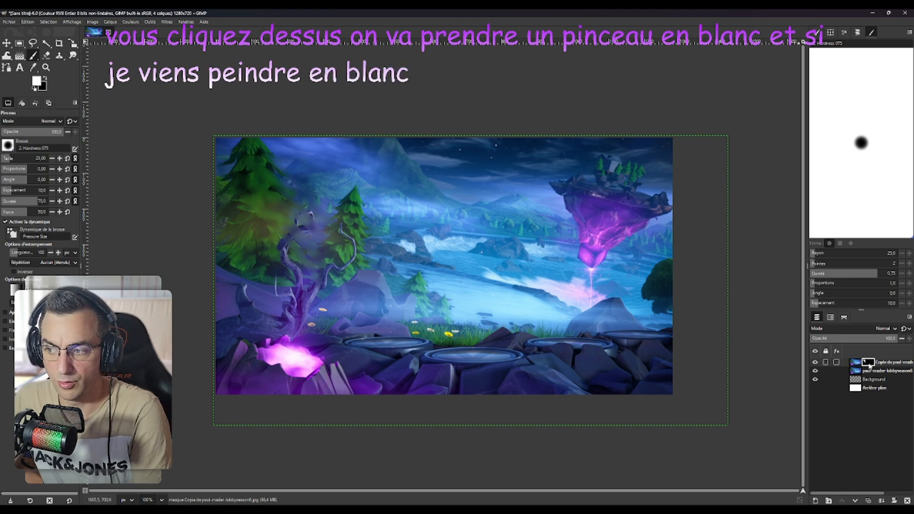
Enlarge the brush to 231 and paint white on the blurred copy's mask over the sky, trees, island and water, sparing the foreground rocks.
click(855, 362)
click(869, 362)
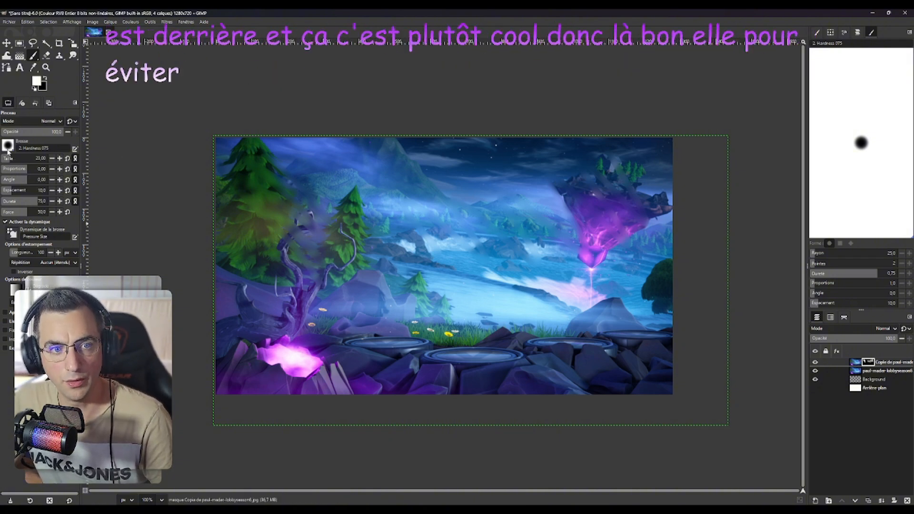
scroll(21, 160, up, 4)
scroll(21, 160, up, 4)
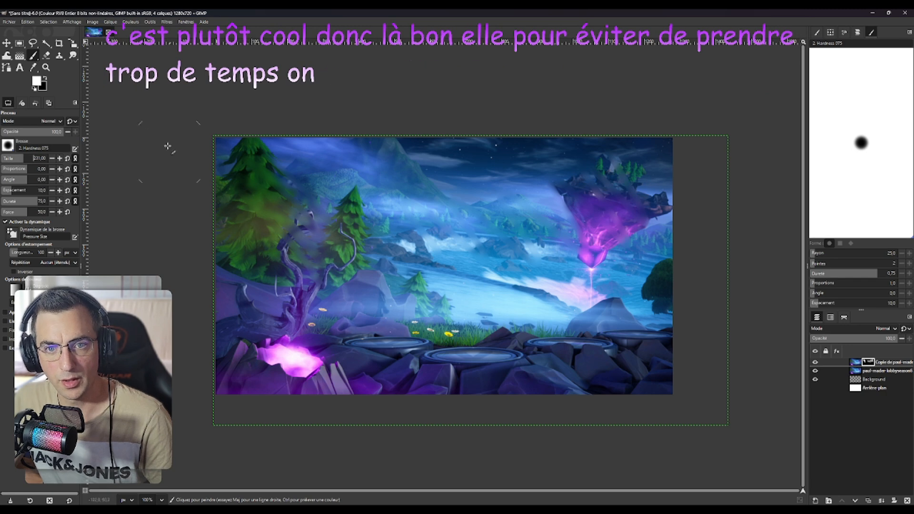
mouse_move(216, 141)
mouse_down()
mouse_move(594, 159)
mouse_move(285, 188)
mouse_move(476, 214)
mouse_move(416, 230)
mouse_move(343, 276)
mouse_move(661, 290)
mouse_move(683, 302)
mouse_move(619, 329)
mouse_move(505, 324)
mouse_move(456, 310)
mouse_up()
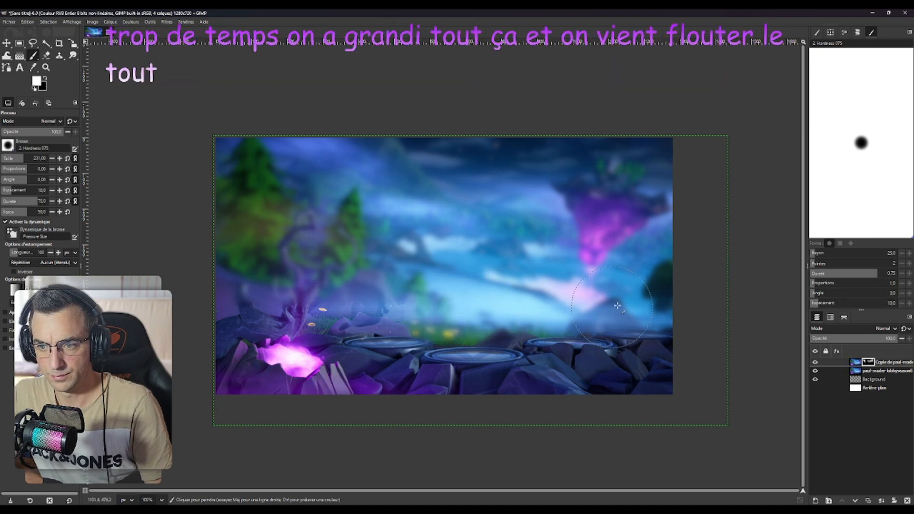
mouse_move(400, 308)
mouse_down()
mouse_move(269, 302)
mouse_move(230, 320)
mouse_move(260, 242)
mouse_move(320, 150)
mouse_move(545, 175)
mouse_move(528, 269)
mouse_up()
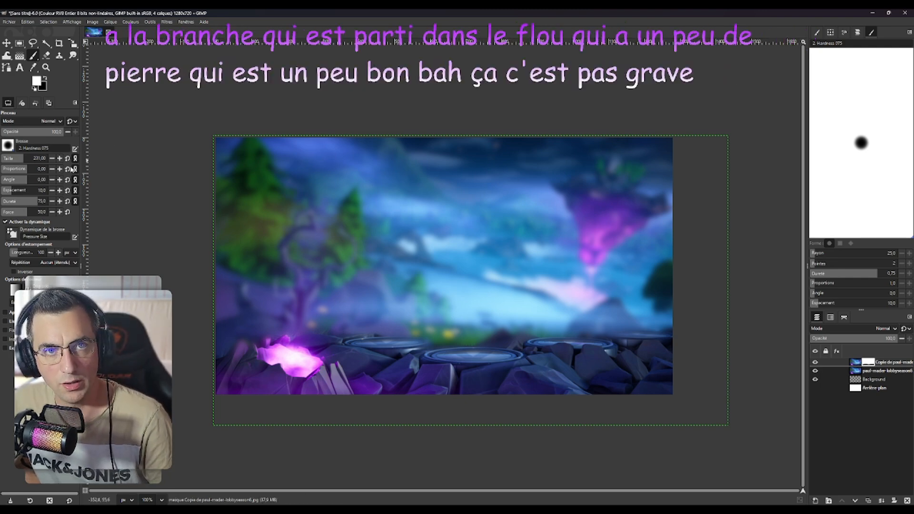
Reduce the brush size to 19 and paint black on the blurred copy's mask over the large root beside the glowing crystal.
drag(22, 162, 8, 158)
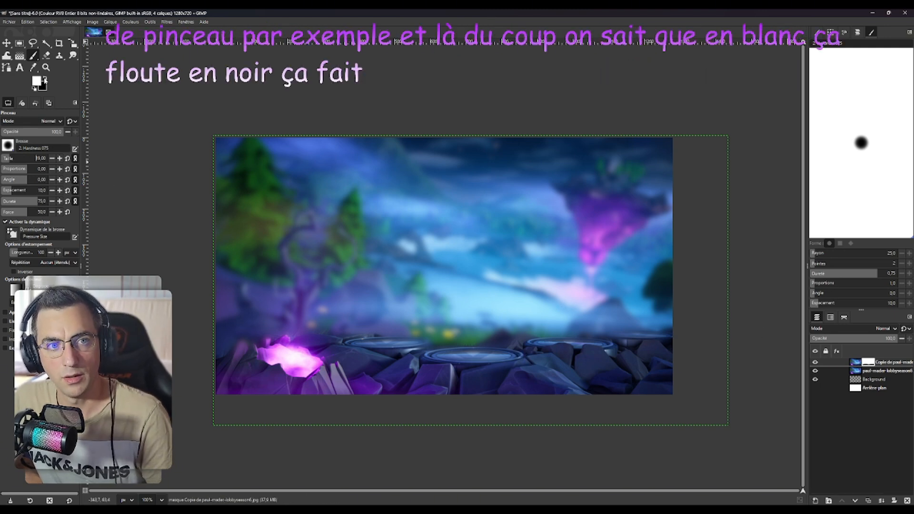
click(45, 80)
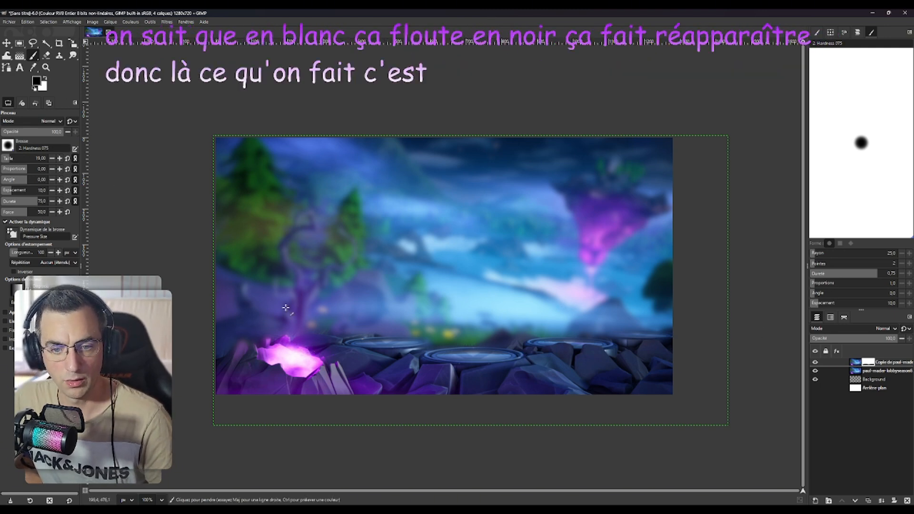
ctrl+scroll(422, 255, up, 2)
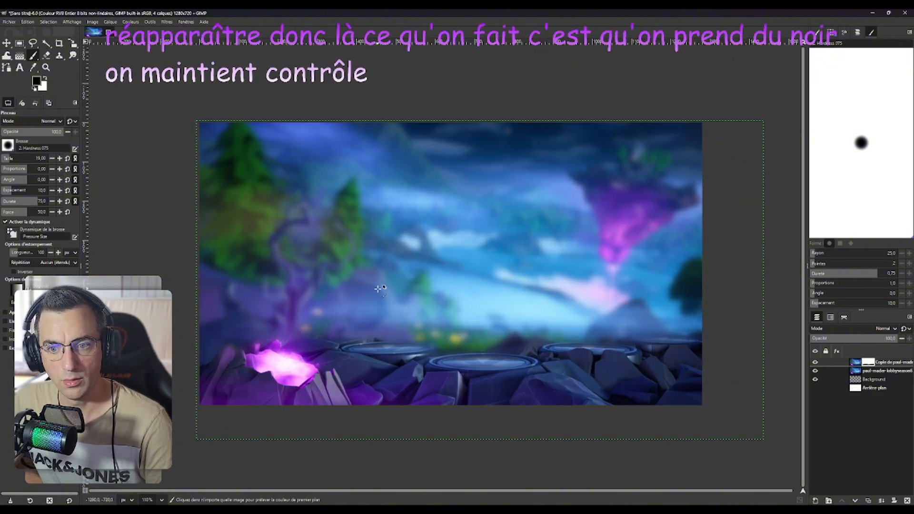
ctrl+scroll(380, 289, up, 3)
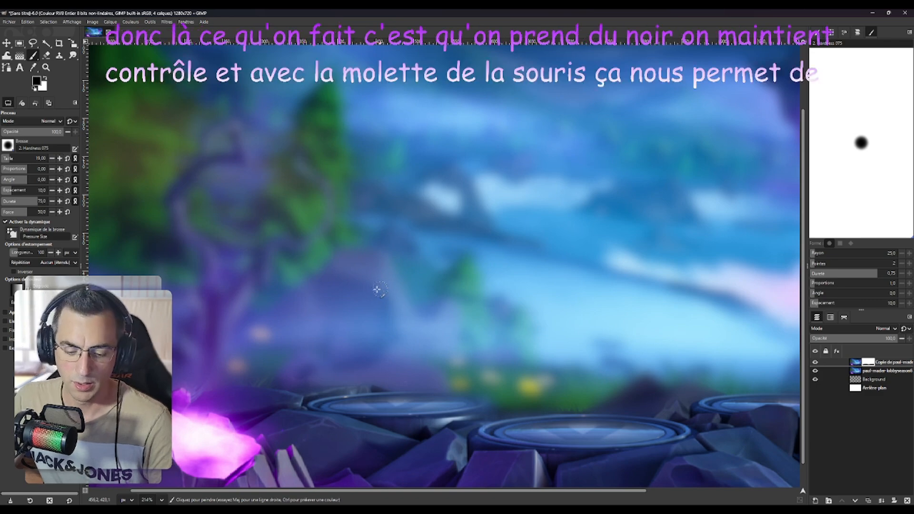
drag(375, 289, 564, 249)
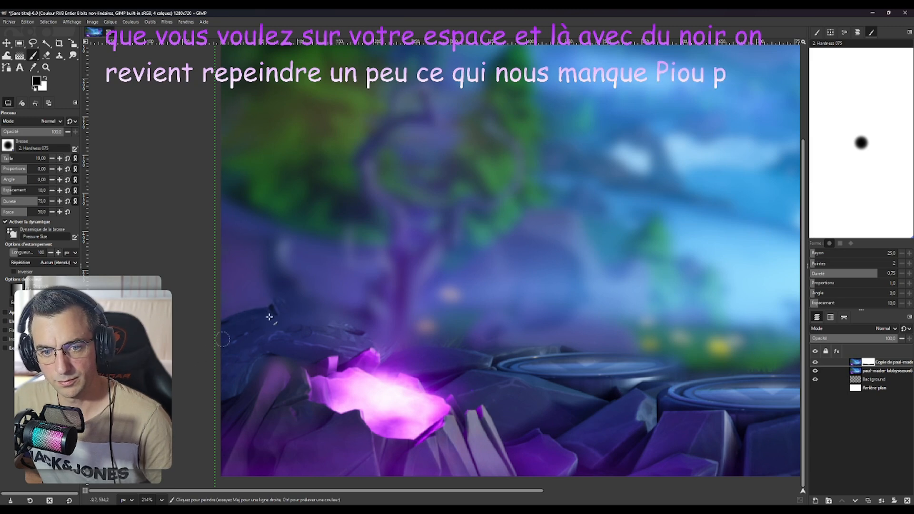
drag(295, 278, 288, 232)
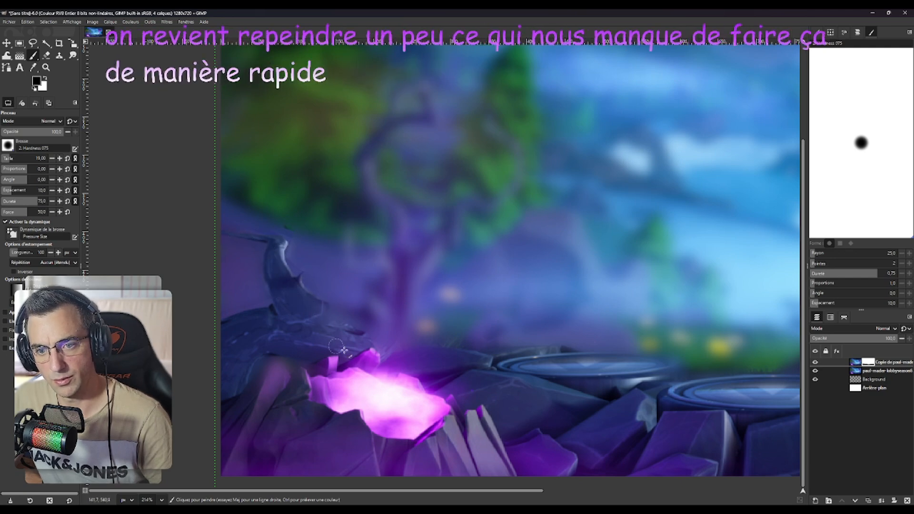
mouse_move(316, 303)
mouse_down()
mouse_move(342, 318)
mouse_move(331, 307)
mouse_move(366, 301)
mouse_up()
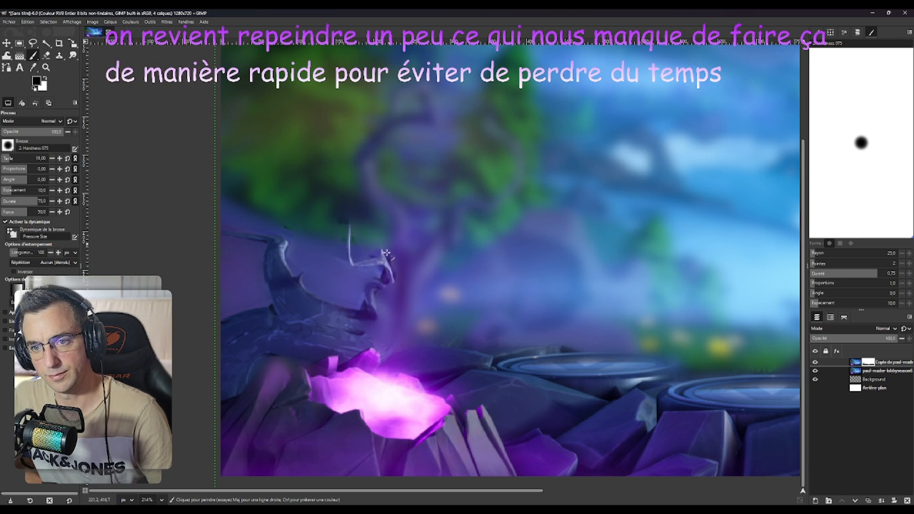
Paint black on the mask along the twisted tree's trunk and its two curved branches to bring them back into focus.
mouse_move(381, 257)
mouse_down()
mouse_move(381, 237)
mouse_move(399, 256)
mouse_move(402, 232)
mouse_move(413, 265)
mouse_move(396, 245)
mouse_move(396, 211)
mouse_move(386, 196)
mouse_move(389, 206)
mouse_move(374, 201)
mouse_move(354, 167)
mouse_move(373, 138)
mouse_up()
mouse_move(423, 88)
mouse_down()
mouse_move(428, 102)
mouse_move(388, 136)
mouse_up()
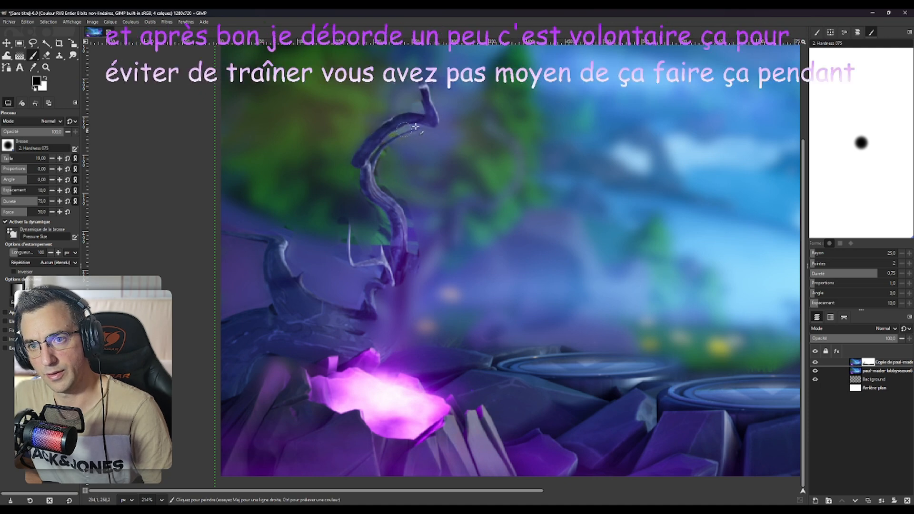
mouse_move(400, 276)
mouse_down()
mouse_move(439, 231)
mouse_move(426, 251)
mouse_move(458, 230)
mouse_move(441, 238)
mouse_move(470, 200)
mouse_move(494, 204)
mouse_up()
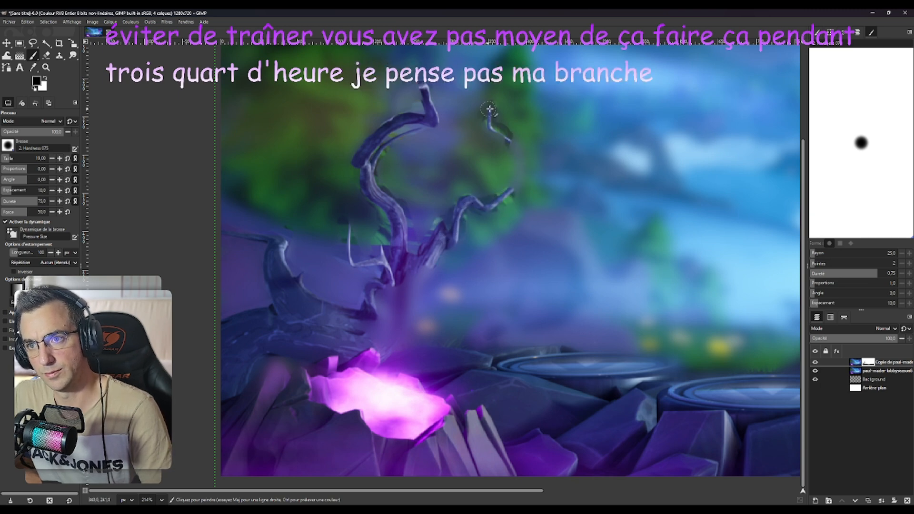
drag(489, 110, 511, 153)
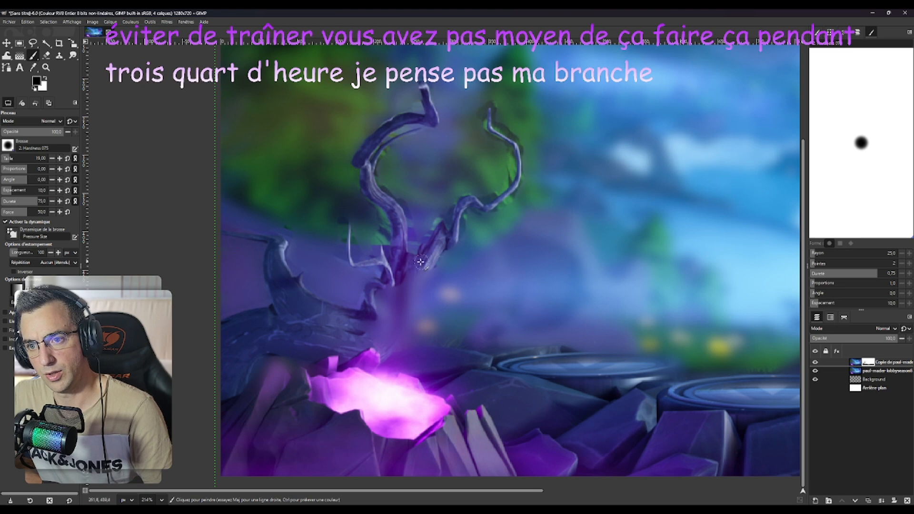
drag(420, 261, 414, 288)
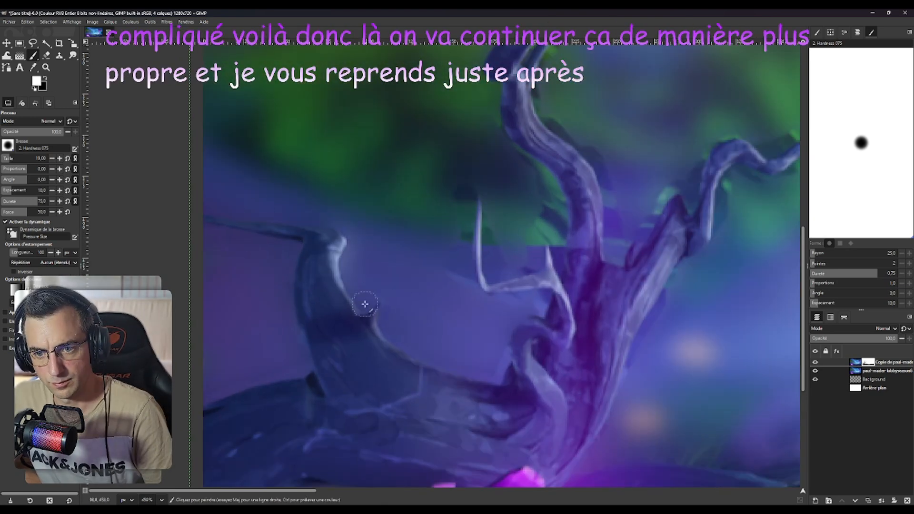
Paint white on the mask around the tree's branches to blur the areas where the black strokes spilled over.
mouse_move(468, 289)
mouse_down()
mouse_move(533, 247)
mouse_move(562, 190)
mouse_up()
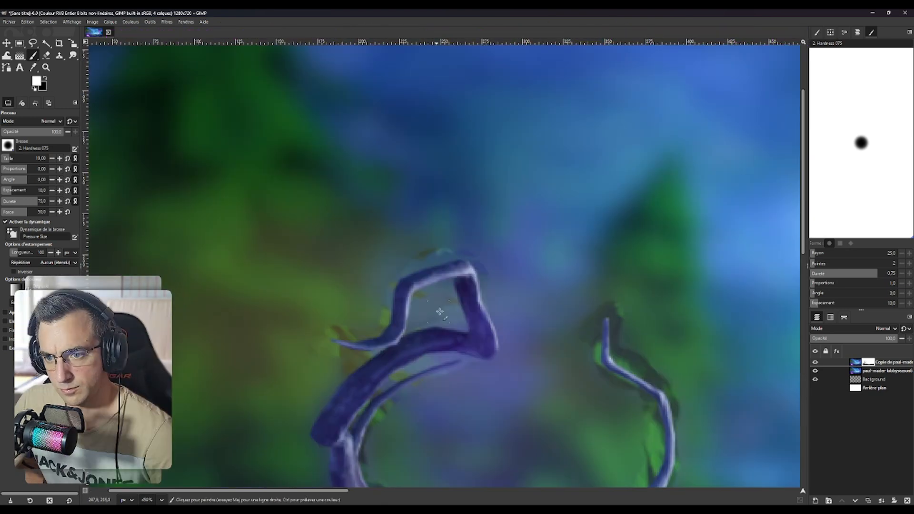
mouse_move(482, 366)
mouse_down()
mouse_move(402, 370)
mouse_move(351, 431)
mouse_up()
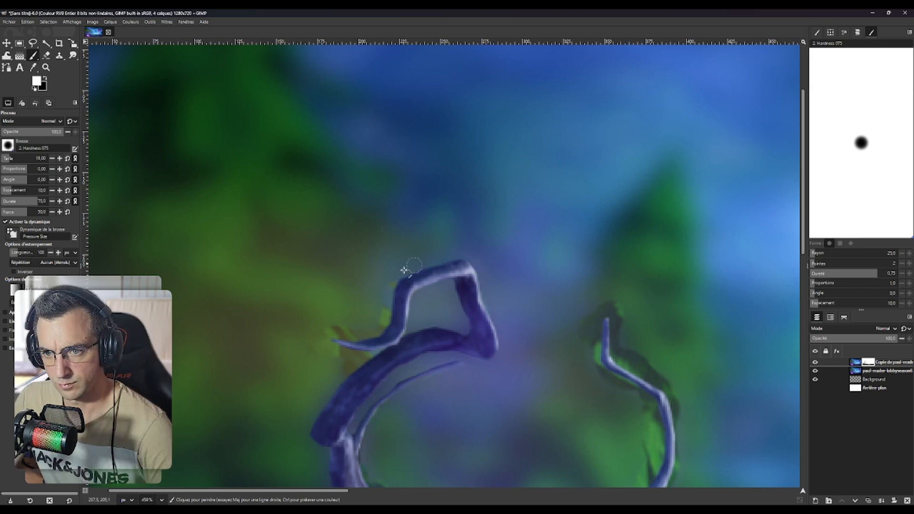
mouse_move(365, 461)
mouse_down()
mouse_move(282, 288)
mouse_move(387, 425)
mouse_up()
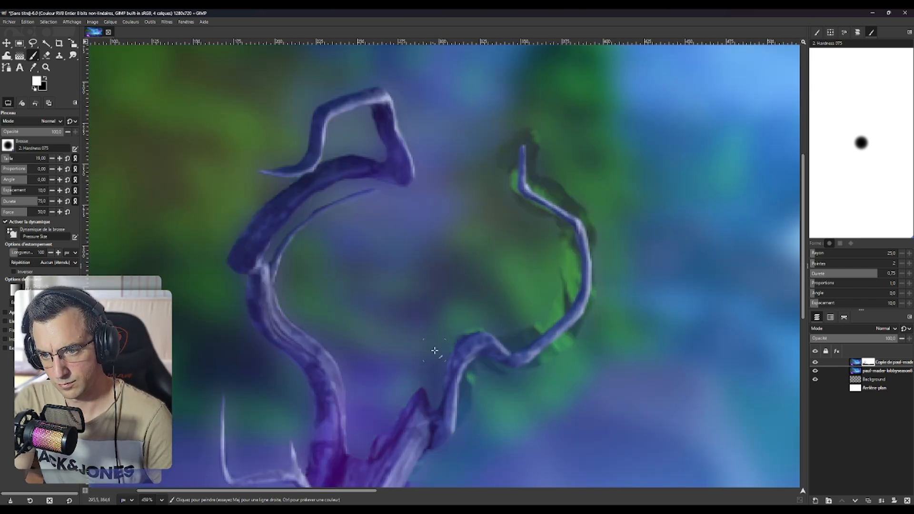
mouse_move(434, 351)
mouse_down()
mouse_move(484, 367)
mouse_move(598, 261)
mouse_move(564, 245)
mouse_move(562, 312)
mouse_move(525, 157)
mouse_up()
Refine the mask around the large root and the rocks below it, alternating white and black strokes along their edges.
scroll(340, 451, down, 5)
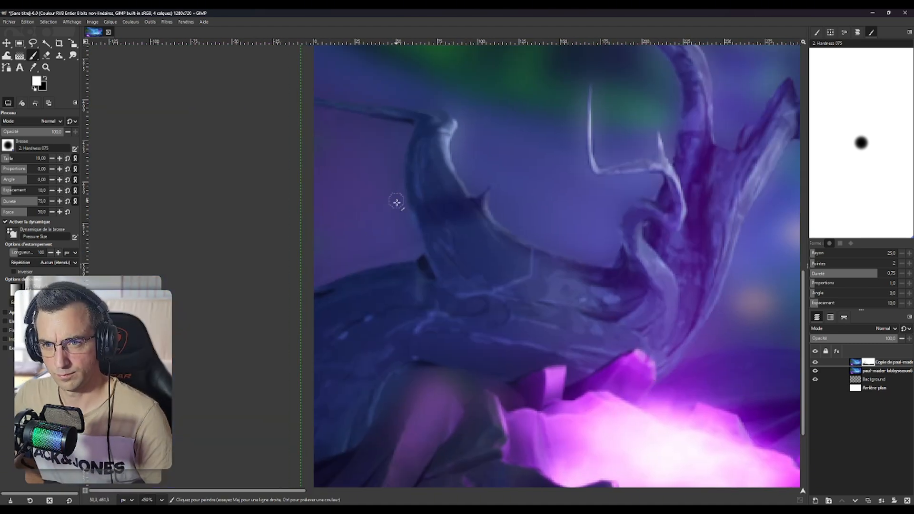
drag(401, 381, 313, 262)
key(x)
drag(414, 296, 316, 319)
key(x)
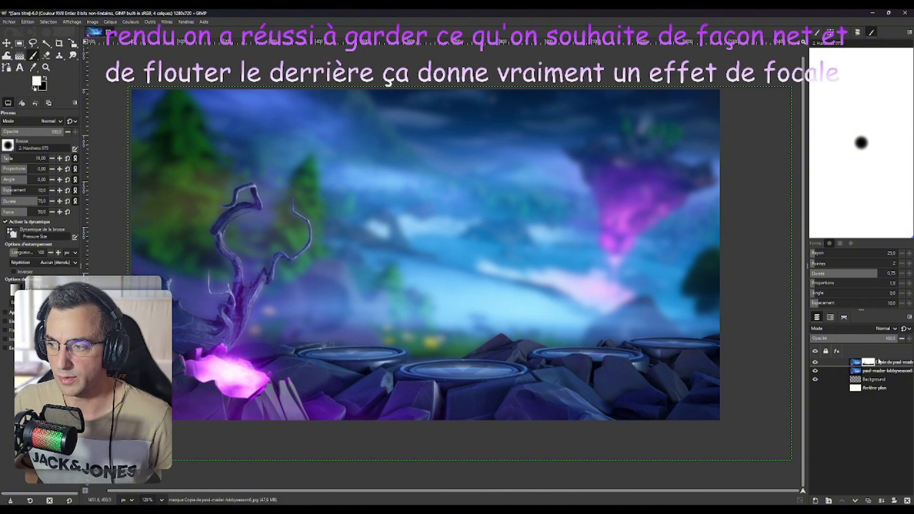
Apply Curves to the sharp lobby layer with a gentle S-curve on the Value channel, lowering the shadows and raising the highlights.
click(855, 370)
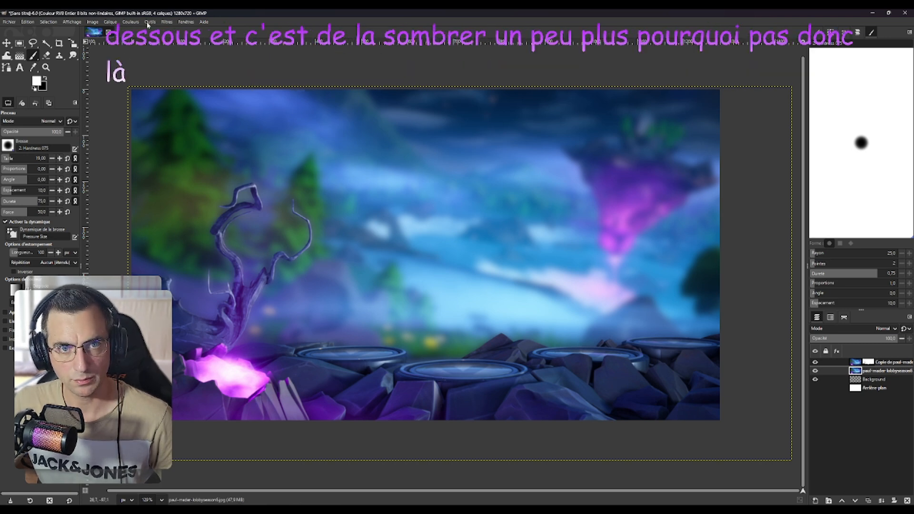
click(131, 22)
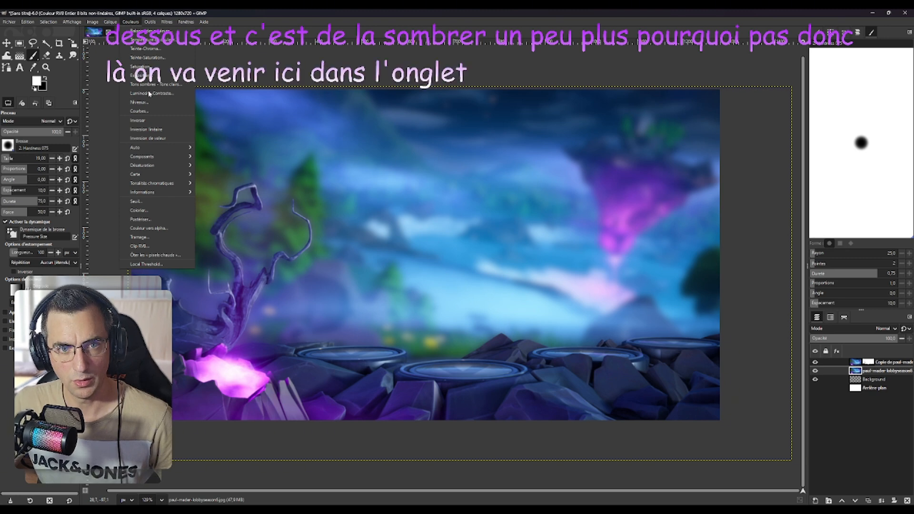
click(138, 111)
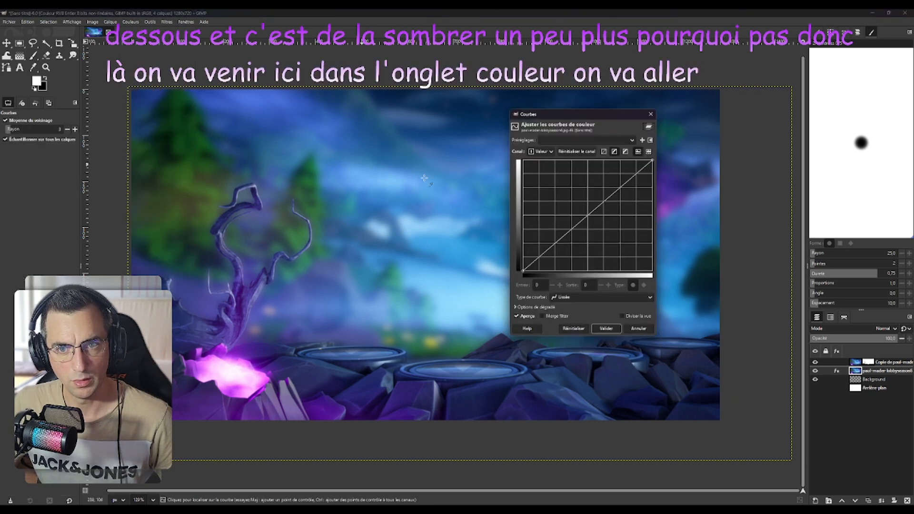
drag(600, 202, 615, 177)
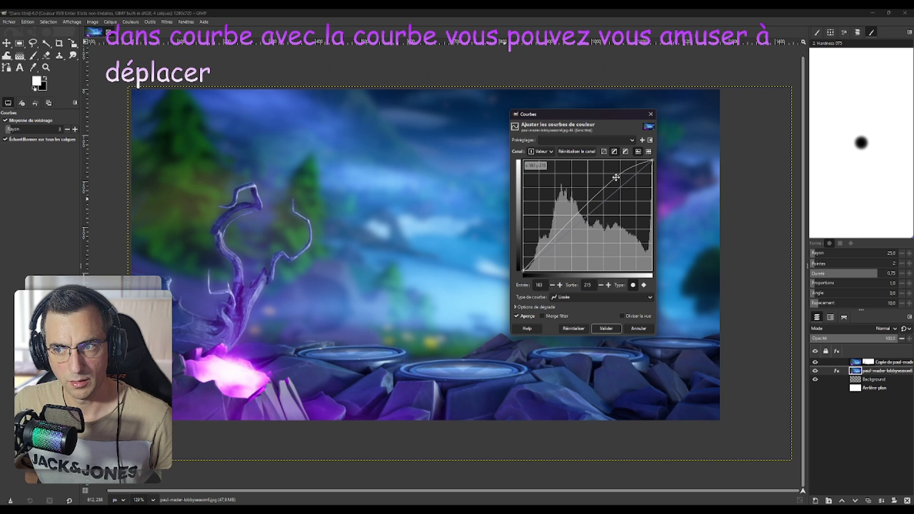
drag(567, 224, 567, 255)
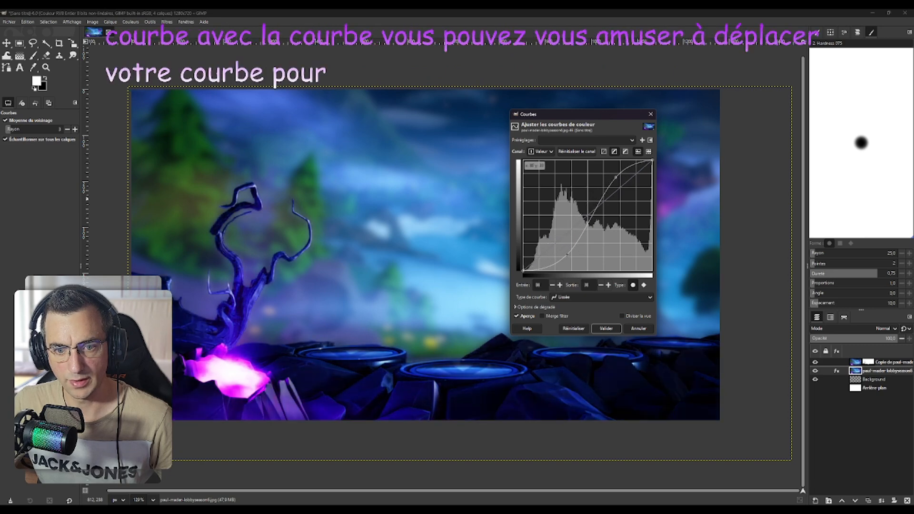
mouse_move(614, 178)
mouse_down()
mouse_move(602, 164)
mouse_move(612, 176)
mouse_up()
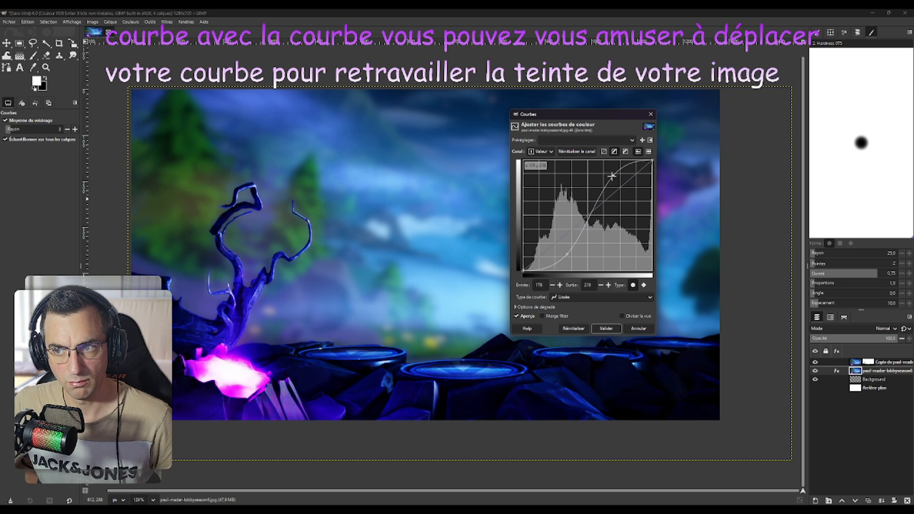
drag(566, 254, 559, 247)
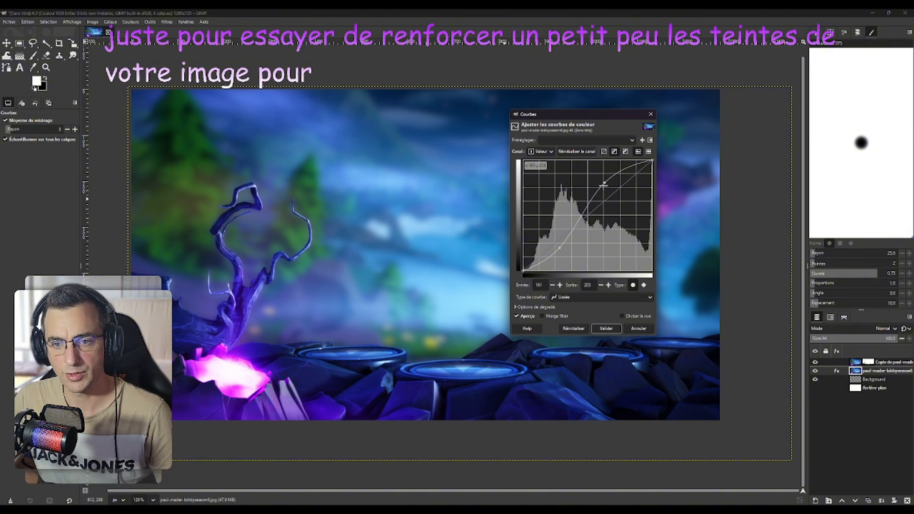
drag(604, 184, 605, 181)
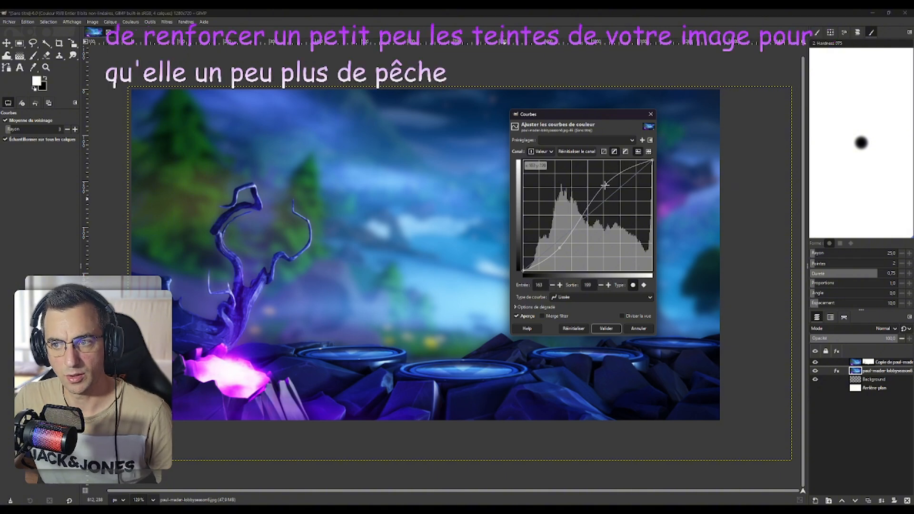
click(598, 329)
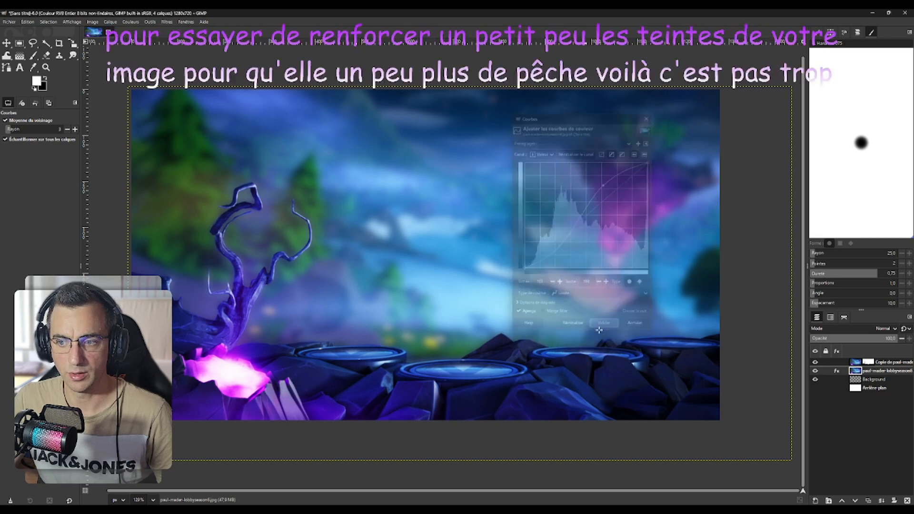
scroll(390, 263, down, 5)
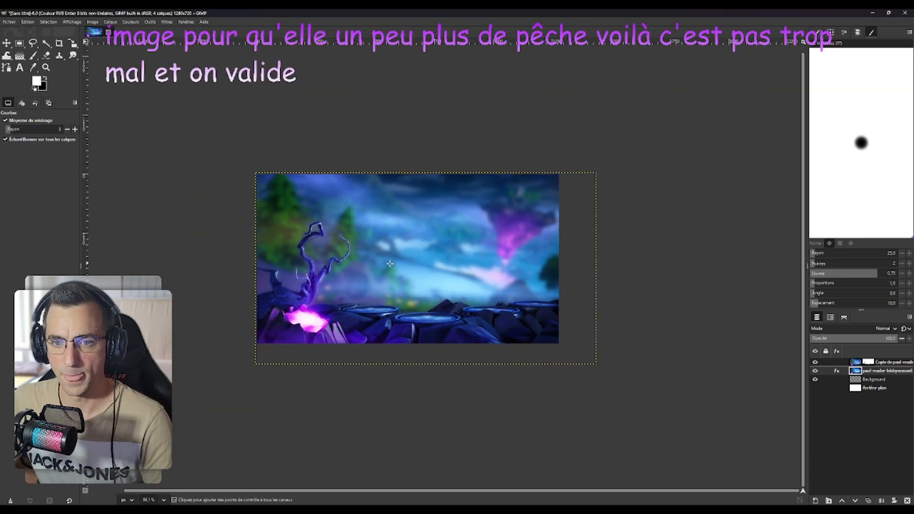
scroll(389, 263, up, 2)
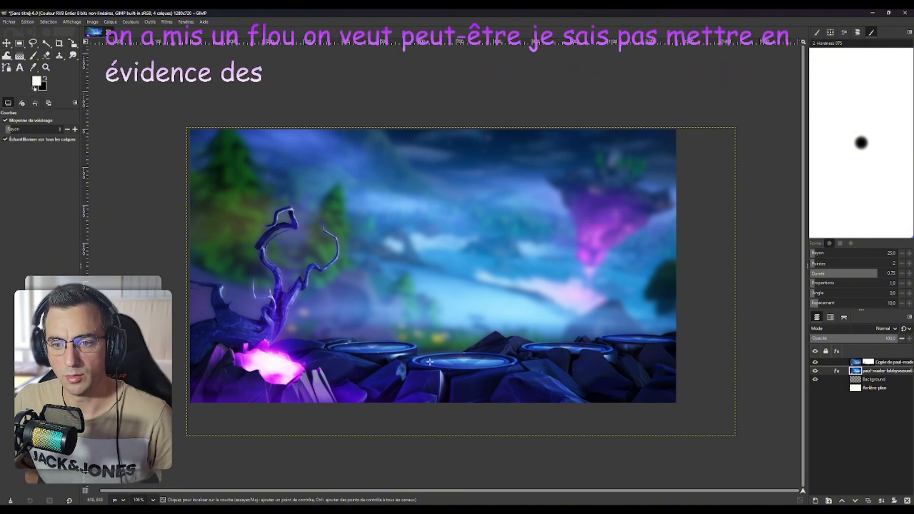
scroll(368, 335, up, 2)
scroll(612, 342, down, 1)
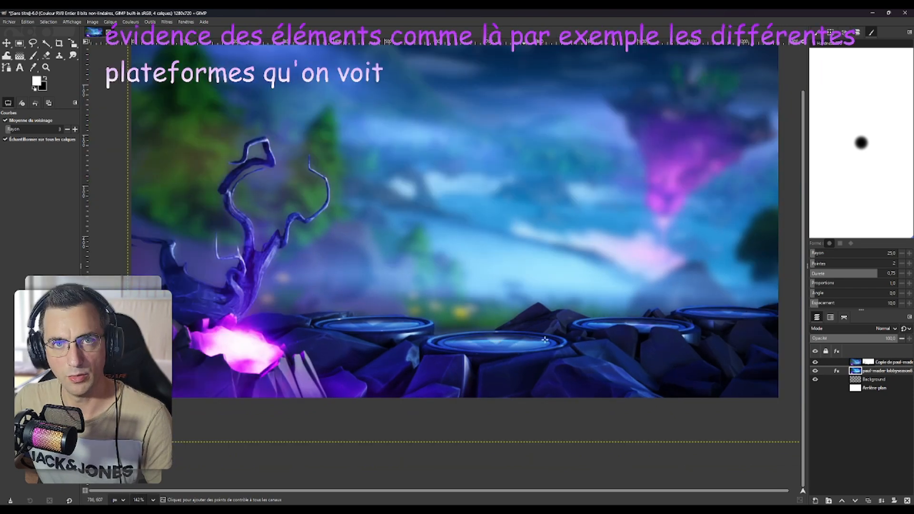
scroll(686, 336, up, 1)
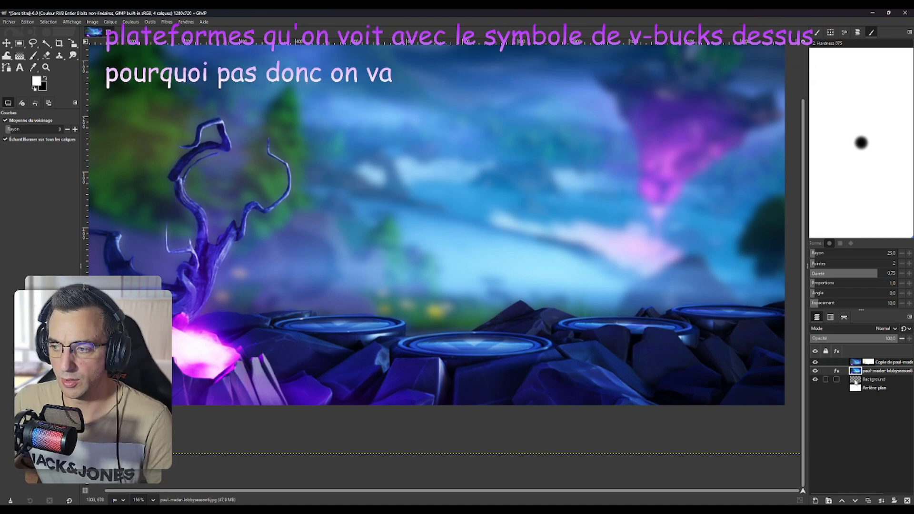
Add a transparent 1280 × 720 layer named "Lumière" above the blurred copy and set its blend mode to Éclaircir.
click(856, 362)
click(814, 501)
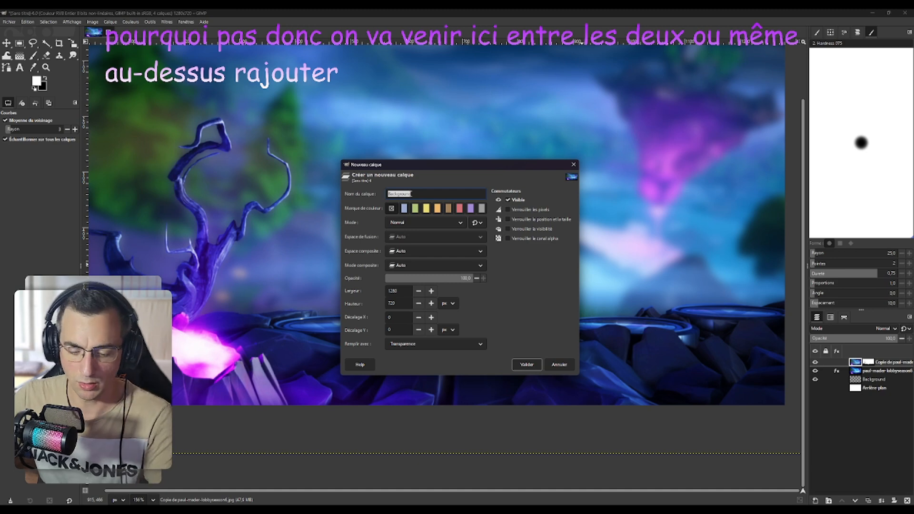
text(Lumière)
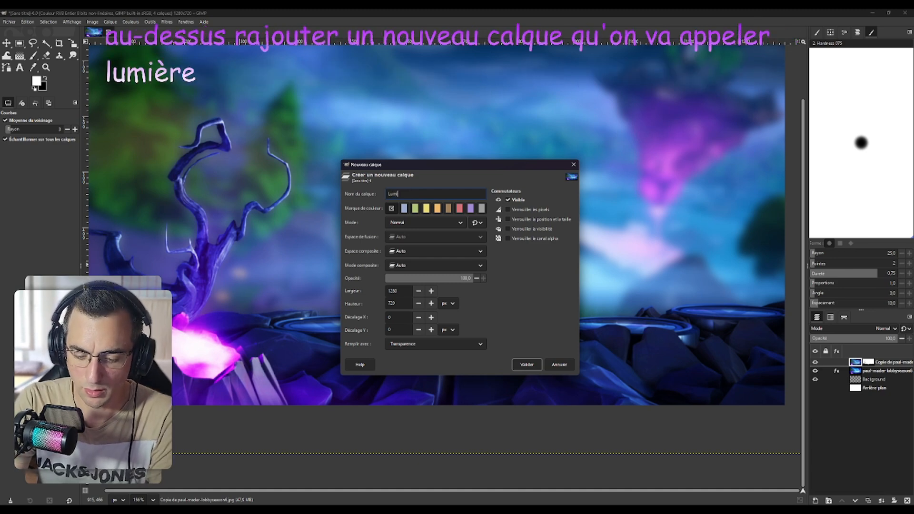
click(524, 364)
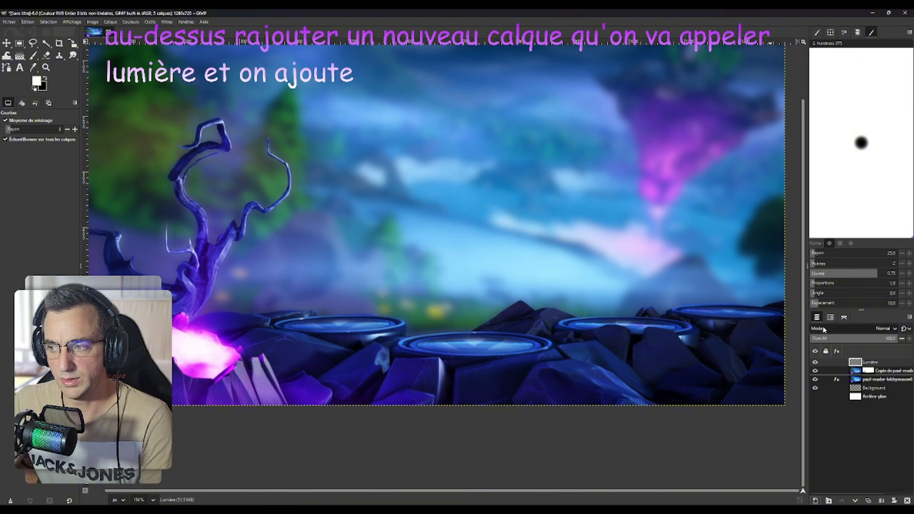
click(823, 328)
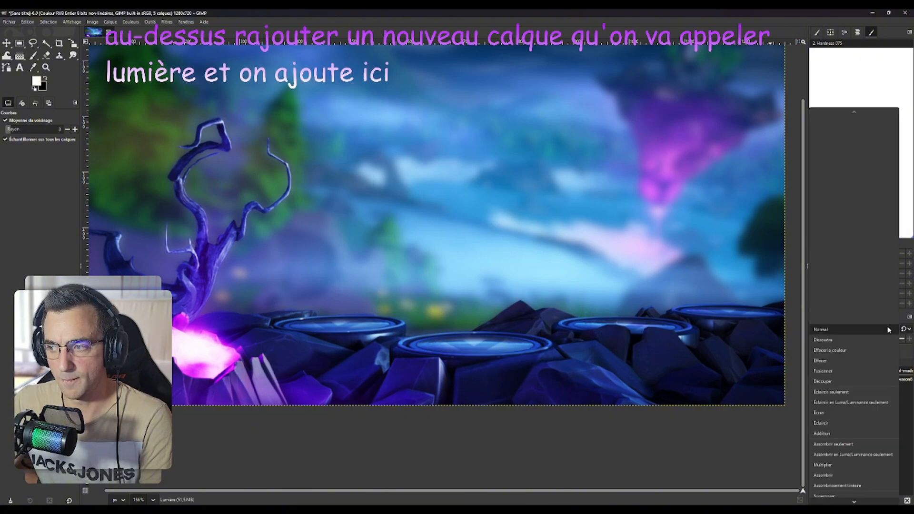
click(831, 423)
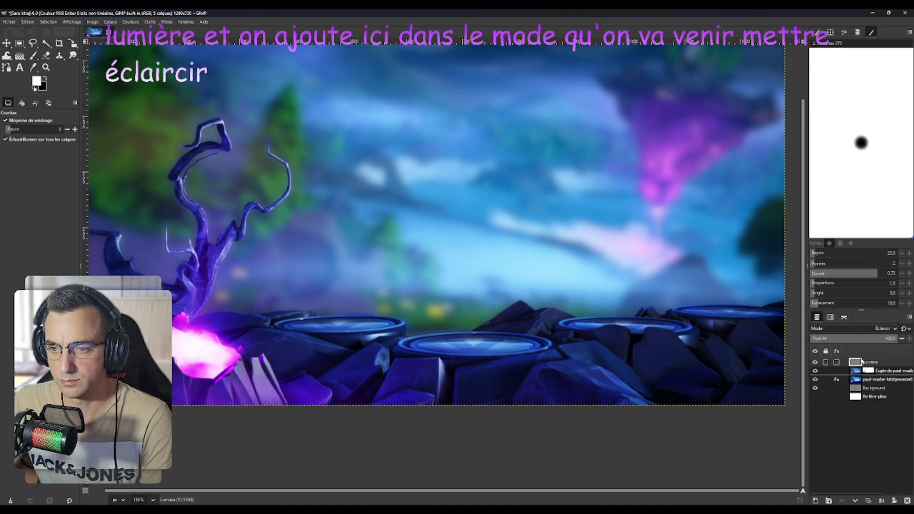
Set the foreground colour to a bright blue with RGB percentages 0, 60.4 and 100.
click(39, 80)
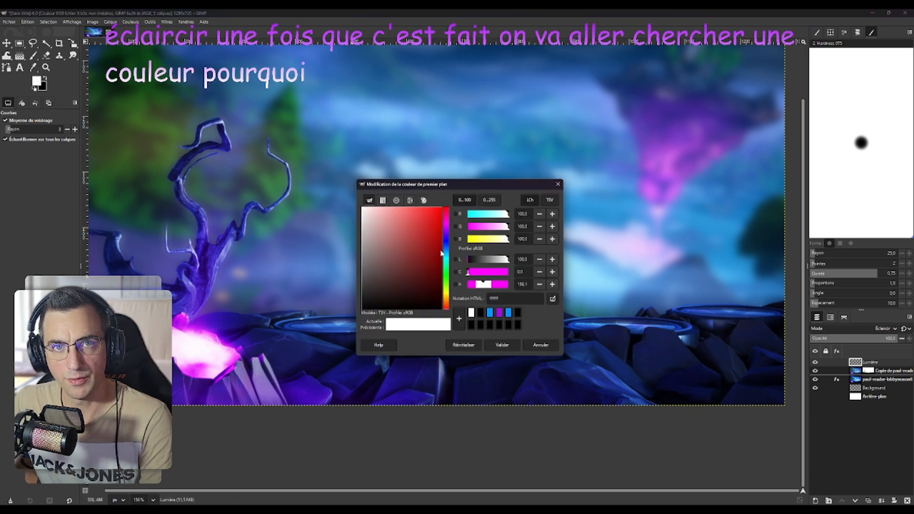
click(490, 312)
drag(418, 251, 462, 191)
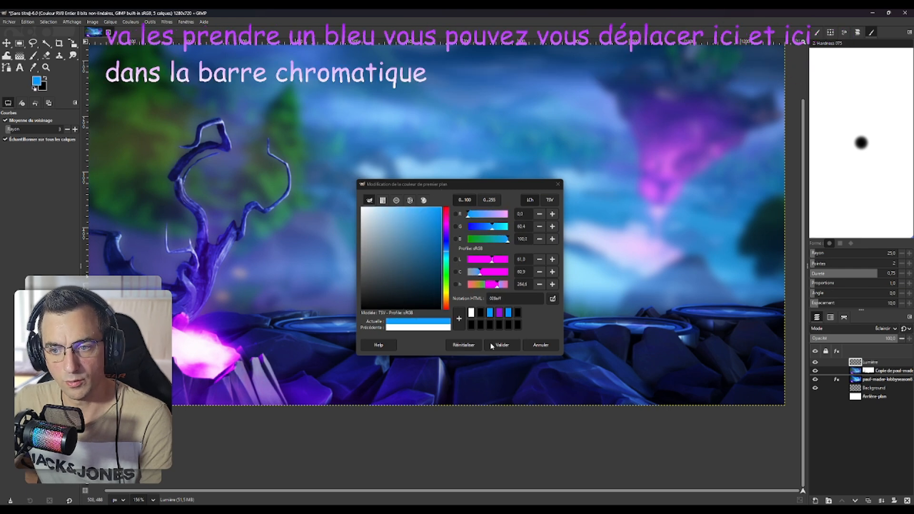
click(502, 344)
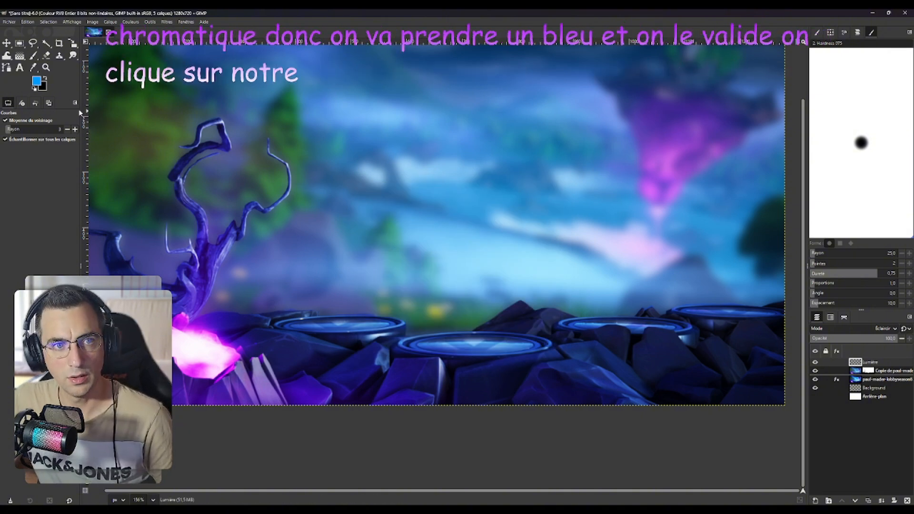
Paint the inner surface of the central platform with the blue foreground colour on the "Lumière" layer using the Paintbrush.
click(33, 56)
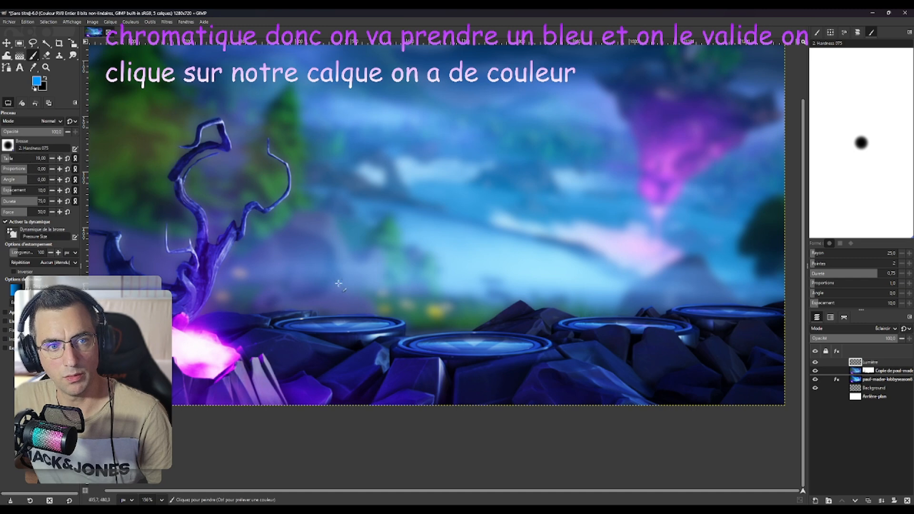
drag(497, 346, 442, 344)
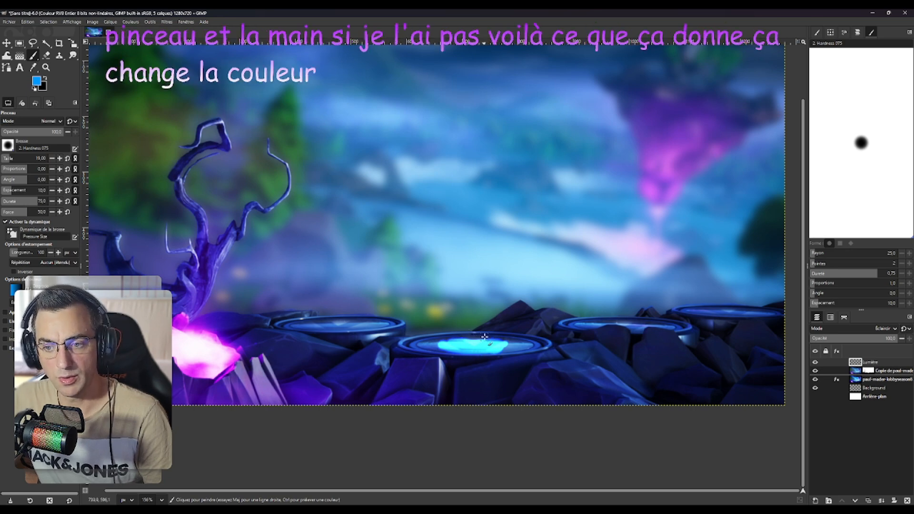
scroll(504, 362, up, 2)
scroll(503, 361, up, 2)
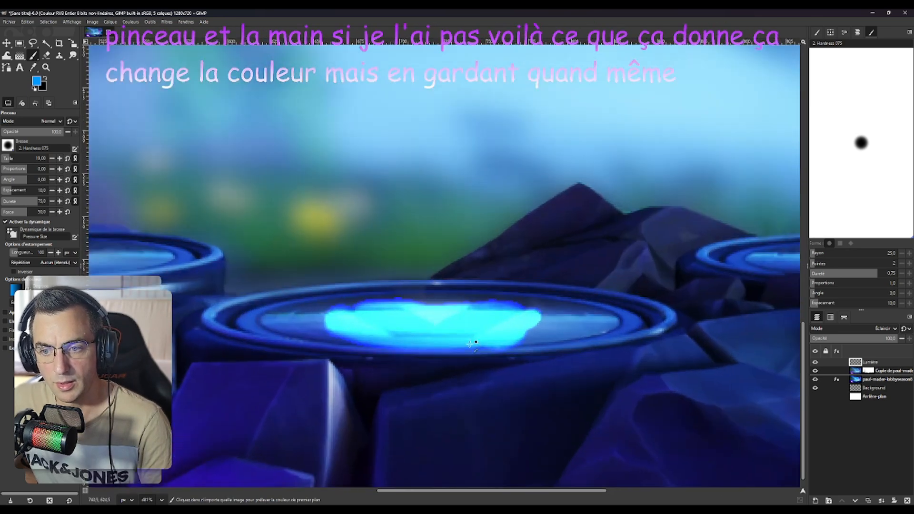
mouse_move(476, 297)
mouse_down()
mouse_move(602, 320)
mouse_move(587, 332)
mouse_move(506, 334)
mouse_move(431, 296)
mouse_move(333, 305)
mouse_move(273, 324)
mouse_move(343, 328)
mouse_up()
drag(266, 320, 436, 291)
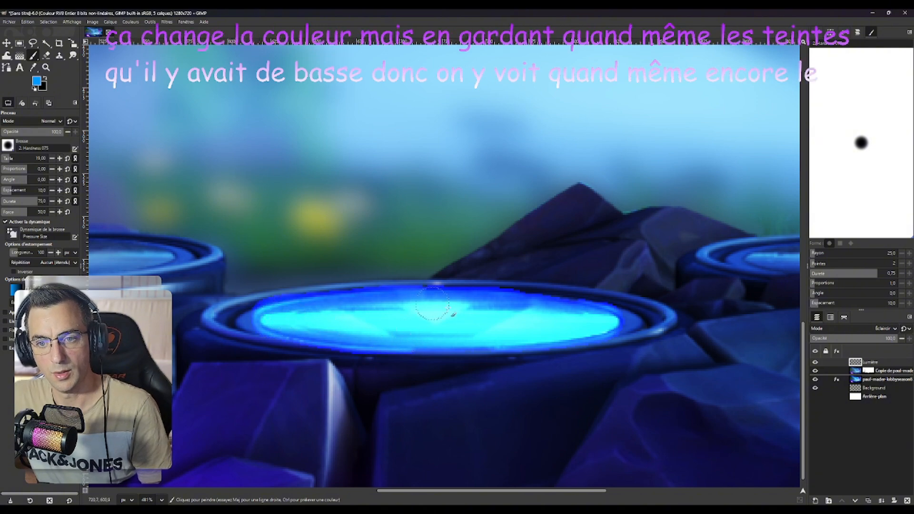
Compare the Normal and Écran blend modes on the "Lumière" layer and restore Éclaircir.
click(895, 330)
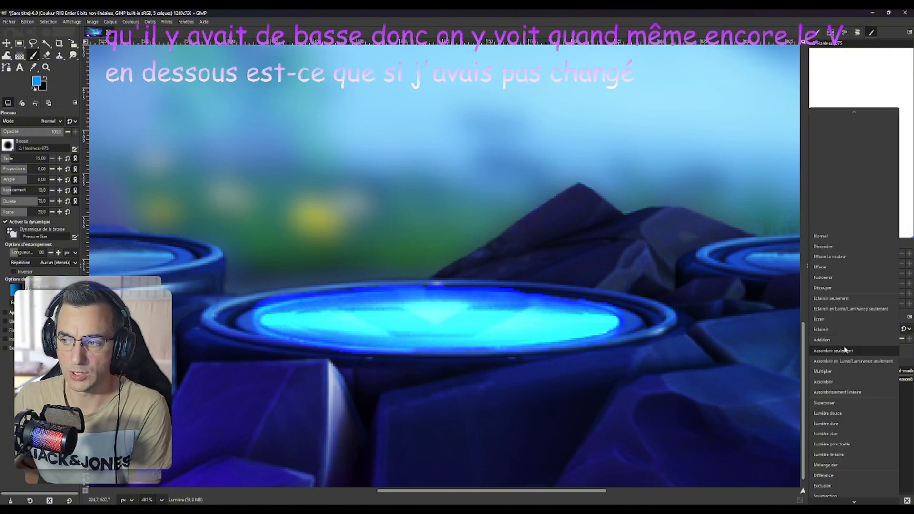
click(843, 244)
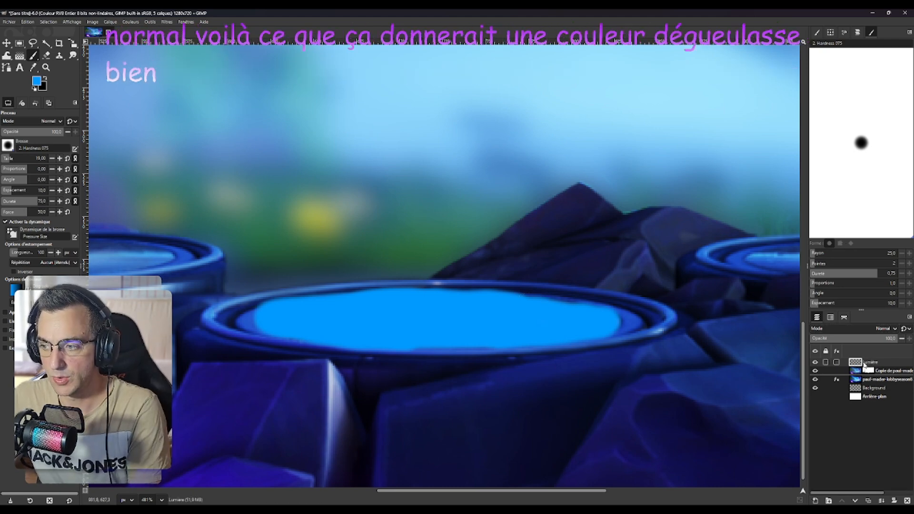
click(887, 328)
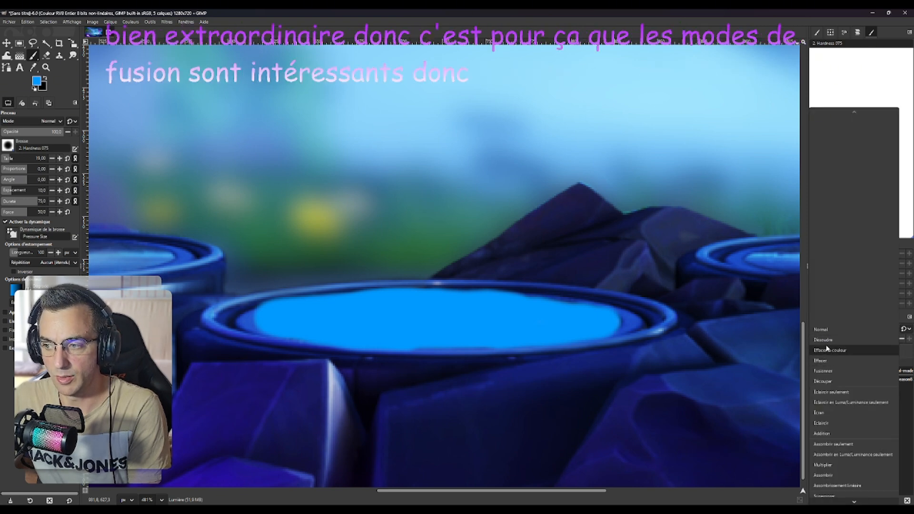
click(820, 413)
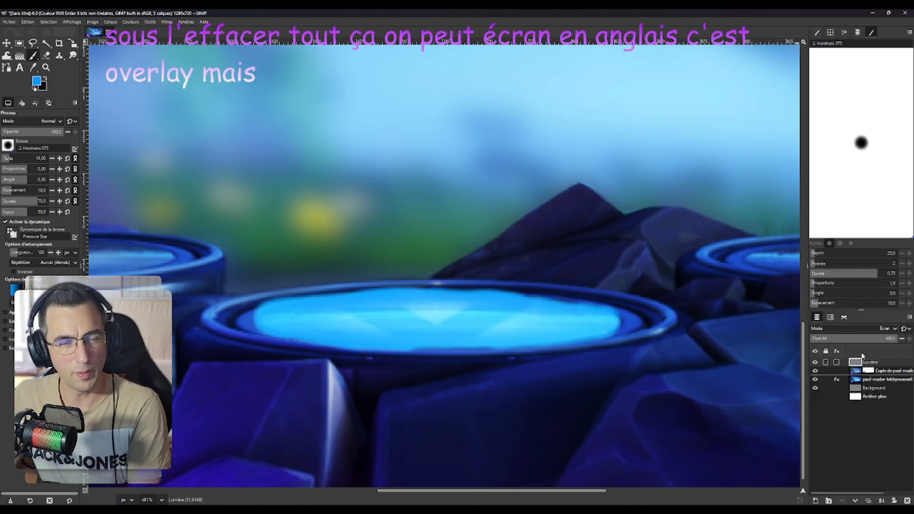
click(854, 328)
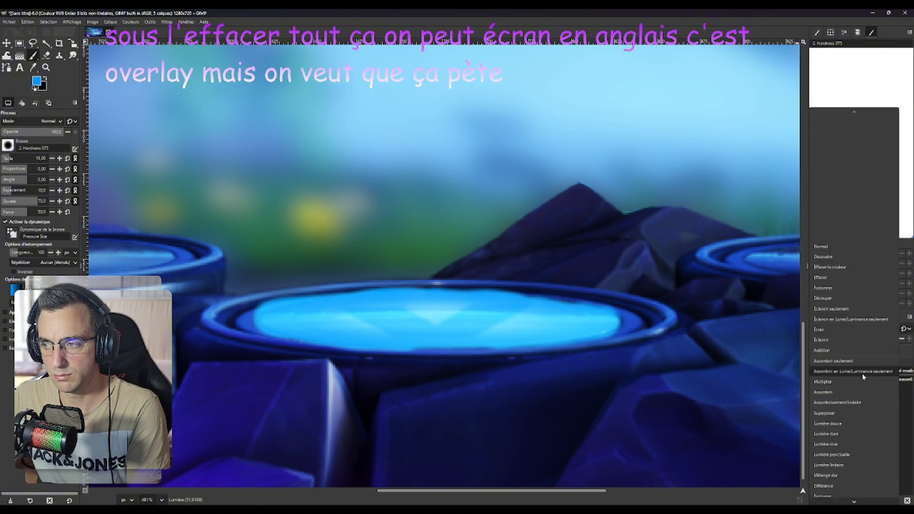
click(831, 341)
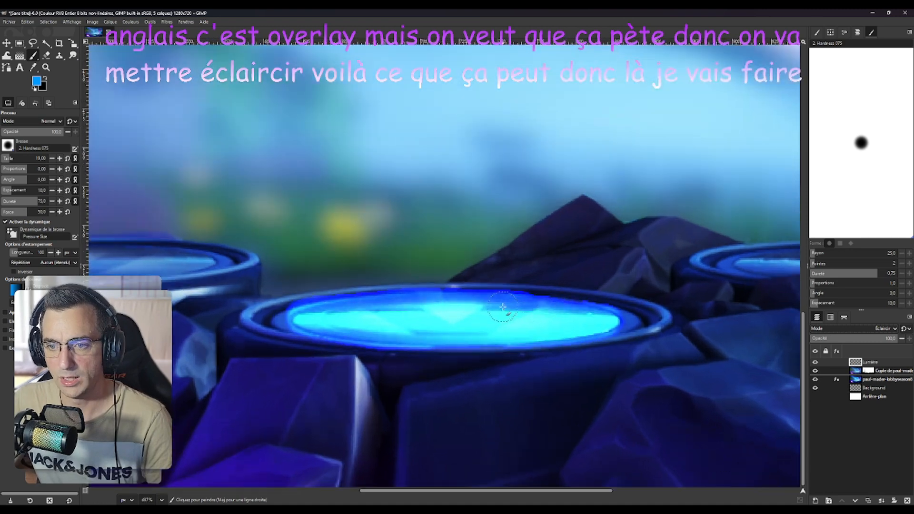
Erase the blue overflow around the central platform's inner rim with the Eraser, keeping the Hardness 075 brush.
scroll(562, 317, up, 1)
scroll(508, 315, up, 3)
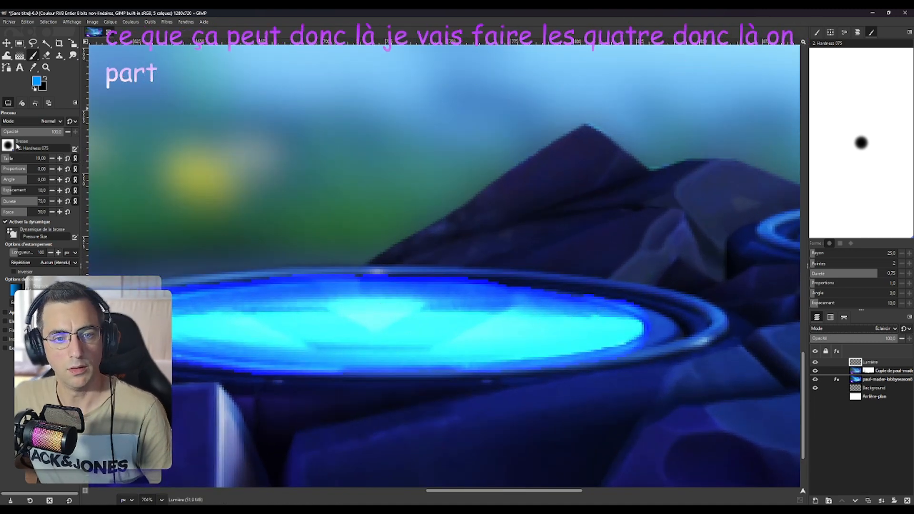
click(46, 56)
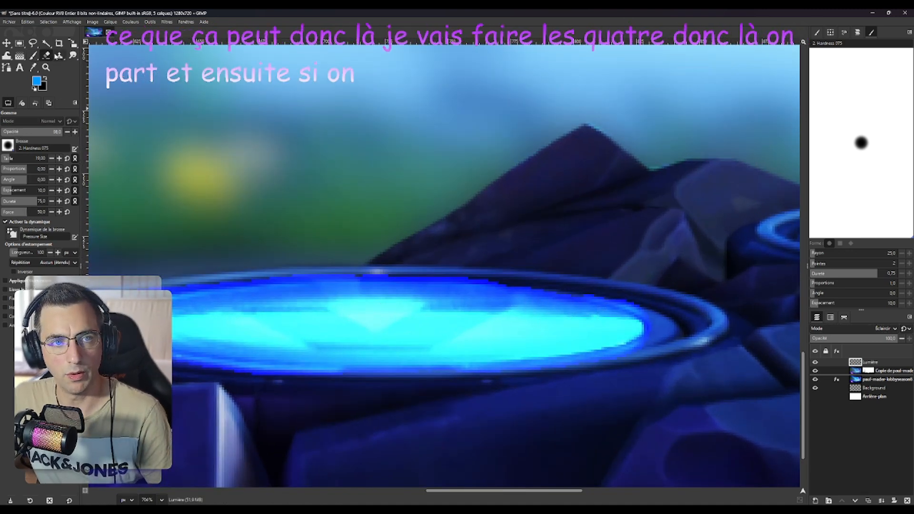
click(7, 145)
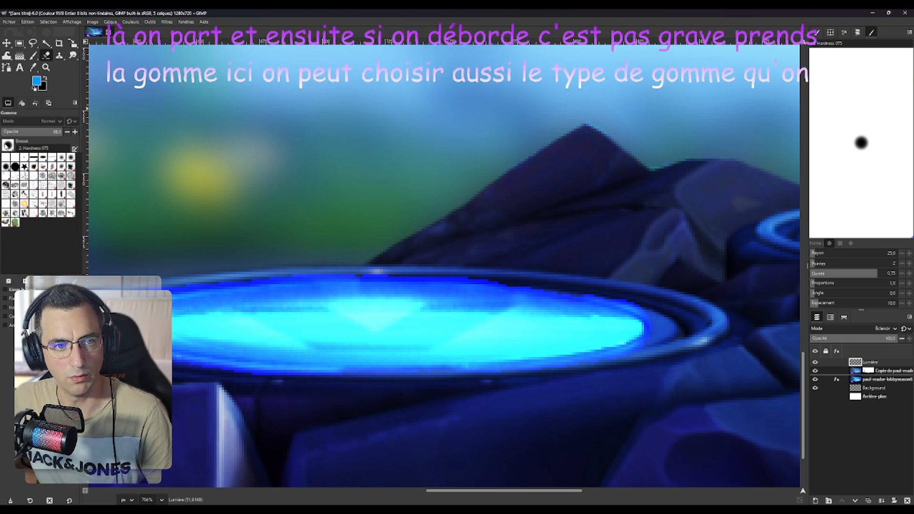
click(7, 146)
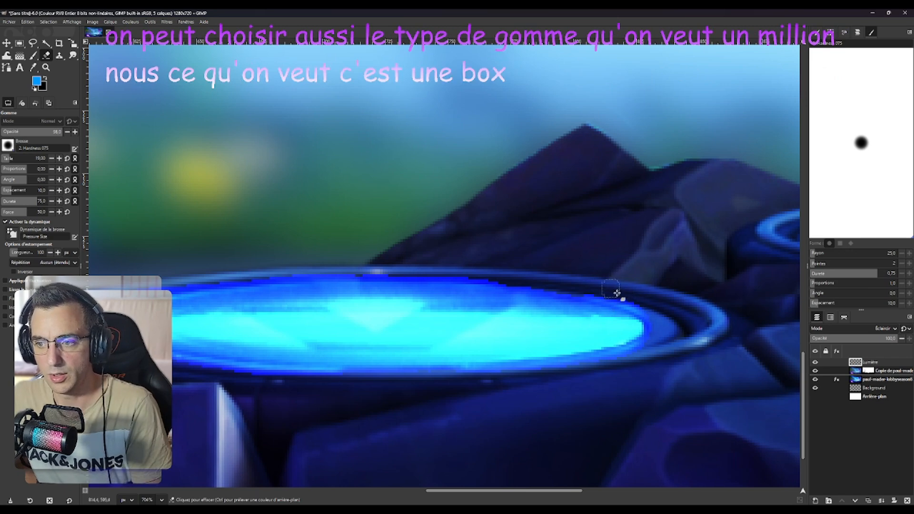
drag(618, 293, 670, 328)
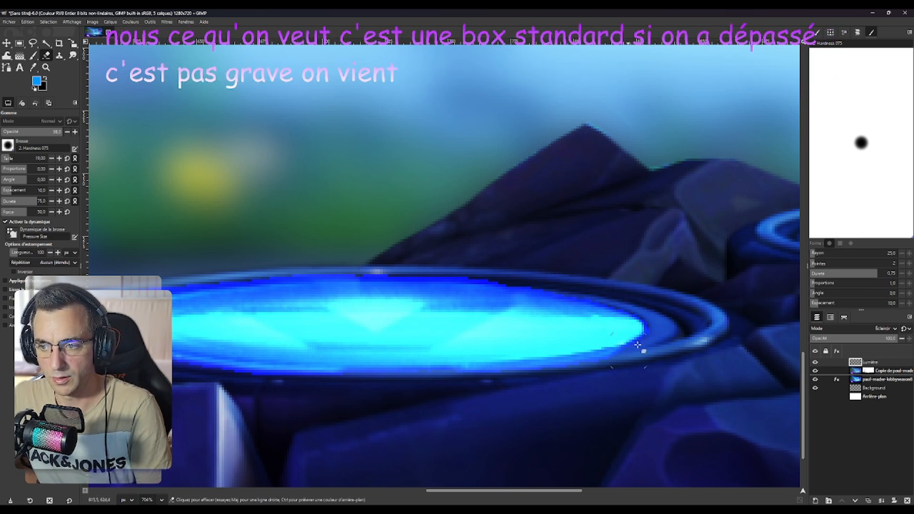
mouse_move(649, 339)
mouse_down()
mouse_move(542, 370)
mouse_move(612, 357)
mouse_move(593, 362)
mouse_move(480, 375)
mouse_up()
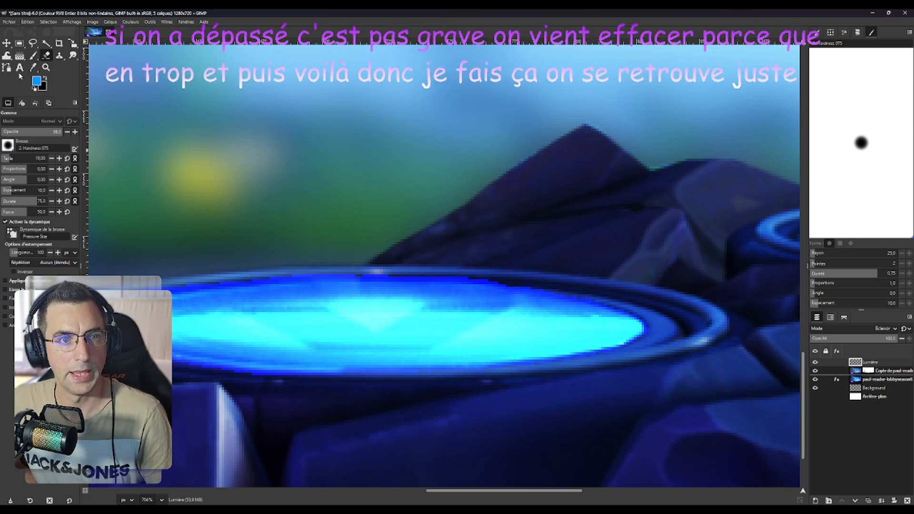
drag(515, 281, 385, 382)
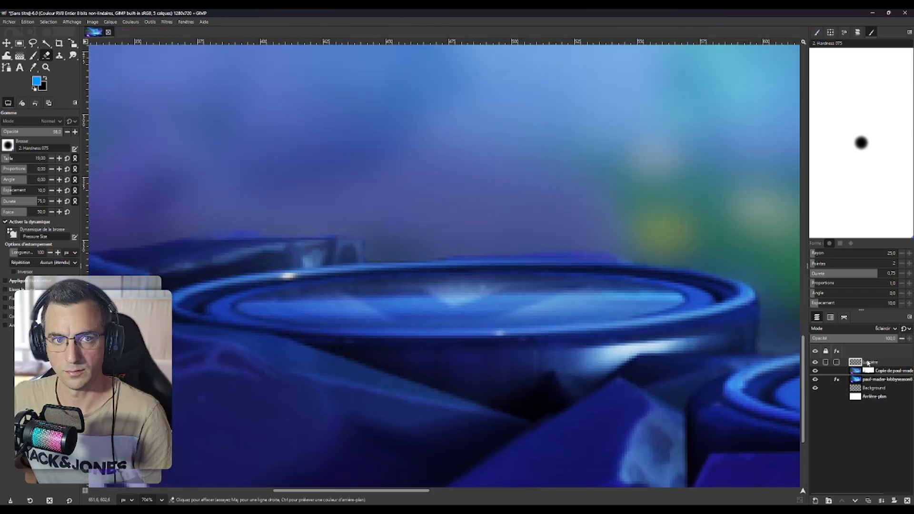
Paint the inner surfaces of the three remaining platforms blue on the "Lumière" layer and erase the overflow along their edges.
mouse_move(685, 298)
mouse_down()
mouse_move(219, 316)
mouse_move(207, 307)
mouse_move(645, 329)
mouse_up()
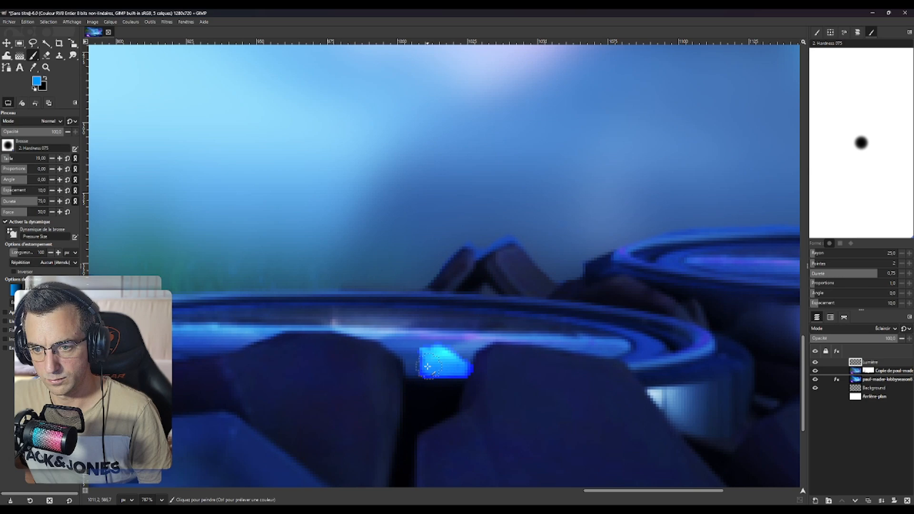
mouse_move(434, 361)
mouse_down()
mouse_move(183, 333)
mouse_move(619, 328)
mouse_up()
key(shift+e)
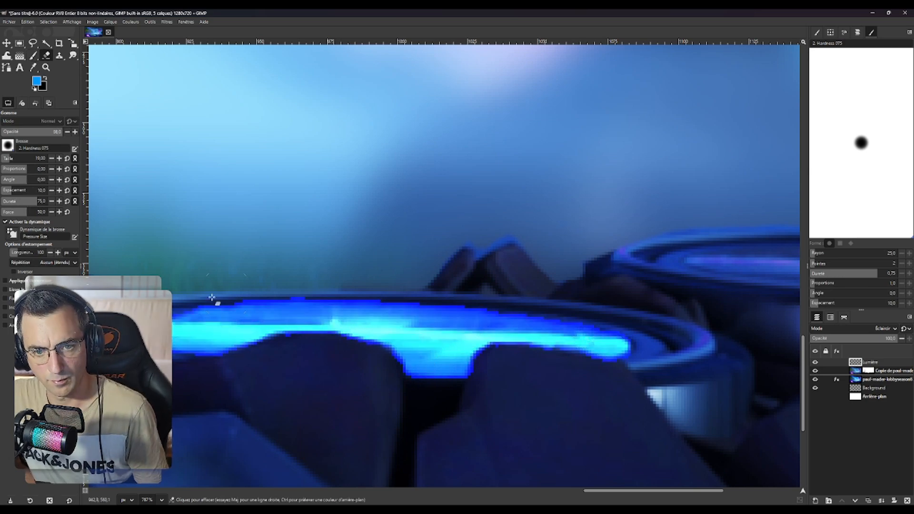
mouse_move(214, 302)
mouse_down()
mouse_move(464, 298)
mouse_move(486, 361)
mouse_up()
drag(485, 361, 409, 357)
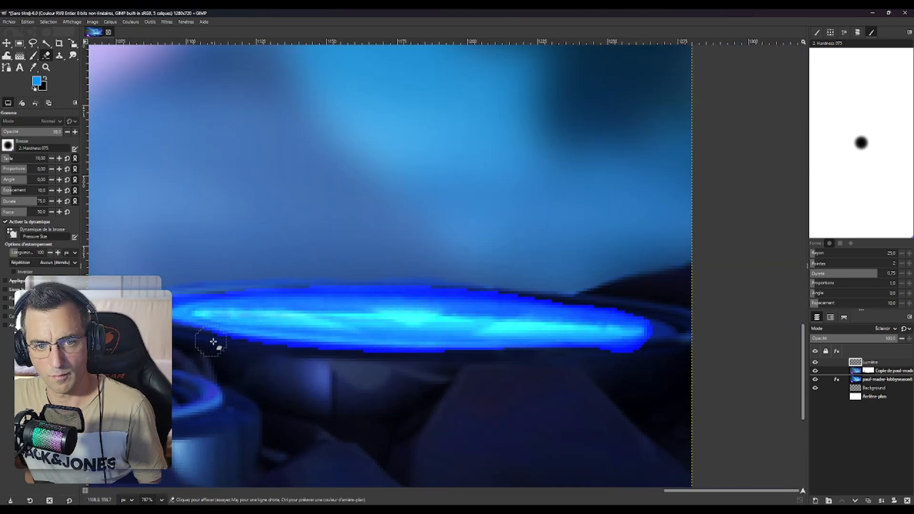
mouse_move(204, 342)
mouse_down()
mouse_move(329, 282)
mouse_move(404, 353)
mouse_up()
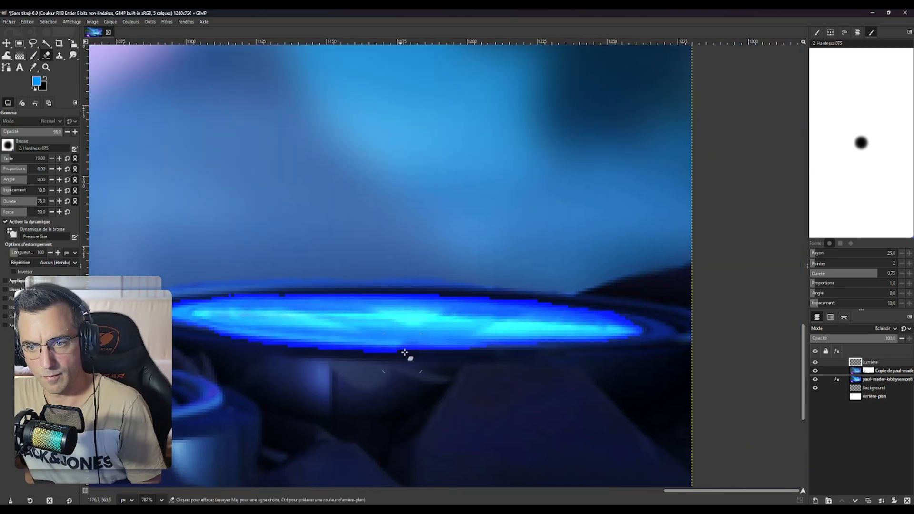
scroll(404, 353, down, 8)
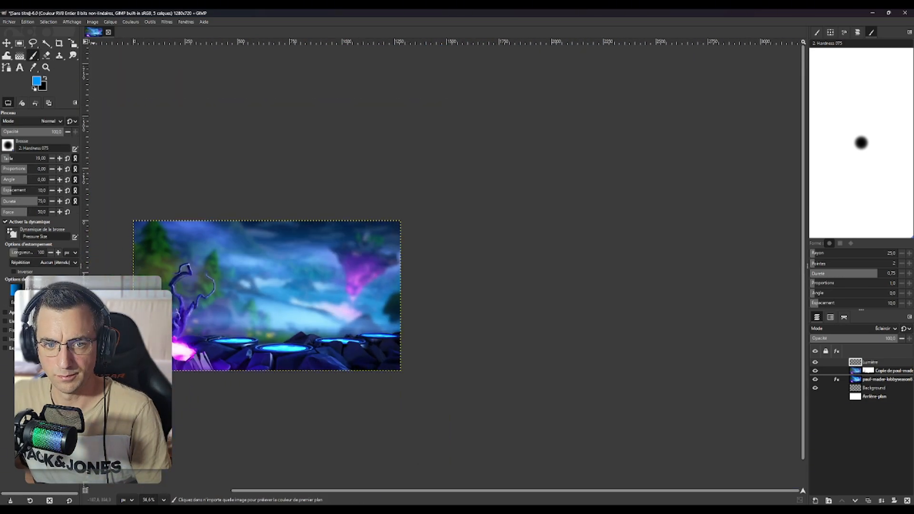
scroll(126, 297, up, 9)
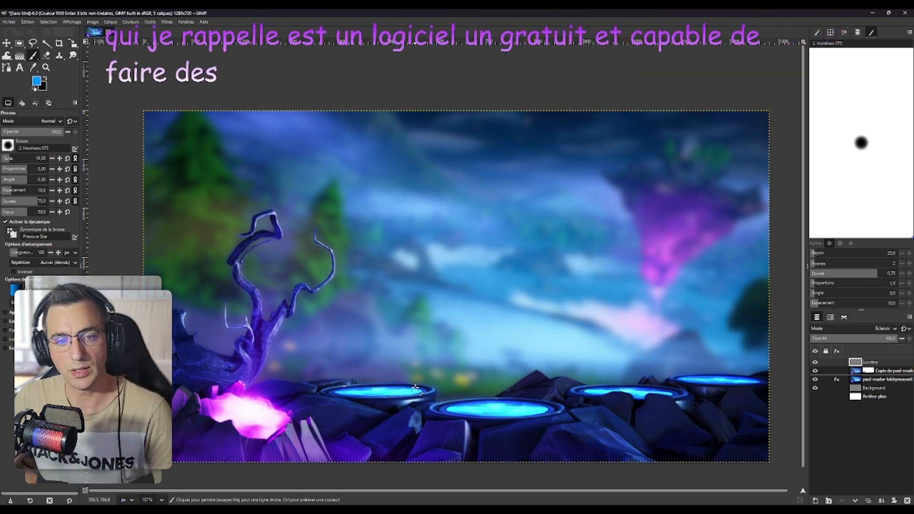
Activate the blurred copy's layer mask and set the foreground colour to white.
click(869, 370)
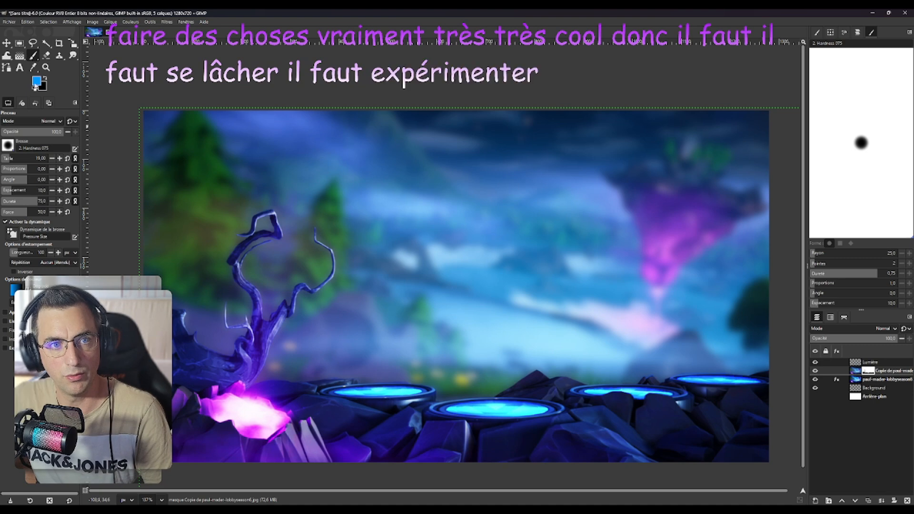
click(38, 82)
drag(388, 244, 355, 206)
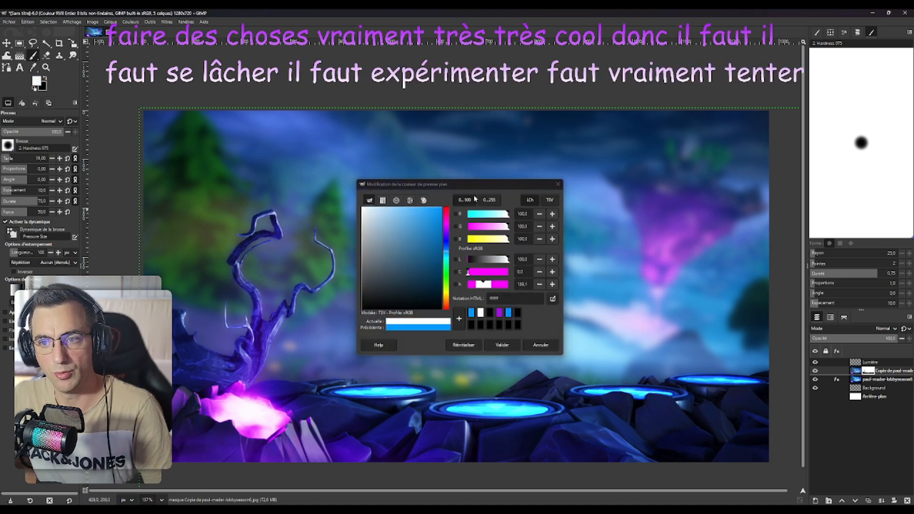
drag(400, 243, 350, 200)
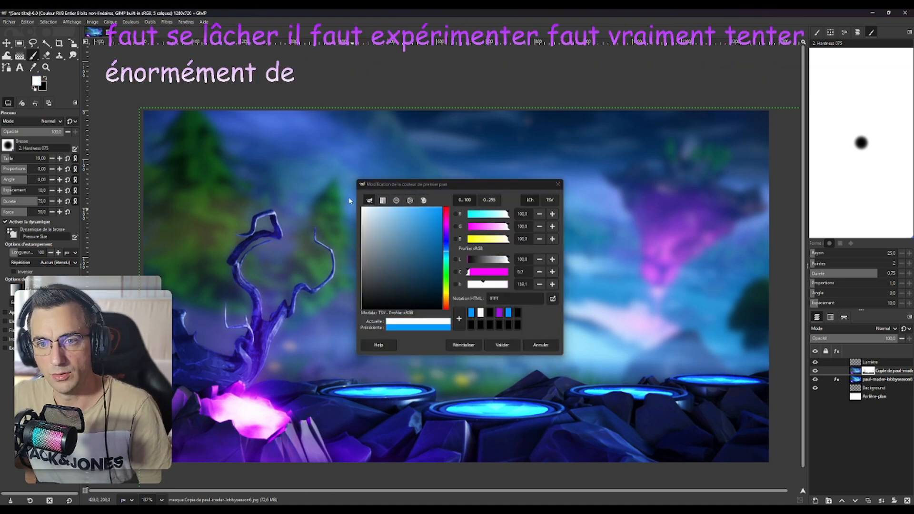
click(502, 345)
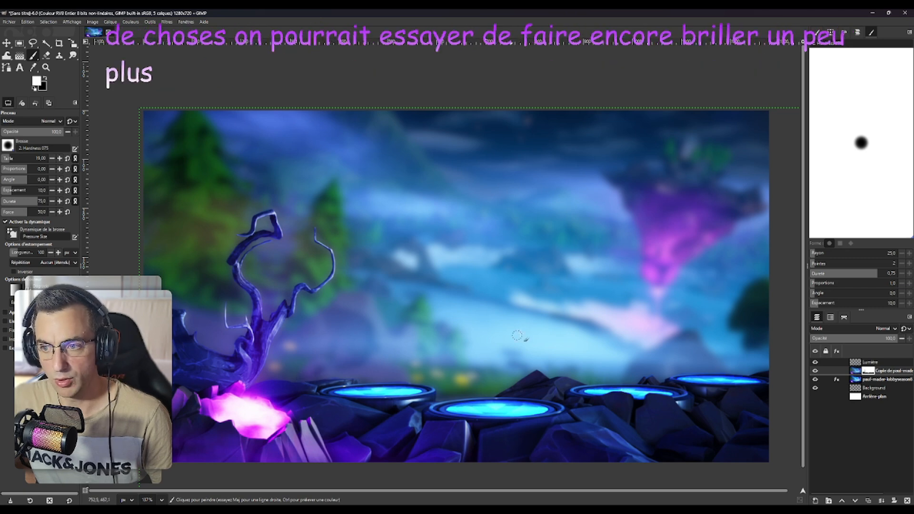
Sample a bright pink from the glowing pit with the Color Picker as the foreground colour.
click(33, 67)
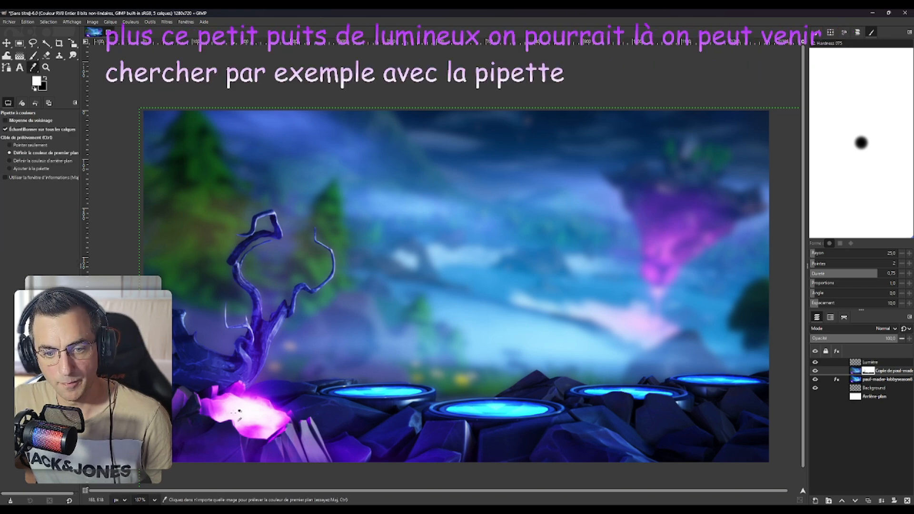
click(245, 418)
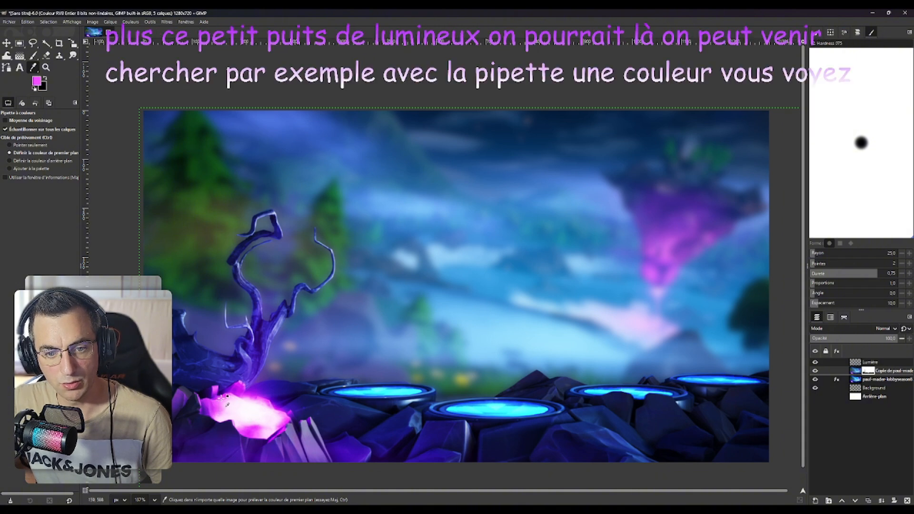
click(230, 395)
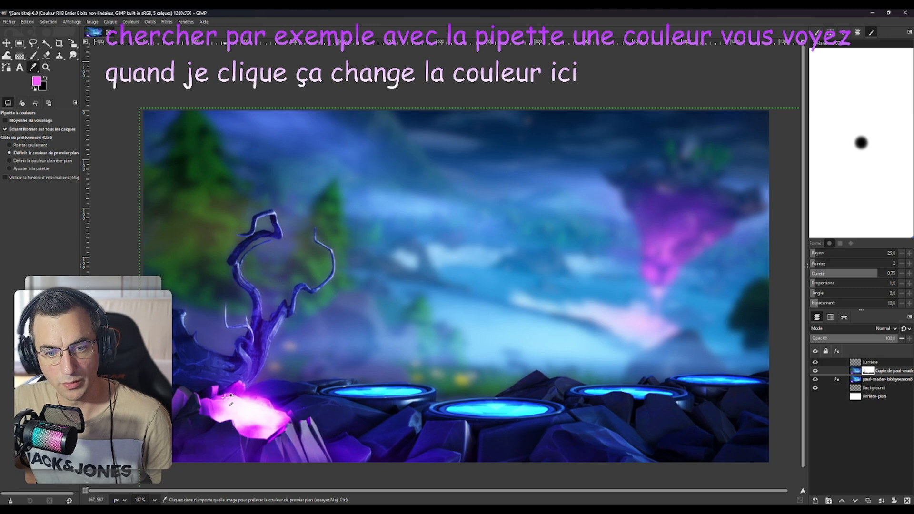
Try to brighten the pit with pink Paintbrush strokes on the "Lumière" layer and undo them.
click(855, 363)
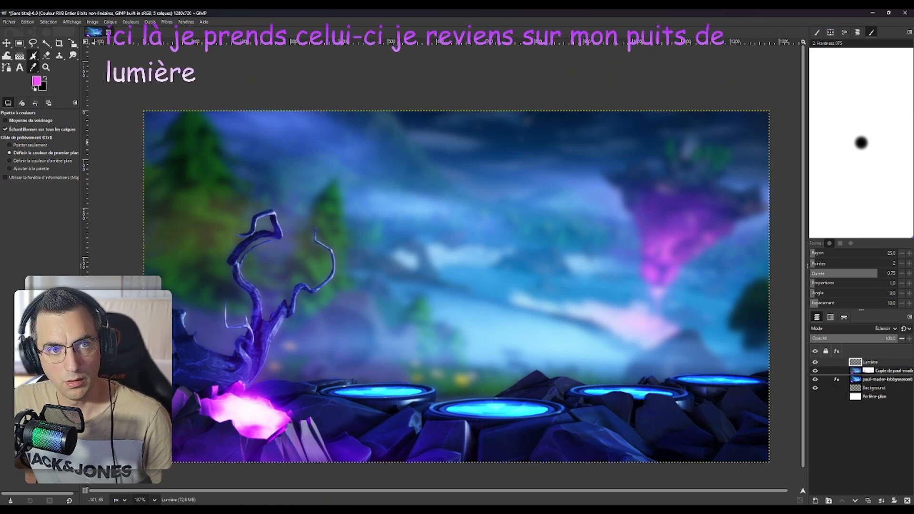
click(33, 55)
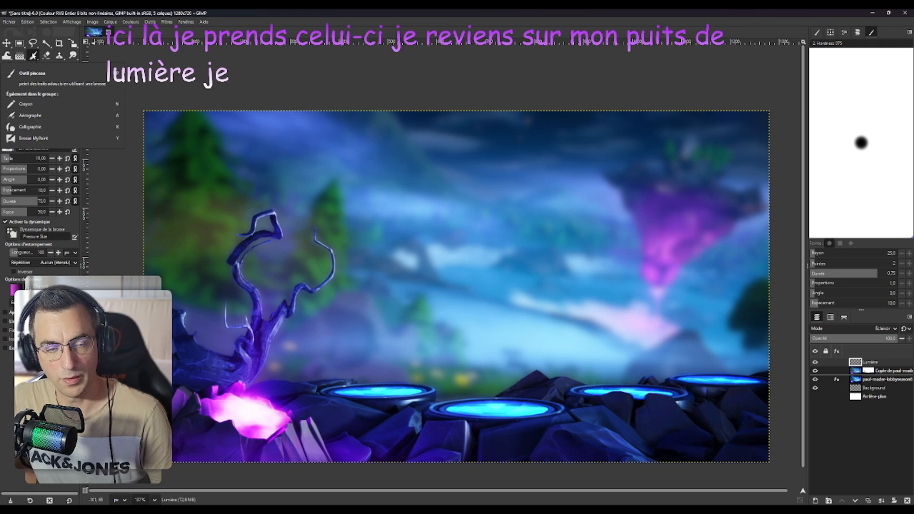
click(247, 411)
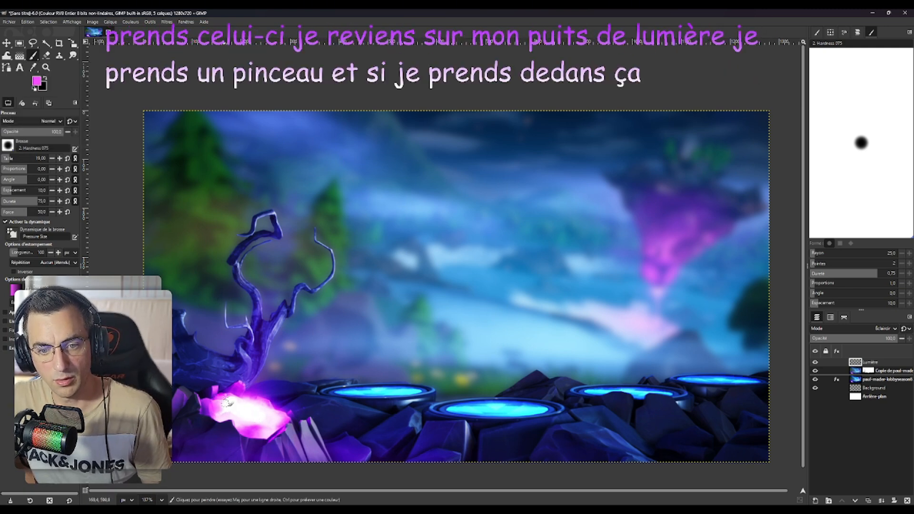
drag(228, 403, 265, 413)
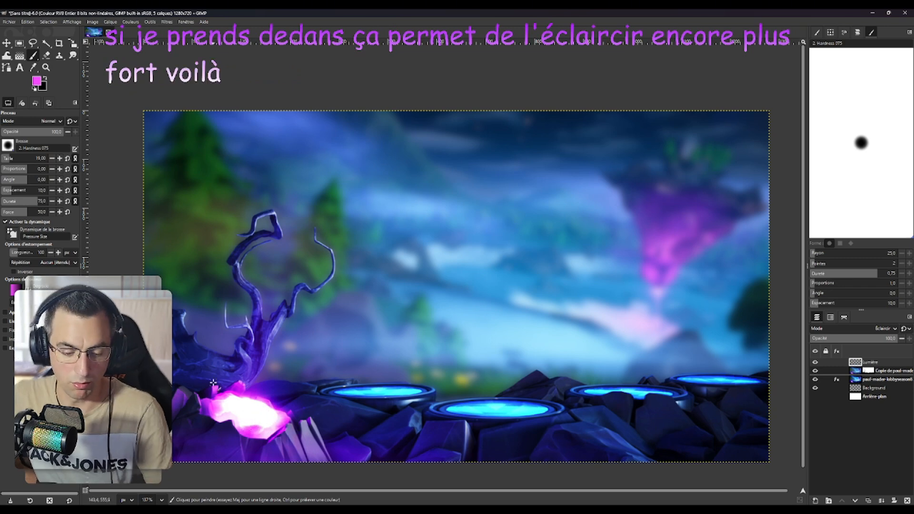
key(ctrl+z)
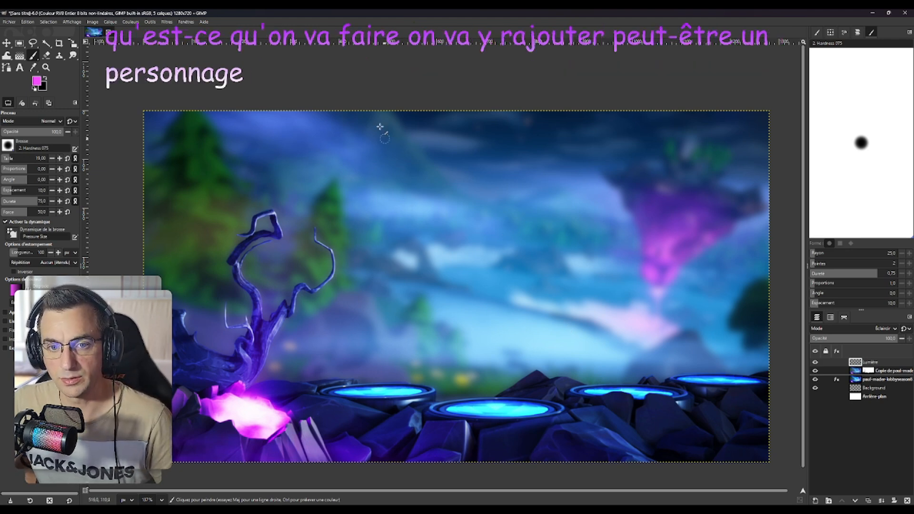
Switch to Chrome, view the Dark Vertex outfit's full-size featured image on the fnbr.co page and close it.
mouse_move(552, 509)
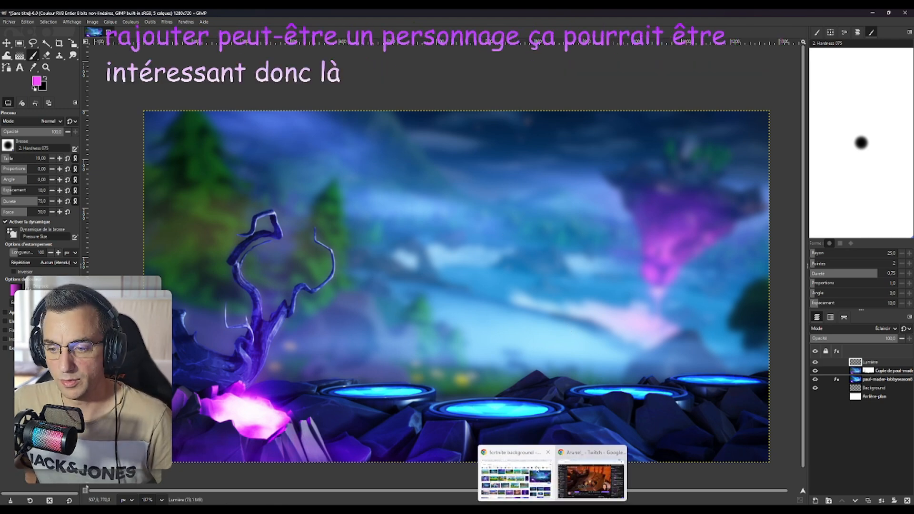
click(516, 476)
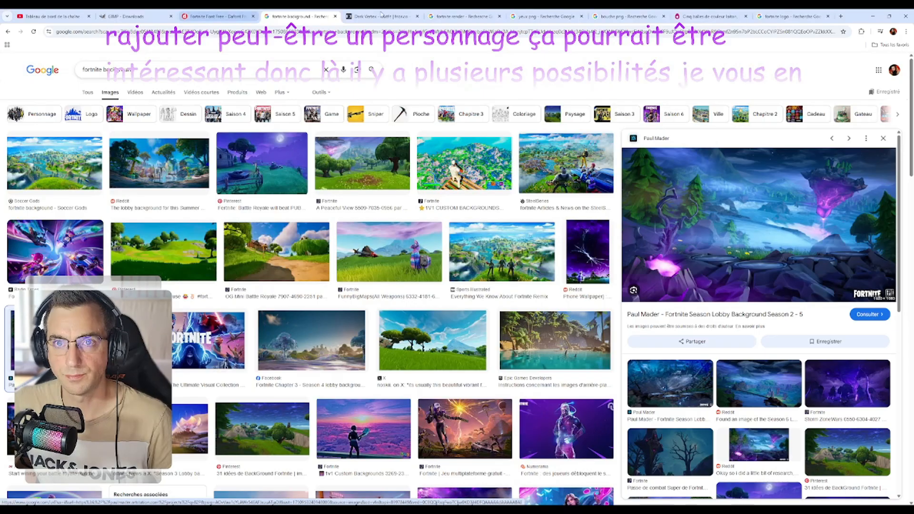
click(380, 16)
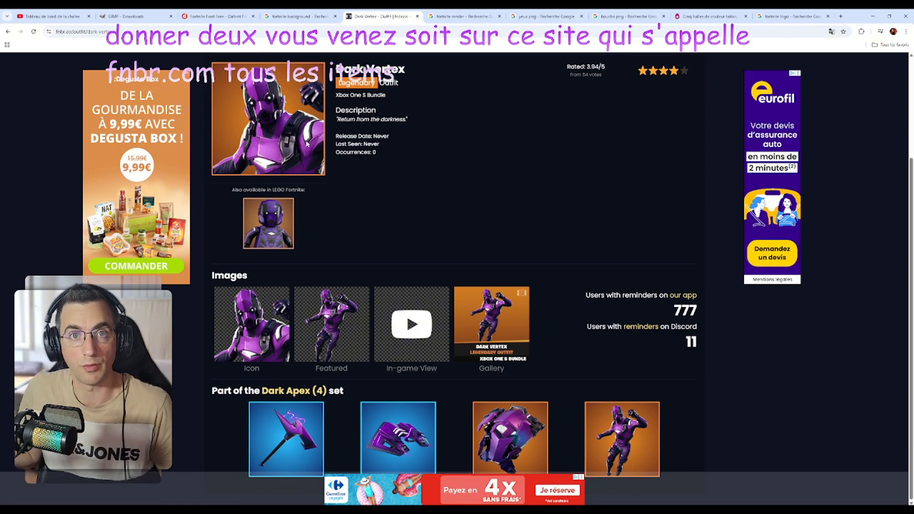
scroll(239, 137, up, 3)
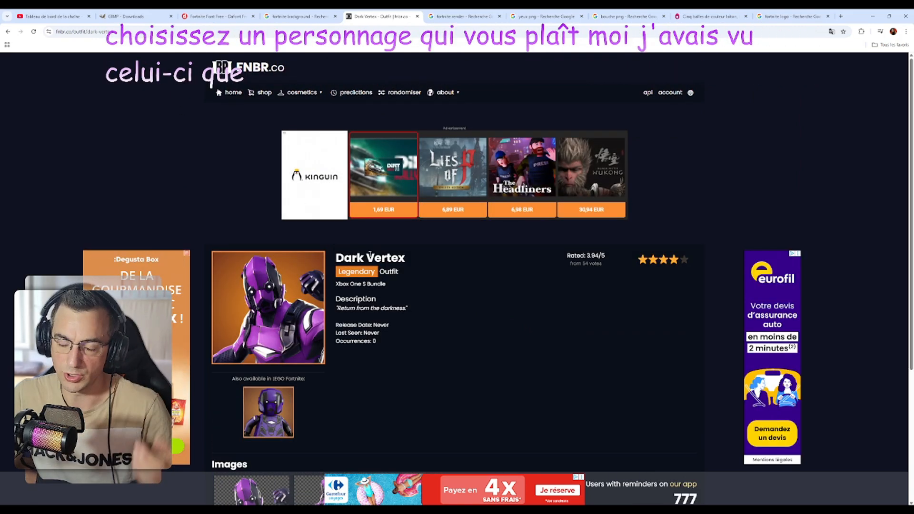
scroll(352, 250, down, 4)
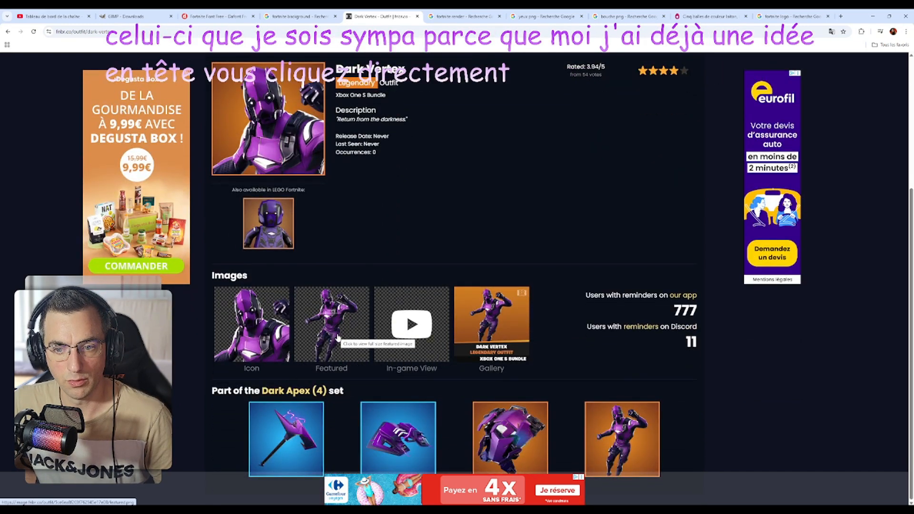
click(332, 340)
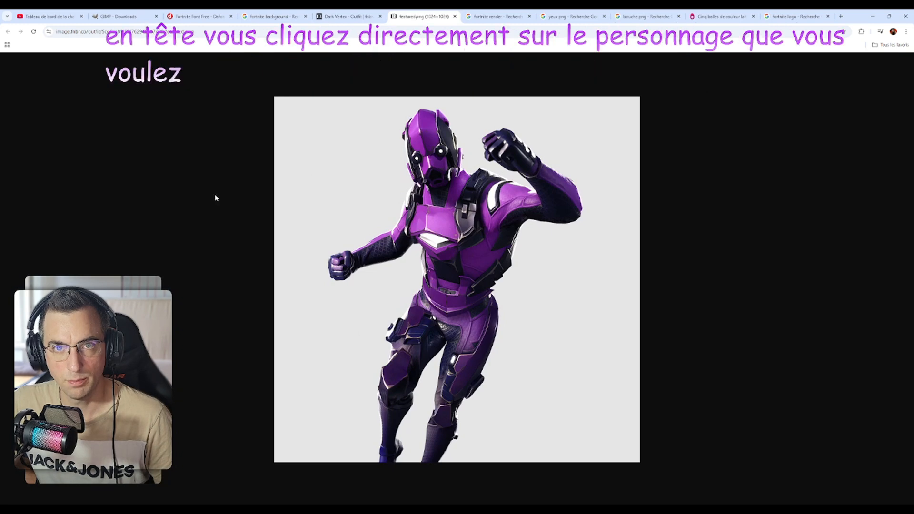
right_click(469, 265)
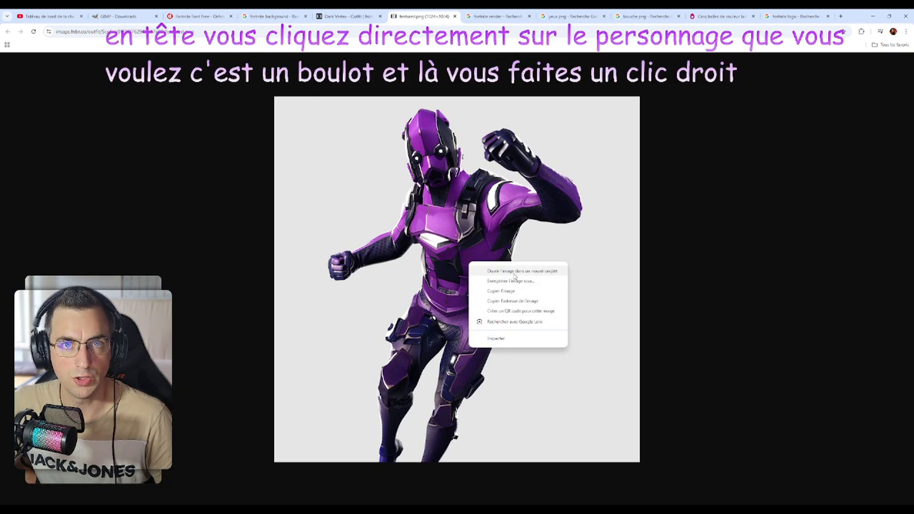
click(455, 16)
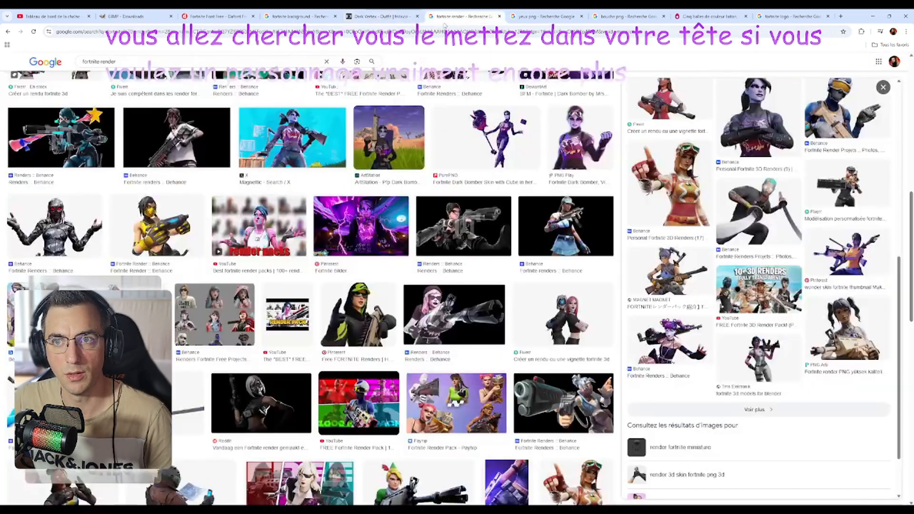
Examine the community-made characters in the "fortnite render" image results and return to the Dark Vertex outfit page.
click(462, 16)
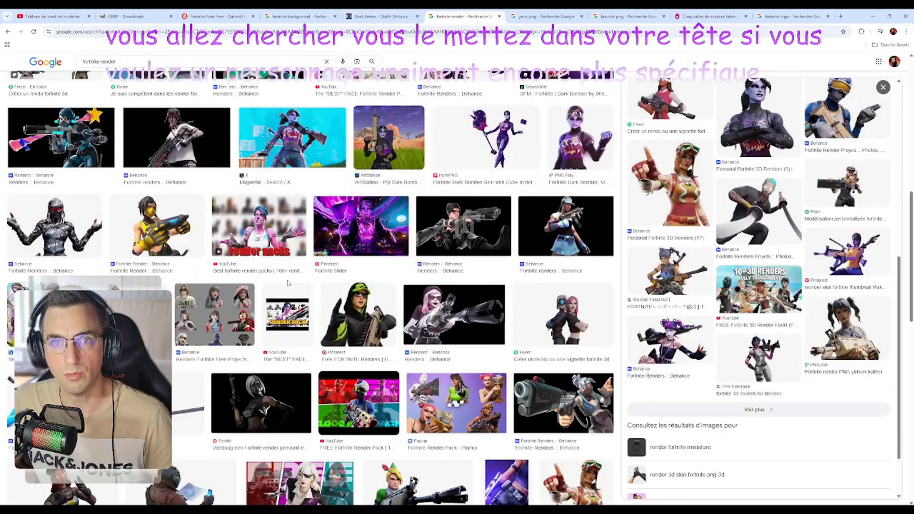
scroll(288, 282, up, 10)
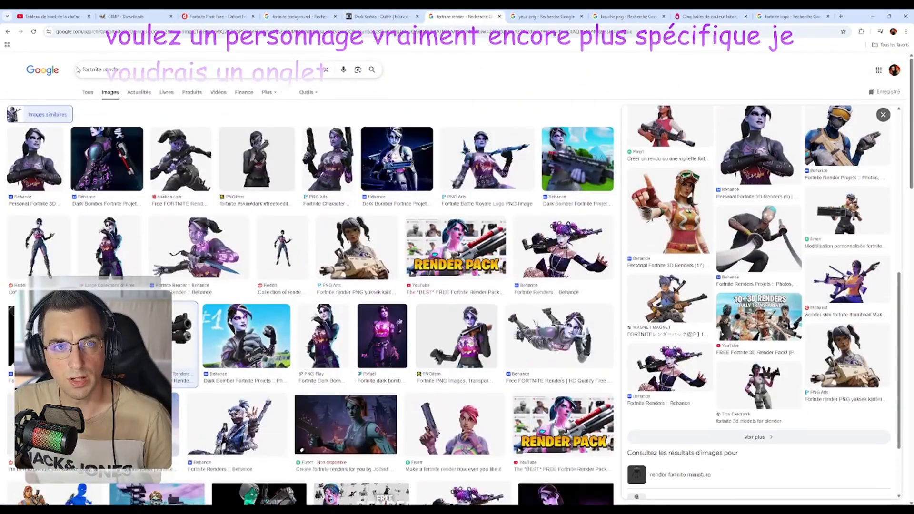
click(95, 70)
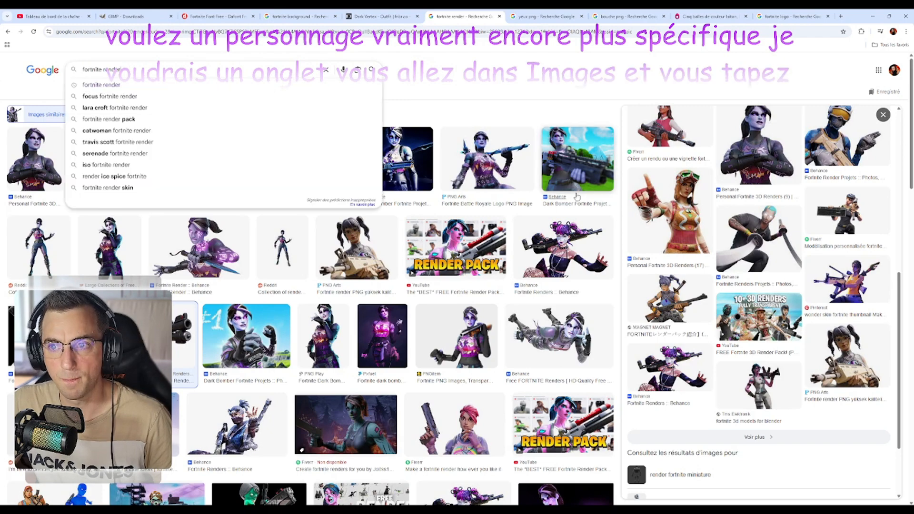
click(485, 69)
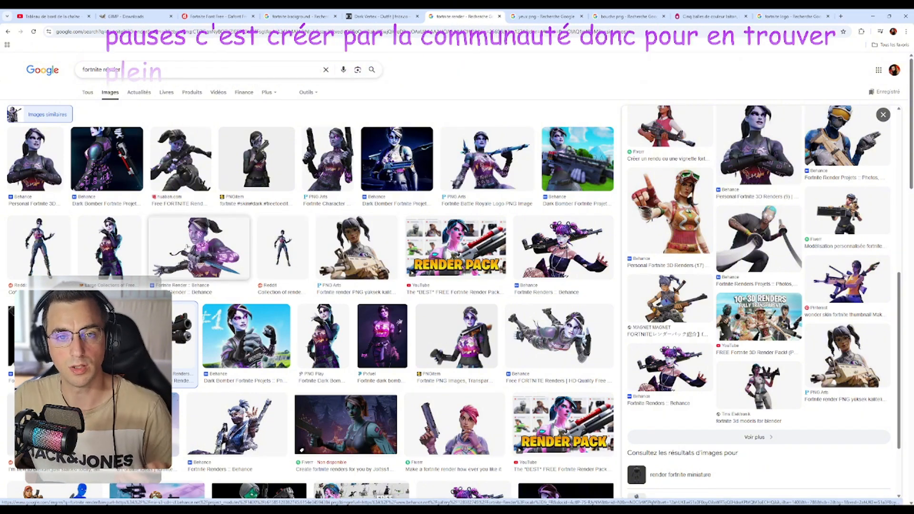
scroll(767, 214, up, 7)
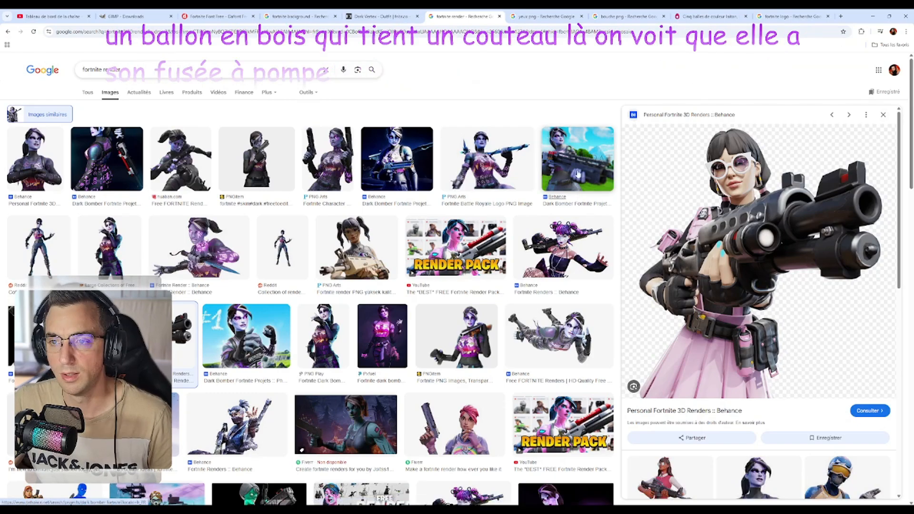
scroll(489, 280, down, 1)
scroll(489, 280, down, 15)
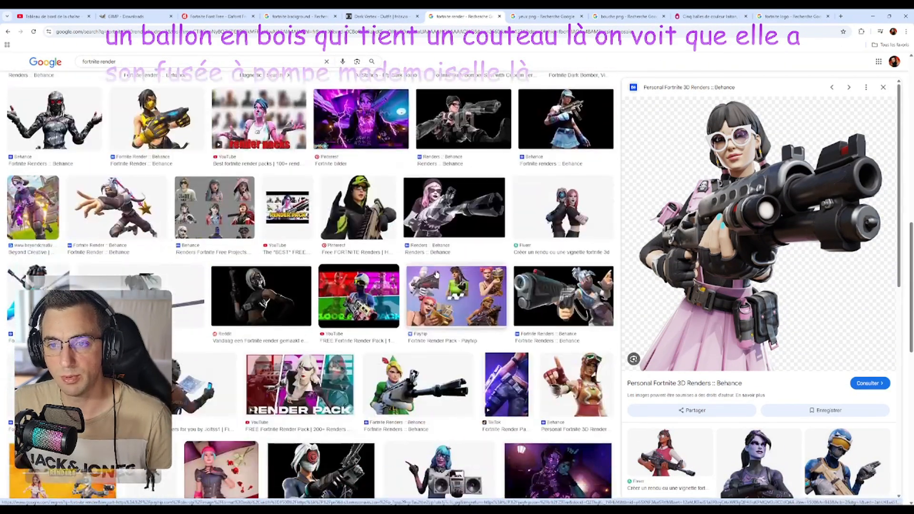
scroll(441, 274, up, 15)
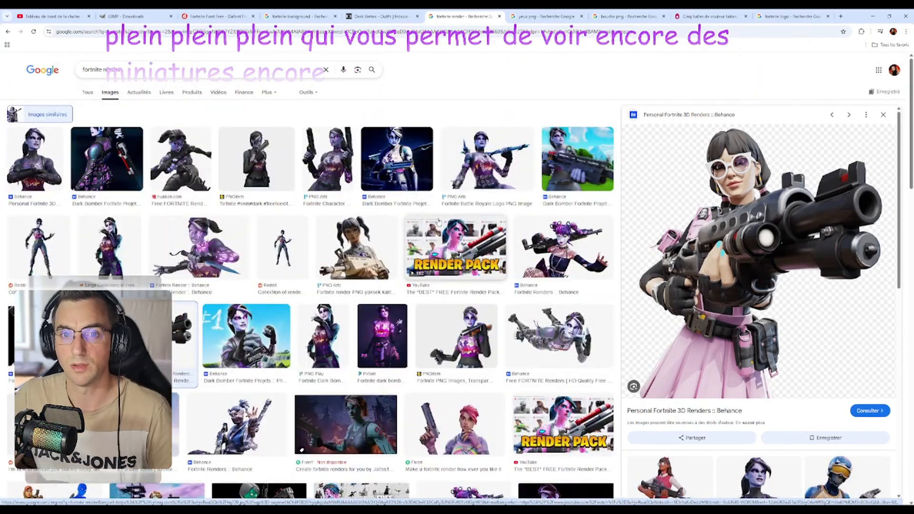
click(382, 18)
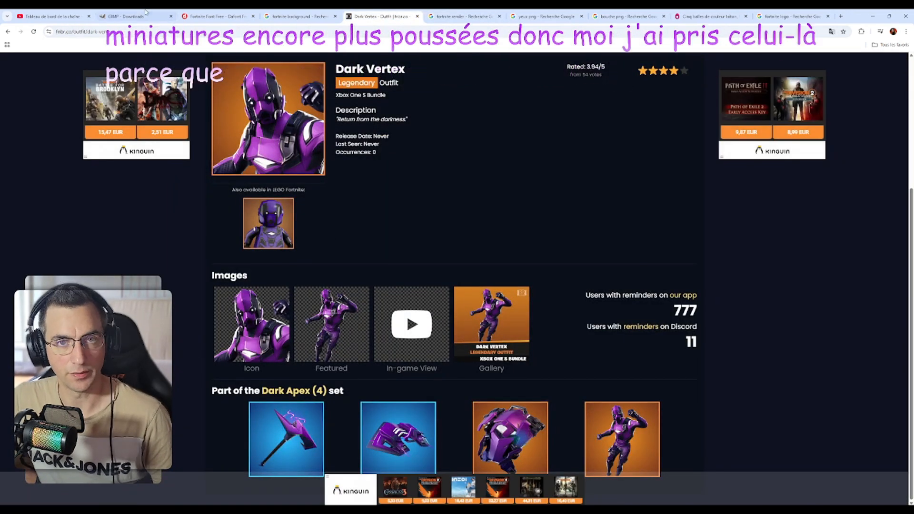
click(126, 16)
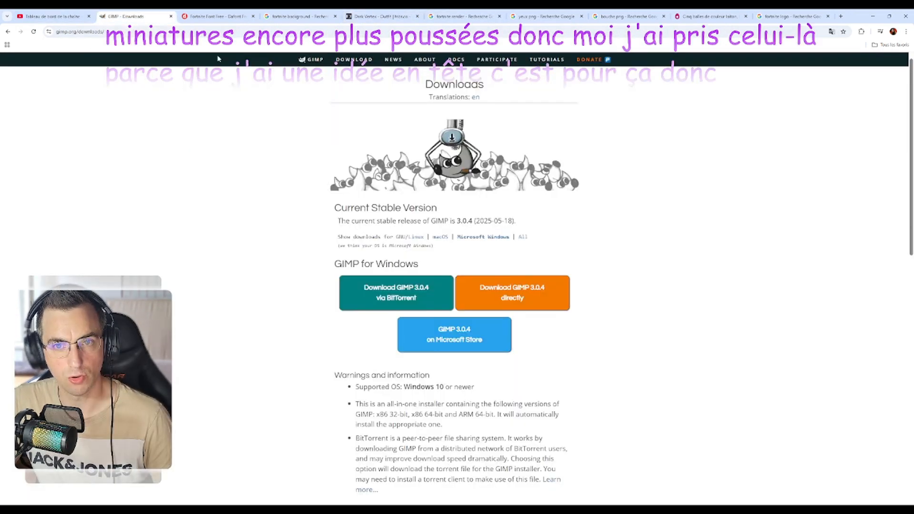
click(381, 16)
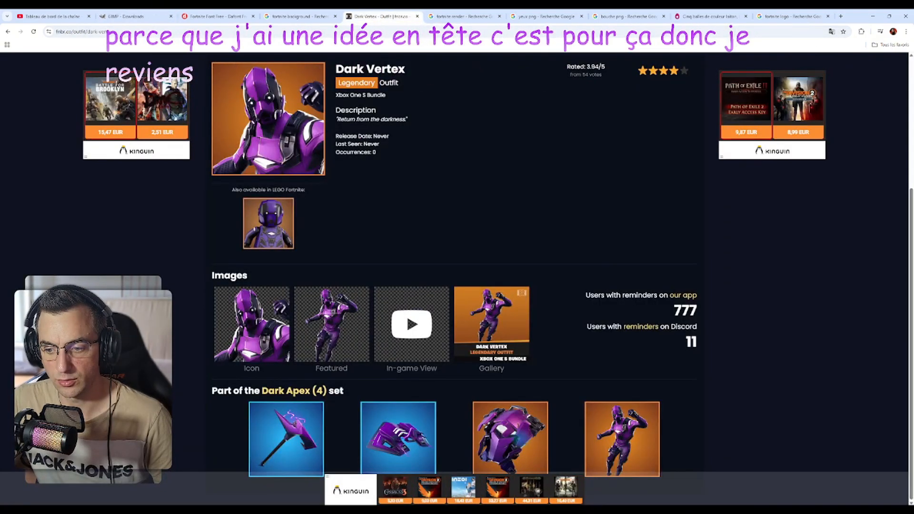
Switch back to GIMP and import the purple character image from the "tuto minia" folder as a layer above "Lumière".
key(alt+Tab)
scroll(646, 322, down, 1)
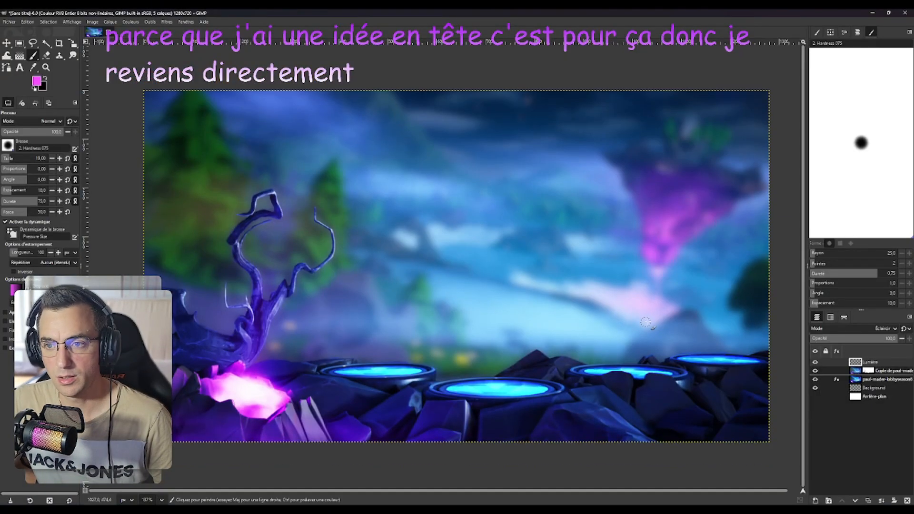
key(alt+Tab)
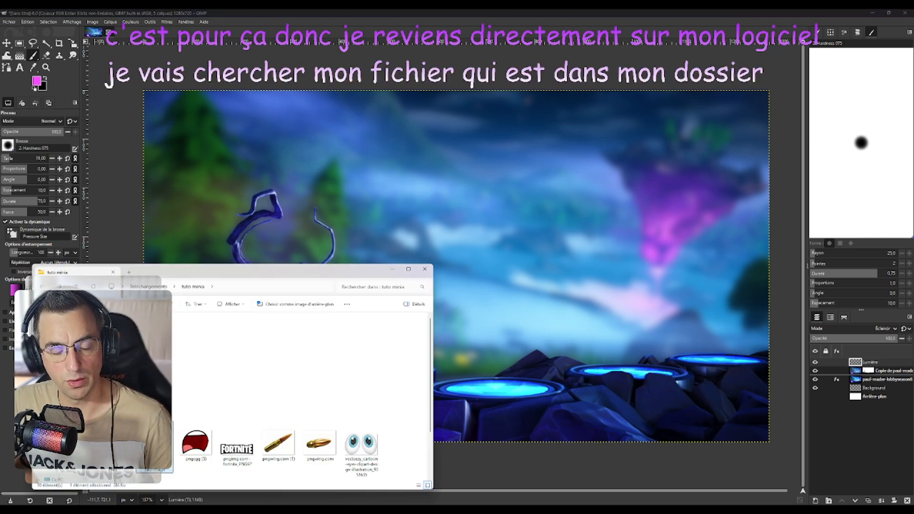
click(155, 447)
drag(155, 447, 199, 430)
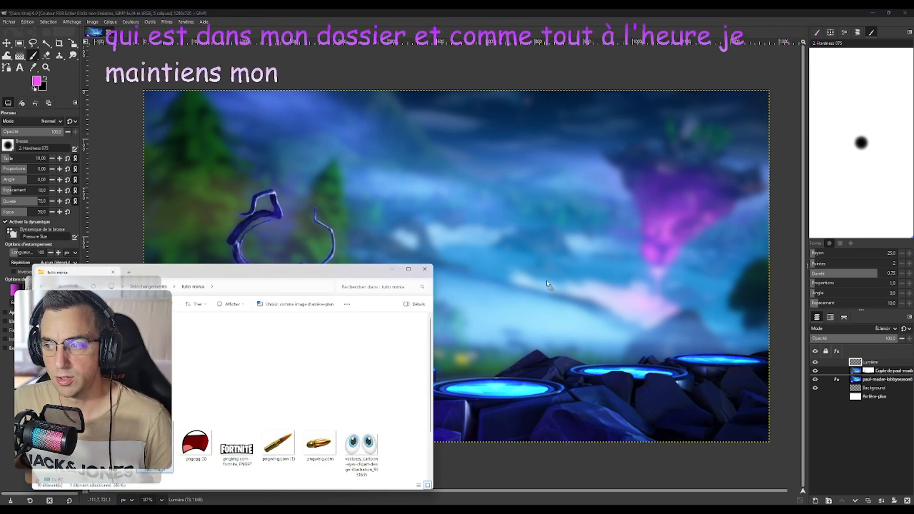
drag(547, 282, 546, 280)
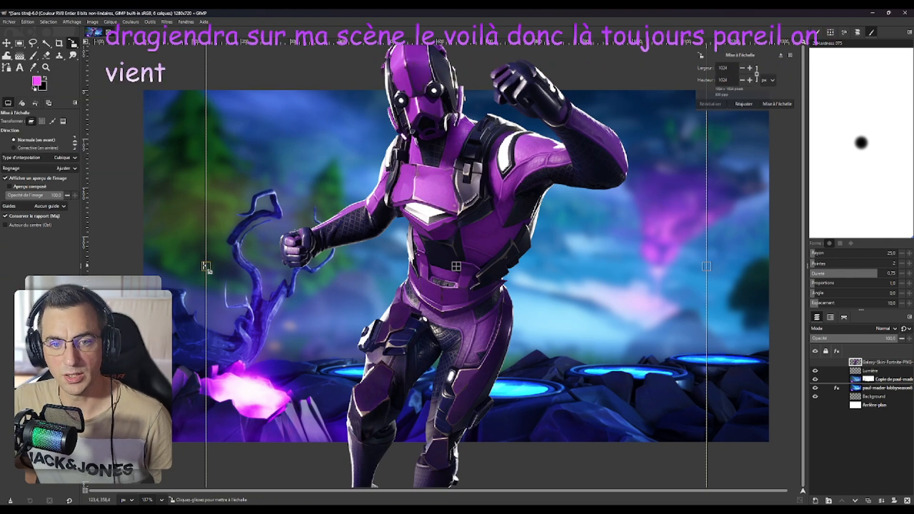
Scale the purple character layer proportionally to about 1136 px and position it on the right side of the canvas, keeping the elbow in frame.
drag(206, 267, 202, 266)
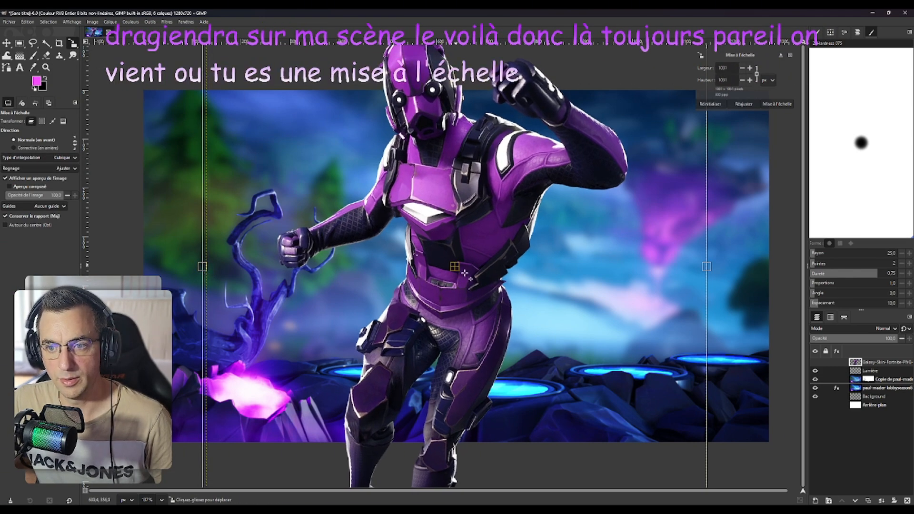
drag(464, 272, 595, 347)
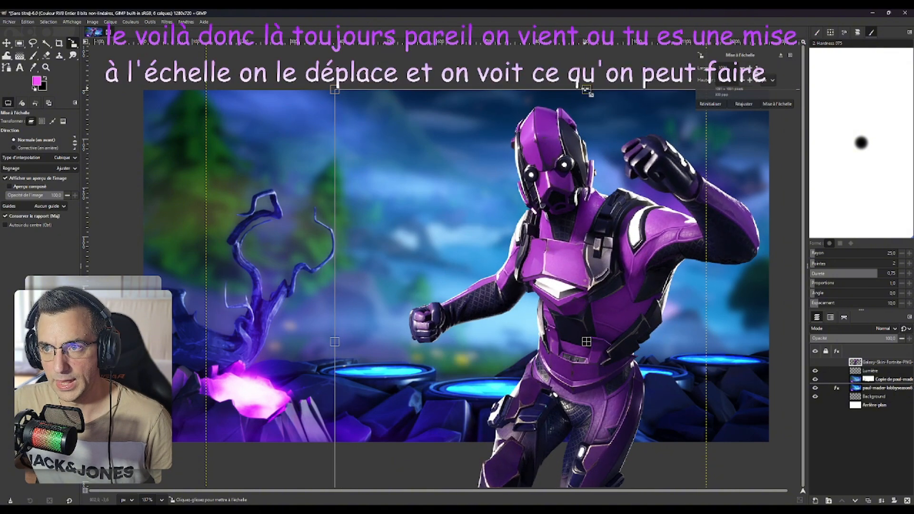
drag(588, 92, 586, 67)
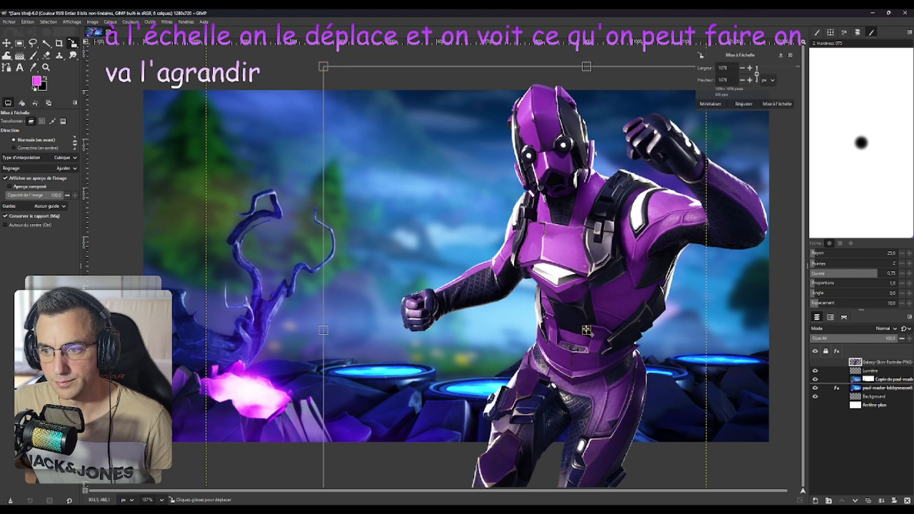
drag(587, 330, 586, 358)
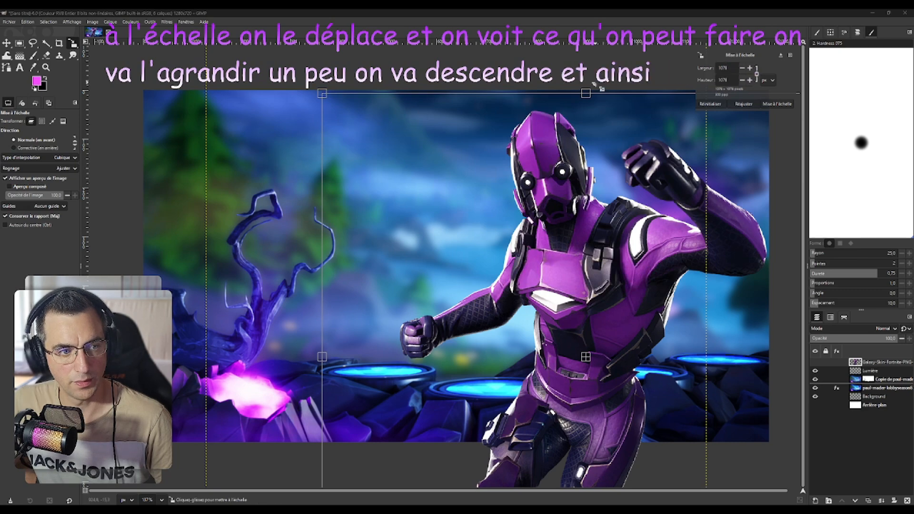
drag(594, 84, 594, 71)
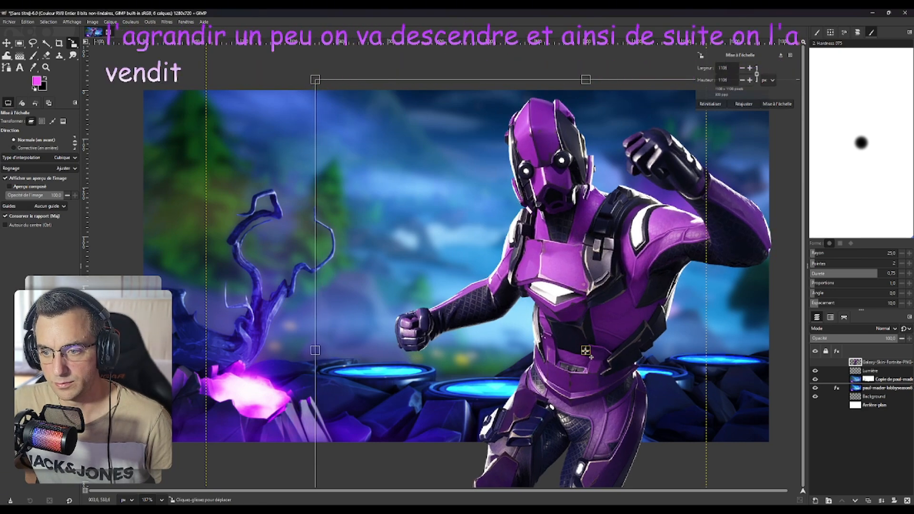
drag(586, 351, 586, 366)
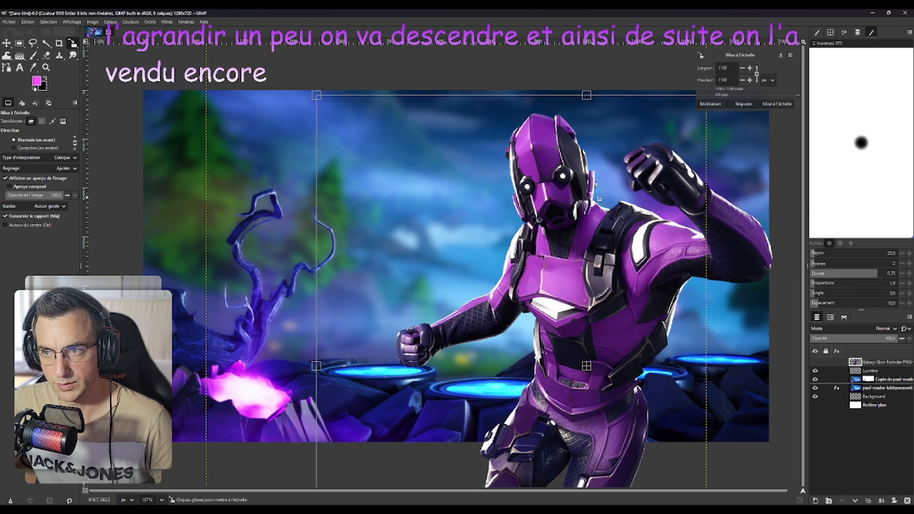
drag(587, 95, 587, 83)
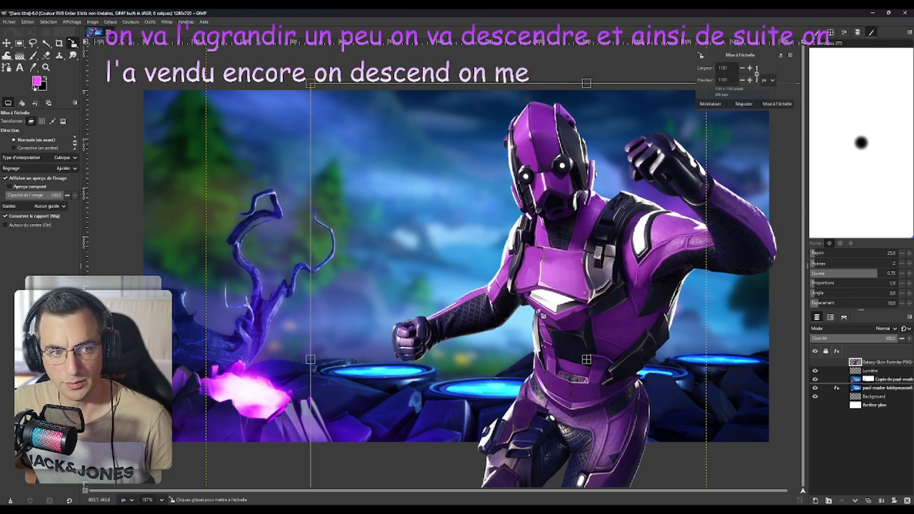
drag(593, 366, 585, 365)
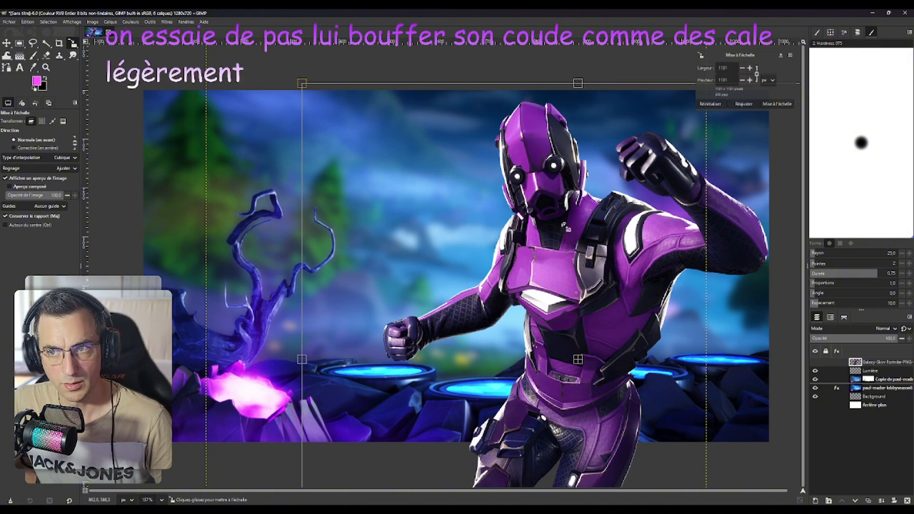
drag(577, 84, 578, 81)
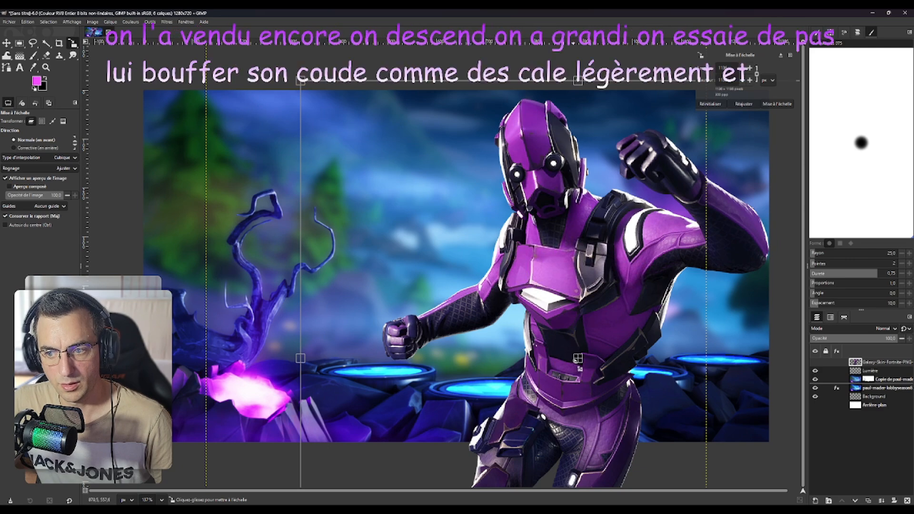
drag(578, 361, 577, 364)
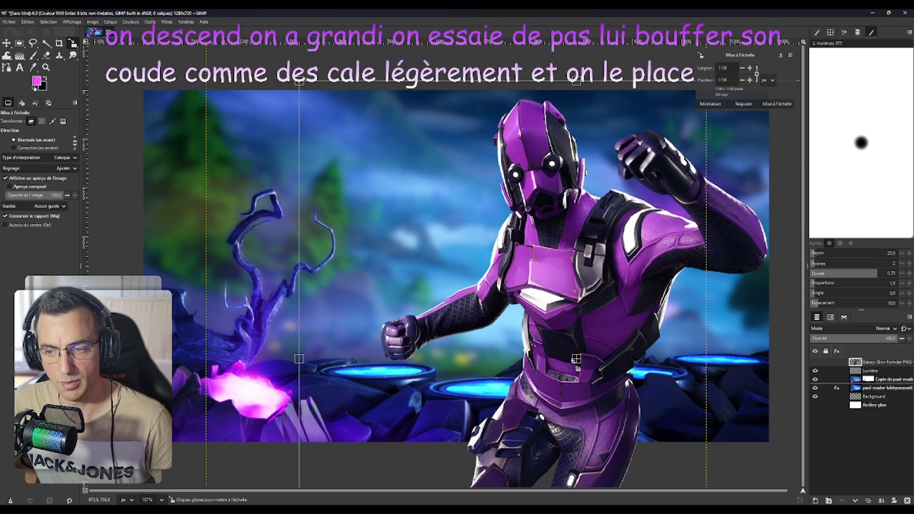
key(Return)
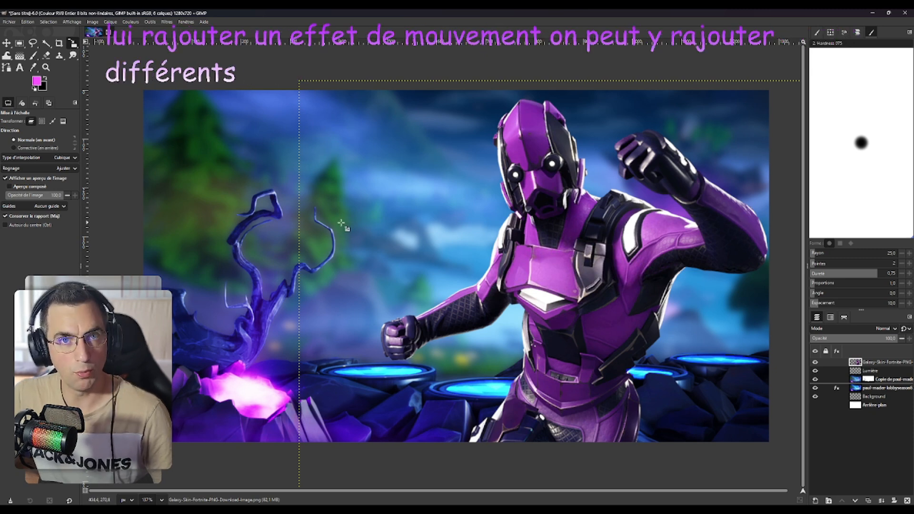
Try the "Flou lumineux" filter on the character layer with low and high threshold values, without applying it.
click(166, 22)
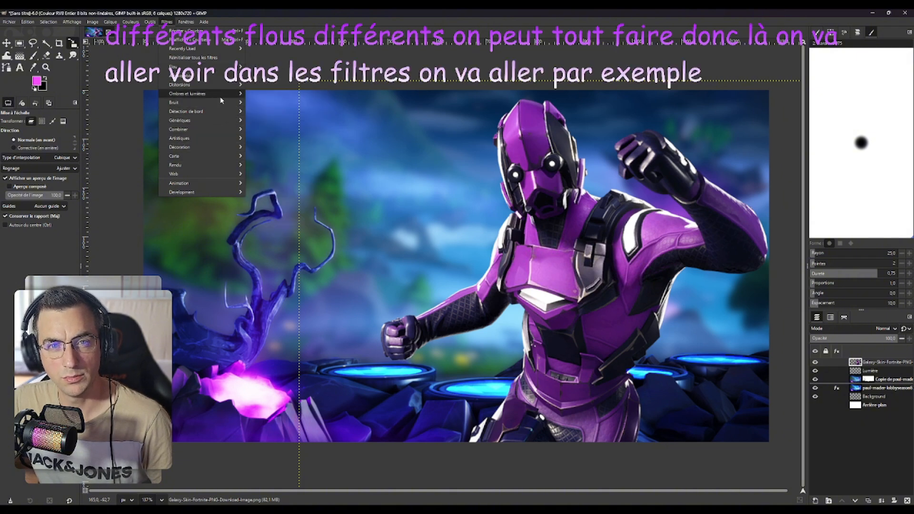
mouse_move(227, 98)
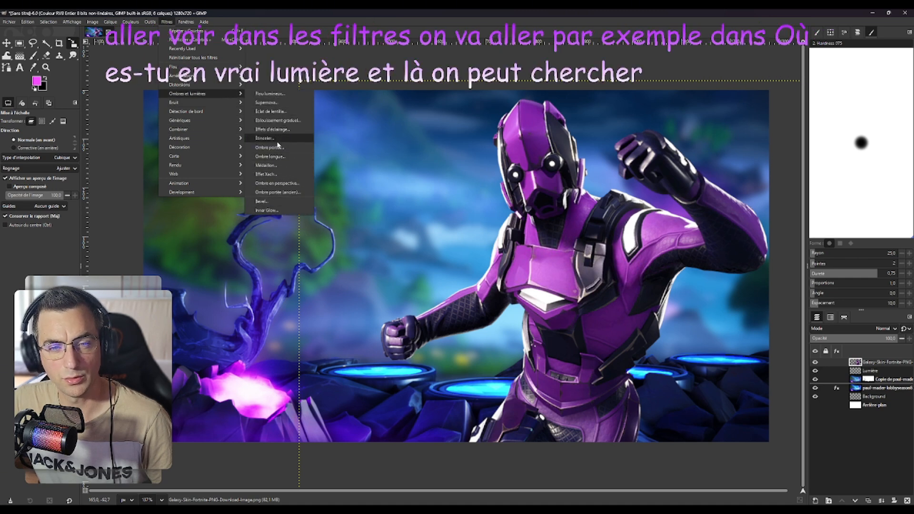
click(278, 94)
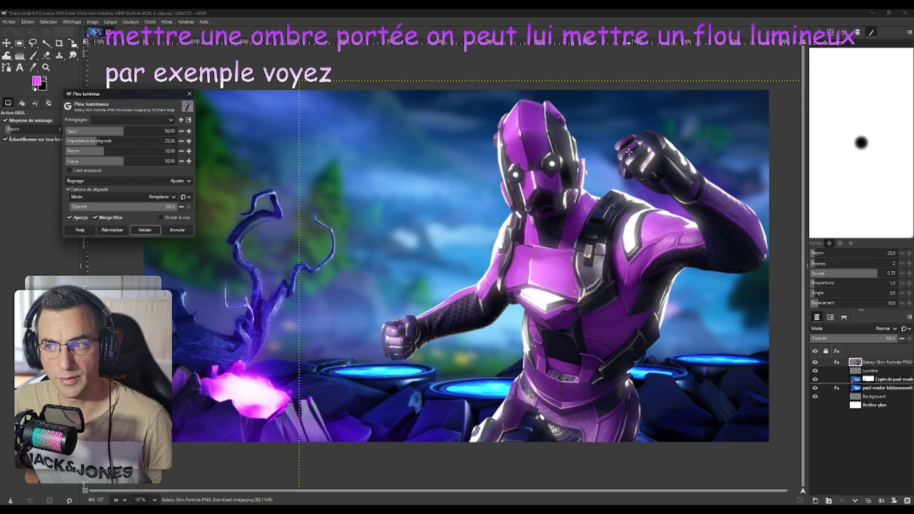
drag(122, 132, 70, 131)
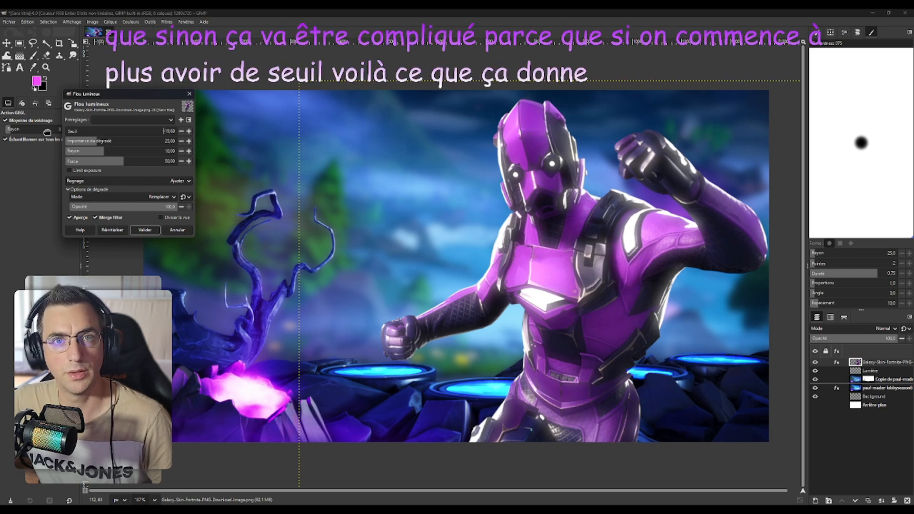
drag(99, 132, 154, 131)
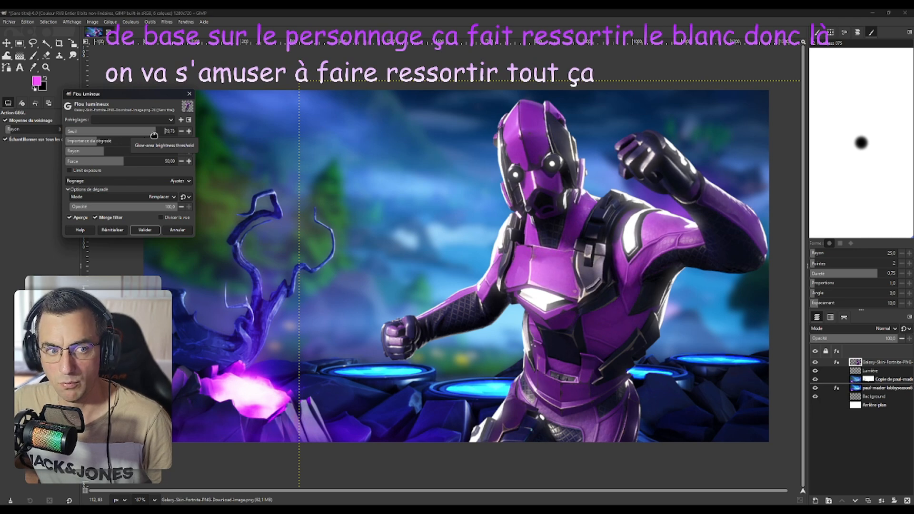
click(177, 230)
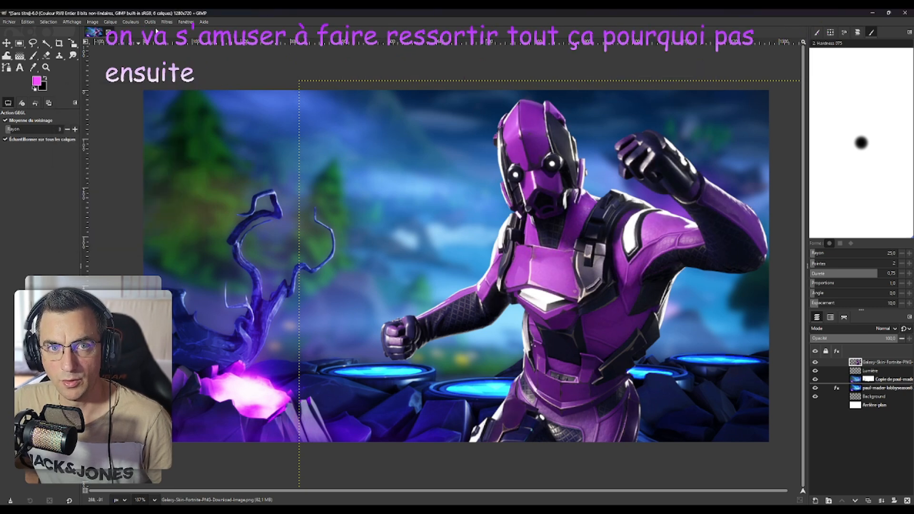
Apply an S-shaped Curves adjustment to the character layer, lowering the shadows and setting the highlight point to input 170, output 208.
click(137, 22)
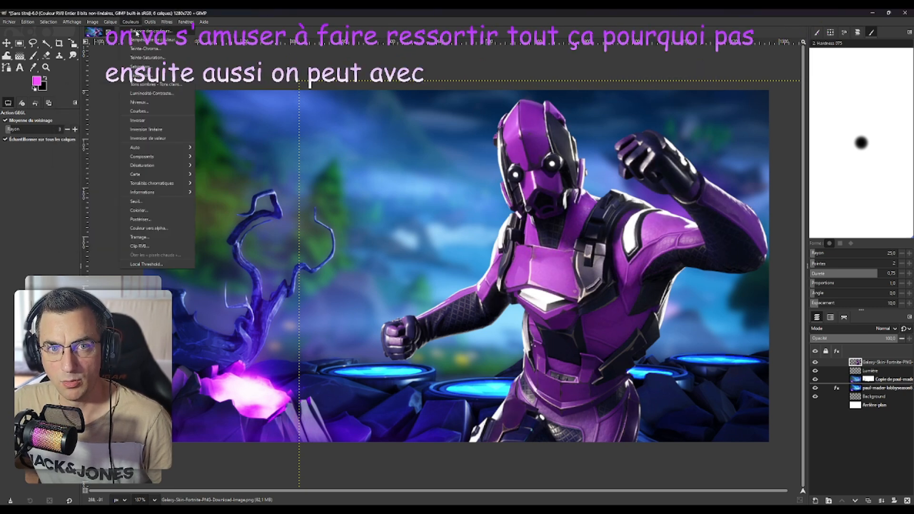
click(152, 110)
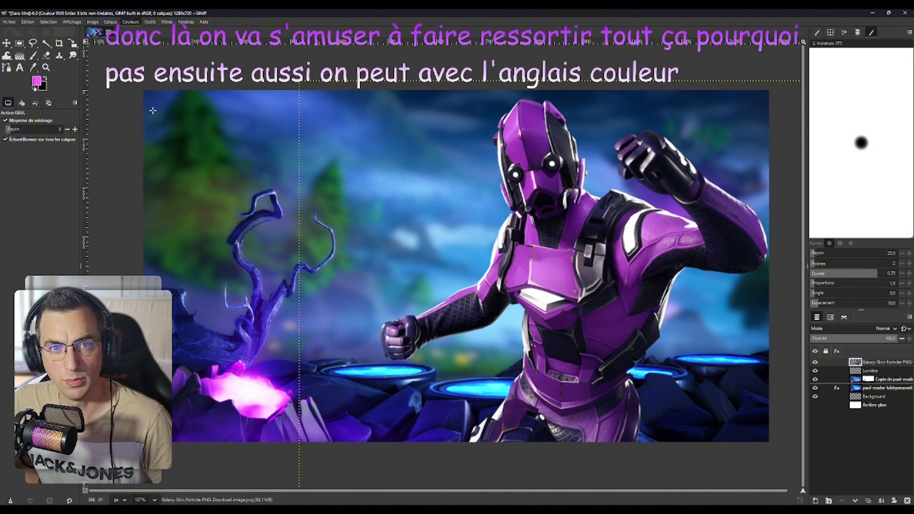
drag(606, 112, 263, 121)
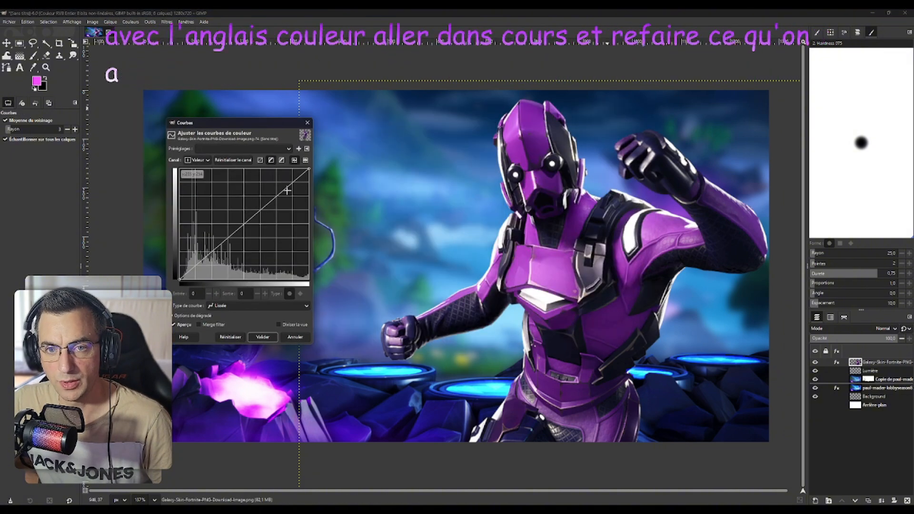
drag(287, 191, 270, 183)
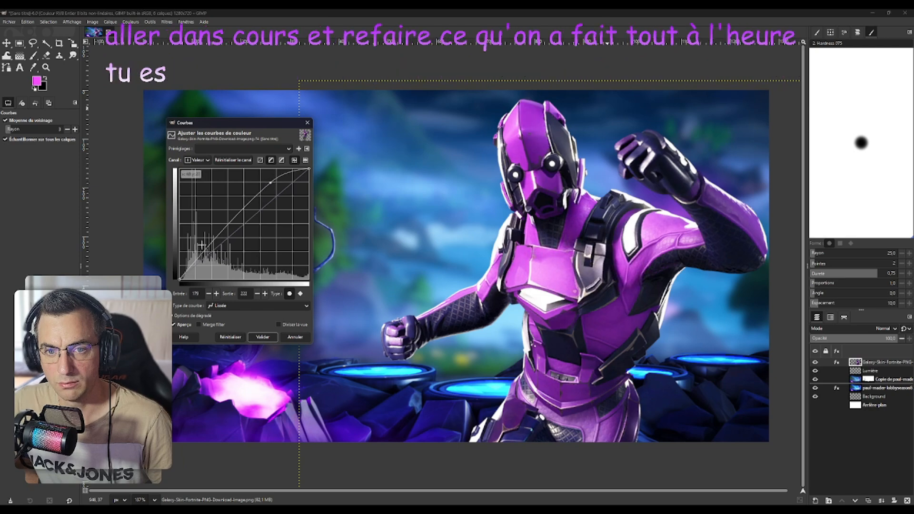
mouse_move(211, 243)
mouse_down()
mouse_move(210, 270)
mouse_move(222, 254)
mouse_up()
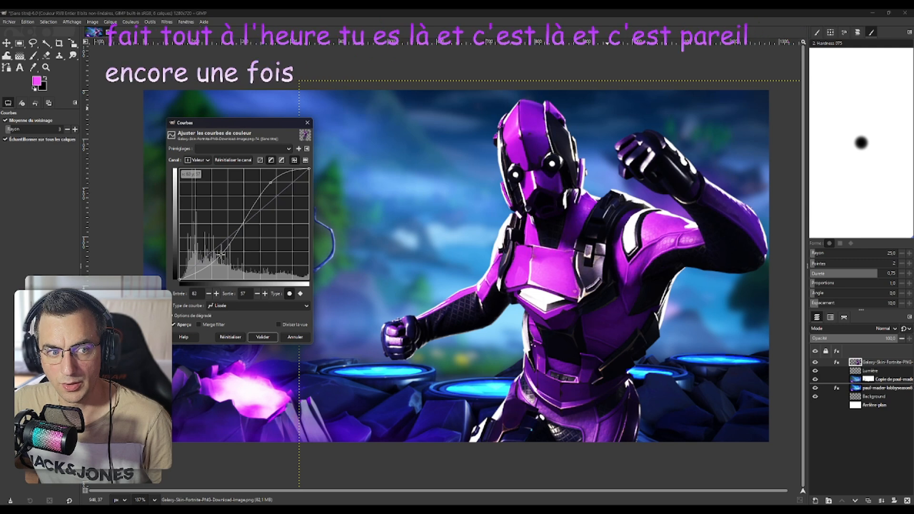
drag(219, 254, 222, 249)
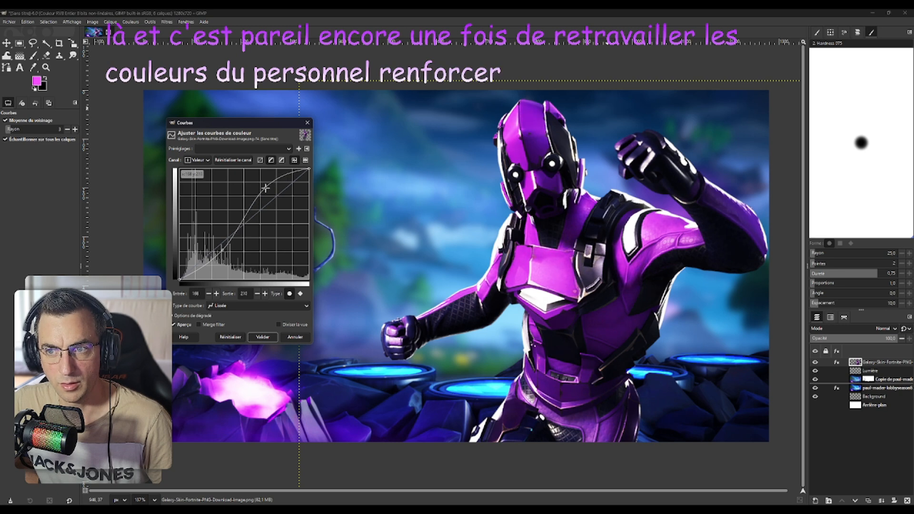
drag(265, 188, 264, 190)
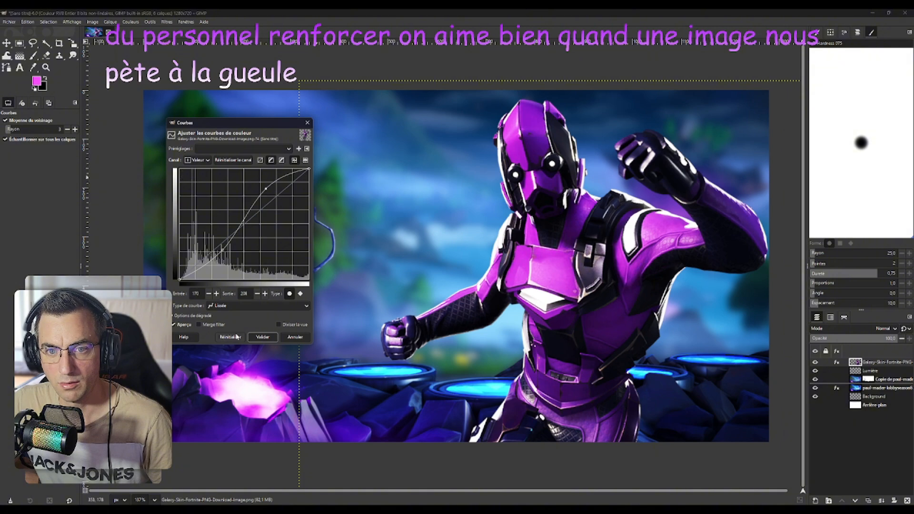
click(262, 337)
Apply the "Flou lumineux" filter to the character layer with a threshold of about 88.7.
click(167, 22)
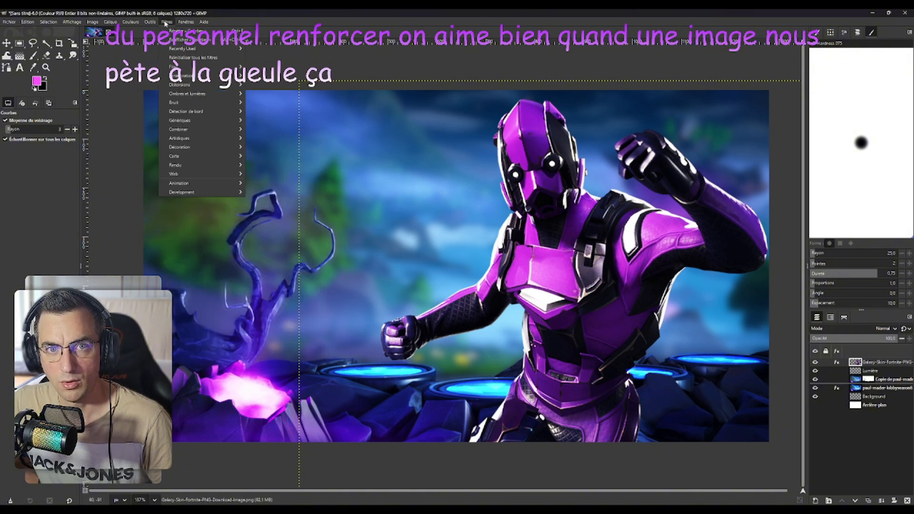
mouse_move(212, 94)
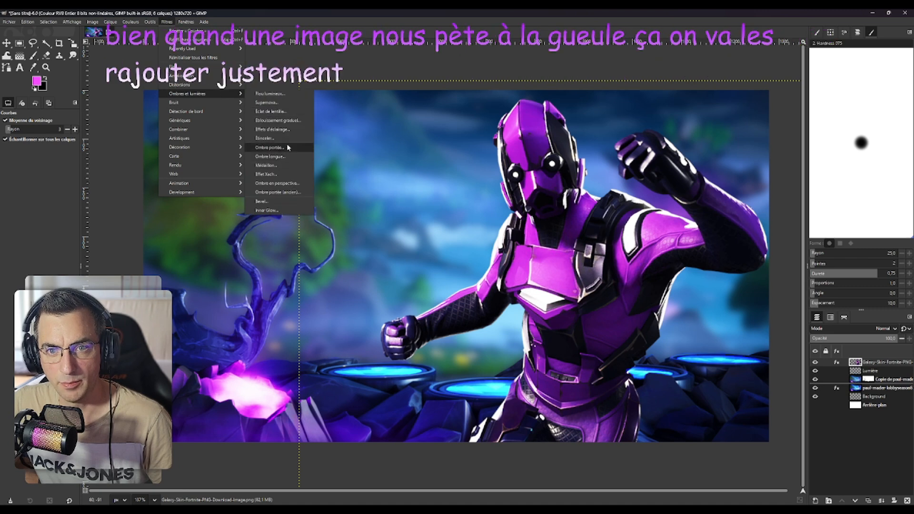
click(285, 95)
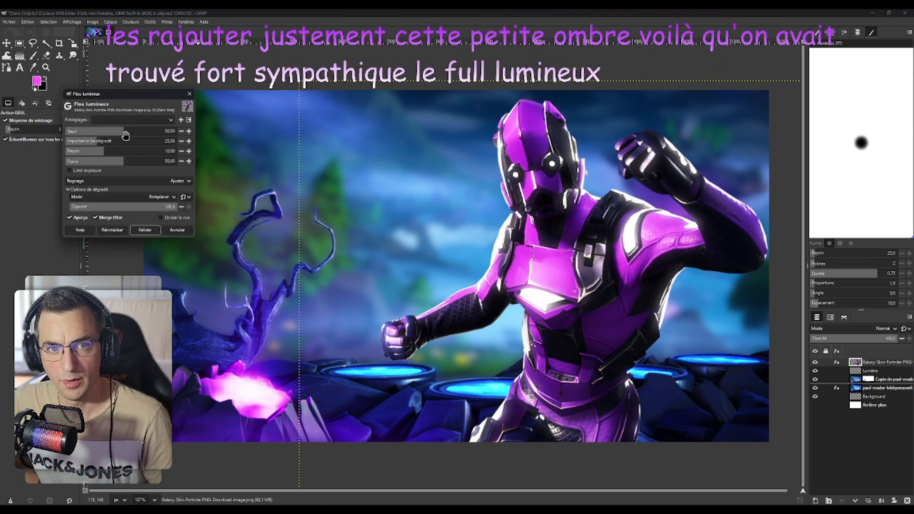
mouse_move(156, 131)
mouse_down()
mouse_move(224, 128)
mouse_move(162, 130)
mouse_up()
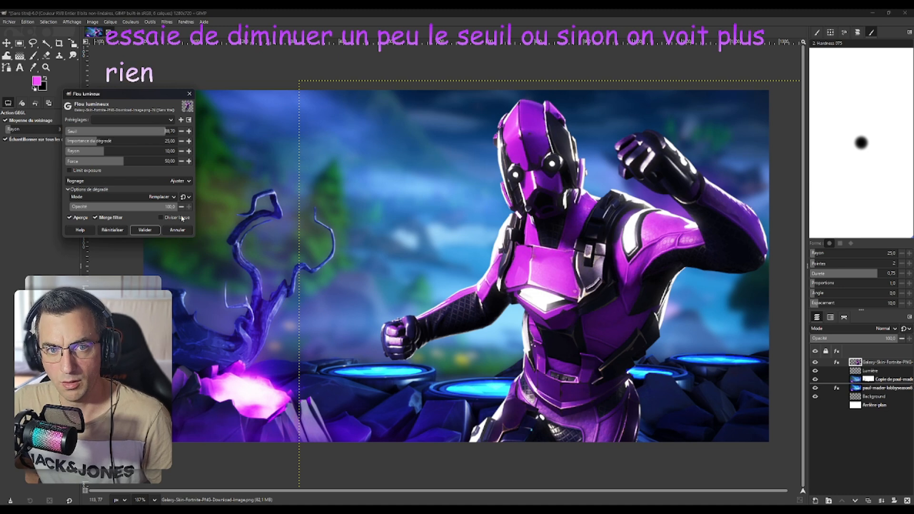
click(145, 230)
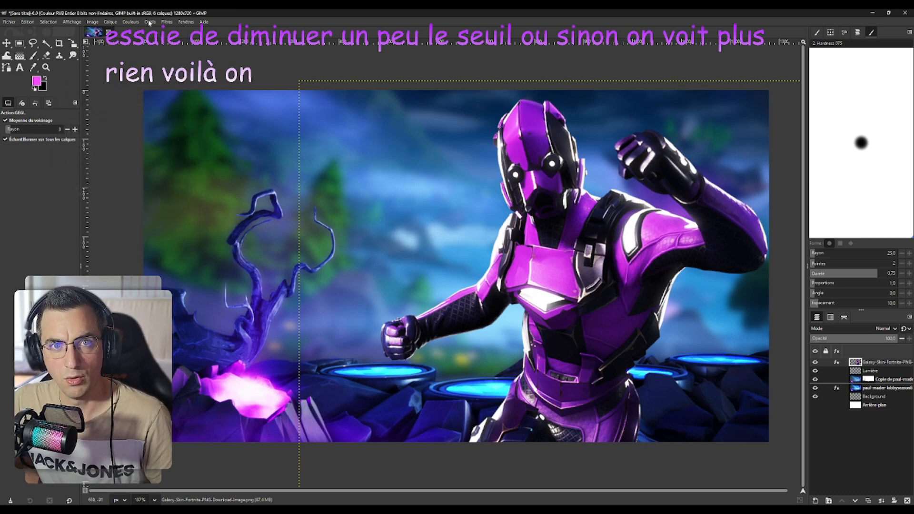
Apply an "Ombre portée" drop shadow to the character layer with offsets of about 15.6, blur radius about 5.9 and opacity about 0.39.
click(167, 21)
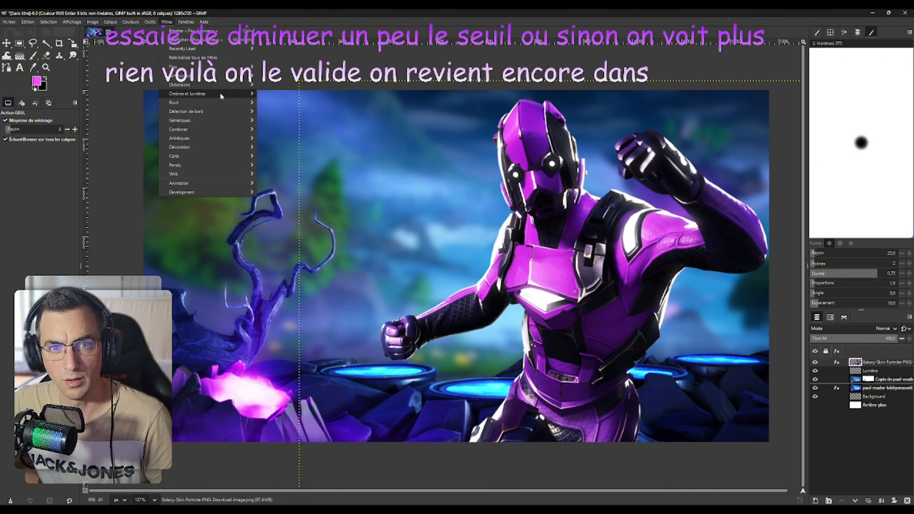
mouse_move(224, 93)
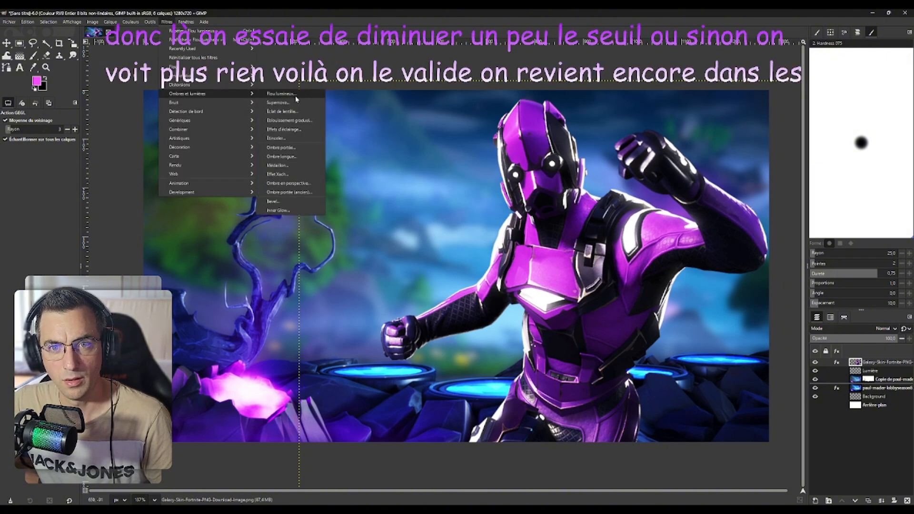
click(303, 149)
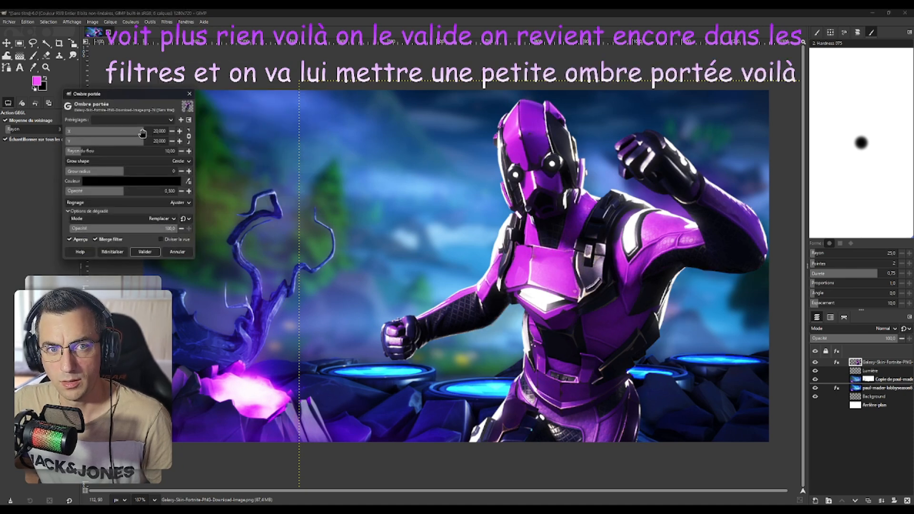
drag(83, 152, 67, 151)
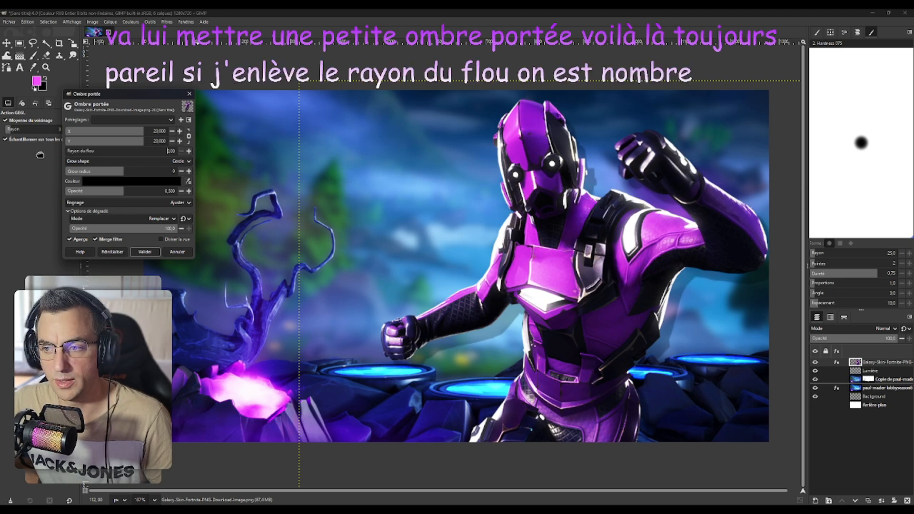
drag(68, 152, 75, 155)
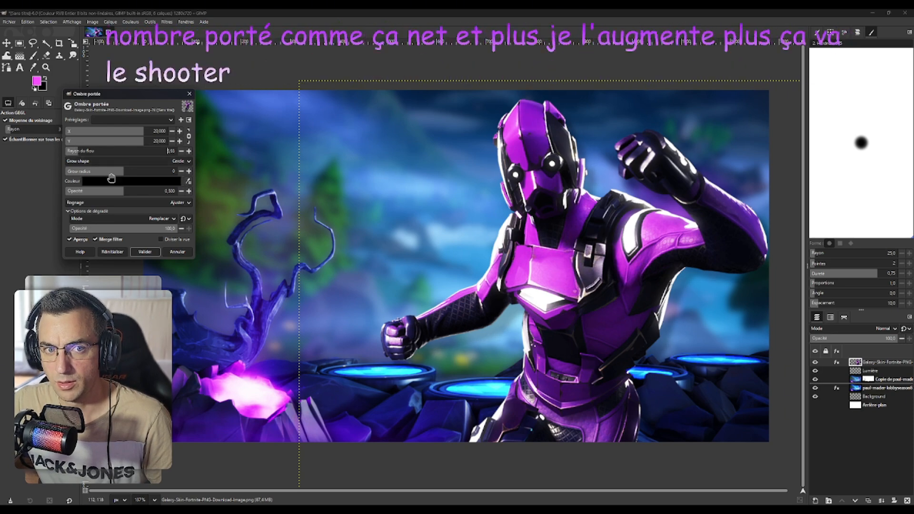
mouse_move(110, 189)
mouse_down()
mouse_move(218, 188)
mouse_move(110, 192)
mouse_up()
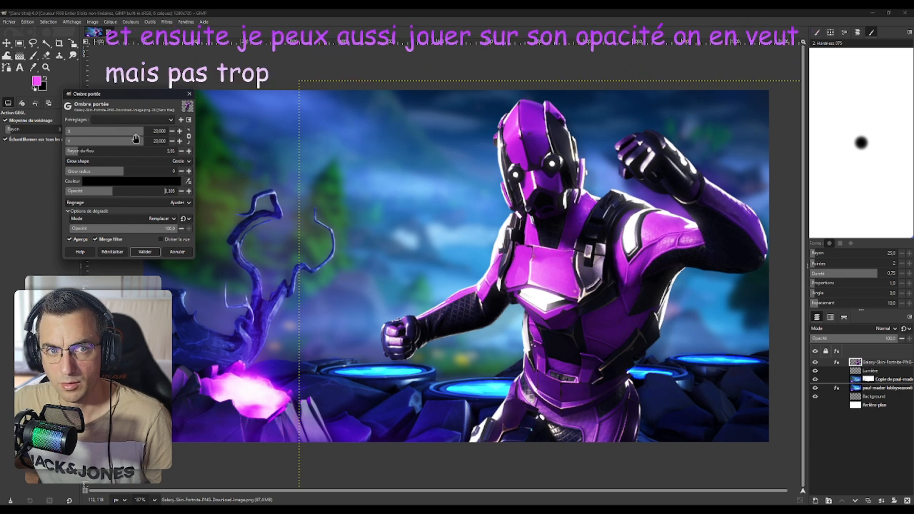
mouse_move(139, 131)
mouse_down()
mouse_move(125, 131)
mouse_move(158, 130)
mouse_move(126, 131)
mouse_move(138, 132)
mouse_up()
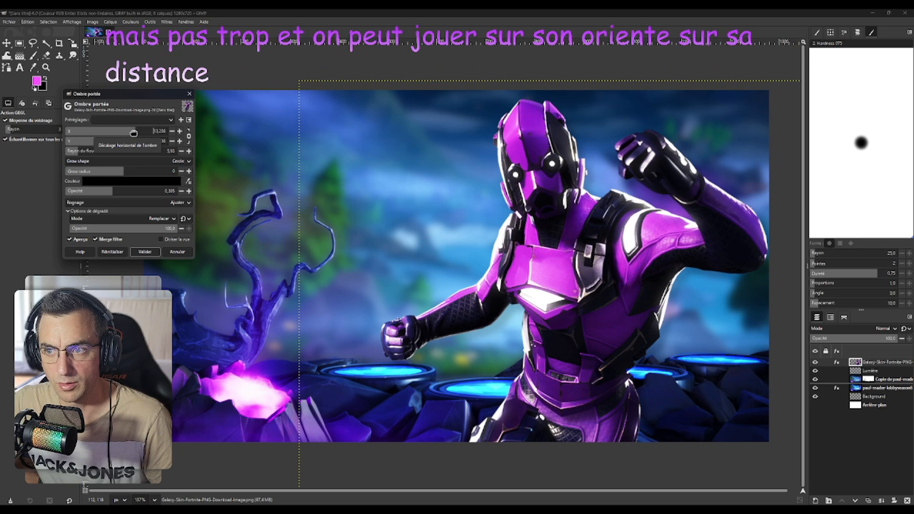
drag(135, 132, 138, 133)
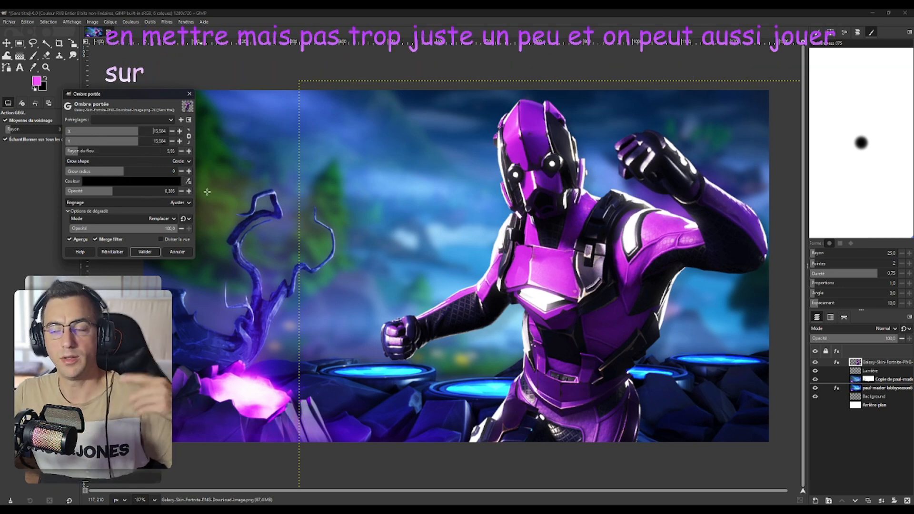
click(145, 251)
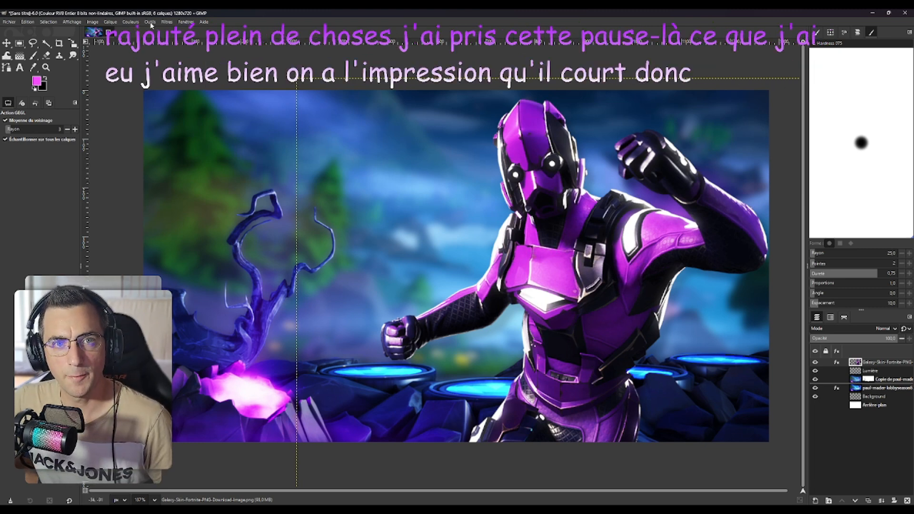
click(167, 22)
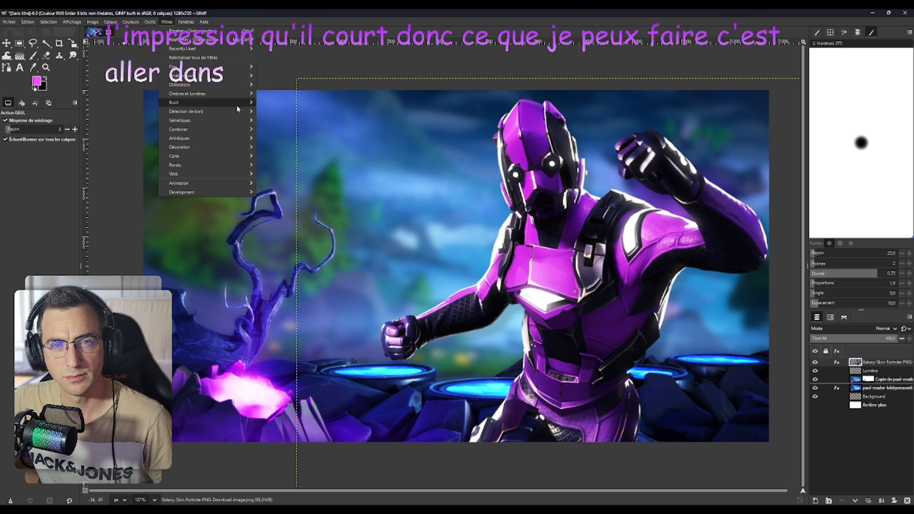
mouse_move(215, 67)
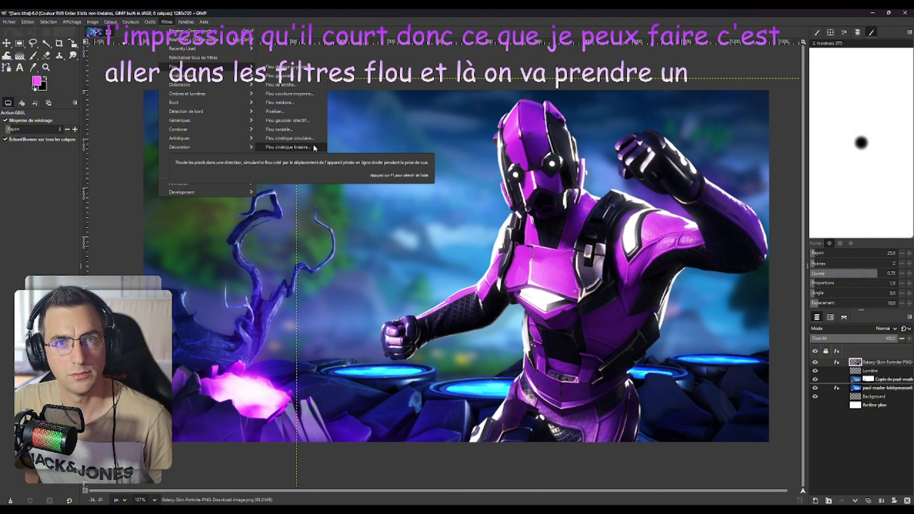
click(288, 147)
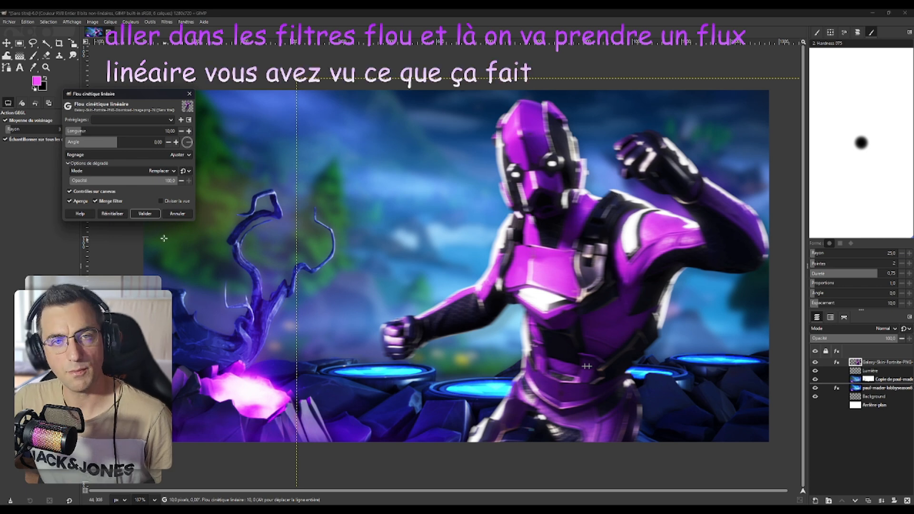
click(191, 214)
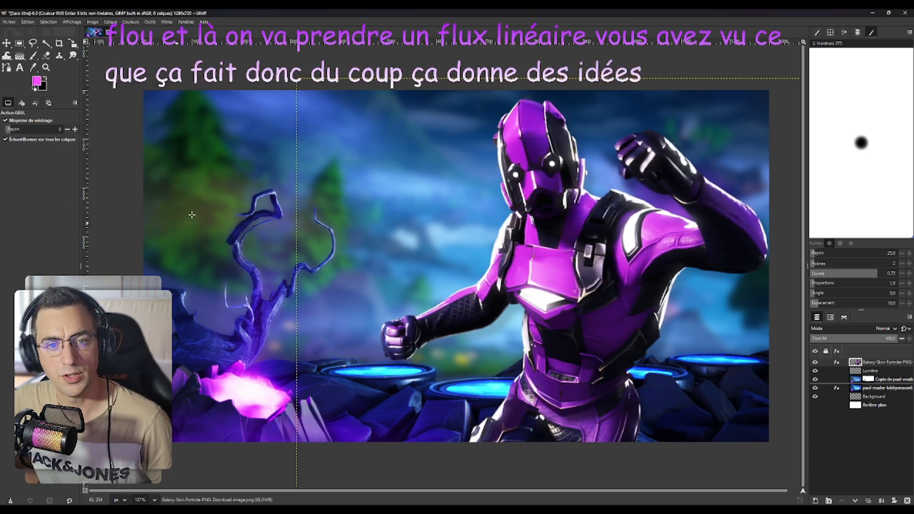
Duplicate the character layer and apply "Flou cinétique linéaire" to the lower one with length about 41.9 and angle about -94.4.
right_click(858, 363)
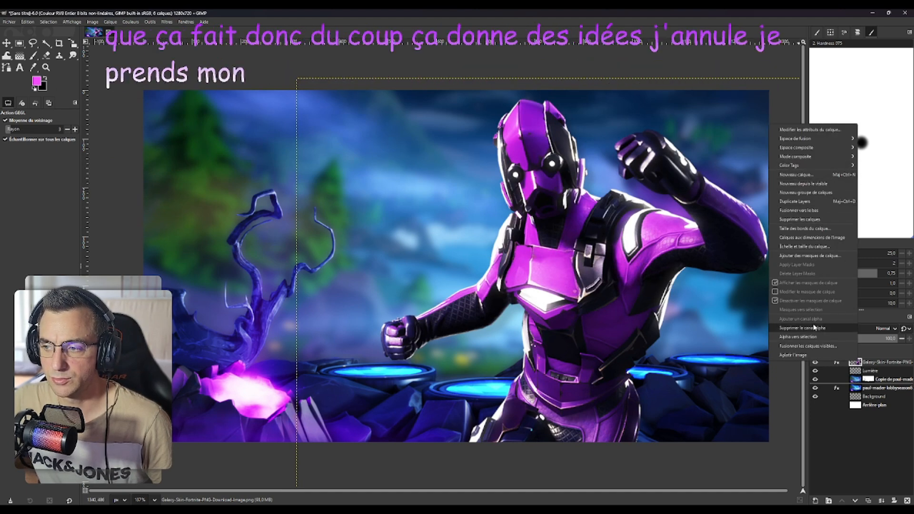
click(795, 202)
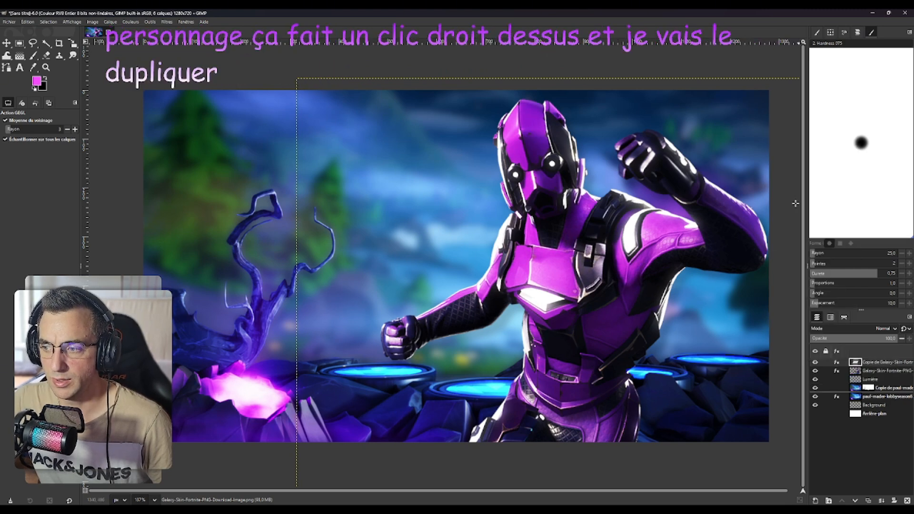
click(858, 371)
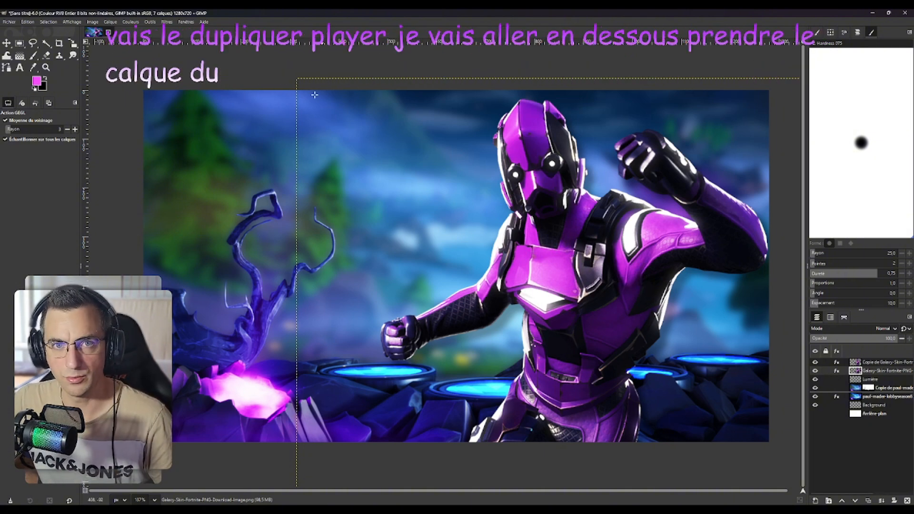
click(166, 22)
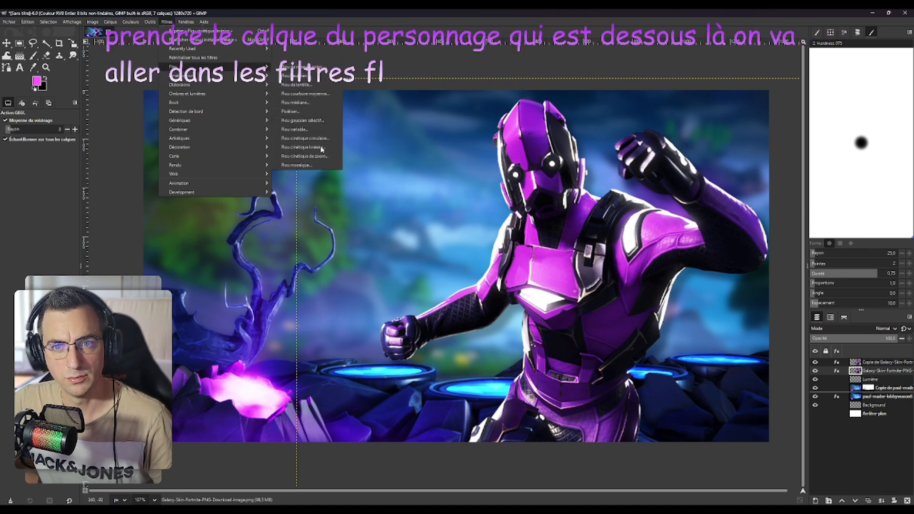
click(304, 147)
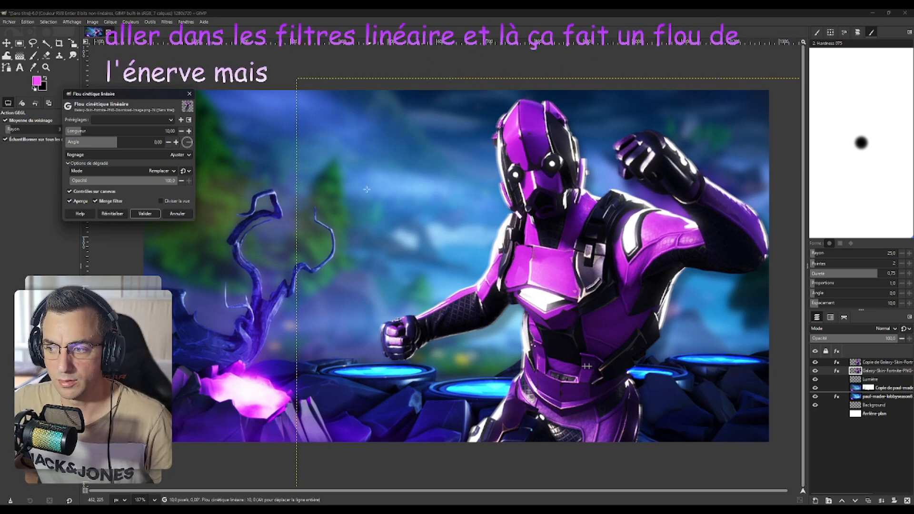
drag(82, 133, 97, 130)
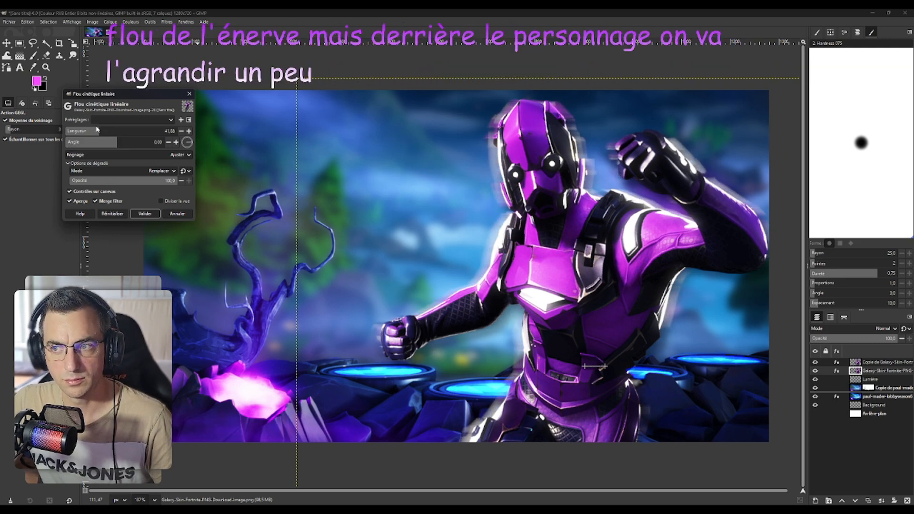
drag(111, 142, 91, 145)
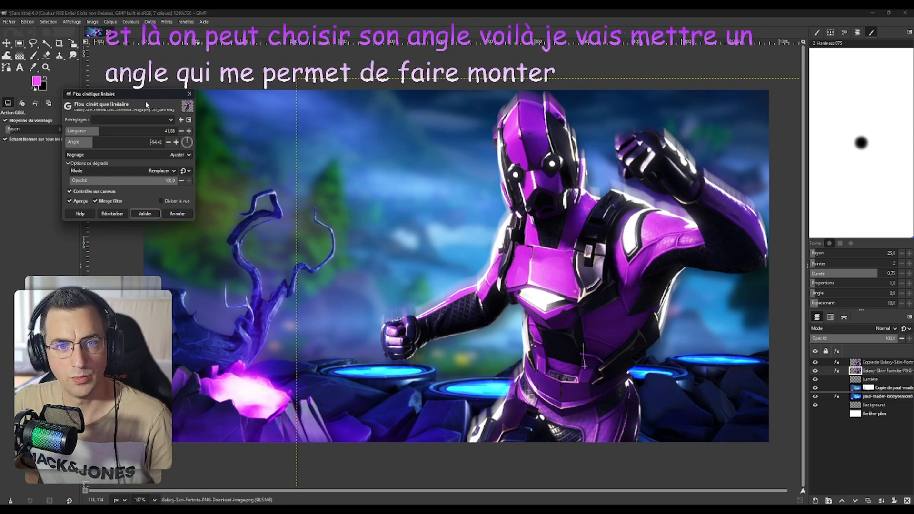
click(144, 214)
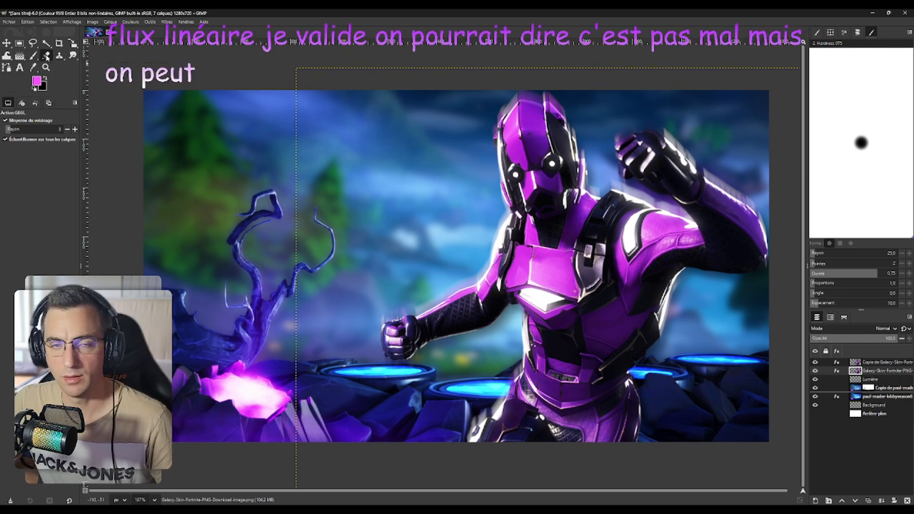
Erase the motion blur above the head on the lower character layer with a Hardness 075 brush about 99 px wide, and reselect the upper copy.
key(shift+e)
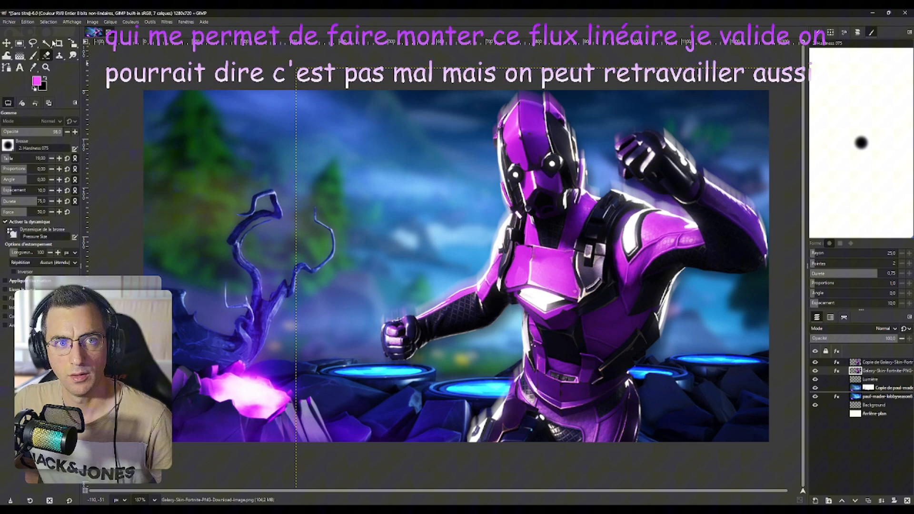
click(9, 145)
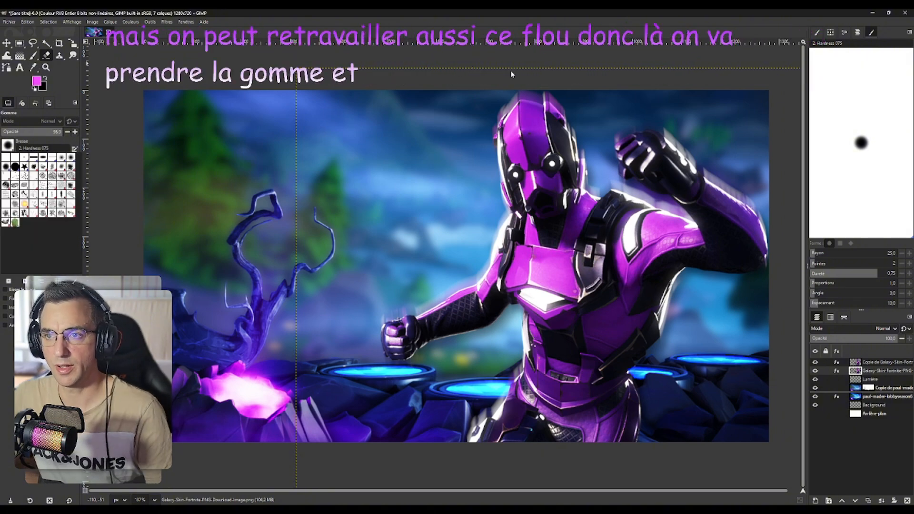
click(252, 61)
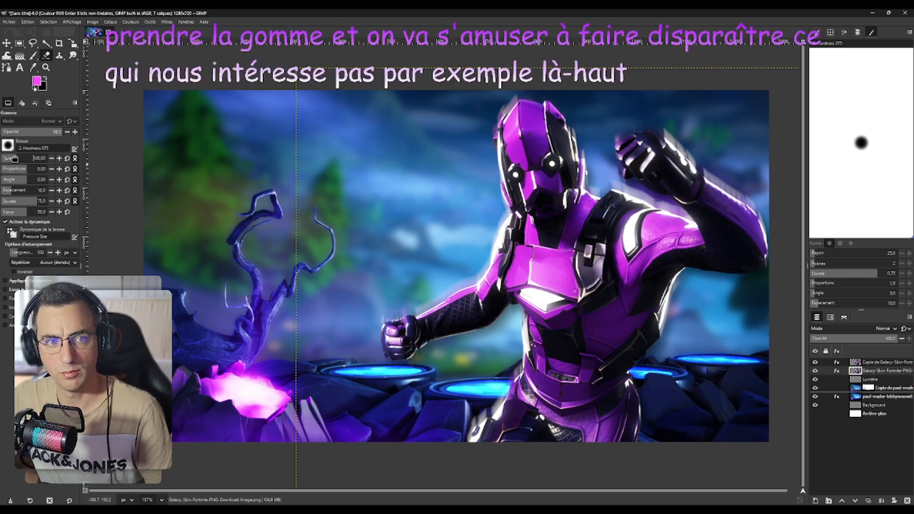
drag(14, 159, 13, 158)
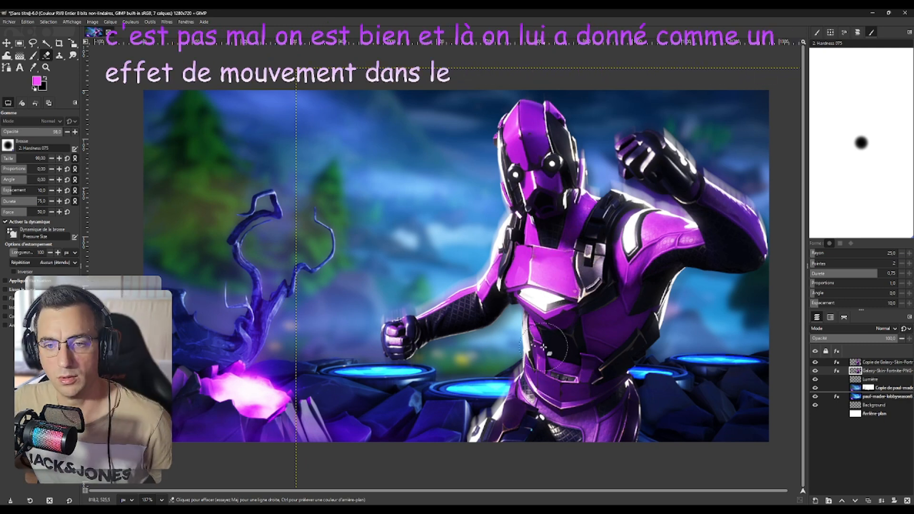
click(857, 364)
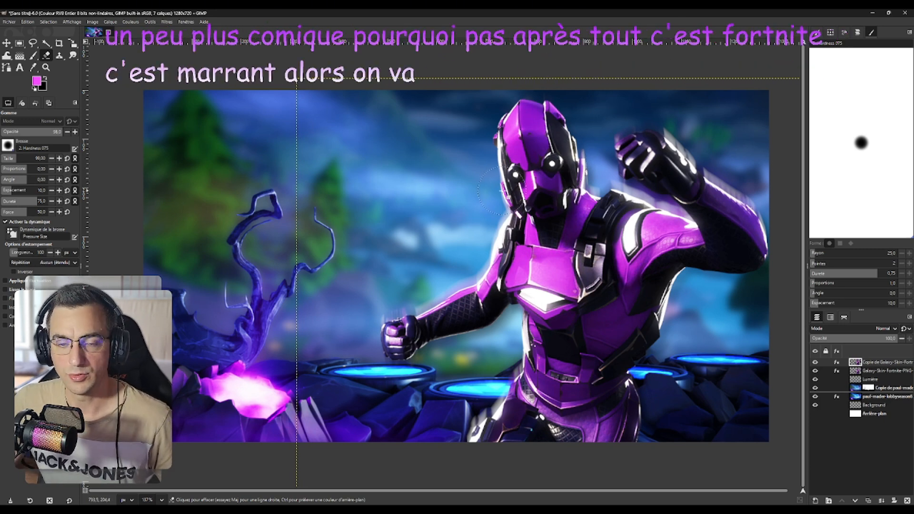
Switch to Chrome and look at the Vecteezy cartoon eyes and the PNGEgg open mouth in the "yeux png" and "bouche png" image results.
mouse_move(553, 508)
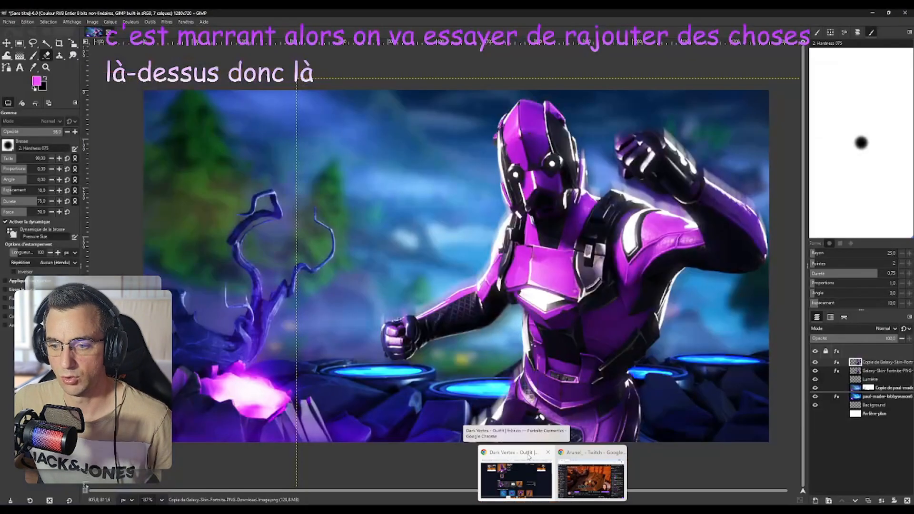
click(528, 456)
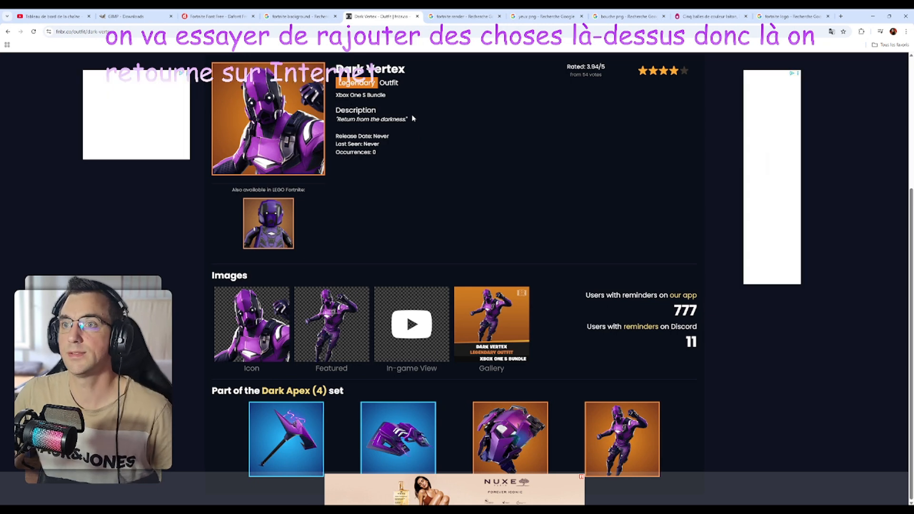
click(535, 18)
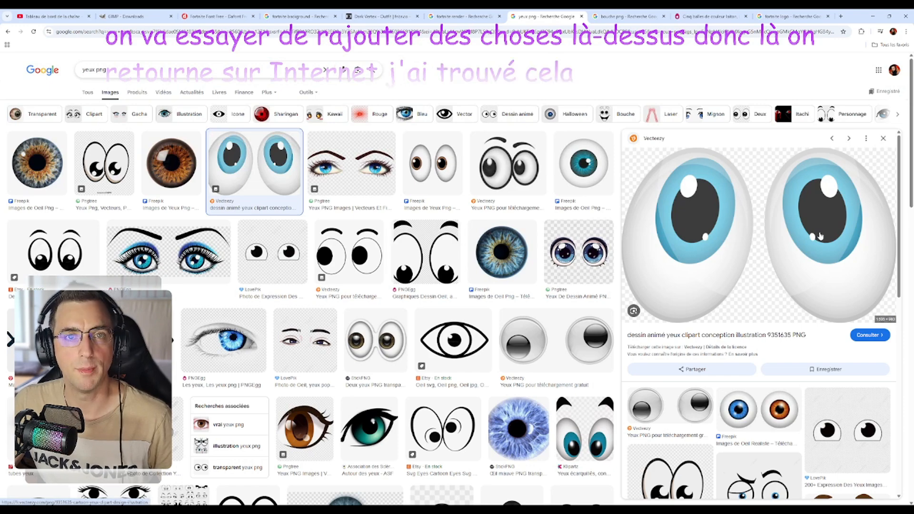
right_click(759, 233)
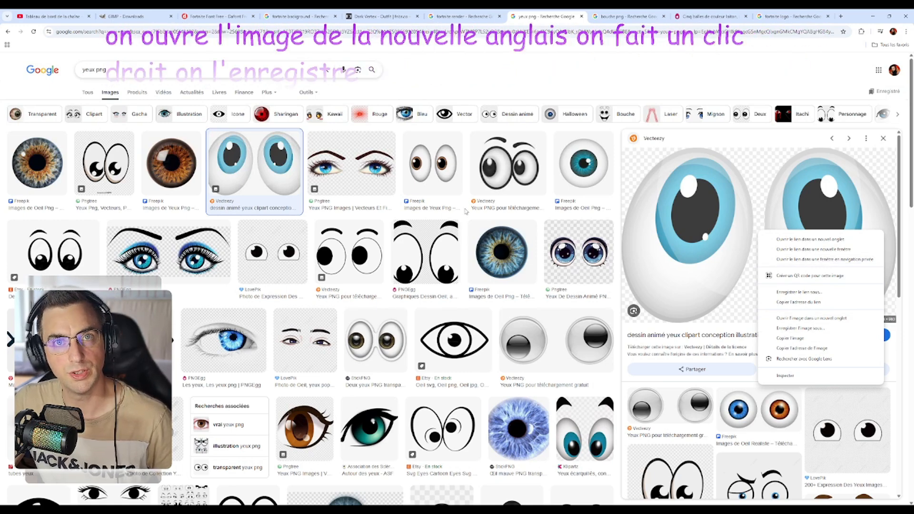
click(616, 18)
scroll(534, 268, down, 3)
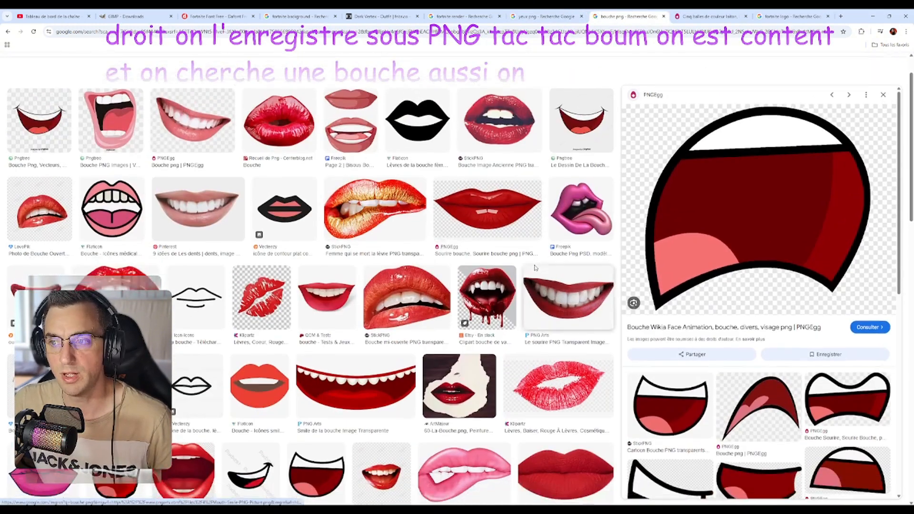
scroll(534, 268, up, 1)
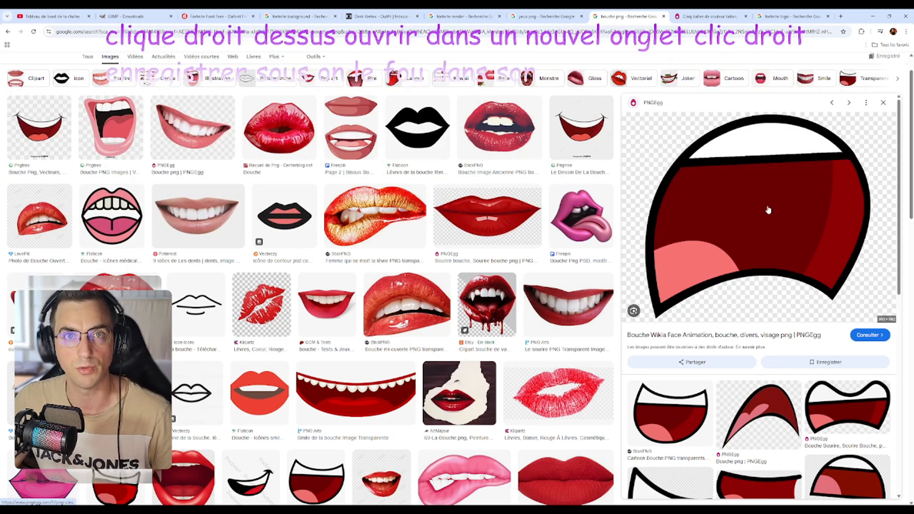
Return to GIMP and add the vecteezy cartoon eyes image from the "tuto minia" folder as a new layer above the character.
key(alt+Tab)
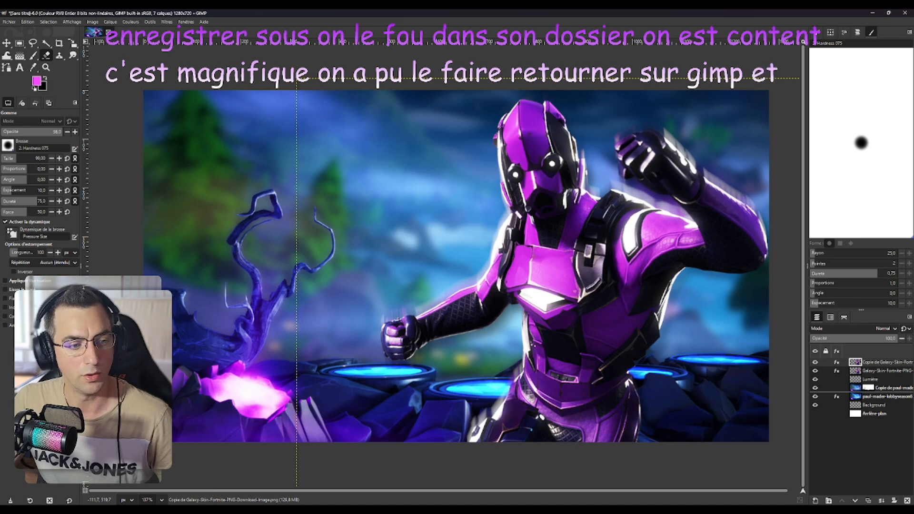
key(alt+Tab)
drag(178, 276, 186, 231)
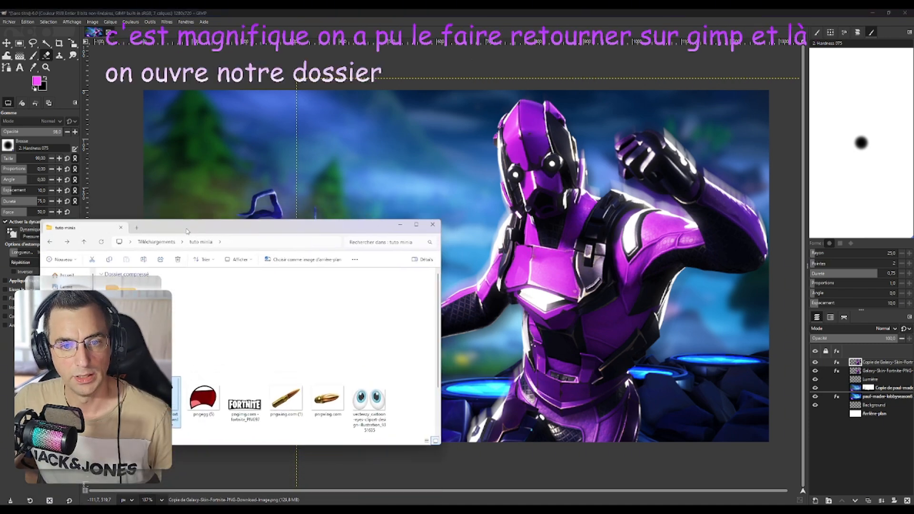
click(383, 407)
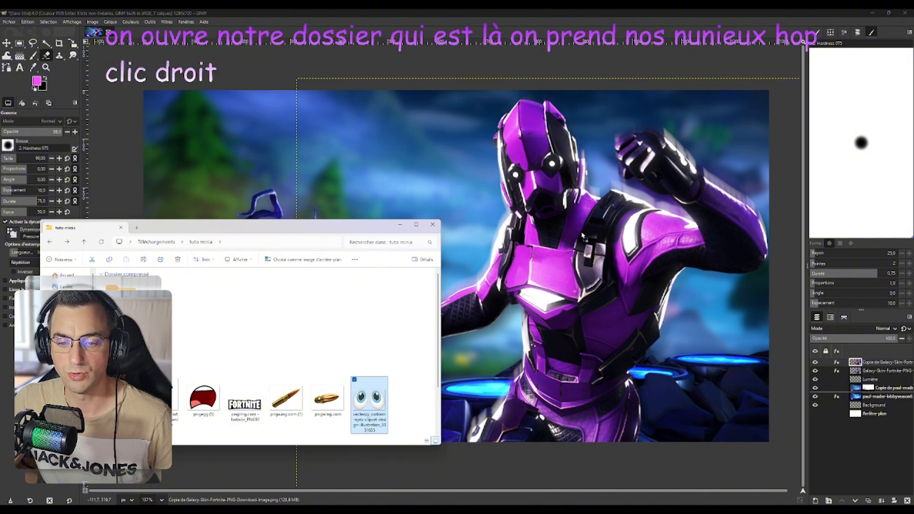
drag(582, 234, 581, 231)
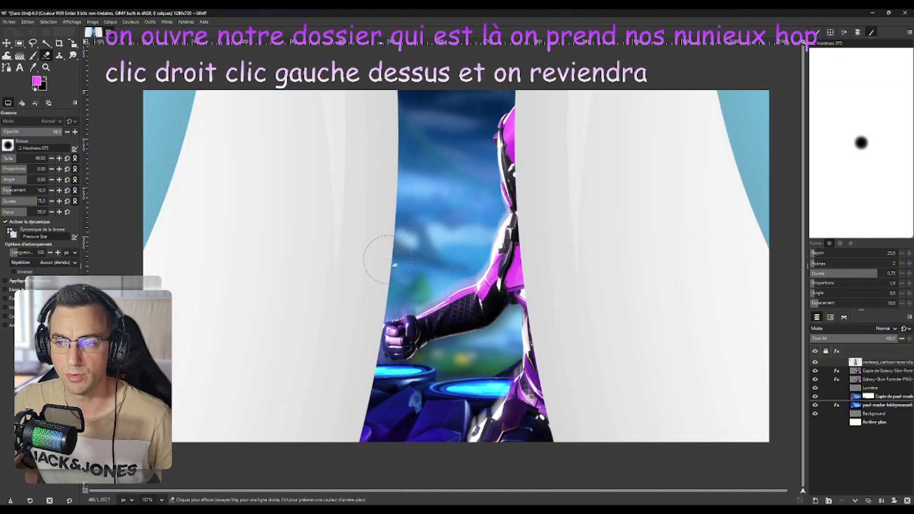
Start scaling down the oversized cartoon eyes layer with its proportions kept.
click(73, 43)
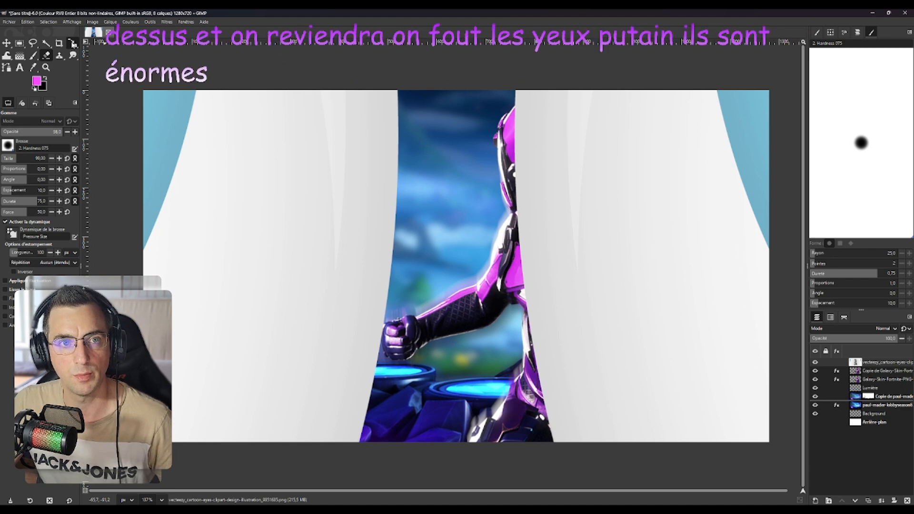
click(456, 266)
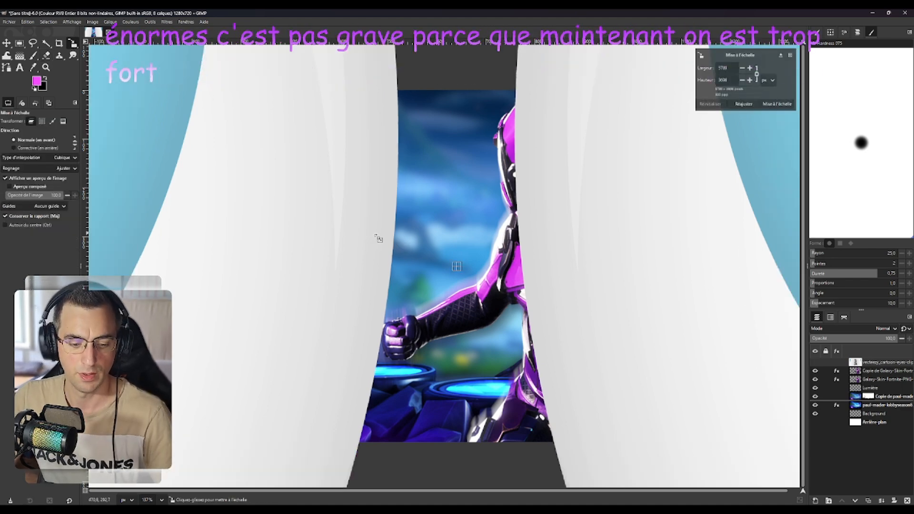
scroll(310, 227, down, 5)
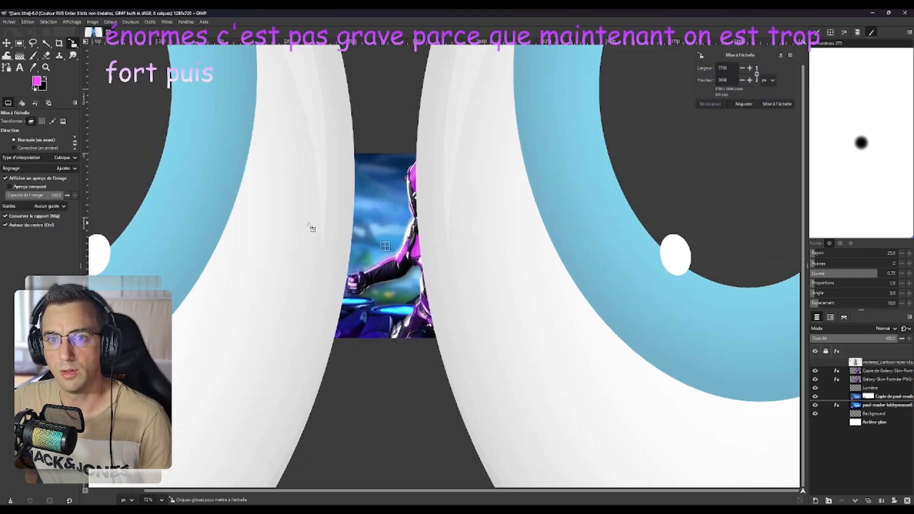
scroll(288, 242, down, 3)
scroll(285, 240, up, 1)
scroll(211, 231, down, 1)
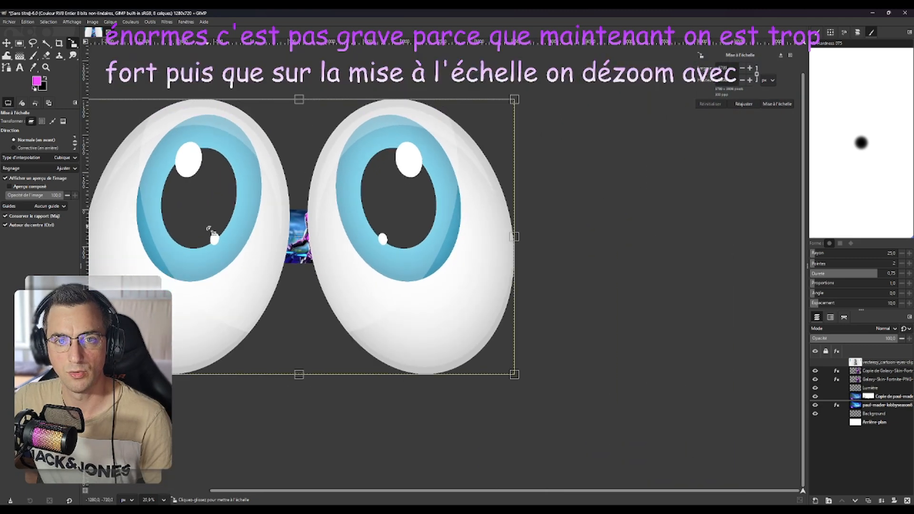
Scale the oversized cartoon eyes layer down proportionally to helmet width and position it over the character's face.
drag(109, 119, 436, 339)
drag(470, 349, 315, 233)
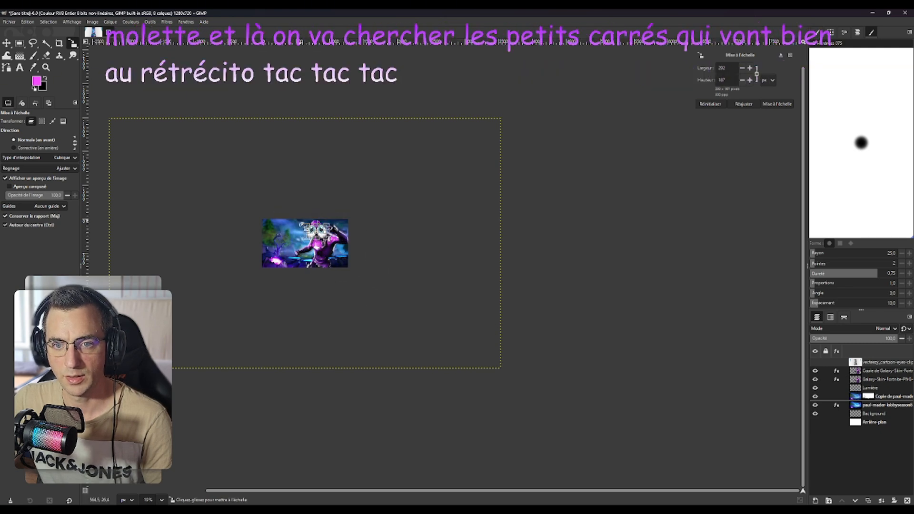
scroll(310, 233, up, 8)
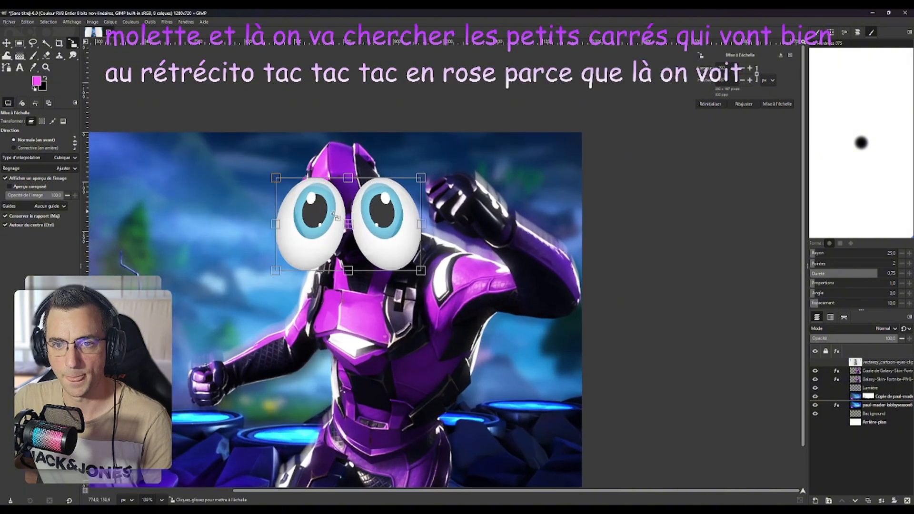
scroll(336, 217, up, 3)
drag(245, 162, 333, 238)
drag(408, 262, 364, 215)
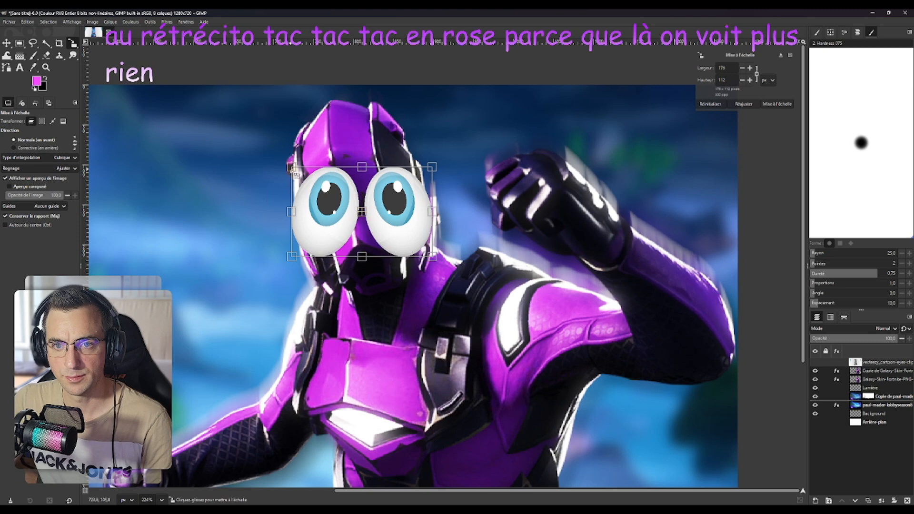
drag(289, 168, 324, 187)
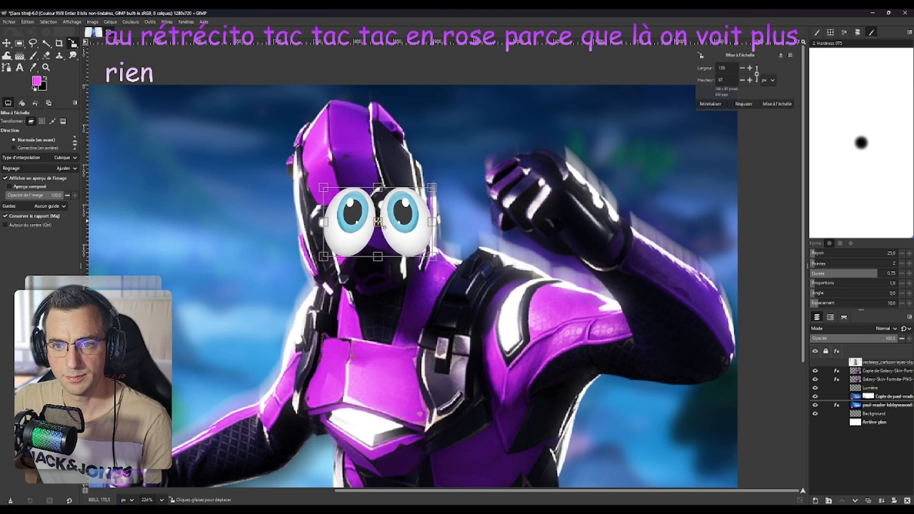
drag(384, 228, 356, 218)
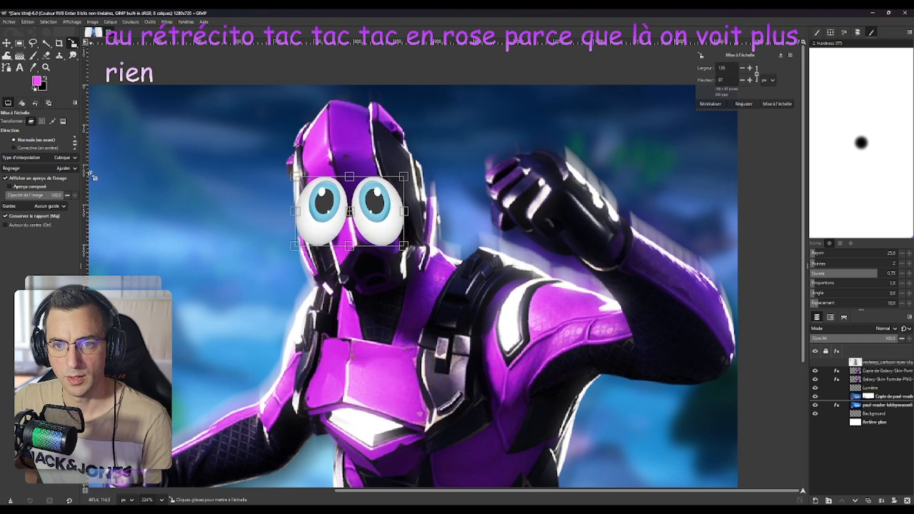
key(Return)
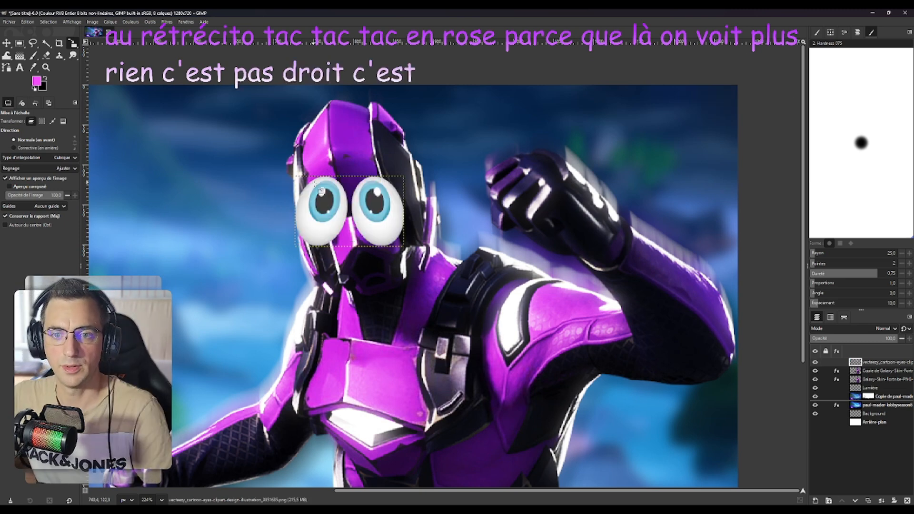
Rotate the cartoon eyes layer counterclockwise by about 13 degrees to match the tilt of the head.
click(72, 43)
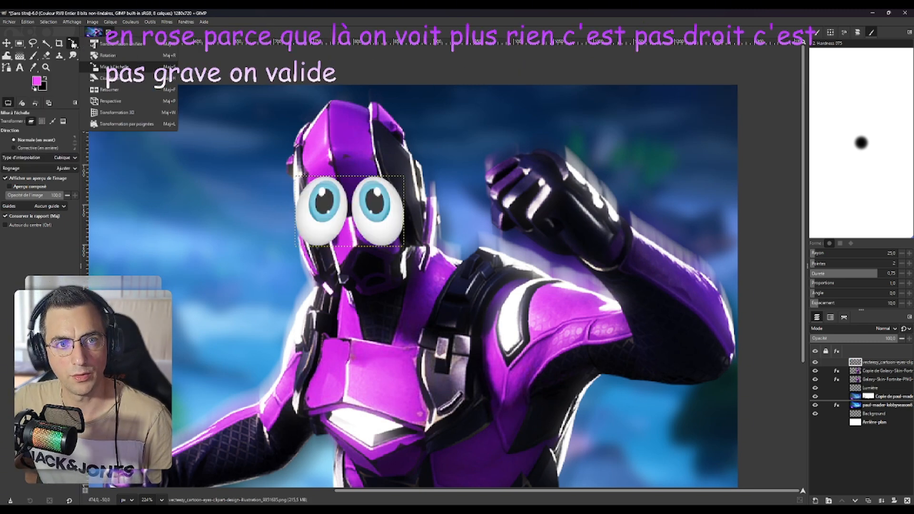
click(107, 55)
click(222, 157)
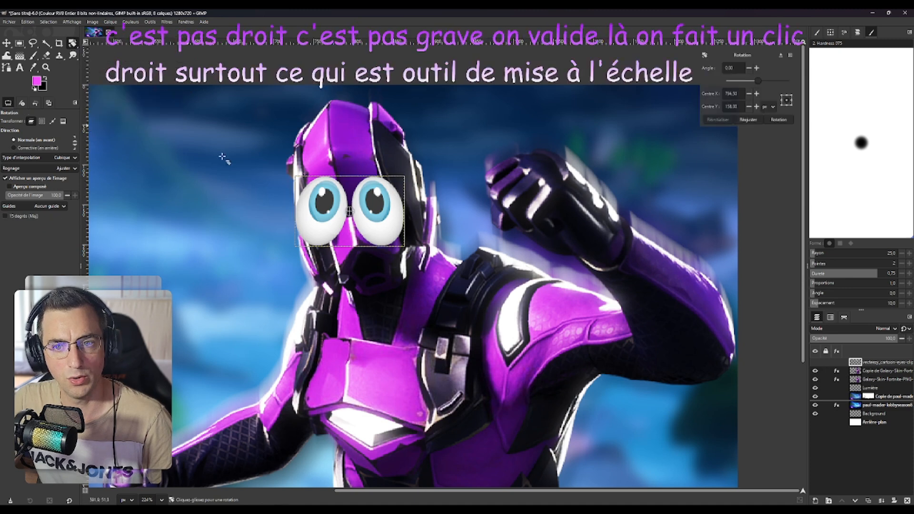
drag(268, 176, 280, 201)
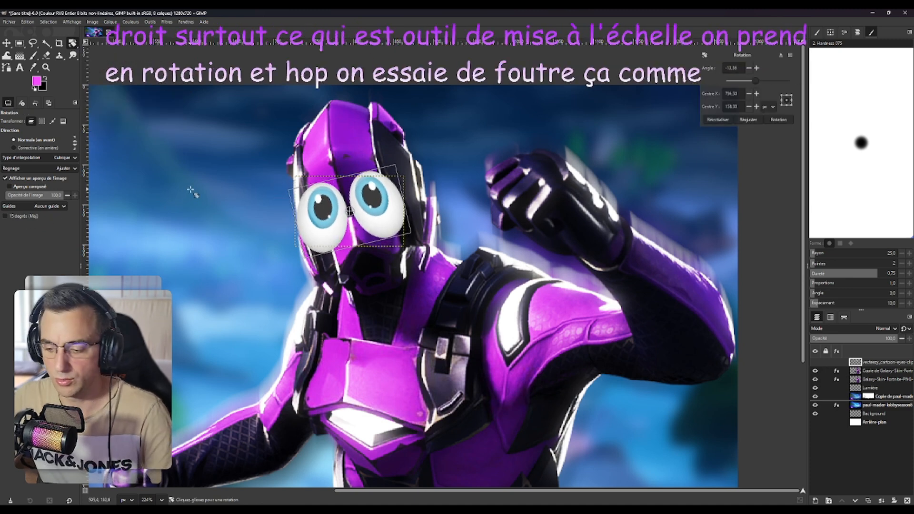
key(Escape)
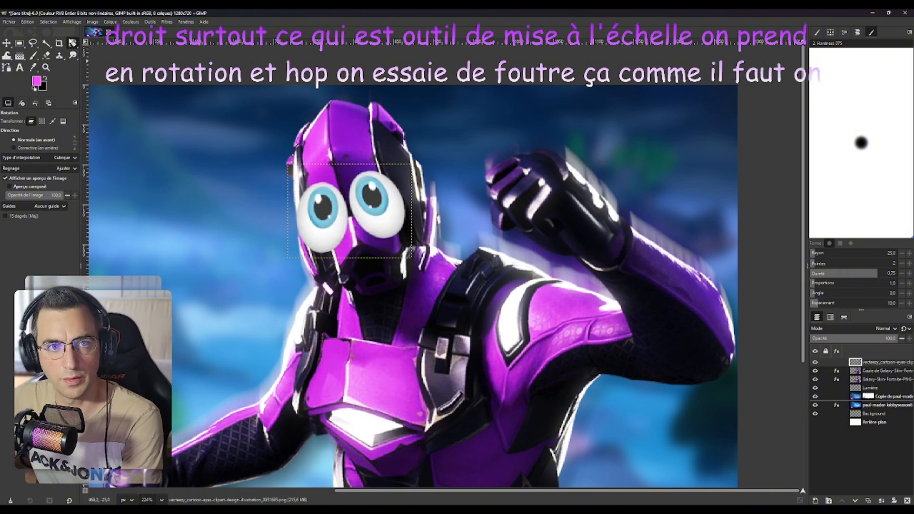
Move the rotated eyes slightly up and left with the Scale tool to centre them on the helmet.
click(72, 43)
click(107, 66)
click(148, 93)
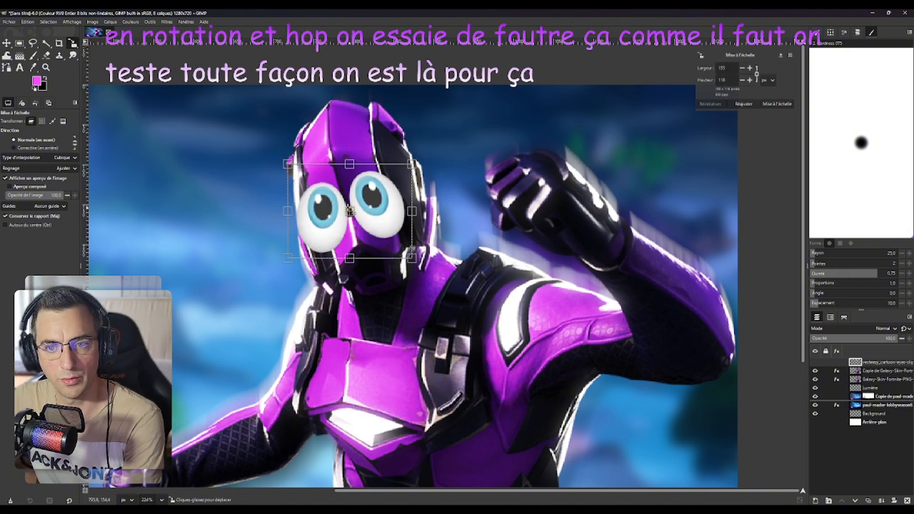
drag(350, 211, 350, 207)
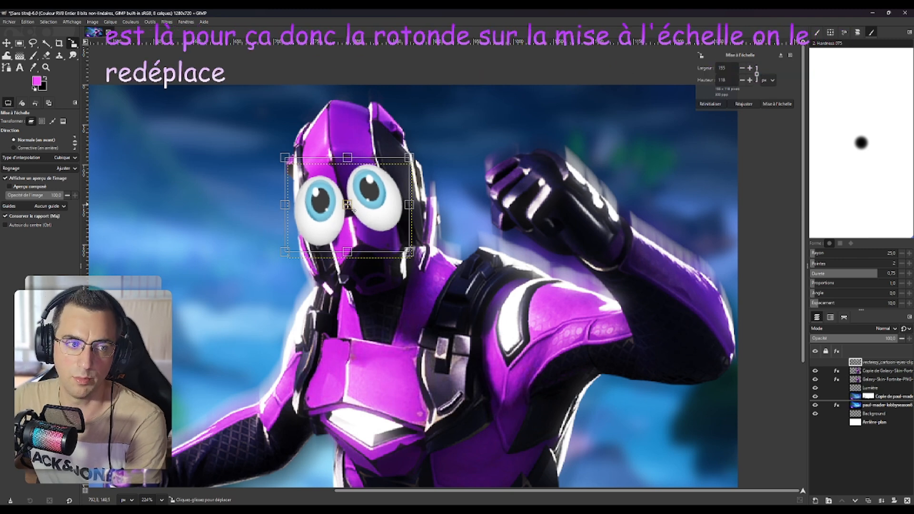
key(Return)
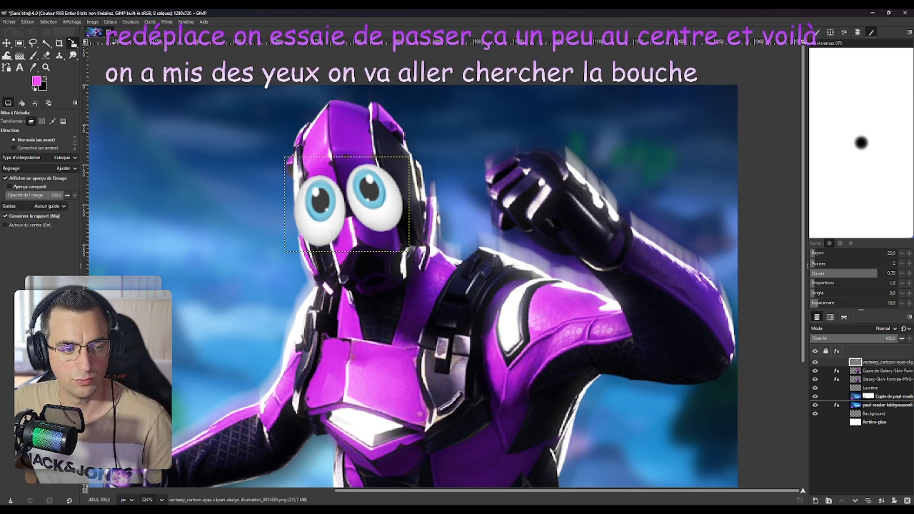
Import the mouth image pngegg (5).png from the tuto minia folder as a new layer, keeping its embedded colour profile.
key(alt+Tab)
click(208, 402)
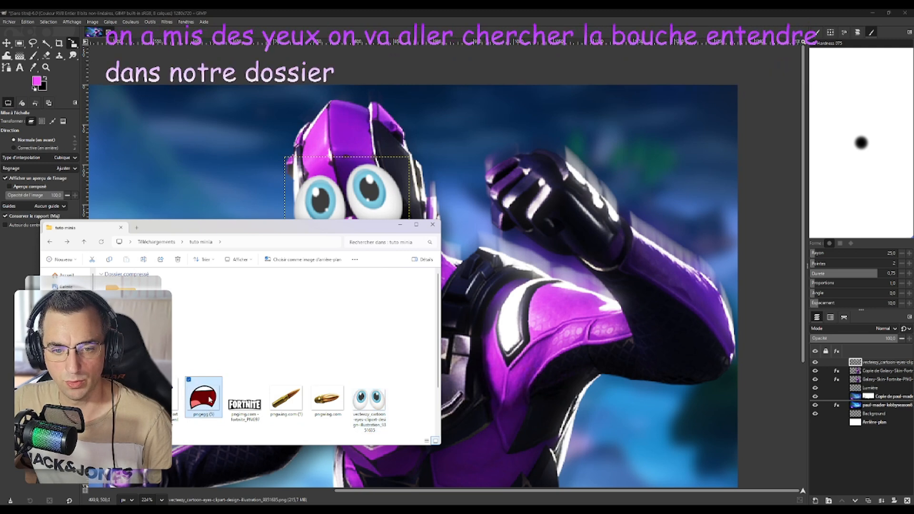
drag(659, 275, 655, 276)
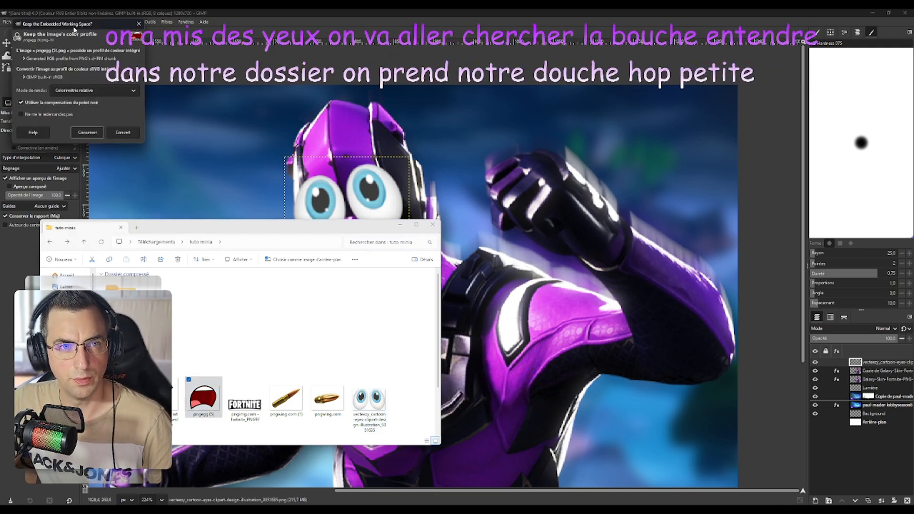
drag(74, 28, 496, 172)
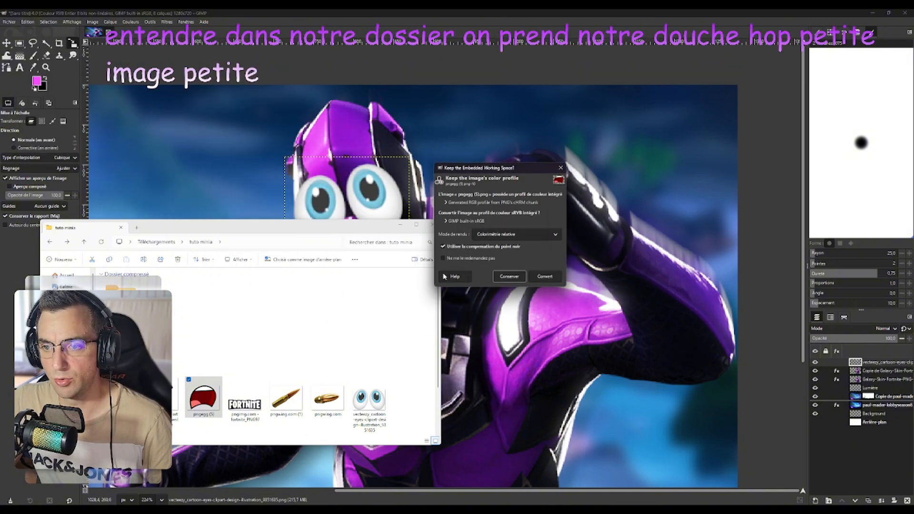
click(510, 276)
Scale the mouth layer down proportionally to about 111 px wide and place it just below the eyes.
scroll(395, 255, down, 5)
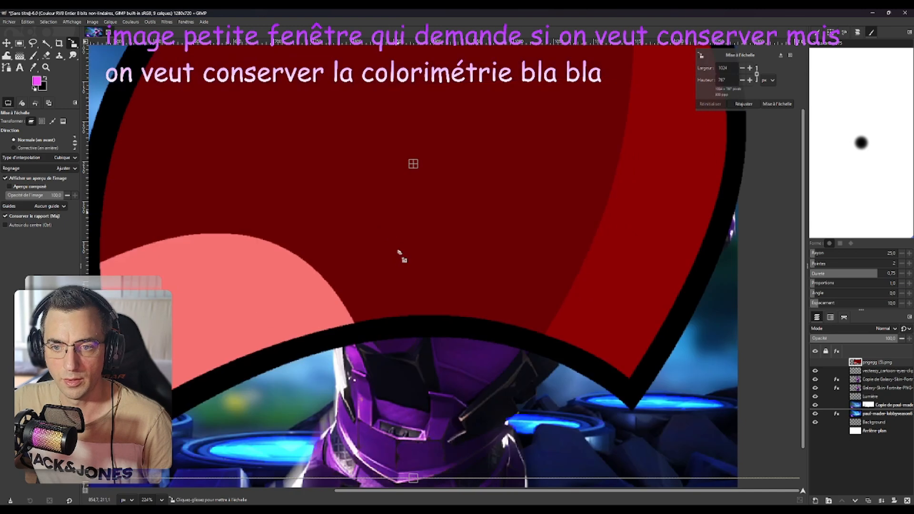
drag(425, 435, 438, 273)
scroll(422, 130, up, 4)
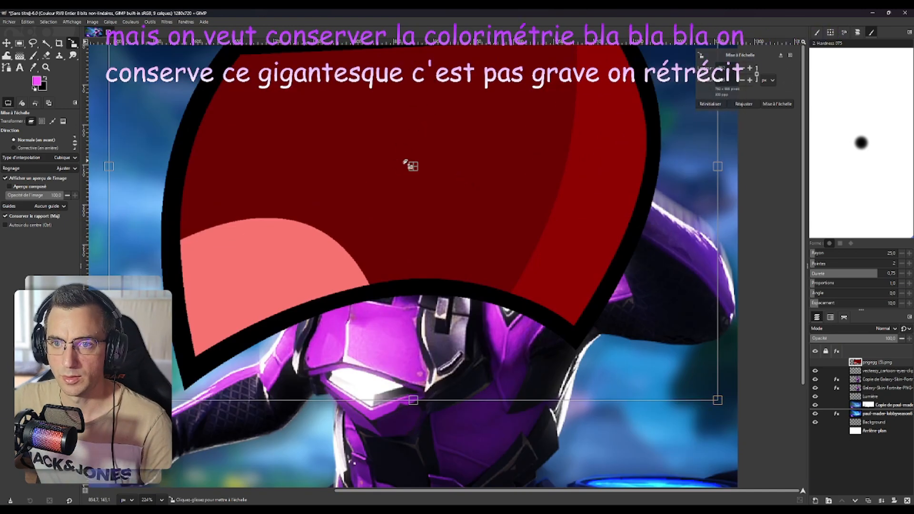
scroll(412, 167, up, 1)
drag(418, 439, 438, 156)
drag(415, 59, 391, 303)
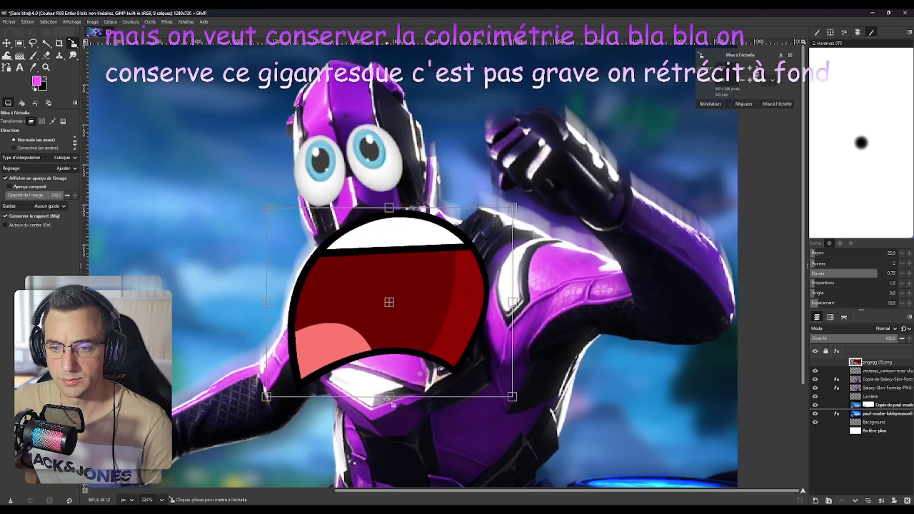
drag(389, 396, 382, 276)
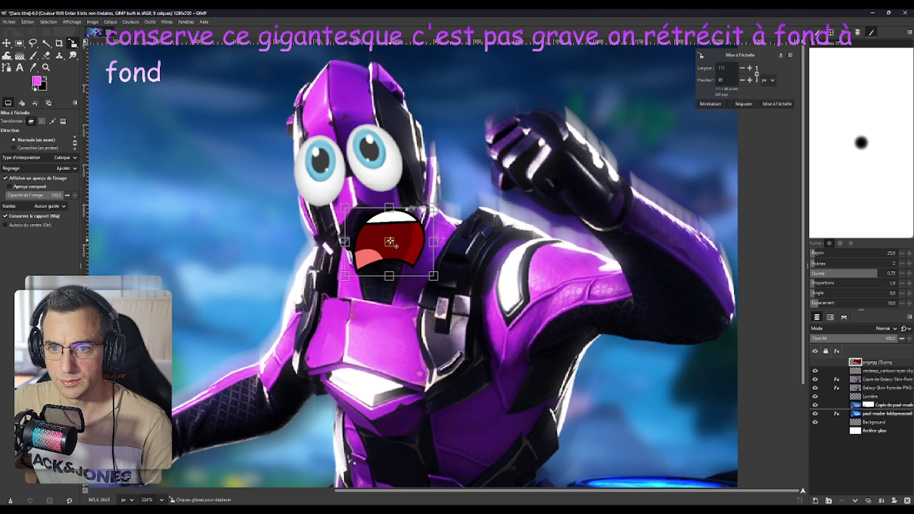
drag(390, 243, 360, 228)
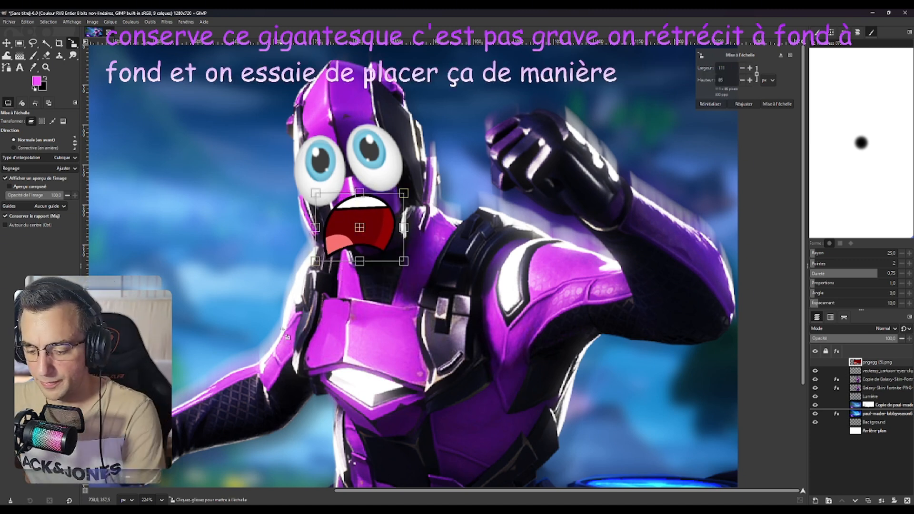
key(Return)
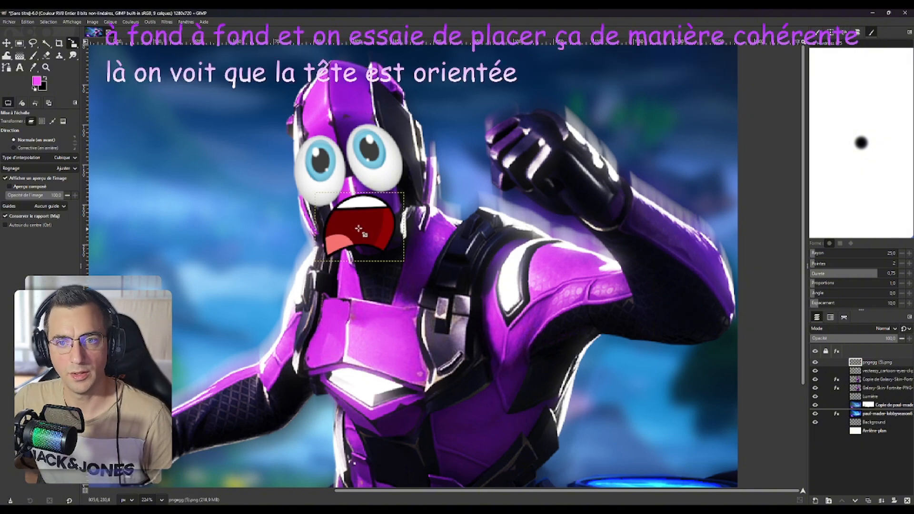
Flip the mouth layer horizontally so it faces the same way as the head.
click(72, 43)
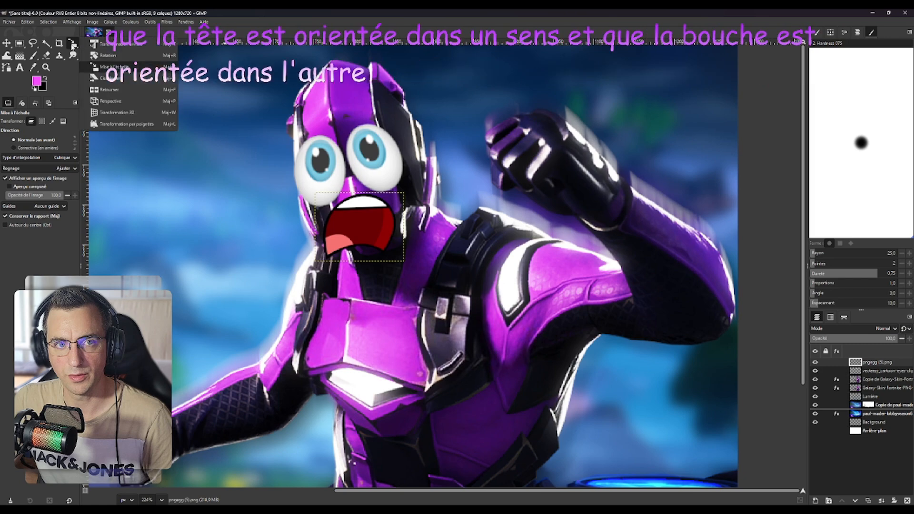
click(150, 22)
mouse_move(206, 48)
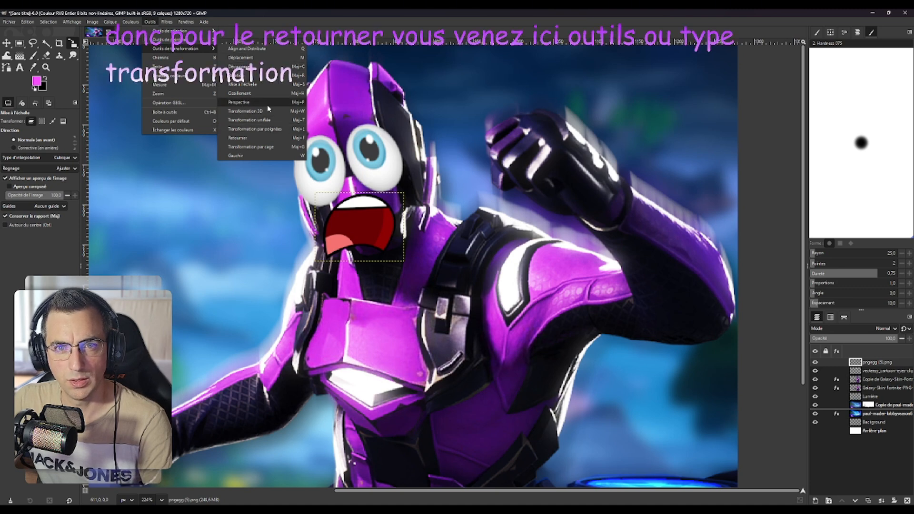
click(260, 137)
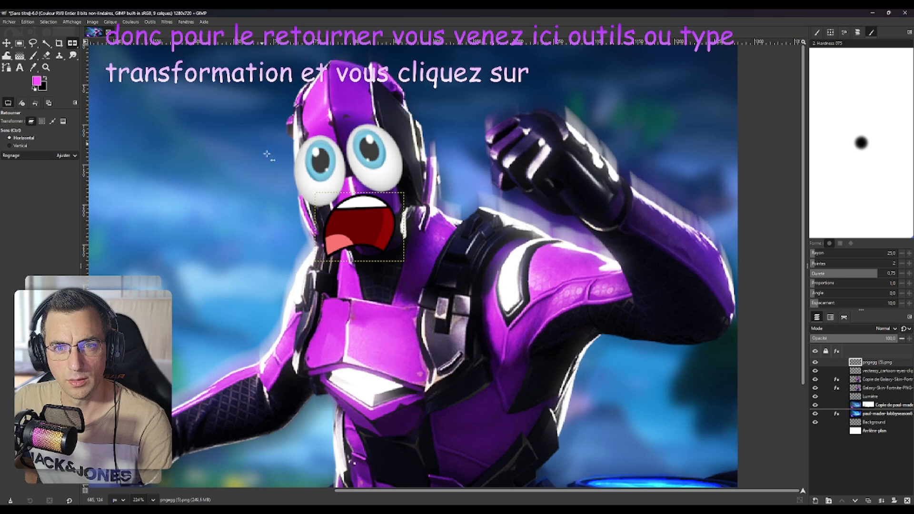
click(362, 222)
Shift the flipped mouth slightly to the right and shrink it a little with the Scale tool.
click(72, 41)
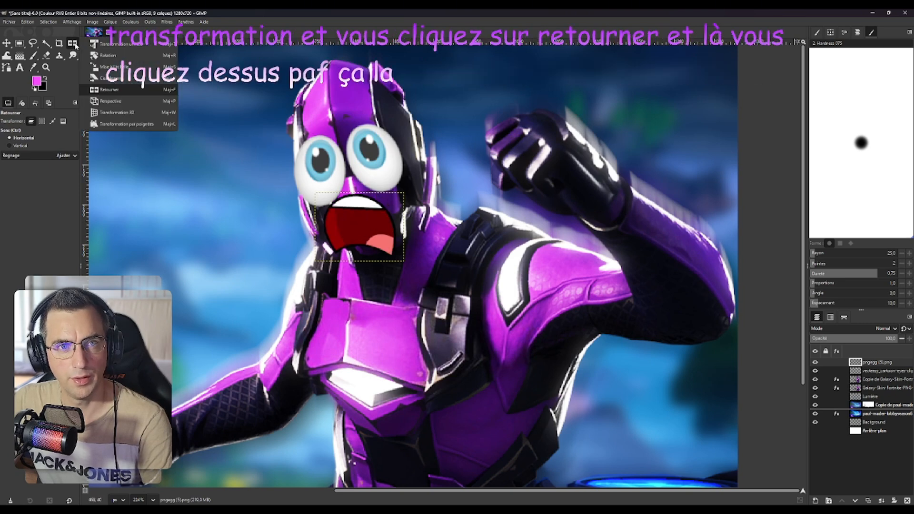
click(110, 65)
click(362, 228)
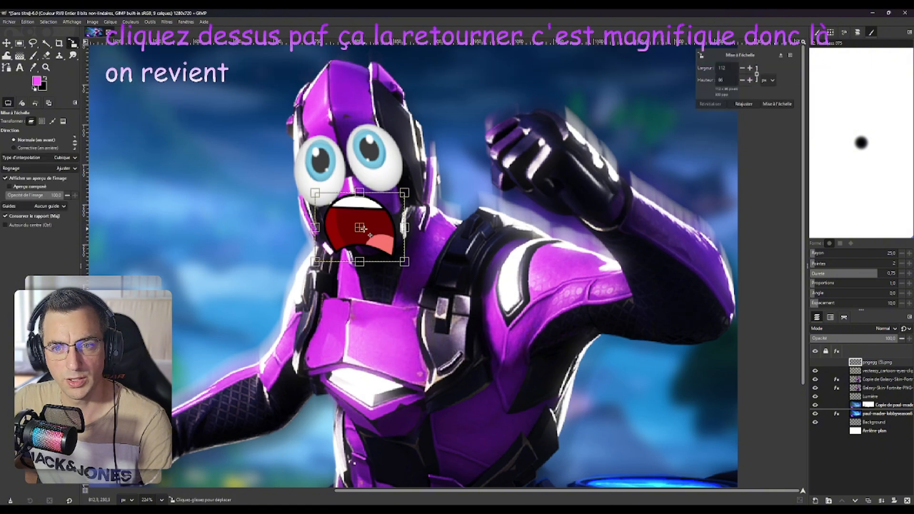
drag(362, 227, 367, 229)
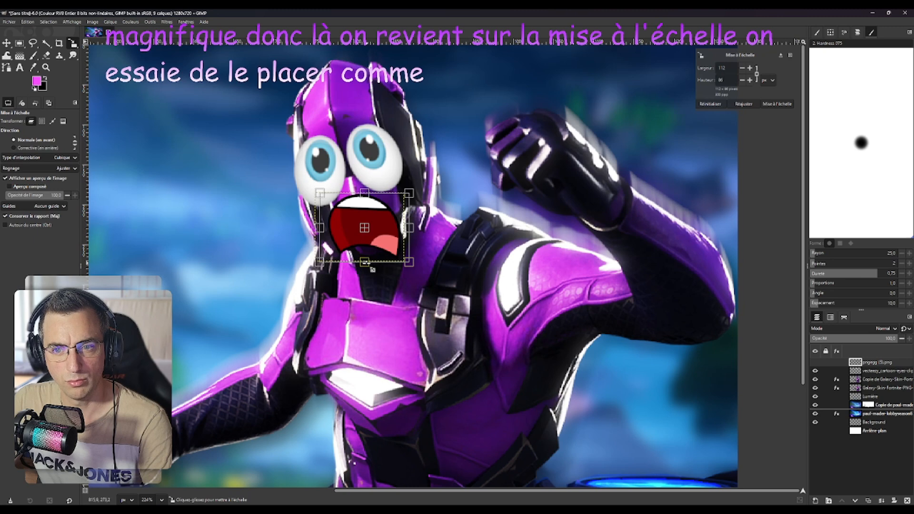
mouse_move(371, 268)
mouse_down()
mouse_move(368, 233)
mouse_move(398, 260)
mouse_move(392, 272)
mouse_up()
key(Return)
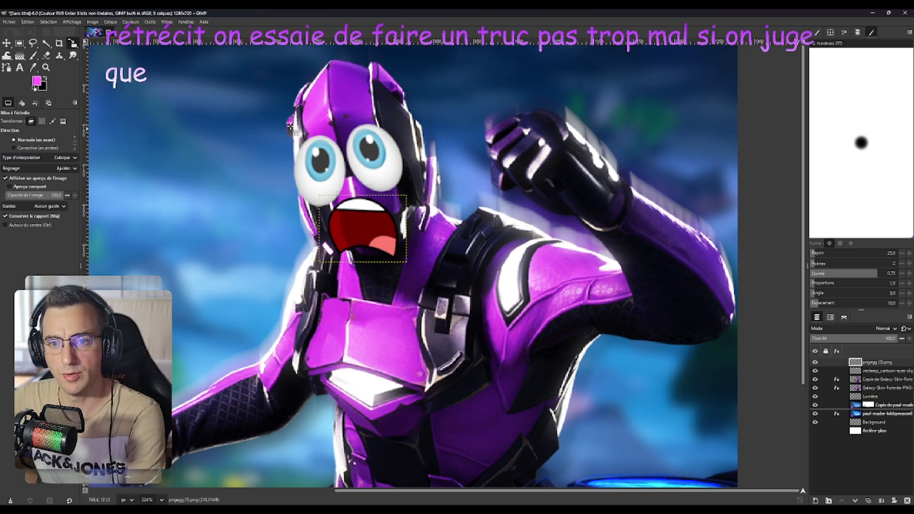
Rotate the mouth layer slightly counterclockwise to follow the tilt of the eyes.
click(72, 44)
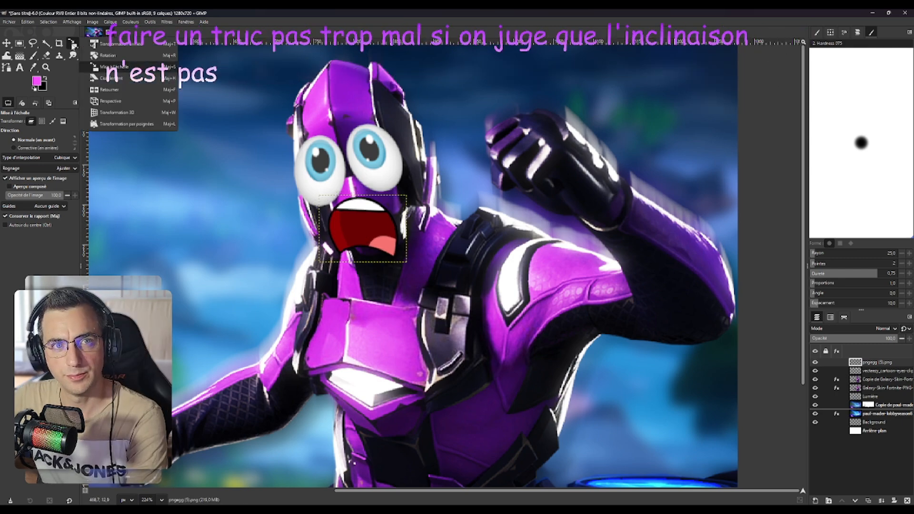
click(135, 59)
drag(313, 265, 322, 274)
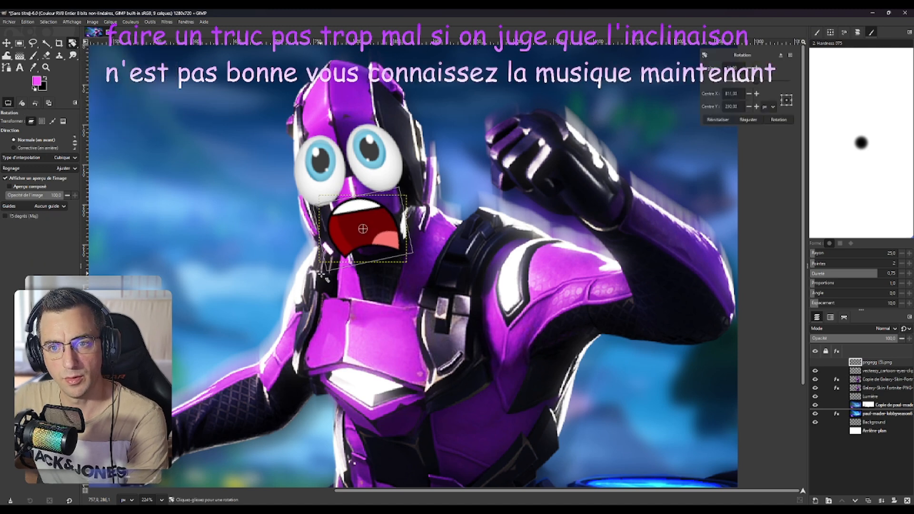
key(Return)
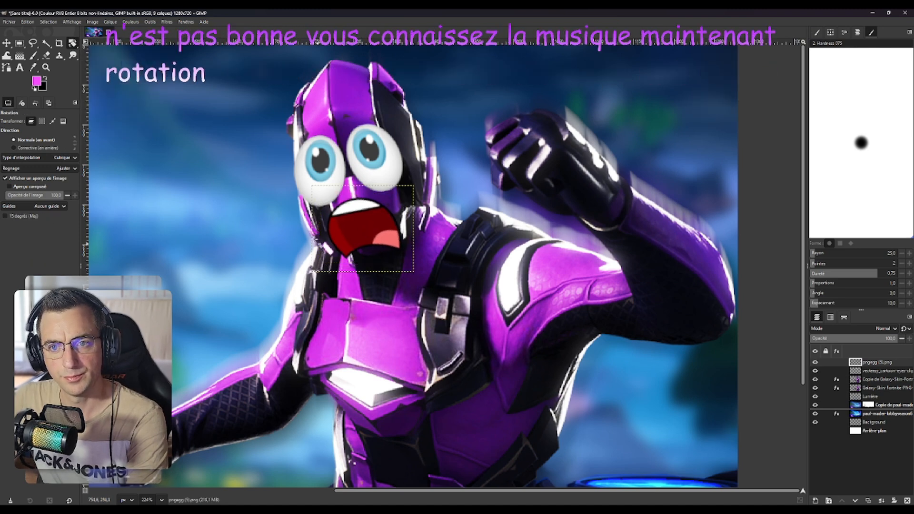
Nudge the rotated mouth slightly up and right beneath the eyes with the Scale tool.
click(76, 45)
click(136, 70)
click(370, 236)
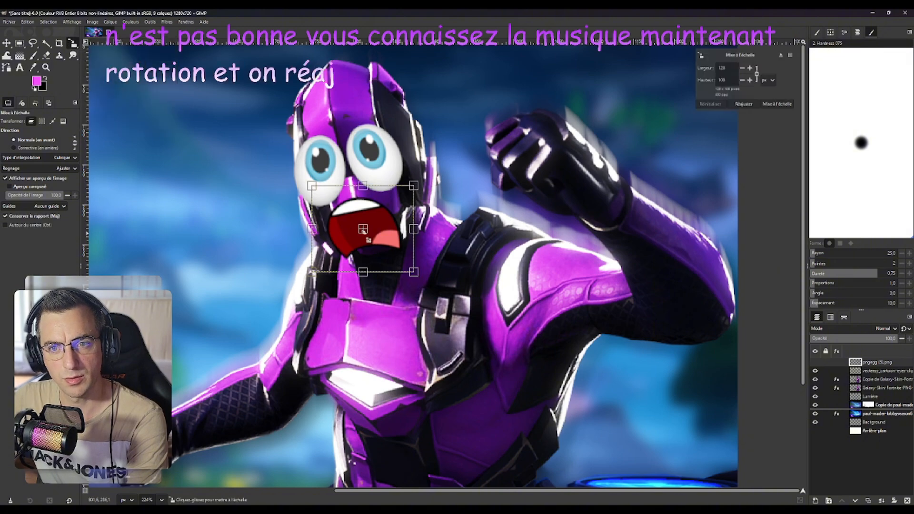
drag(363, 229, 366, 225)
key(Return)
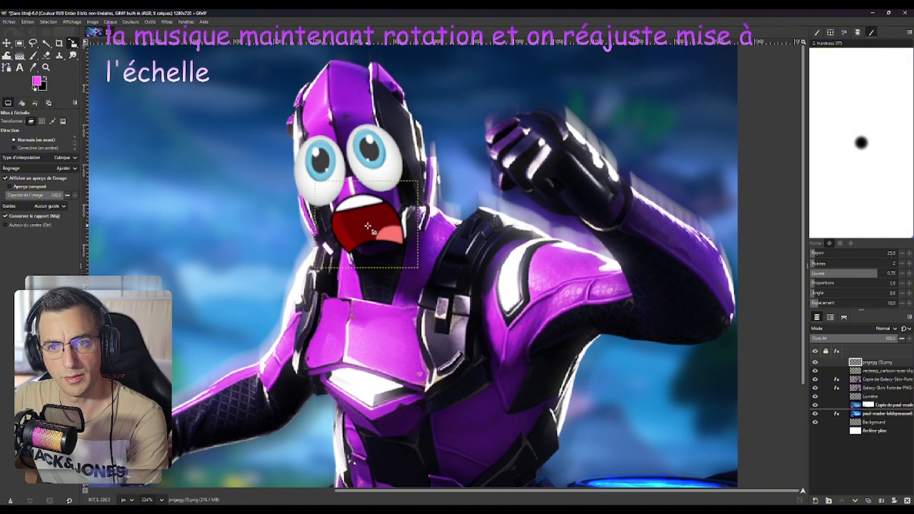
scroll(366, 217, down, 6)
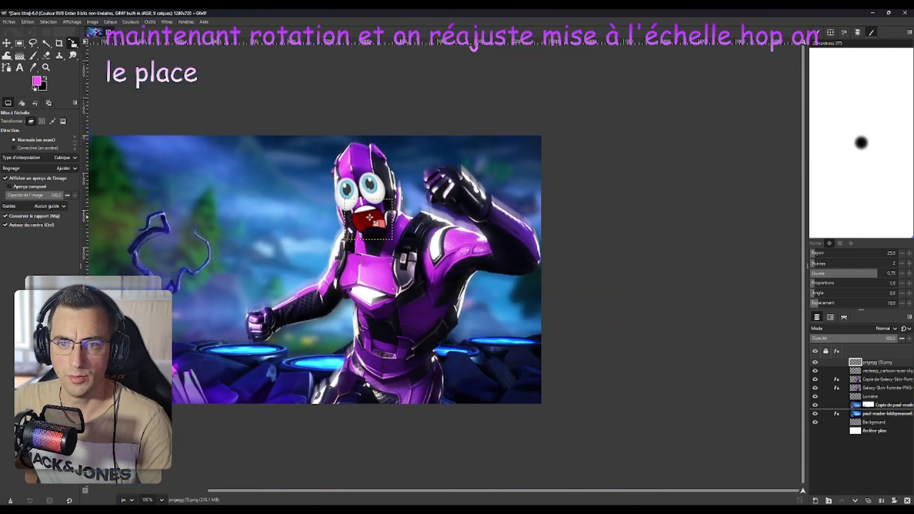
Switch to Chrome and search Google Images for "top 1 fortnite png".
scroll(110, 239, down, 2)
scroll(114, 238, up, 3)
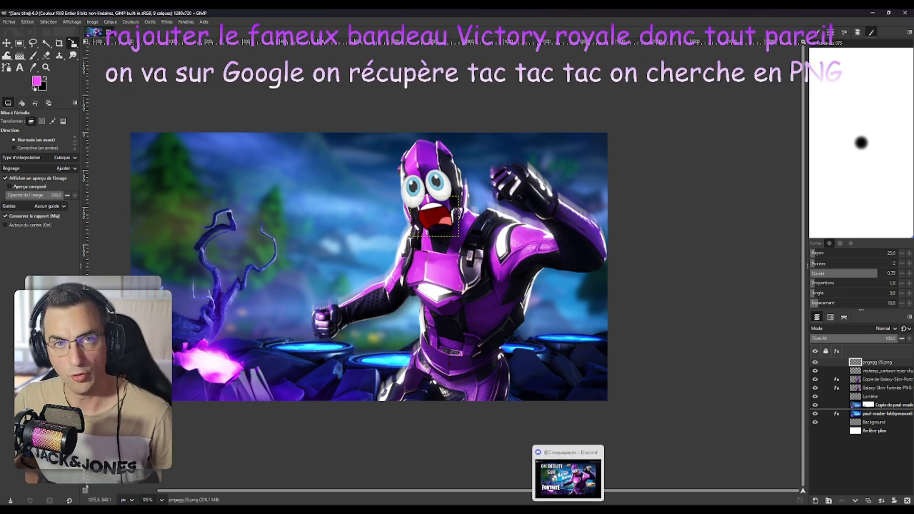
mouse_move(552, 508)
click(528, 453)
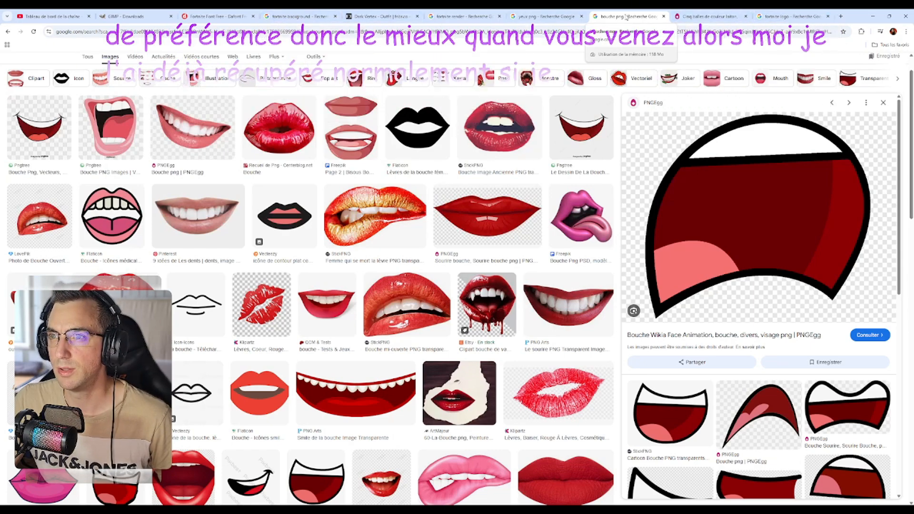
key(ctrl+t)
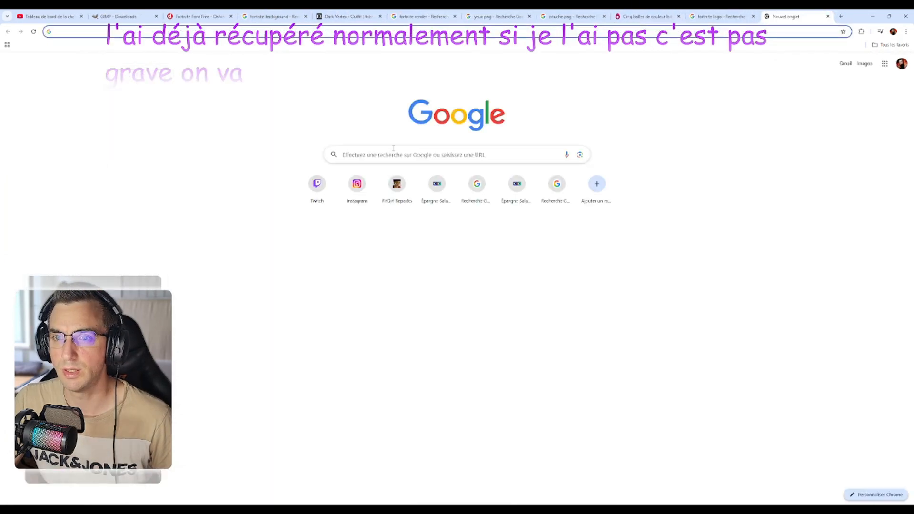
click(721, 16)
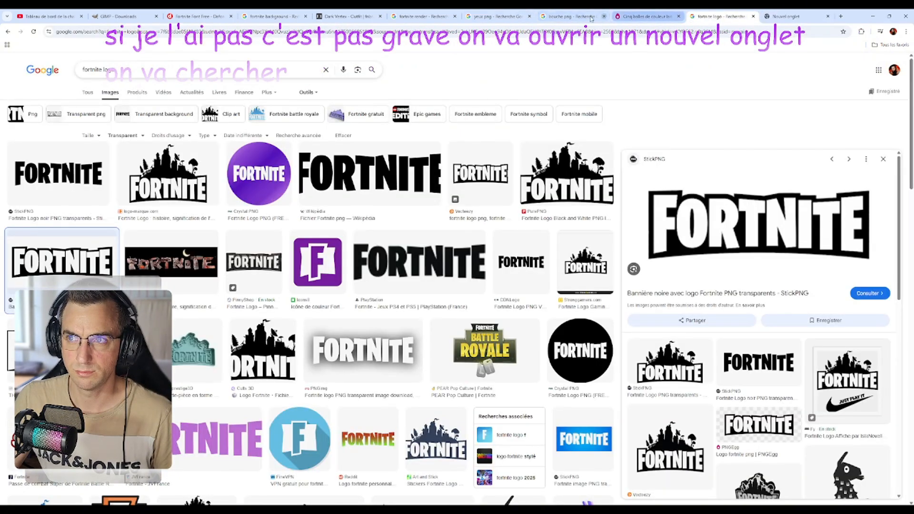
click(487, 16)
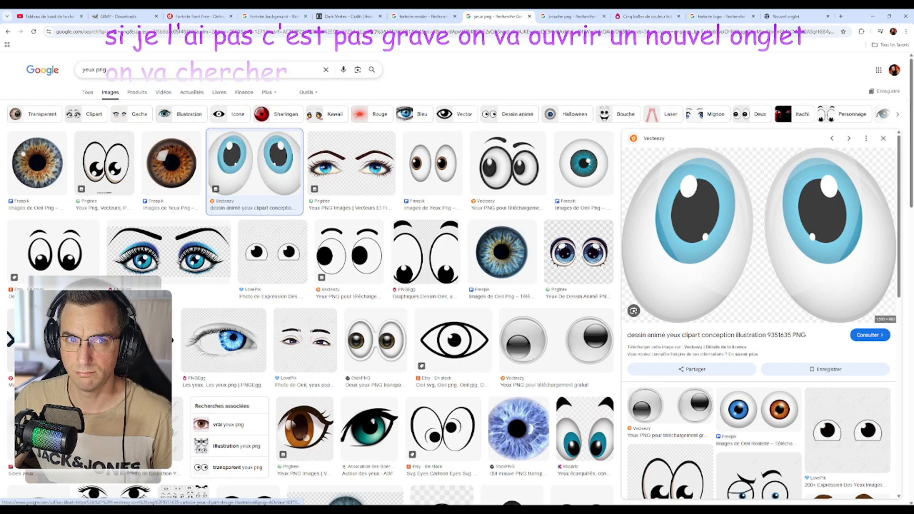
click(104, 69)
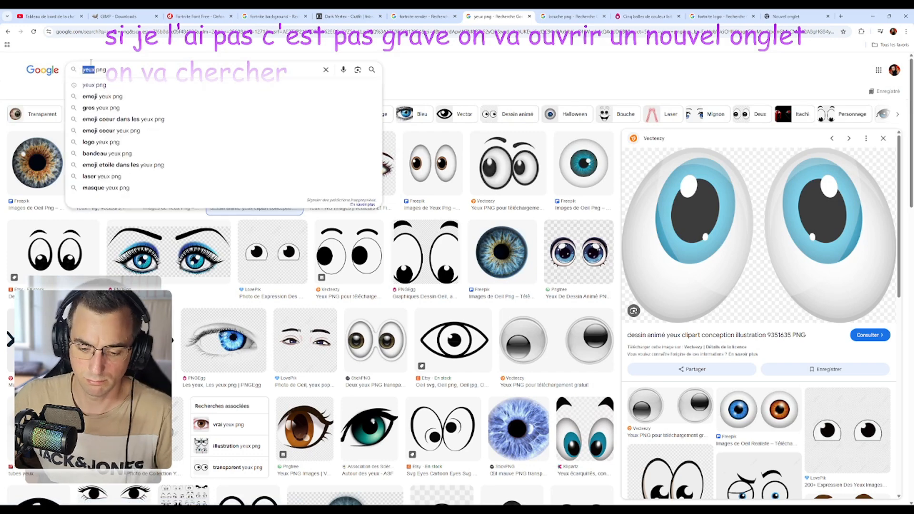
text(top 1)
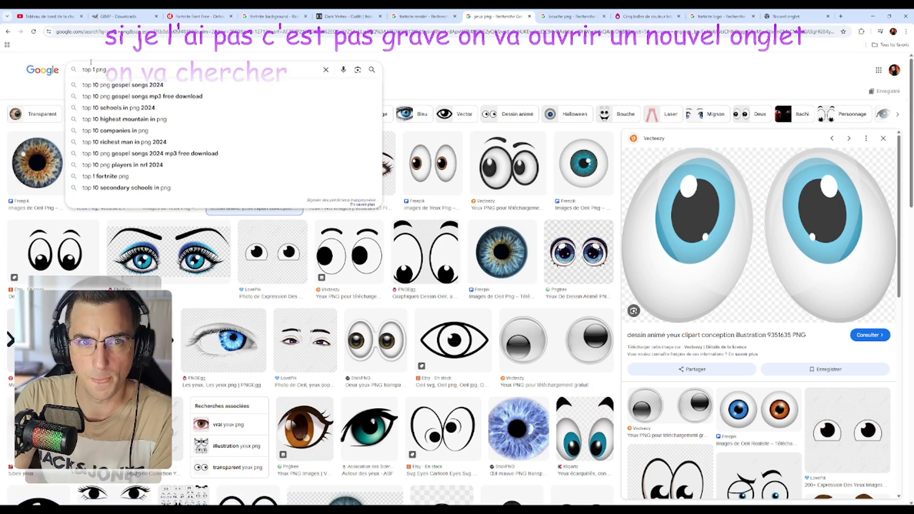
click(93, 85)
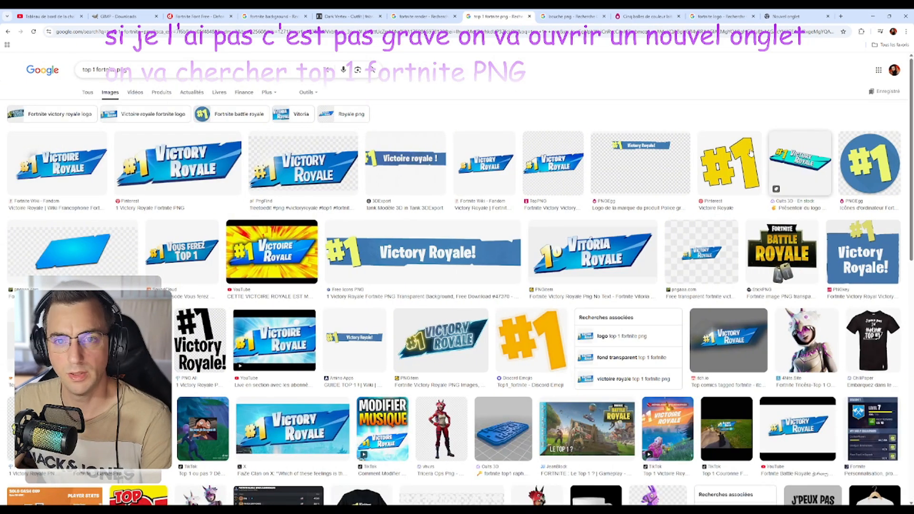
Look through the size and colour filters of the image search and preview the Fortnite Wiki "Victoire Royale" banner.
click(306, 92)
click(90, 136)
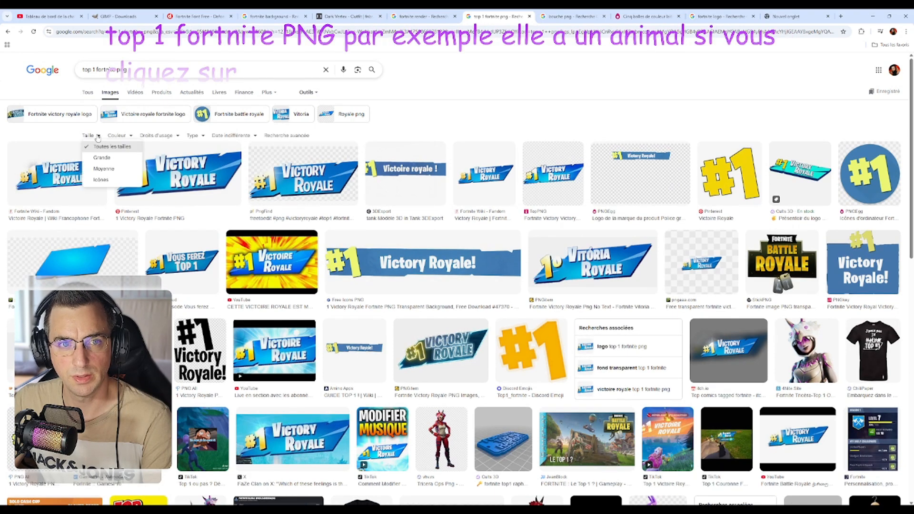
click(128, 128)
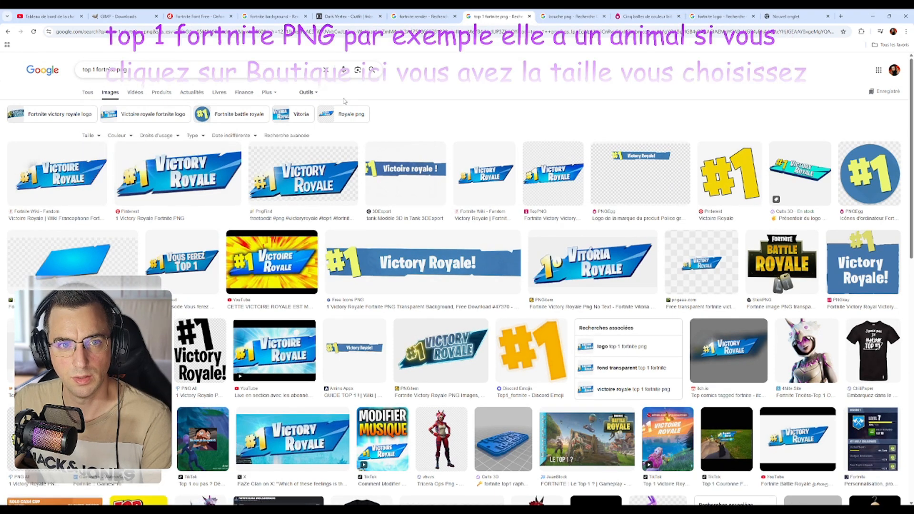
click(118, 135)
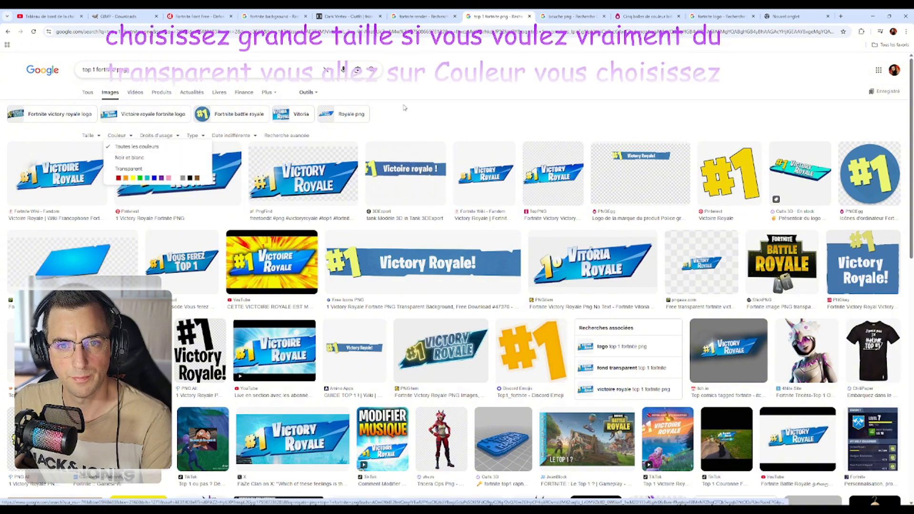
click(416, 116)
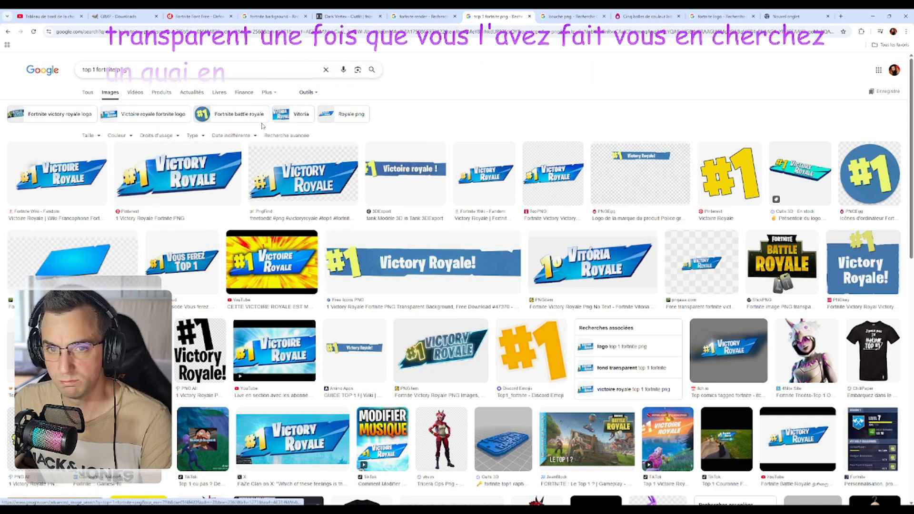
scroll(316, 95, down, 1)
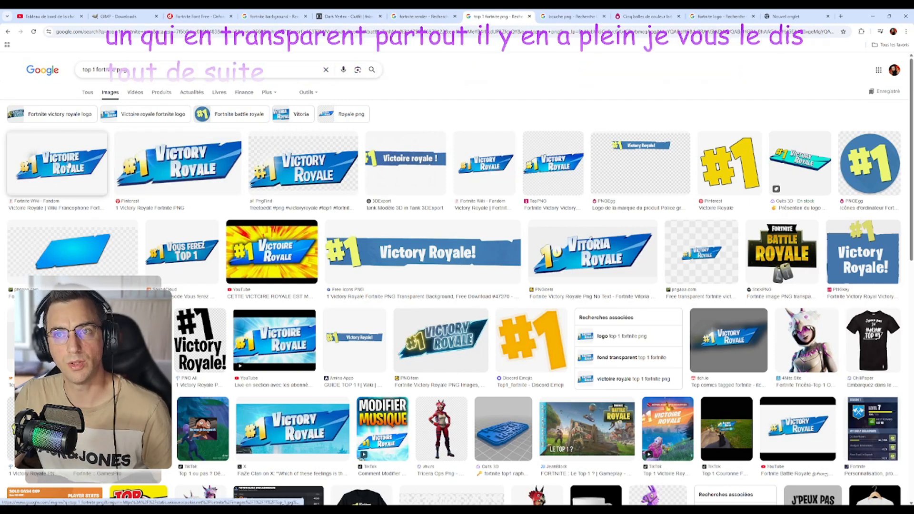
click(57, 157)
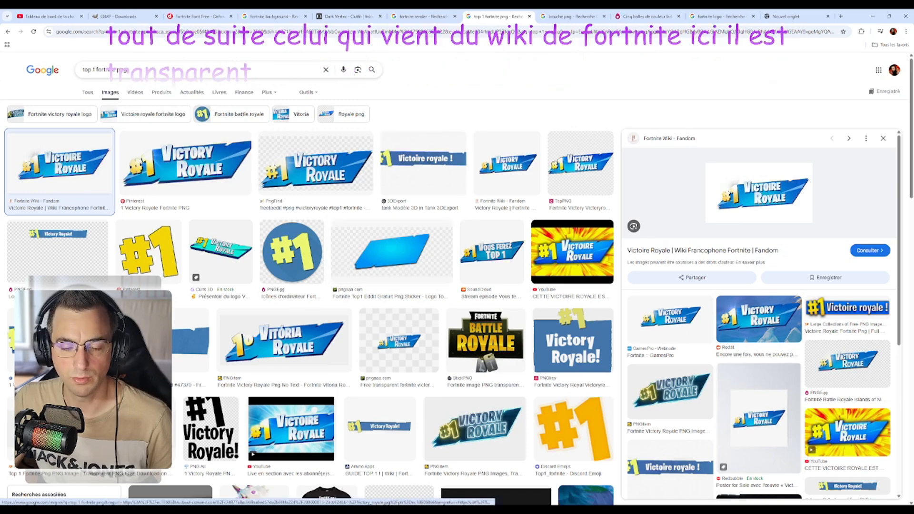
Switch back to GIMP and add VictoryRoyaleSlate.webp from the tuto minia folder as a new layer.
click(573, 508)
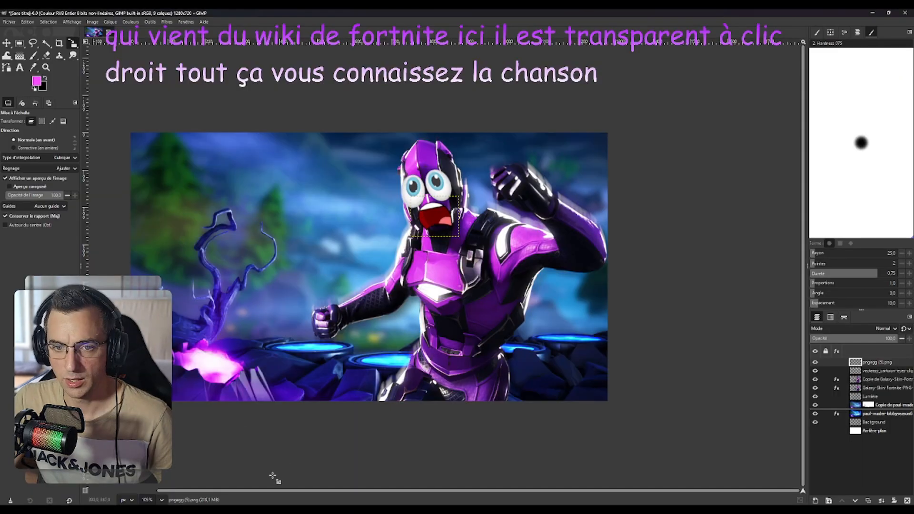
click(265, 508)
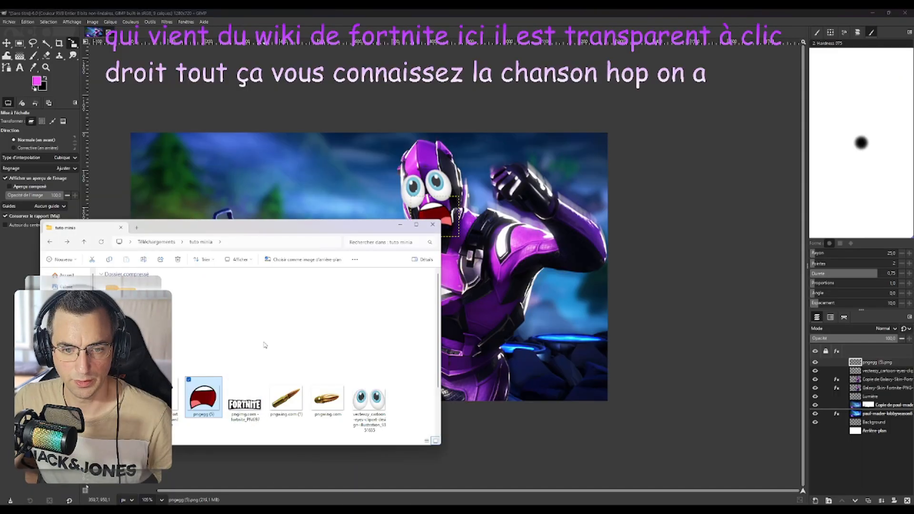
scroll(222, 355, down, 2)
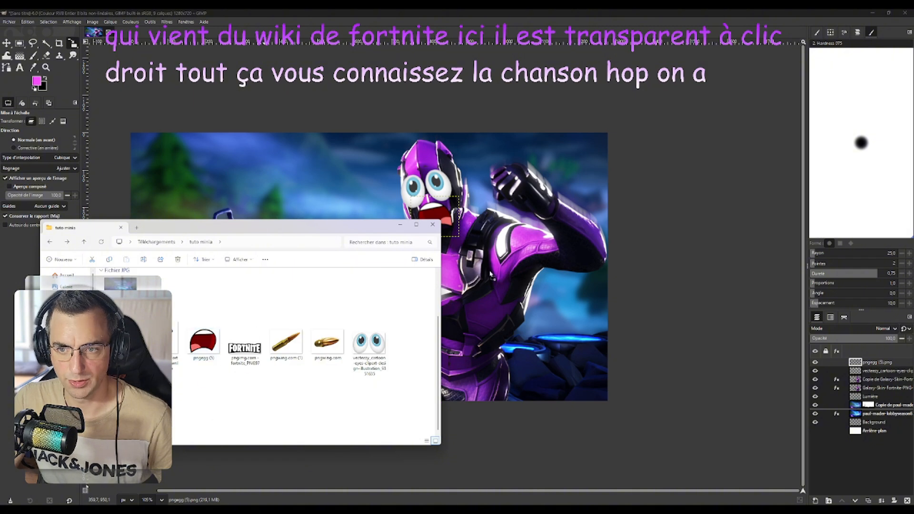
drag(490, 273, 490, 273)
click(422, 313)
Scale the Victory Royale banner down proportionally and place it over the left half of the thumbnail.
drag(136, 267, 277, 274)
drag(451, 253, 331, 208)
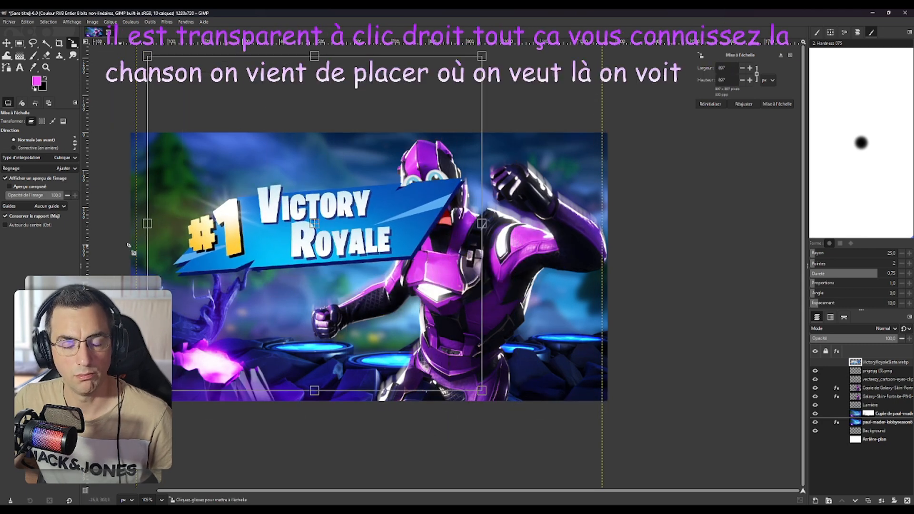
key(Return)
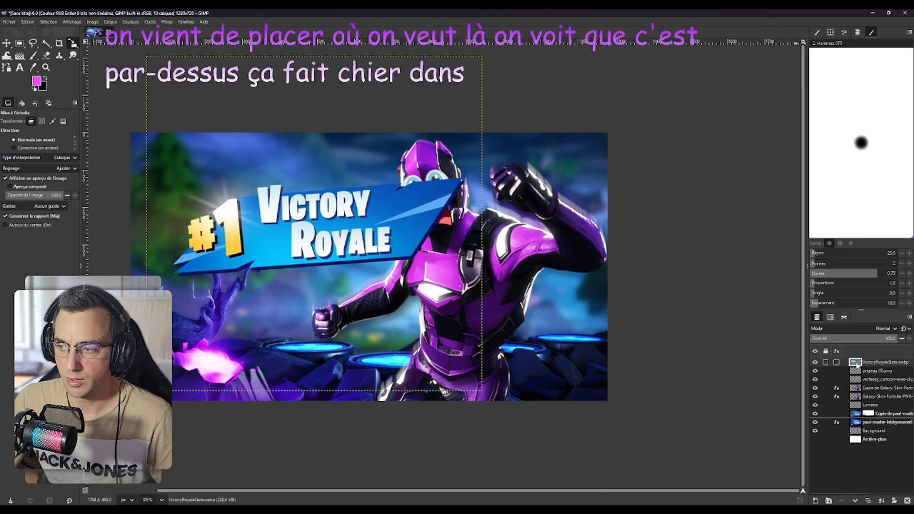
Move the banner layer below both character layers, just above Lumière, and rotate it about 20° counterclockwise.
drag(855, 363, 854, 362)
drag(863, 362, 863, 404)
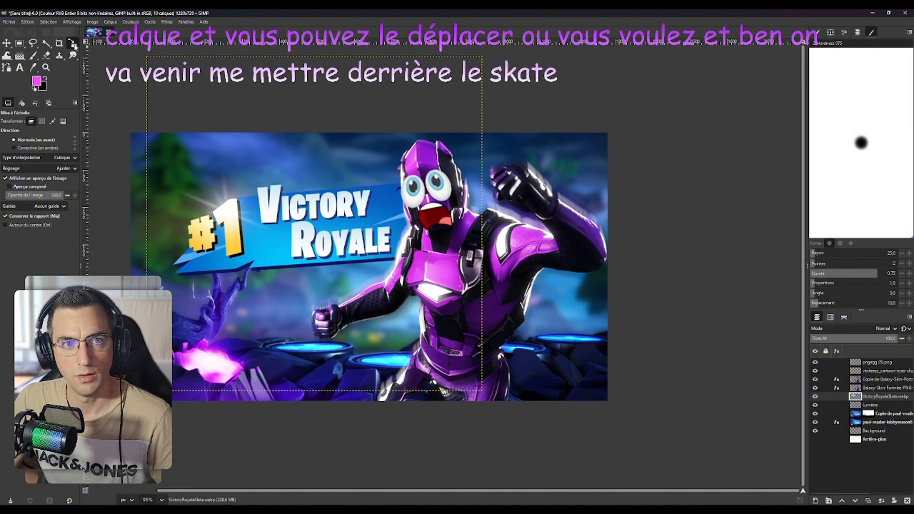
click(73, 44)
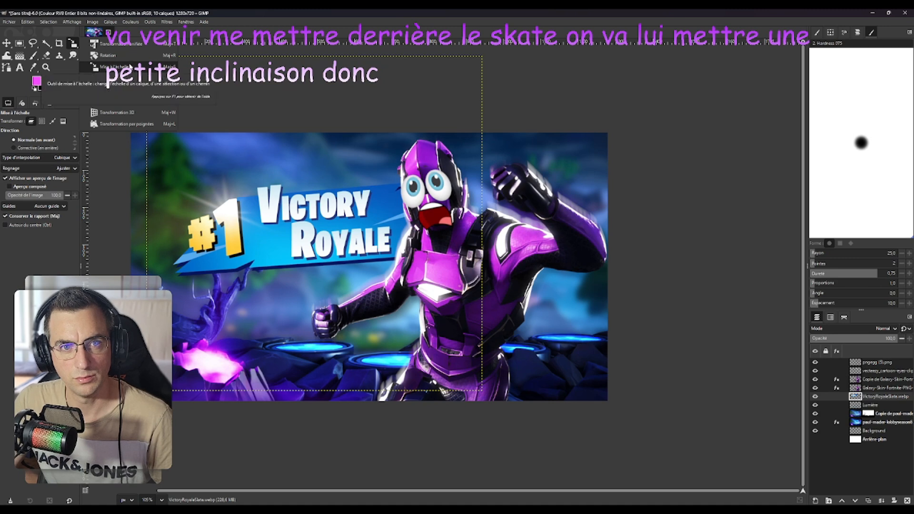
click(108, 55)
drag(142, 278, 204, 332)
key(Return)
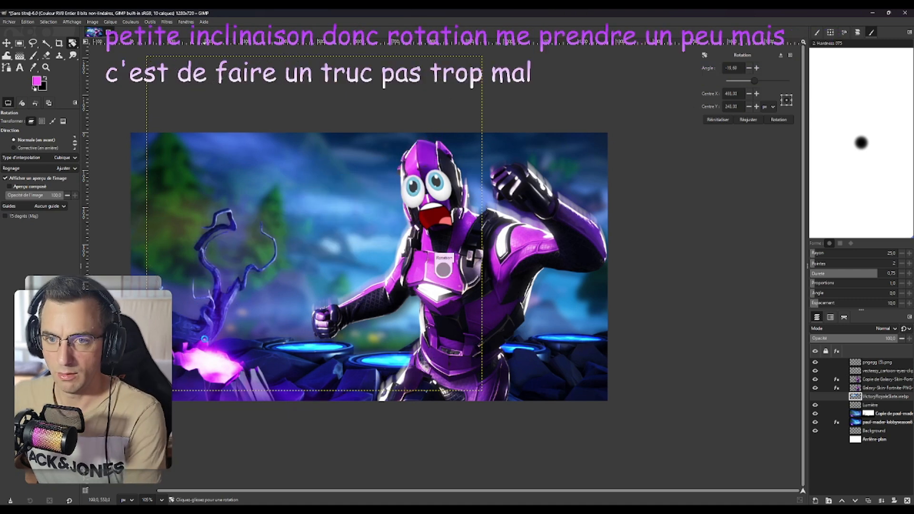
Shift the tilted banner slightly right and down, and scale it to 1040 × 1040 px beside the character's head.
click(8, 44)
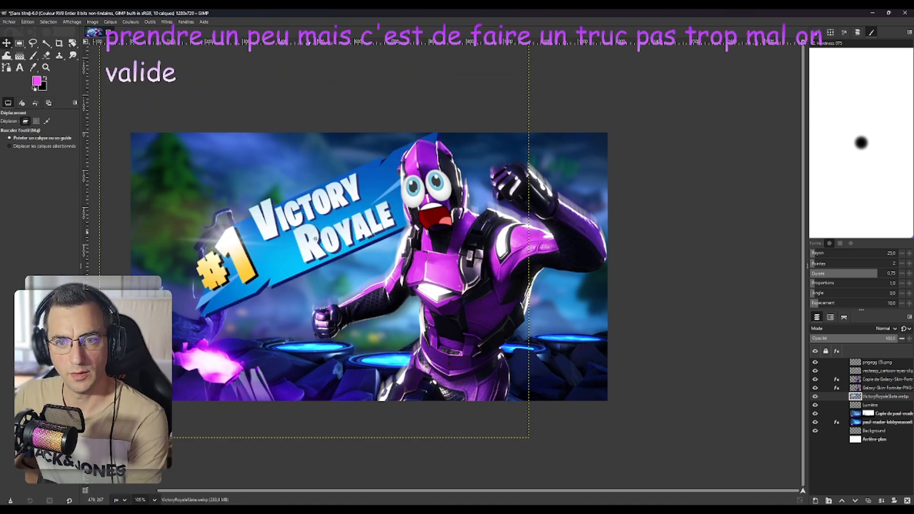
drag(315, 239, 345, 254)
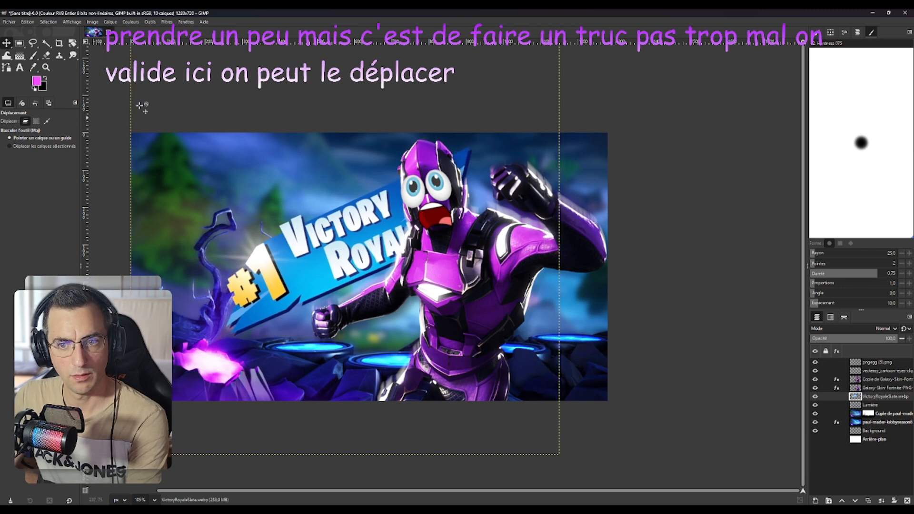
click(73, 43)
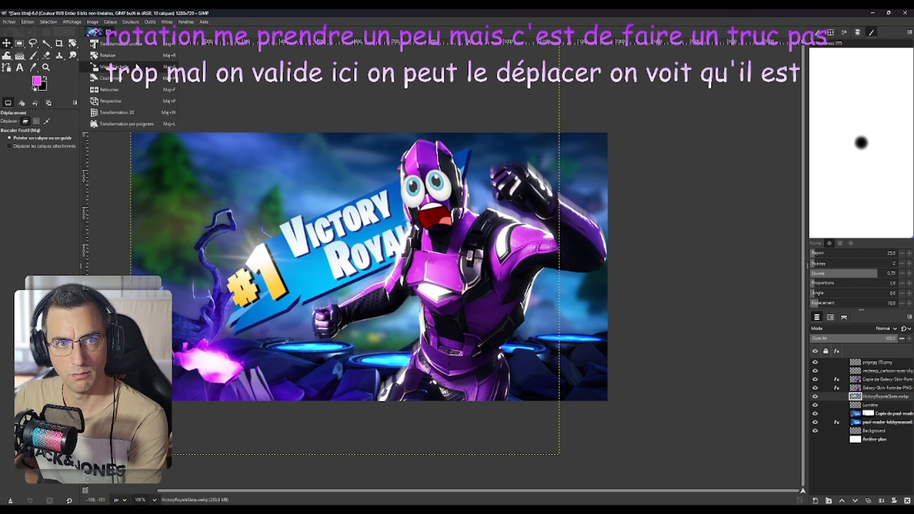
click(129, 69)
drag(559, 240, 519, 241)
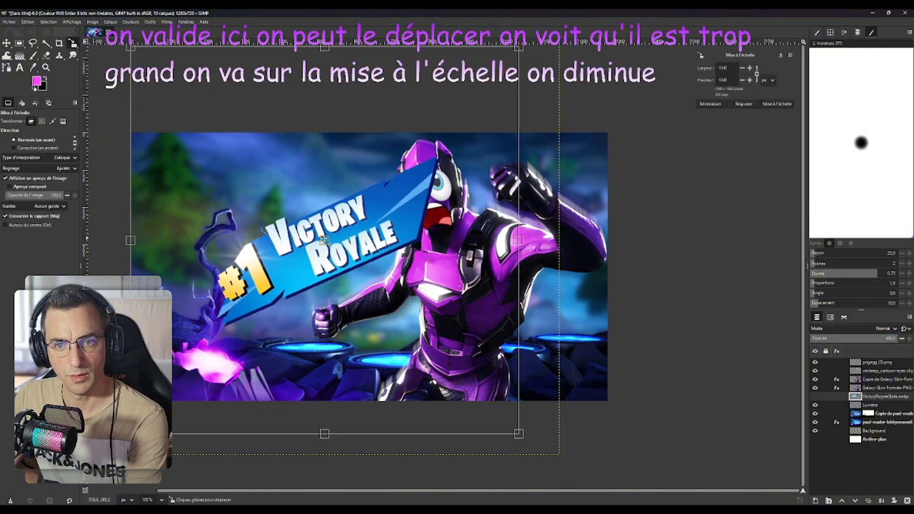
mouse_move(324, 240)
mouse_down()
mouse_move(332, 256)
mouse_move(325, 236)
mouse_up()
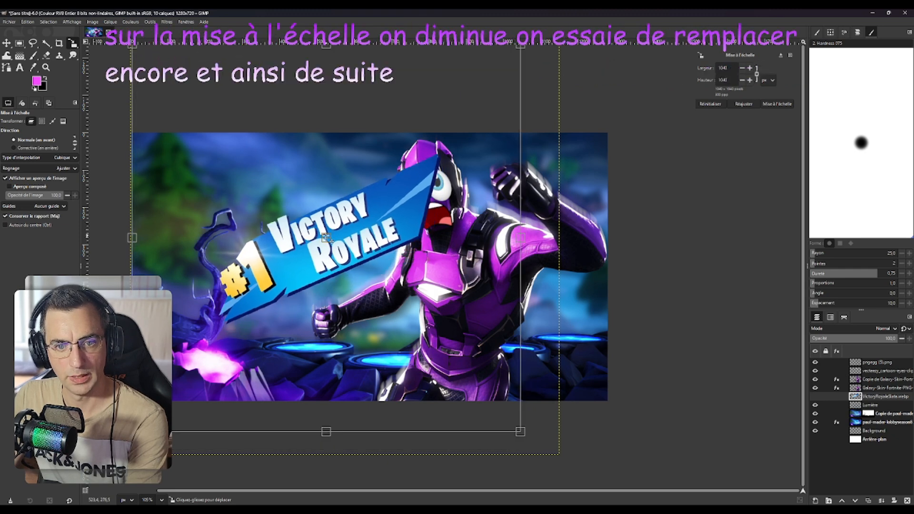
key(Return)
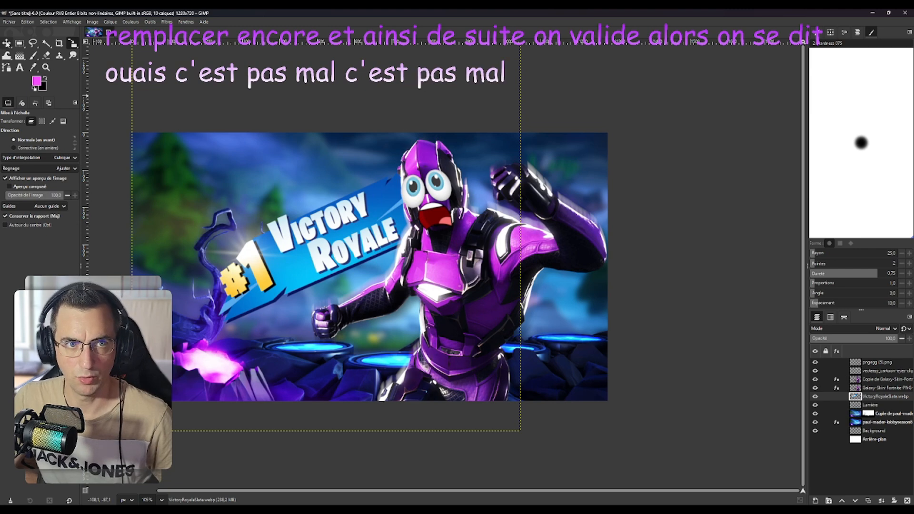
Nudge the scaled banner slightly right with the Move tool, so its end tucks behind the character.
key(m)
drag(317, 244, 326, 246)
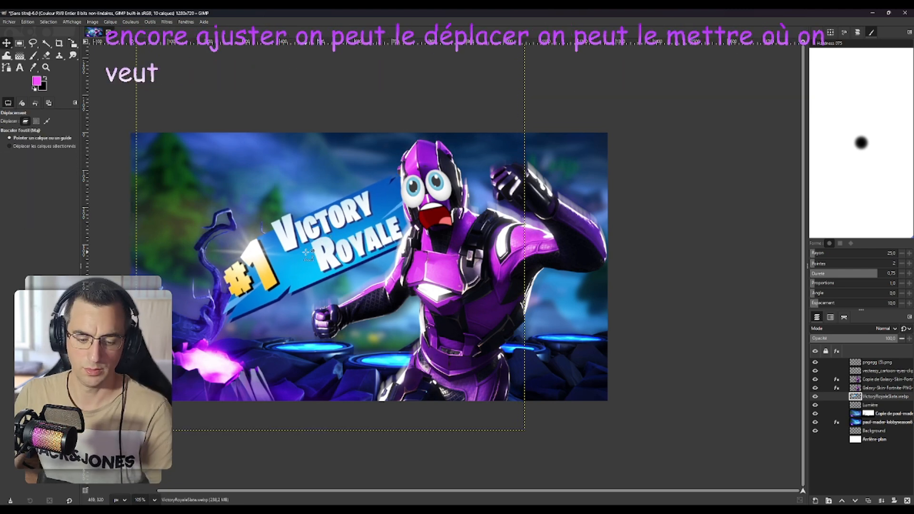
scroll(309, 255, down, 3)
scroll(254, 313, up, 1)
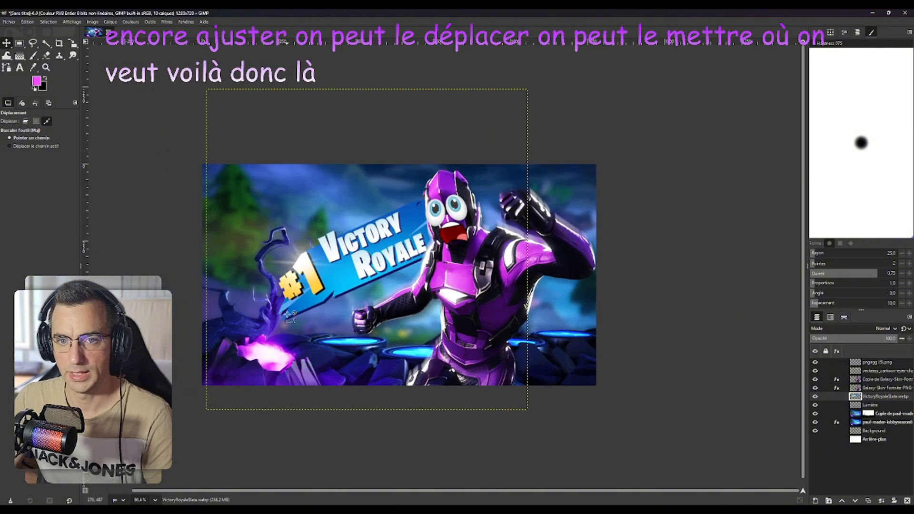
scroll(339, 312, up, 1)
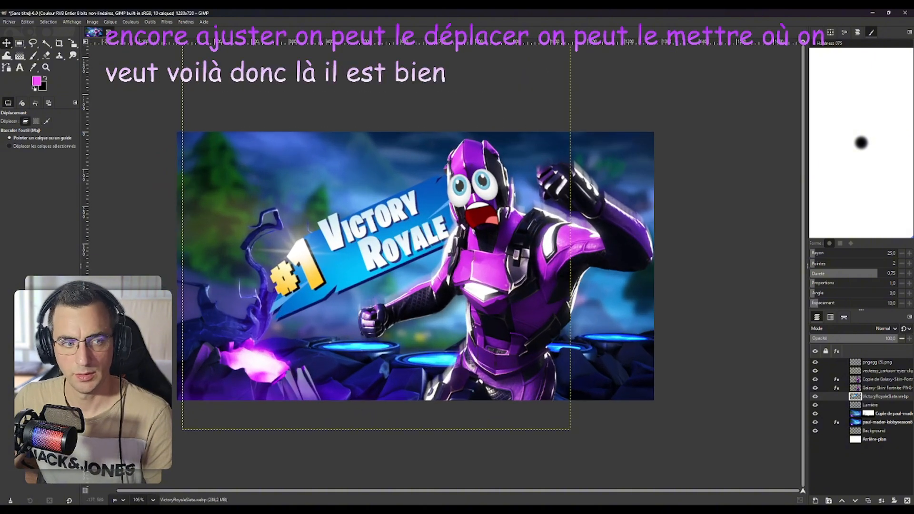
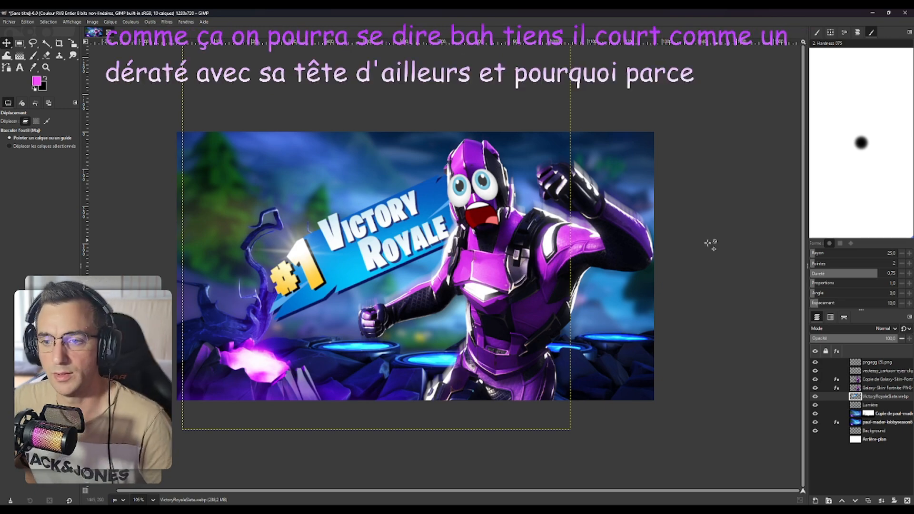
Switch to Chrome and look over the PNGEgg page of the five brass bullets down to its free download option.
mouse_move(552, 505)
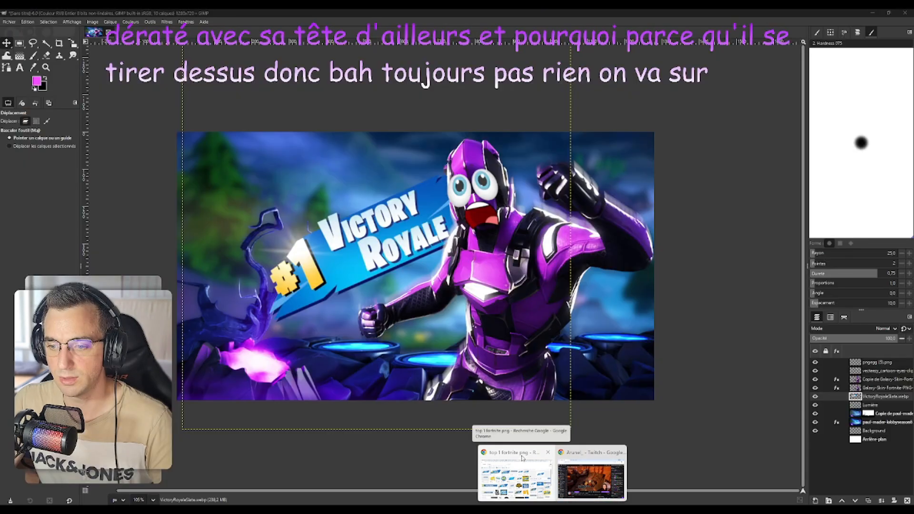
click(522, 464)
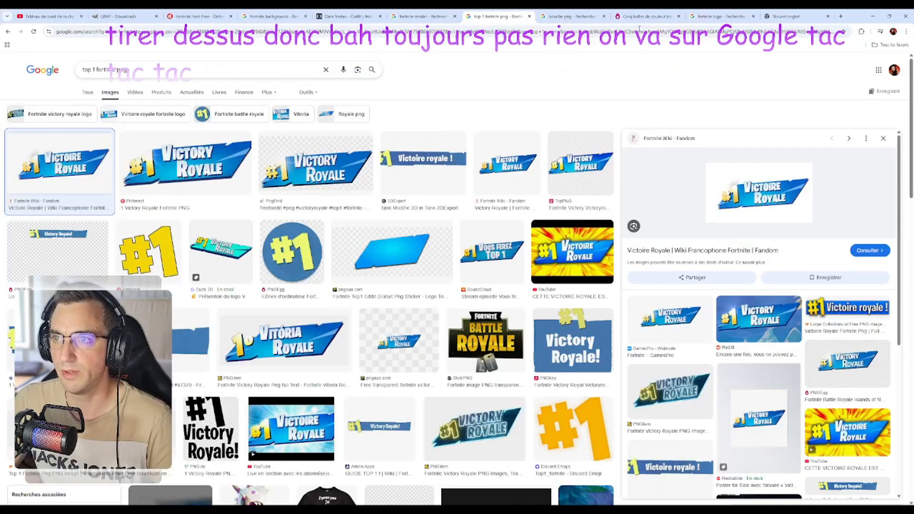
mouse_move(648, 14)
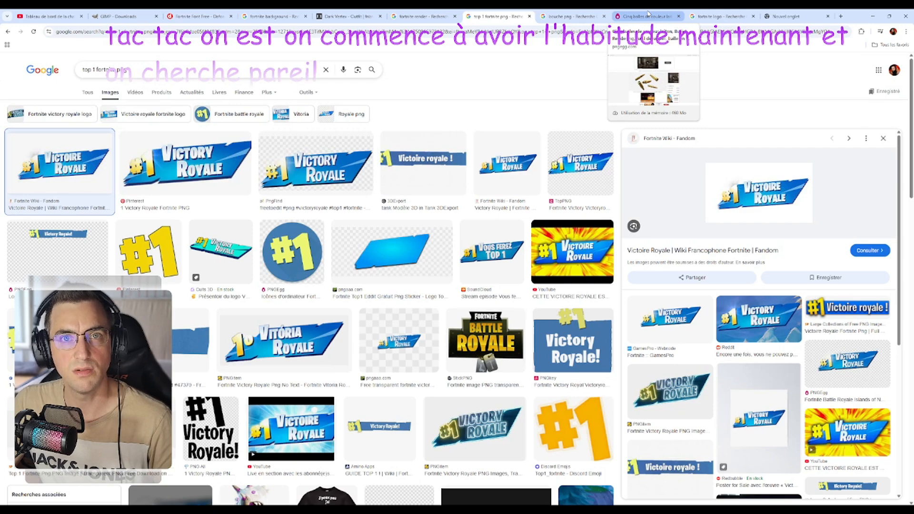
click(648, 15)
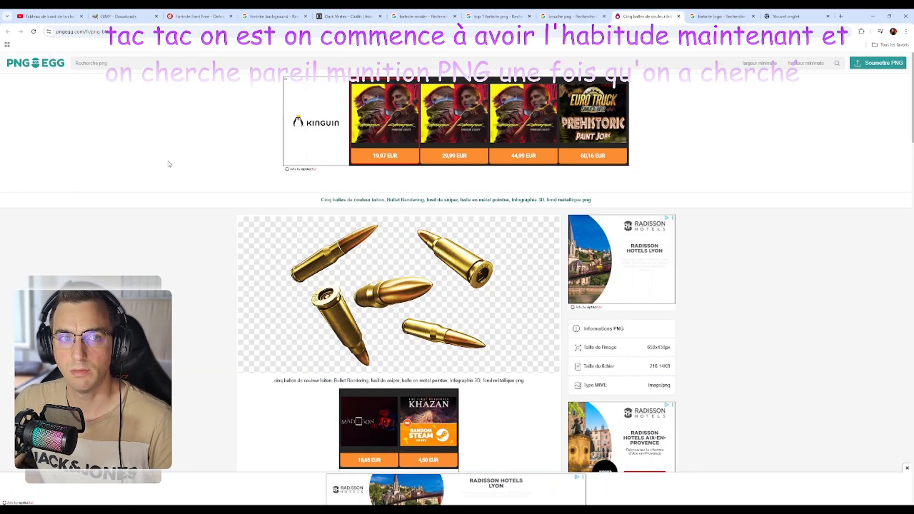
scroll(212, 230, down, 3)
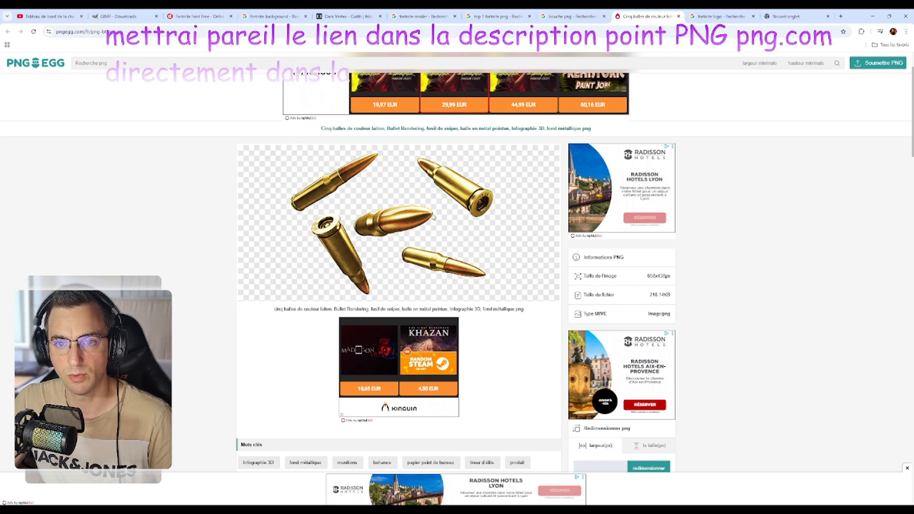
scroll(405, 248, down, 3)
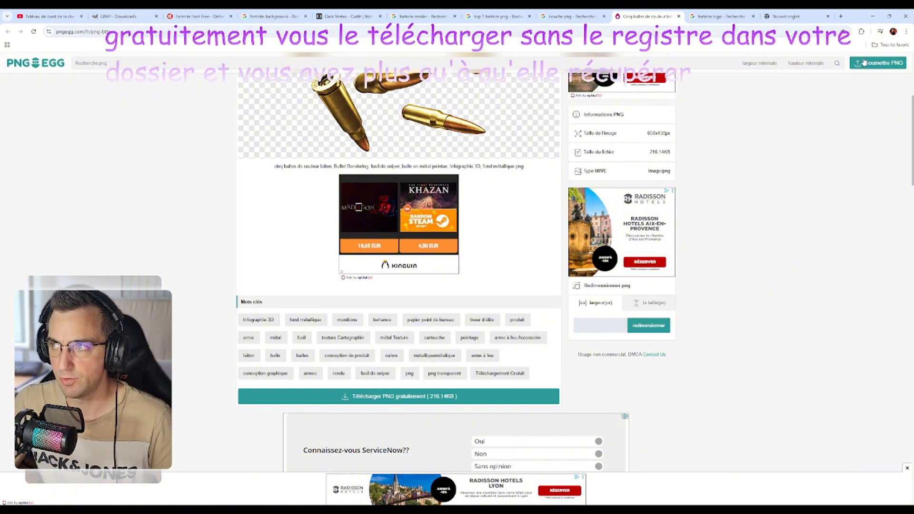
Return to GIMP and import pngwing.com.png, the single golden bullet in the tuto minia folder, as a new layer.
click(872, 17)
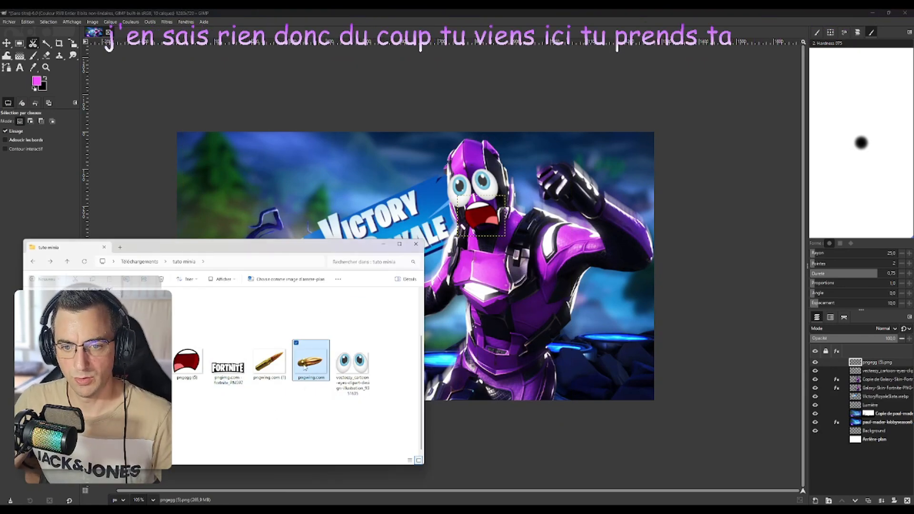
drag(406, 197, 374, 204)
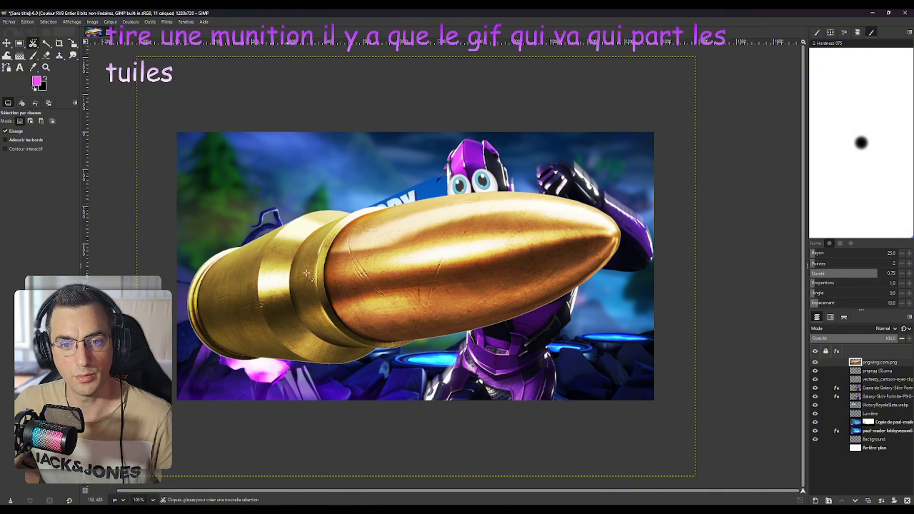
Roughly erase the cartridge casing behind the bullet's tip with the Eraser and the 2. Hardness 075 brush.
click(46, 56)
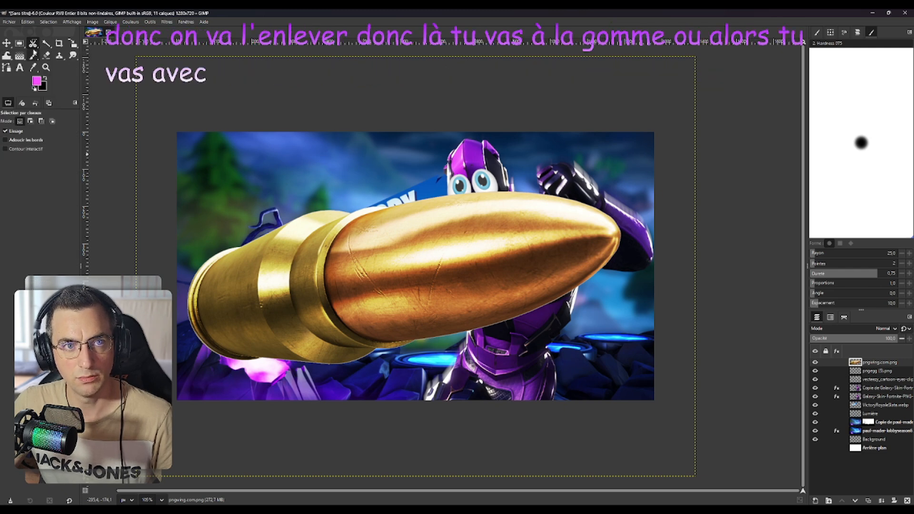
click(47, 56)
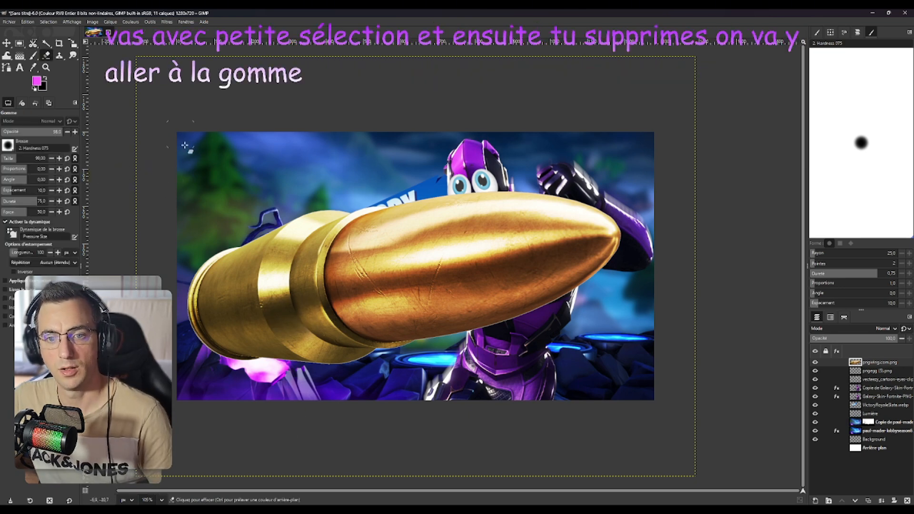
mouse_move(223, 252)
mouse_down()
mouse_move(200, 329)
mouse_move(192, 304)
mouse_move(210, 359)
mouse_move(223, 290)
mouse_move(252, 229)
mouse_move(267, 291)
mouse_move(245, 353)
mouse_move(300, 347)
mouse_move(268, 325)
mouse_up()
mouse_move(307, 385)
mouse_down()
mouse_move(224, 321)
mouse_move(322, 202)
mouse_move(310, 216)
mouse_up()
drag(285, 310, 302, 247)
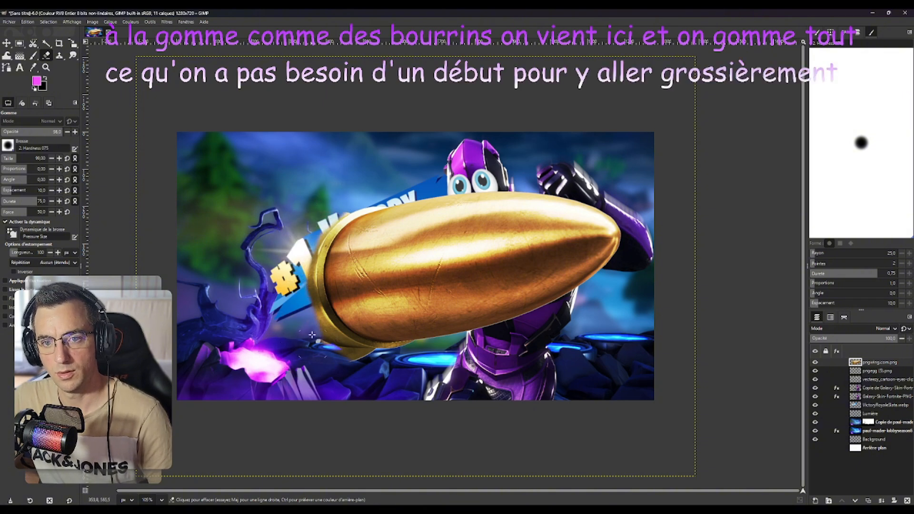
mouse_move(312, 335)
mouse_down()
mouse_move(345, 363)
mouse_move(384, 367)
mouse_move(344, 355)
mouse_up()
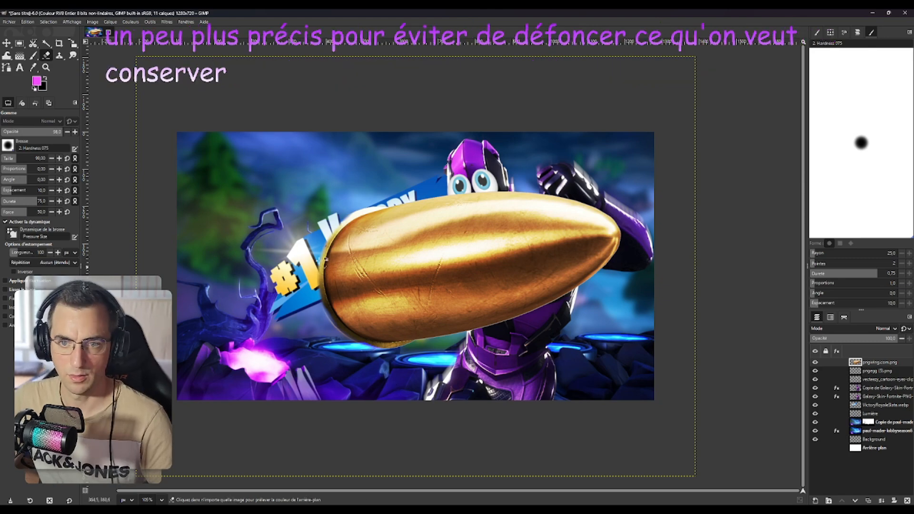
Erase the remaining strip of casing precisely along the bullet tip's rounded base.
scroll(325, 260, up, 5)
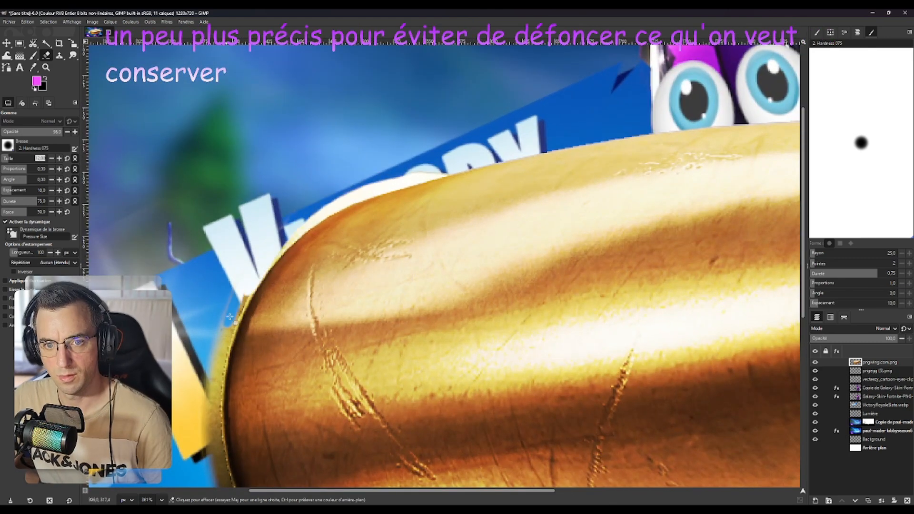
drag(230, 317, 225, 476)
mouse_move(445, 176)
mouse_down()
mouse_move(324, 214)
mouse_move(279, 254)
mouse_up()
drag(285, 428, 355, 178)
drag(295, 164, 328, 341)
drag(605, 385, 414, 400)
mouse_move(302, 269)
mouse_down()
mouse_move(302, 234)
mouse_move(405, 372)
mouse_move(411, 364)
mouse_up()
scroll(316, 219, down, 5)
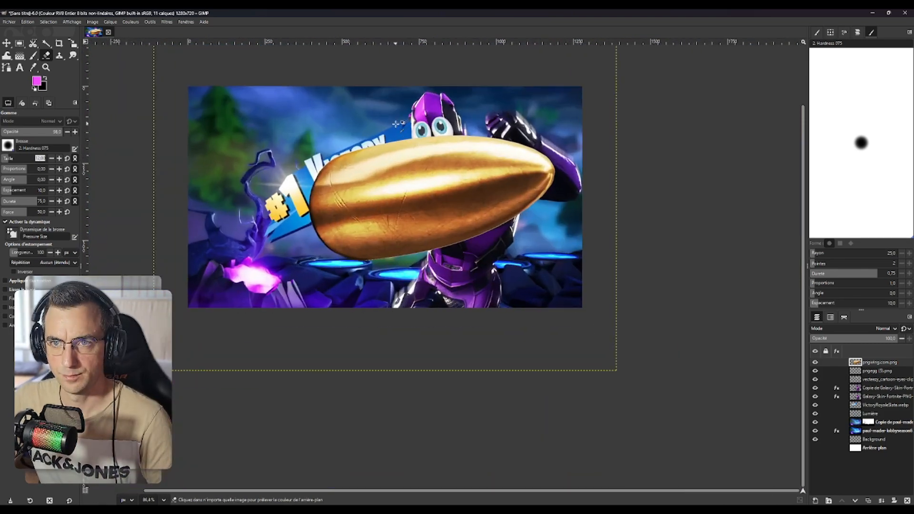
scroll(395, 124, down, 1)
scroll(425, 93, up, 7)
scroll(298, 181, down, 6)
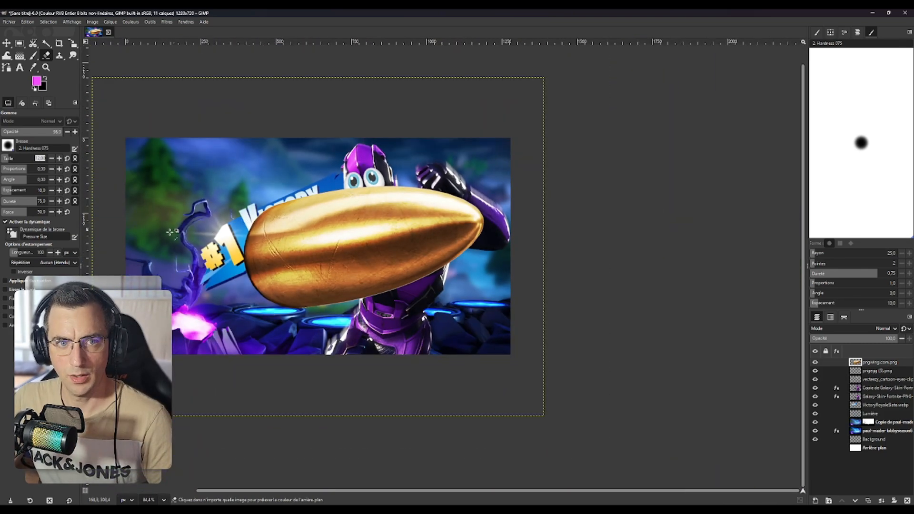
scroll(171, 231, up, 3)
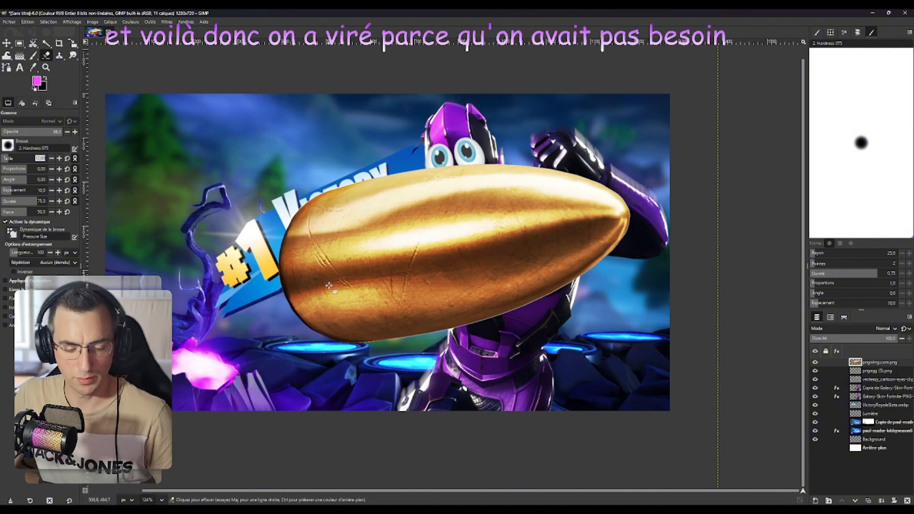
Scale the bullet layer proportionally to about 338 × 254 px and place it beside the character's waist, below the raised arm.
click(72, 43)
click(261, 146)
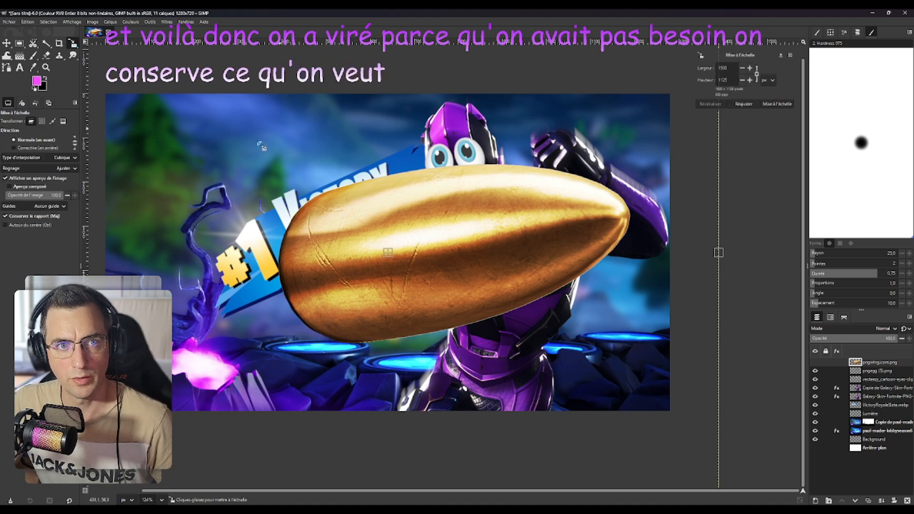
scroll(457, 242, up, 1)
drag(720, 268, 206, 269)
mouse_move(124, 269)
mouse_down()
mouse_move(632, 356)
mouse_move(612, 332)
mouse_up()
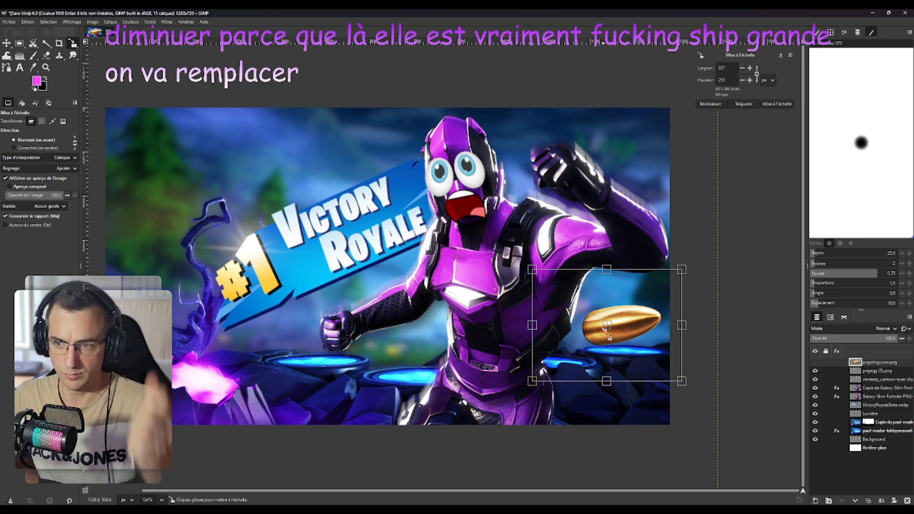
key(Return)
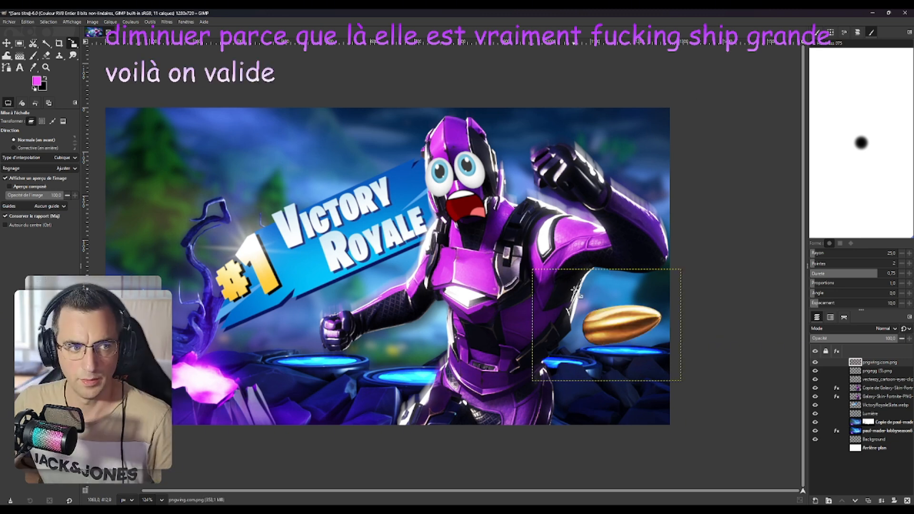
Duplicate the scaled bullet layer four times.
right_click(834, 364)
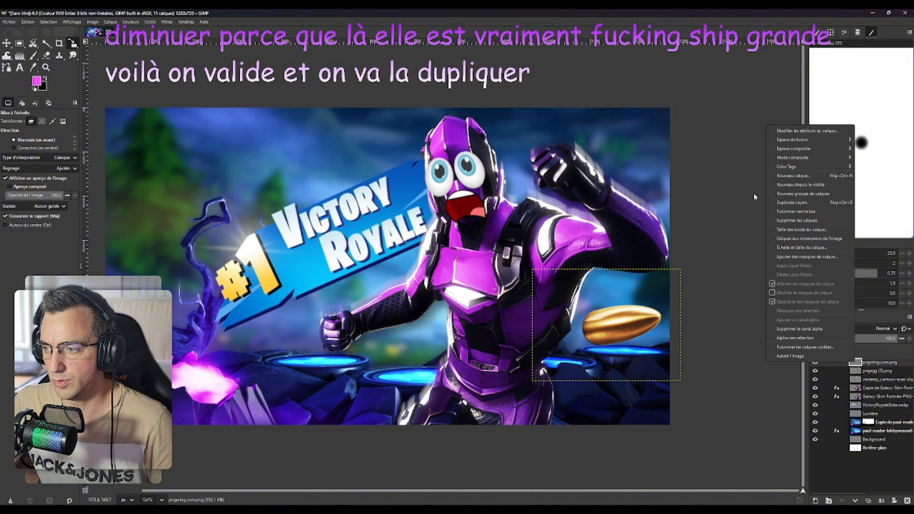
click(806, 205)
right_click(857, 363)
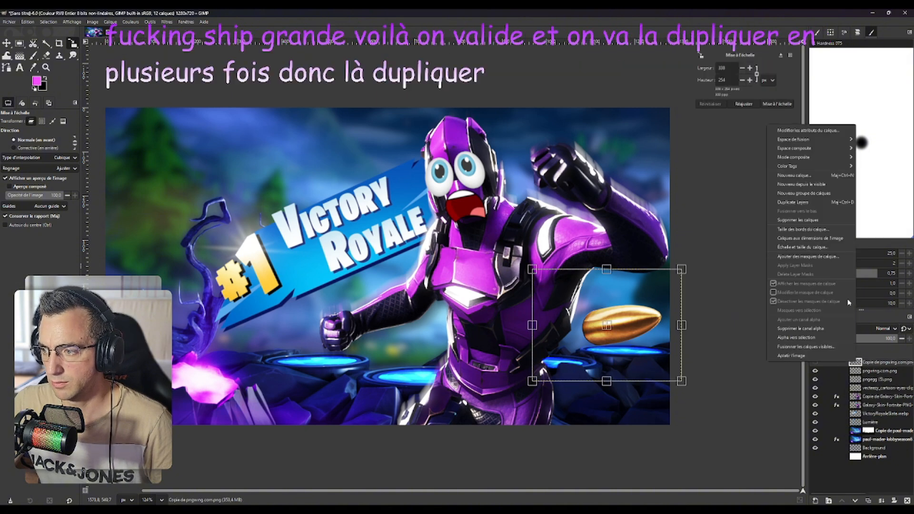
click(810, 203)
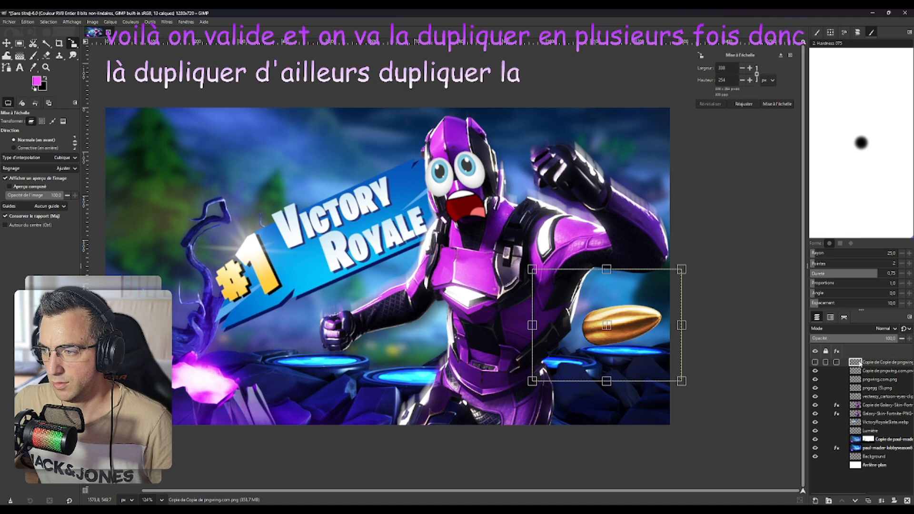
right_click(859, 362)
click(809, 203)
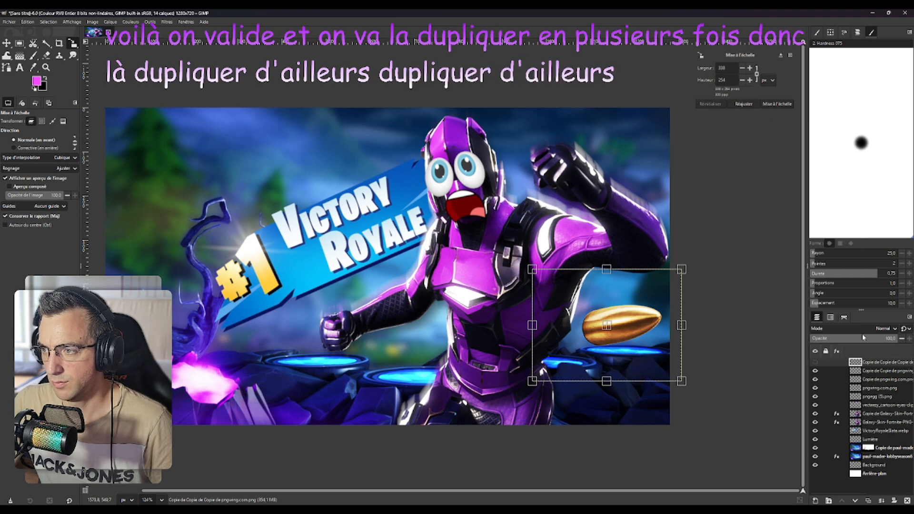
right_click(862, 364)
click(810, 205)
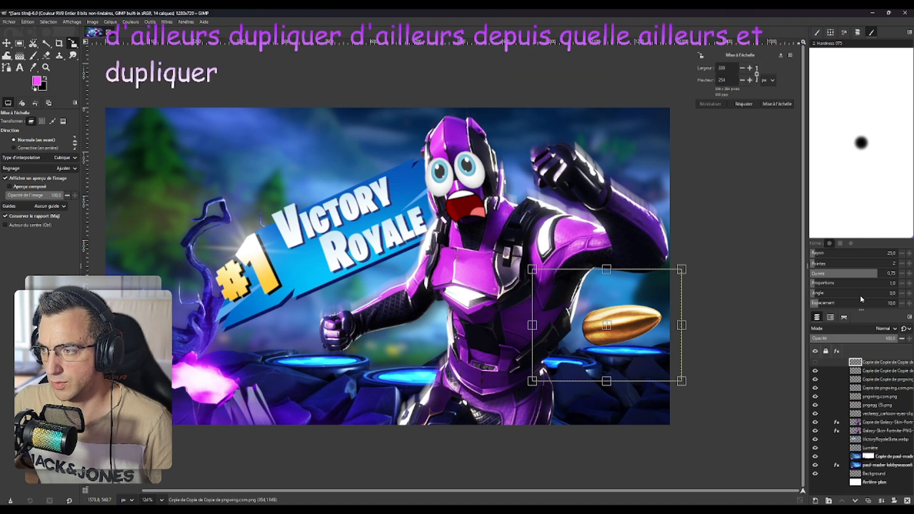
Scale the first bullet copy down to about 231 × 174 px and place it beside the character's raised fist.
click(858, 379)
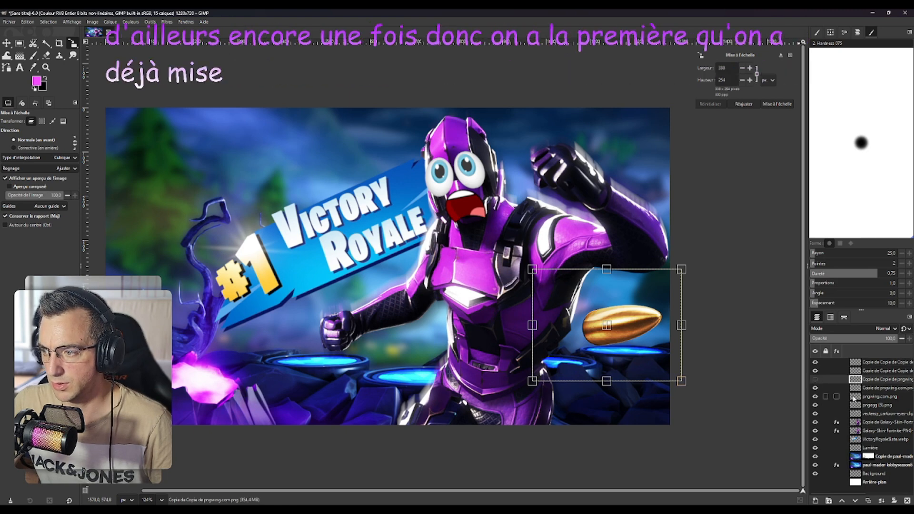
click(858, 396)
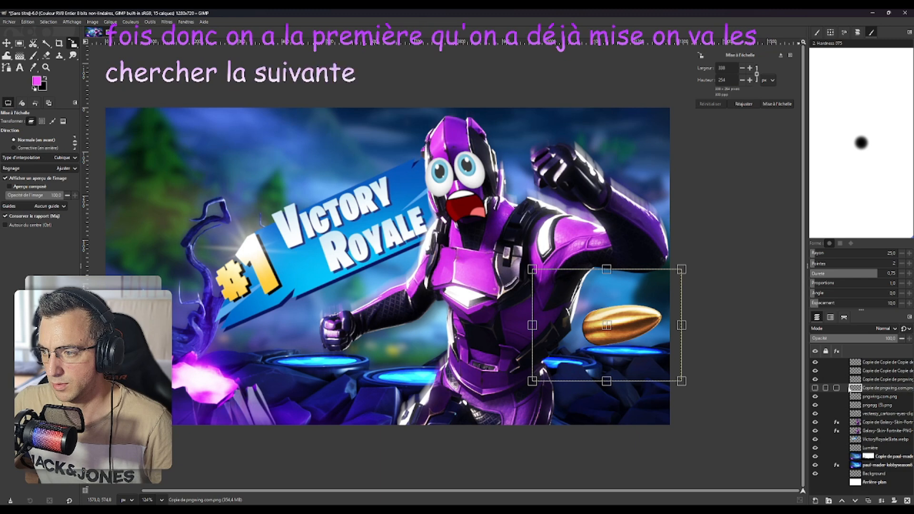
drag(607, 315, 590, 137)
drag(592, 95, 590, 130)
drag(589, 167, 587, 149)
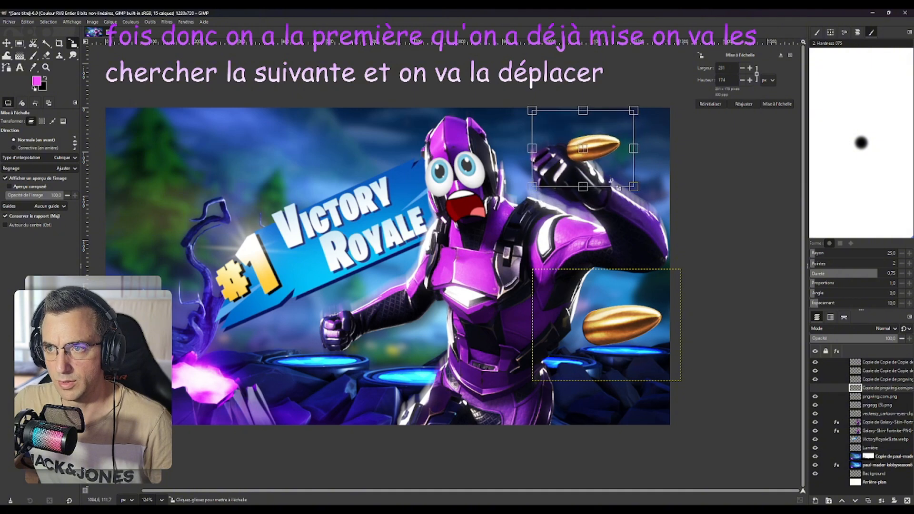
Add another bullet copy to the canvas, shrink it to a small size, and place it in front of the character's waist.
click(881, 379)
click(581, 339)
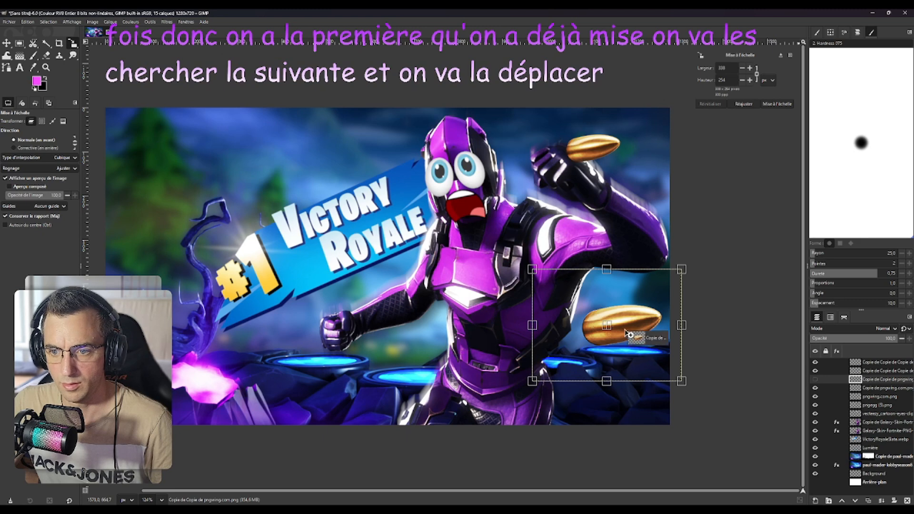
drag(598, 328, 379, 270)
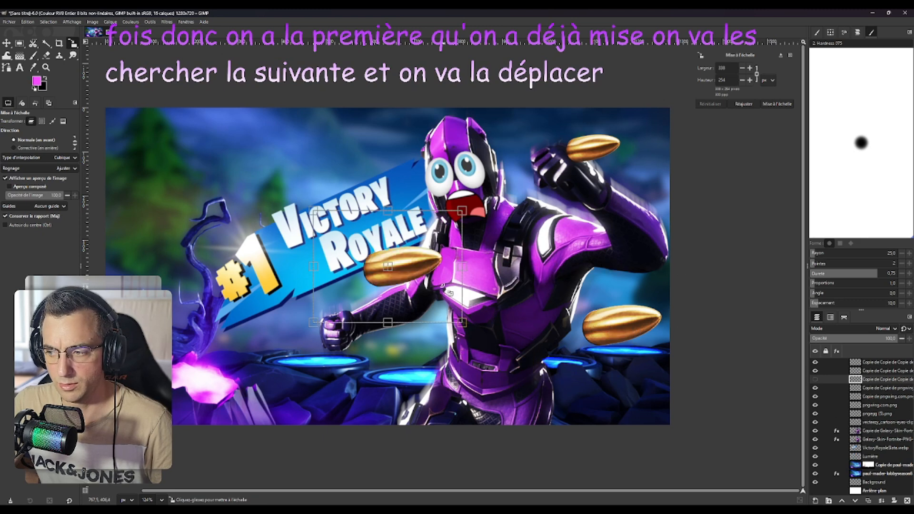
drag(388, 267, 431, 339)
drag(435, 289, 447, 329)
Add one more bullet copy, scale it to about 187 × 141 px, and place it above the banner next to the character's head.
click(857, 370)
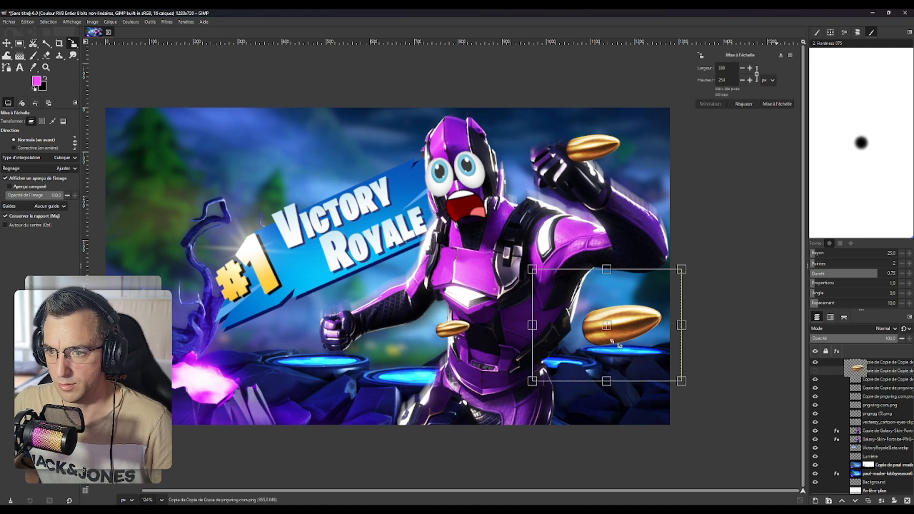
drag(607, 324, 610, 328)
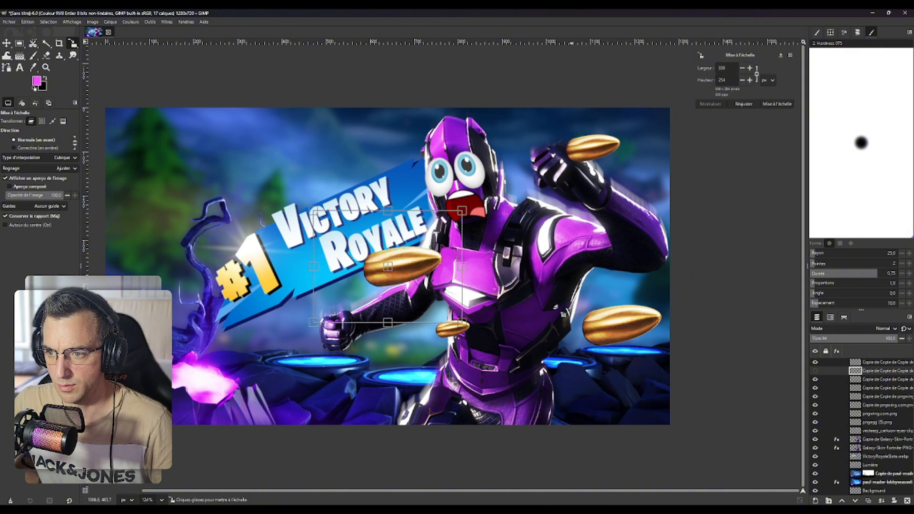
drag(388, 268, 370, 142)
drag(364, 81, 364, 125)
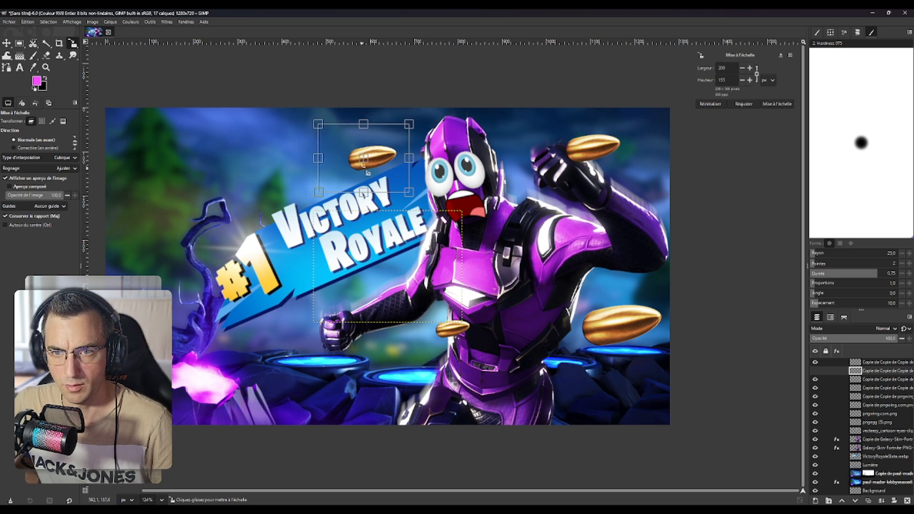
drag(365, 169, 372, 140)
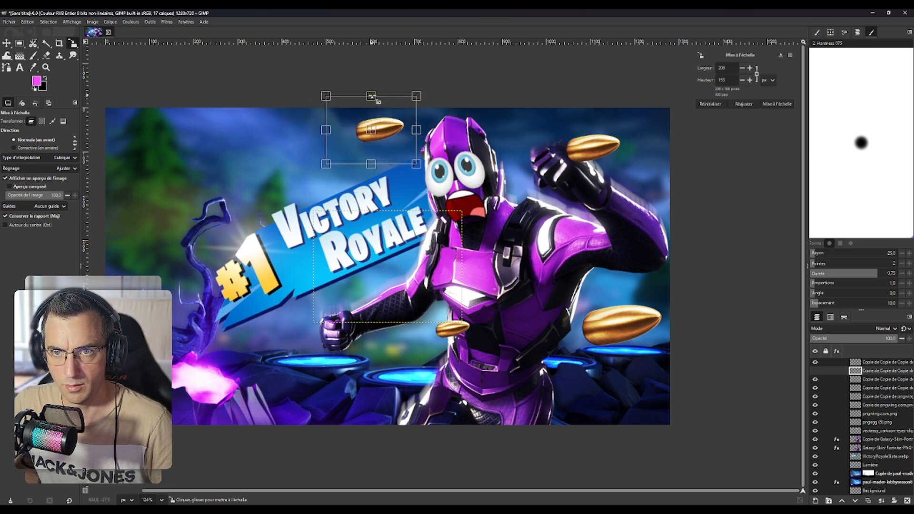
drag(371, 96, 391, 132)
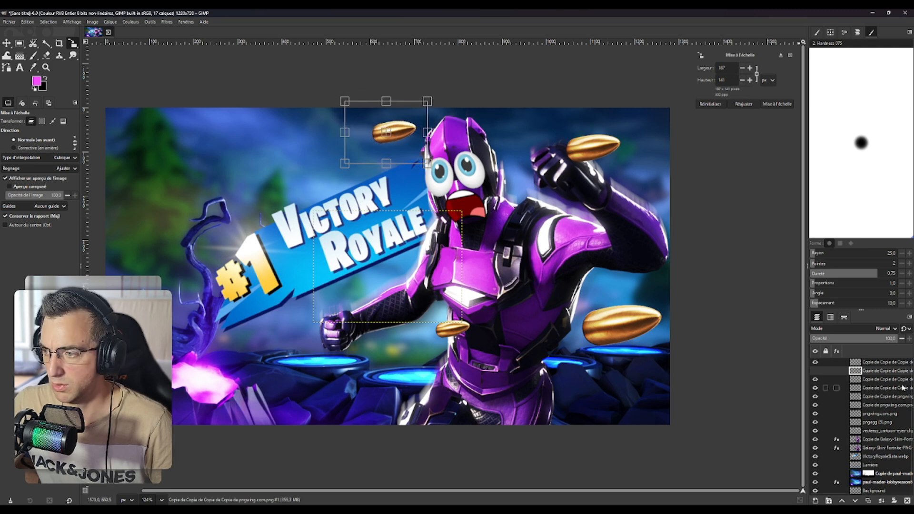
click(873, 365)
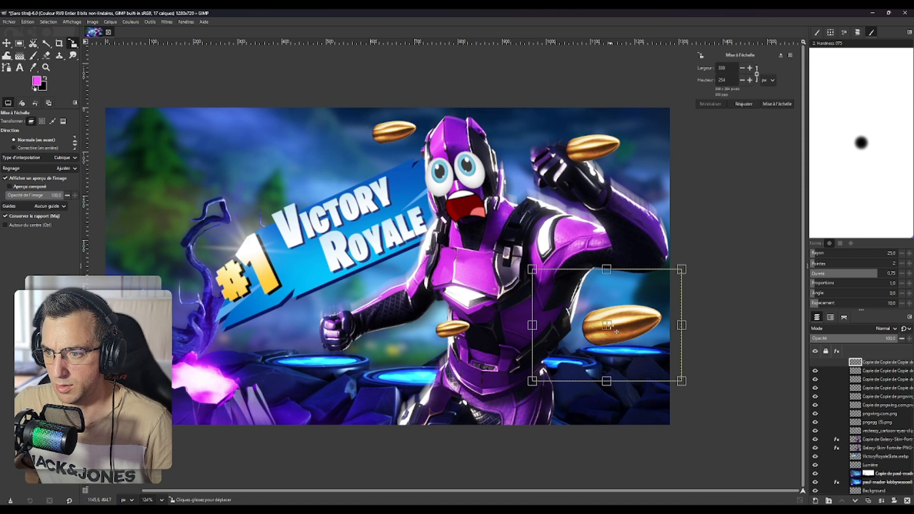
Shrink the newest bullet copy to about 102 px high and place it at the upper edge of the Victory Royale banner.
drag(616, 331, 331, 195)
drag(322, 134, 342, 194)
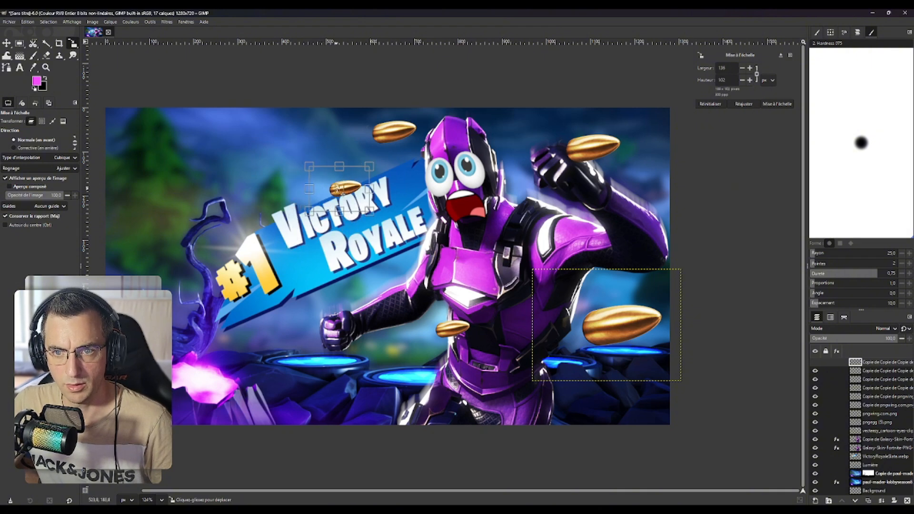
click(870, 373)
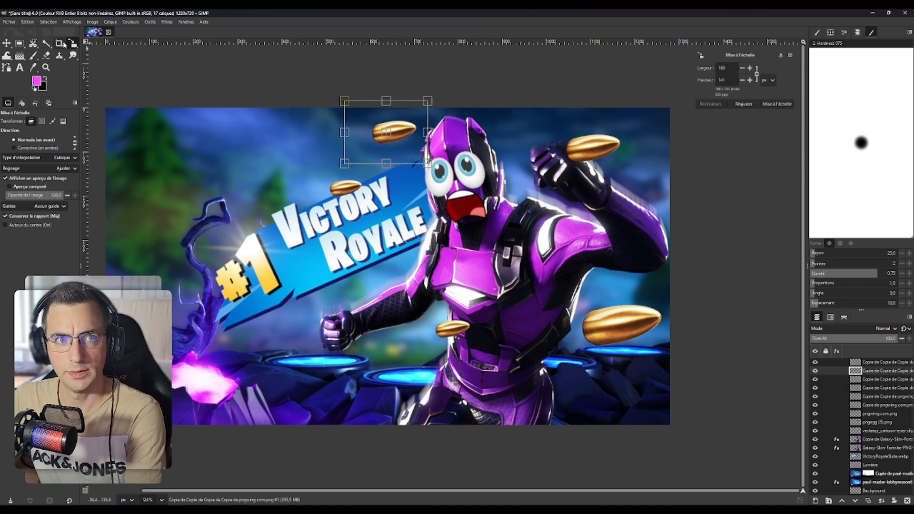
Toggle the visibility of the bullet layers one by one to identify which bullet each layer holds.
click(6, 43)
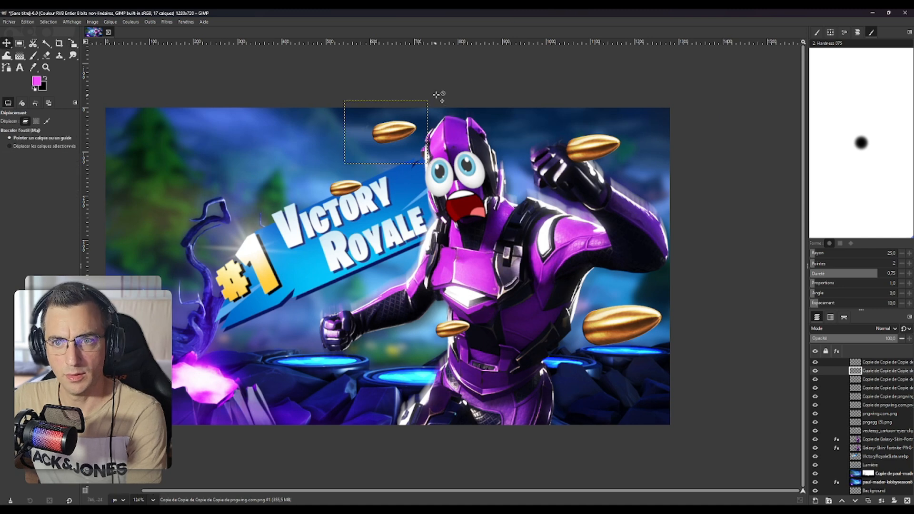
click(815, 362)
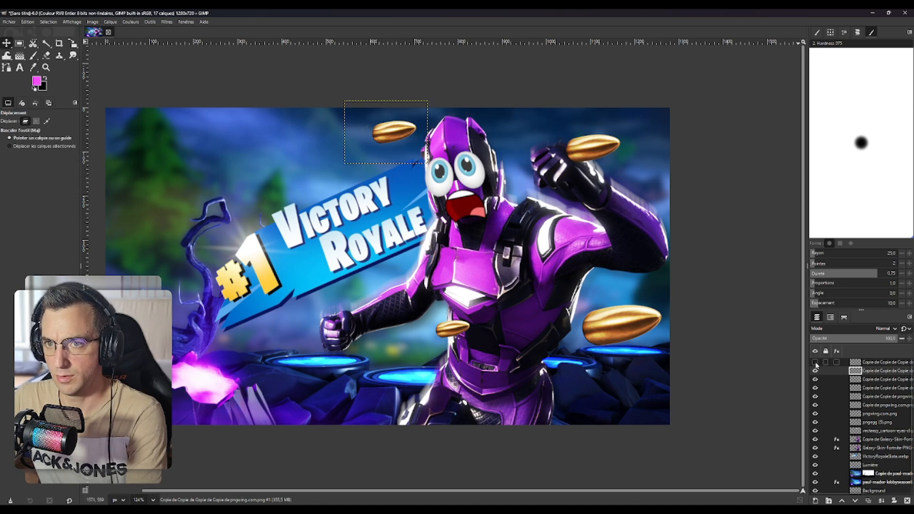
click(815, 371)
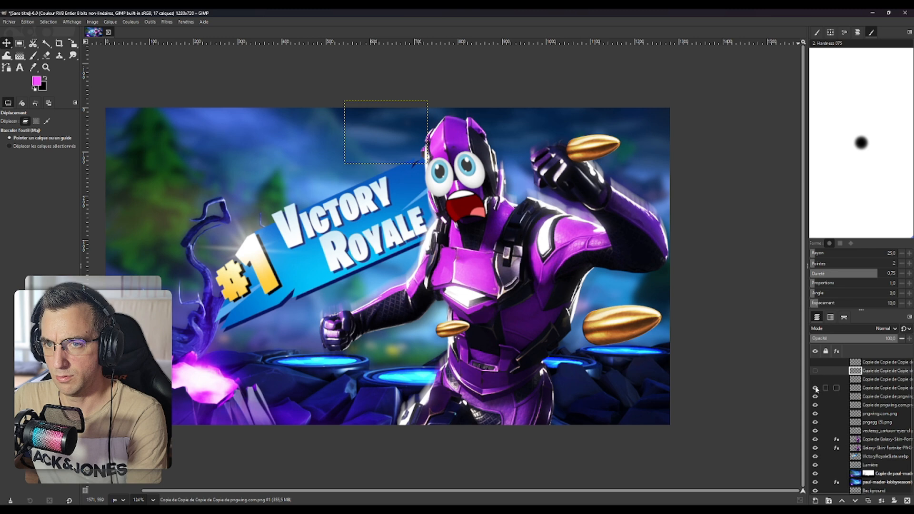
click(814, 388)
click(816, 397)
click(815, 406)
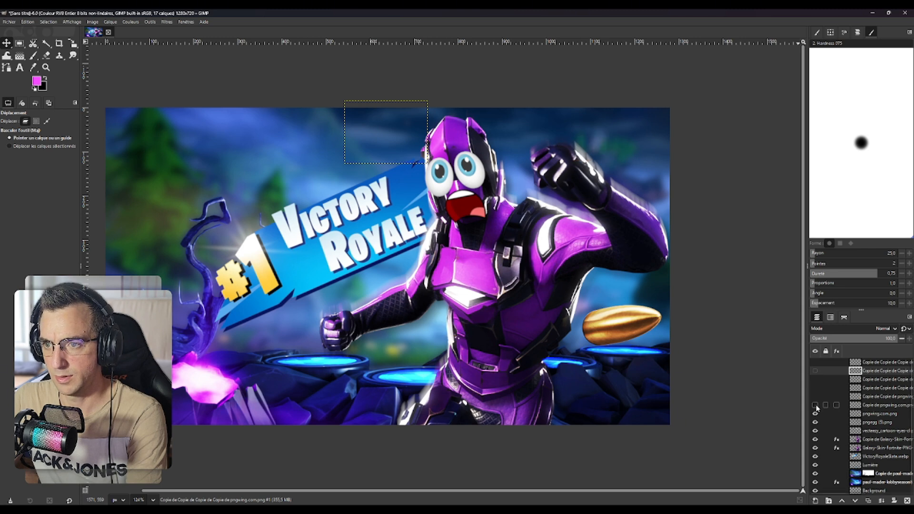
click(815, 414)
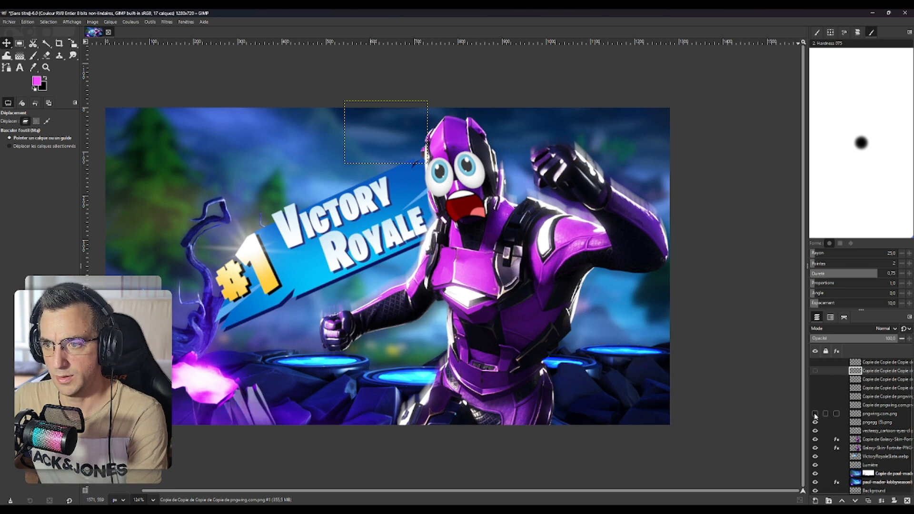
click(814, 414)
click(815, 405)
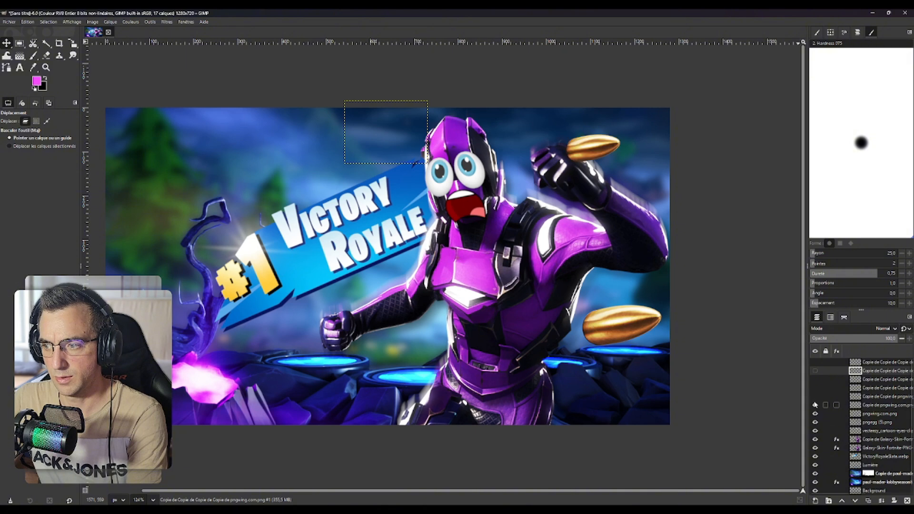
click(815, 397)
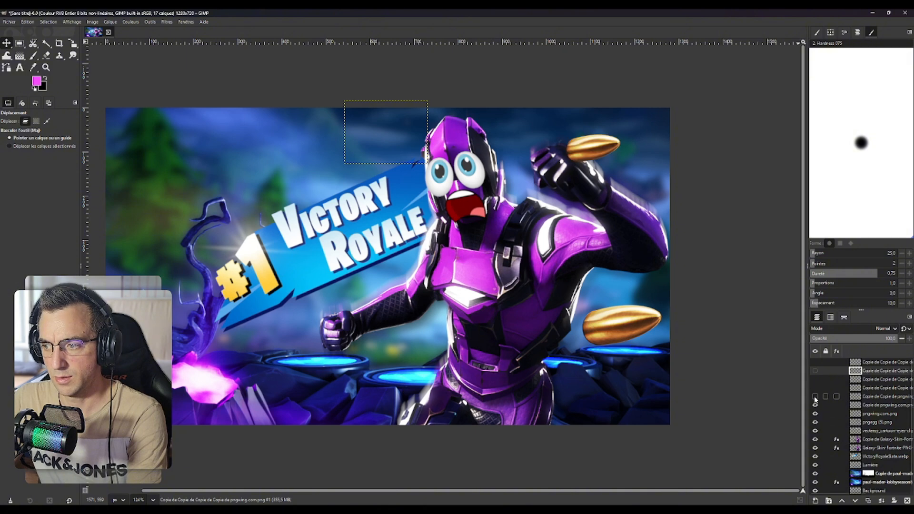
click(815, 405)
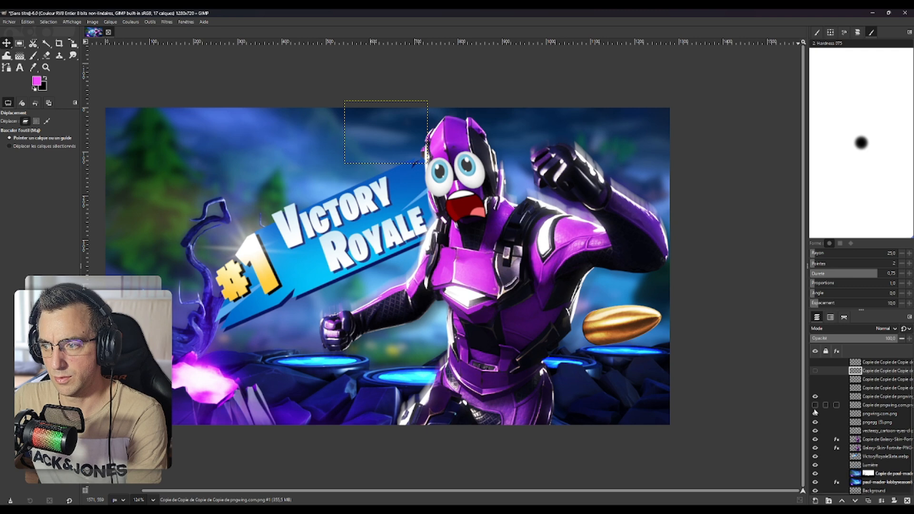
click(815, 405)
click(815, 406)
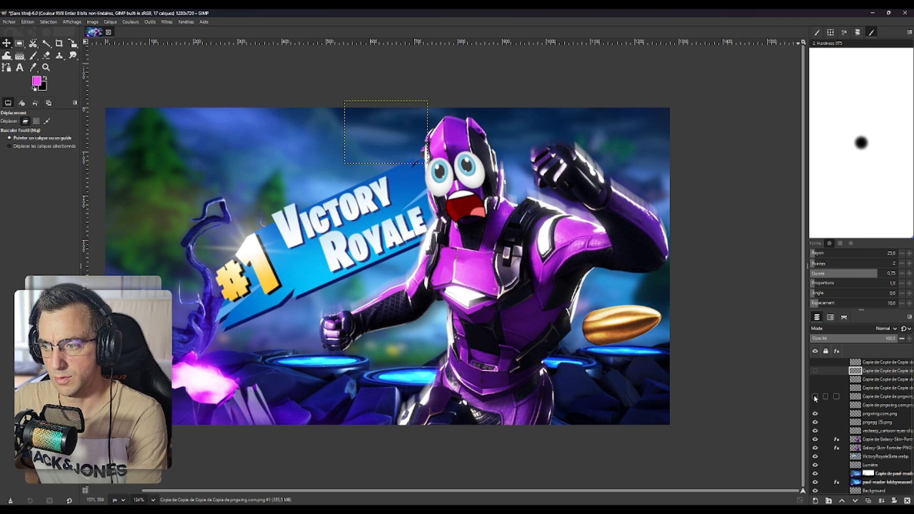
Delete the redundant full-size bullet copy that overlaps the large bullet beside the character's hip.
click(878, 397)
right_click(870, 399)
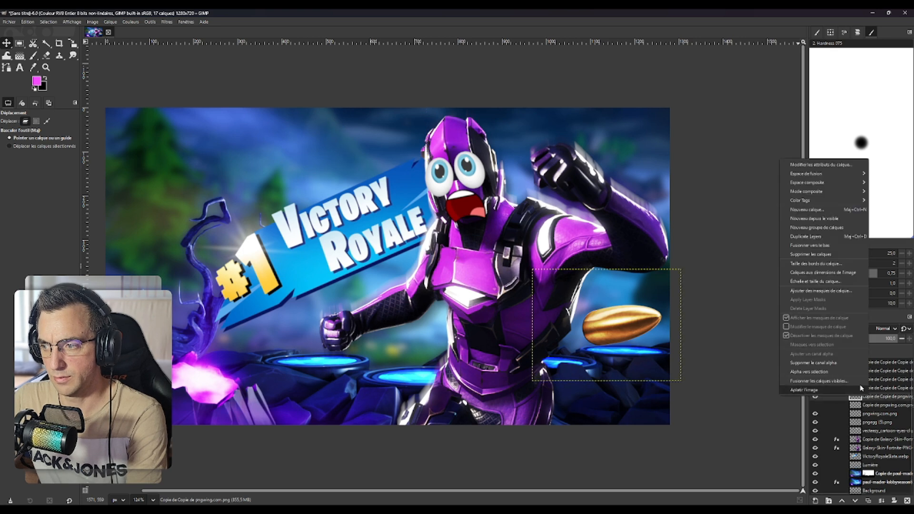
click(827, 255)
Check the remaining bullet copies by toggling them, and make all hidden bullet layers visible again.
click(815, 397)
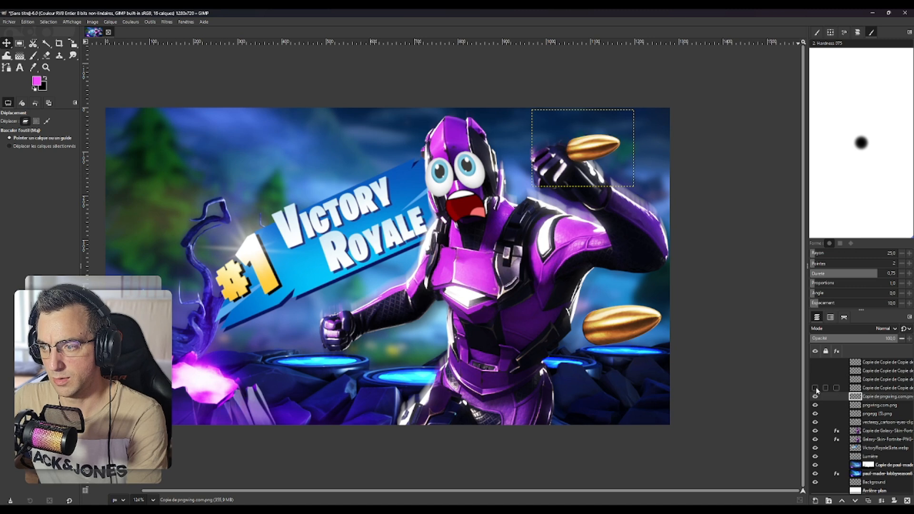
click(815, 397)
click(815, 396)
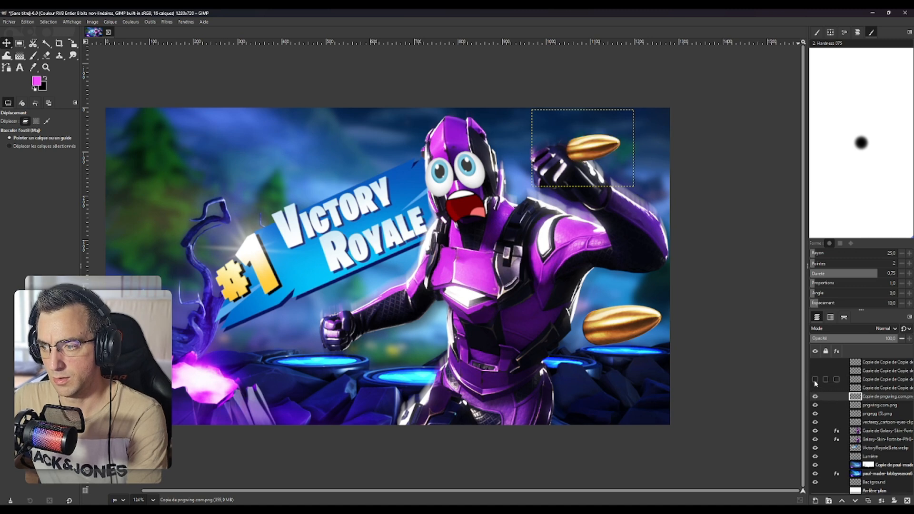
click(815, 388)
click(815, 388)
click(815, 388)
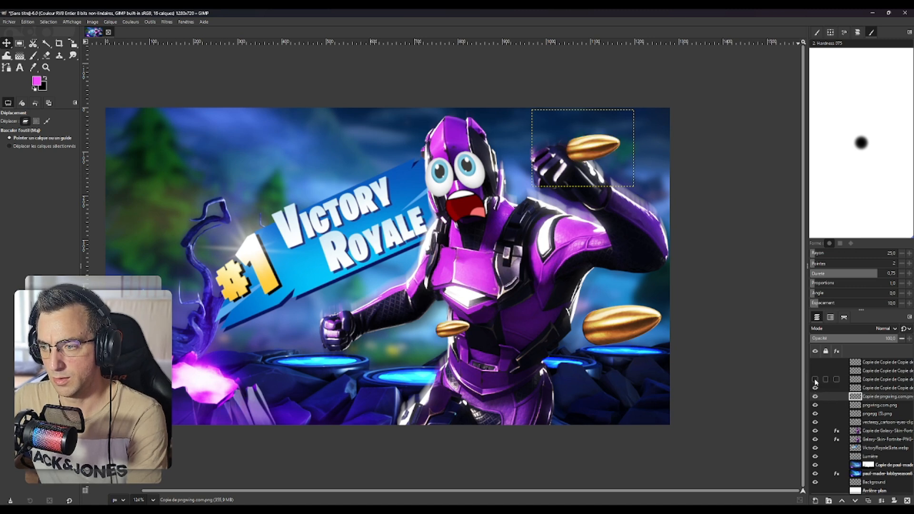
click(815, 371)
click(815, 363)
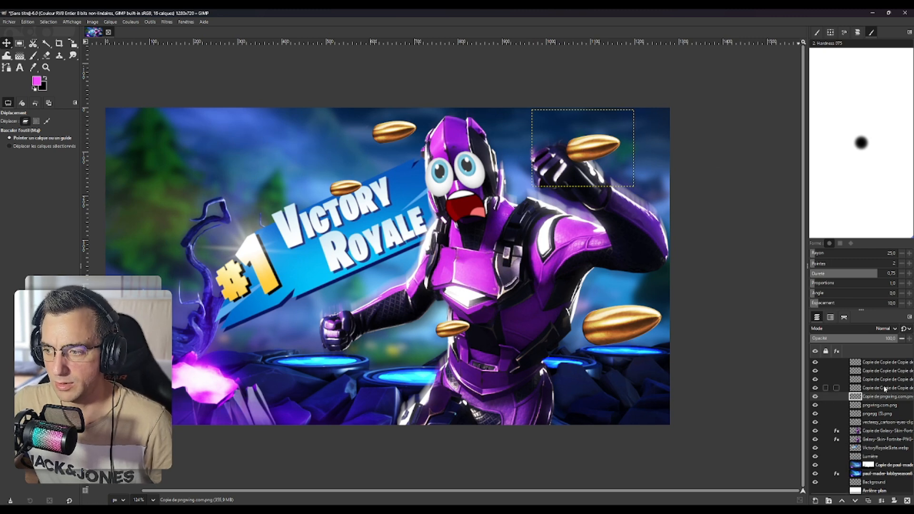
Move the fist bullet's layer beneath the character layers and apply a linear motion blur with length about 12.9 and angle -7.47.
drag(875, 399, 865, 445)
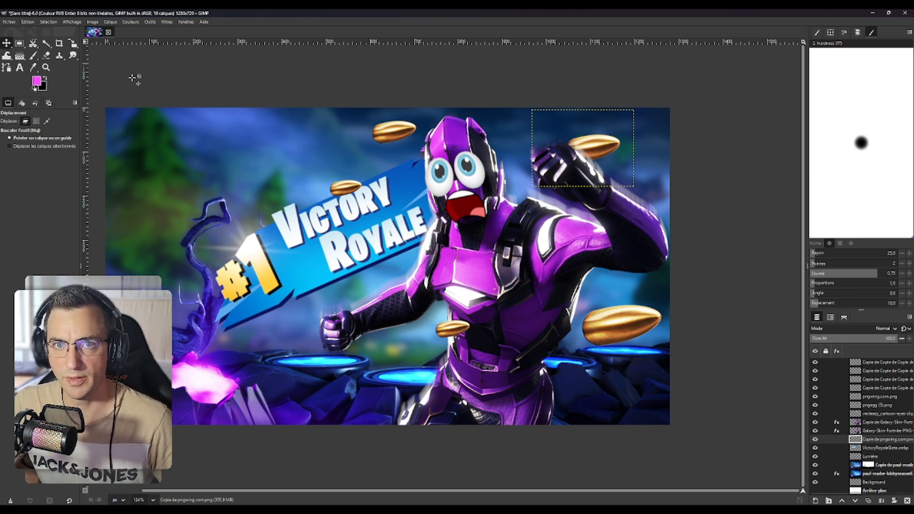
click(168, 22)
mouse_move(239, 67)
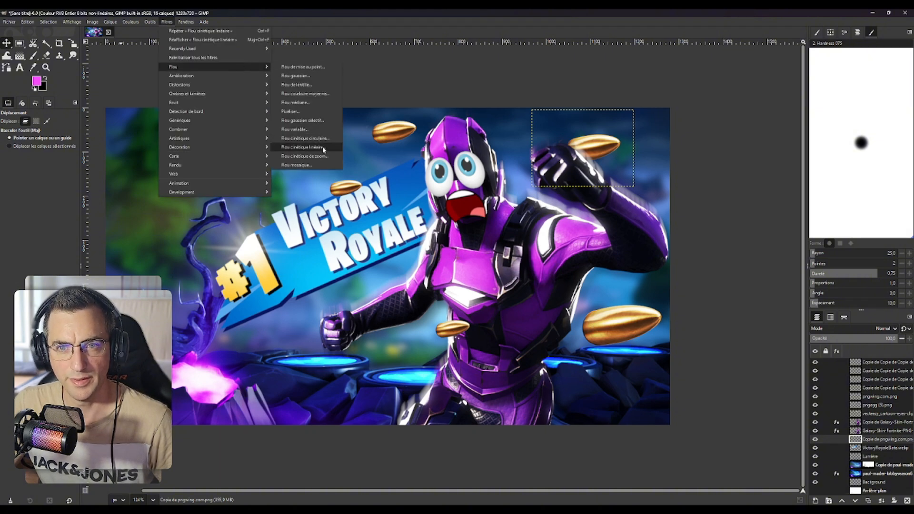
click(302, 148)
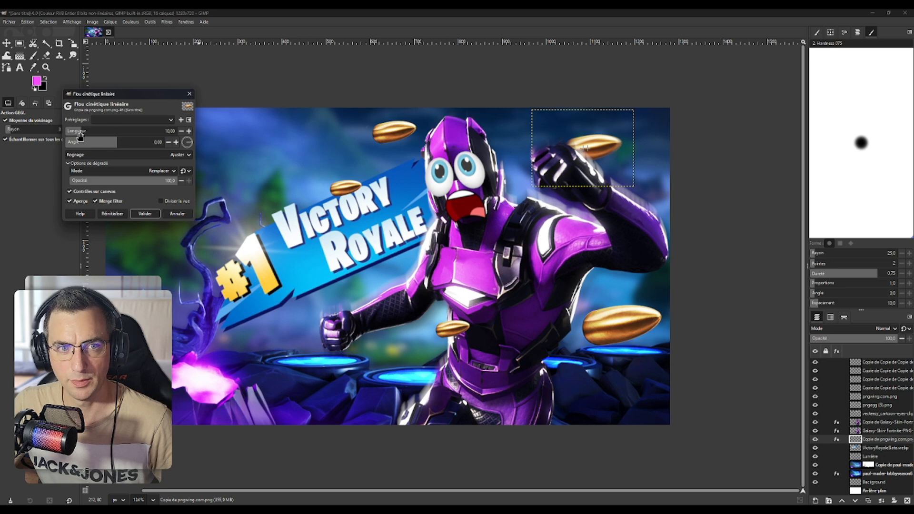
mouse_move(111, 142)
mouse_down()
mouse_move(136, 141)
mouse_move(95, 141)
mouse_move(116, 136)
mouse_up()
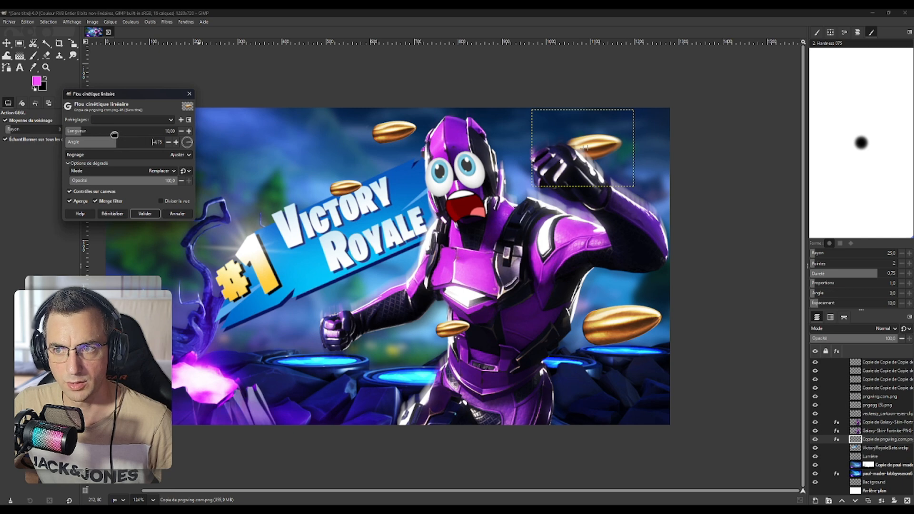
drag(114, 135, 157, 143)
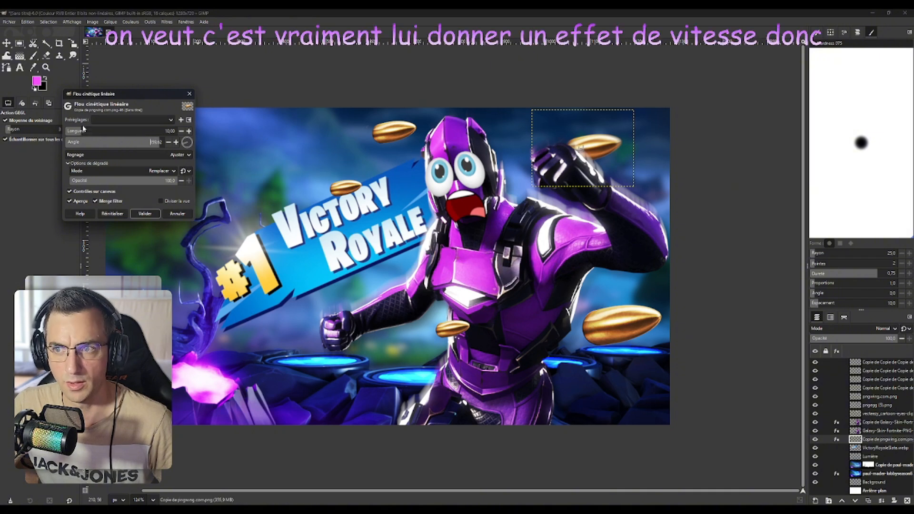
mouse_move(97, 127)
mouse_down()
mouse_move(76, 132)
mouse_move(89, 133)
mouse_up()
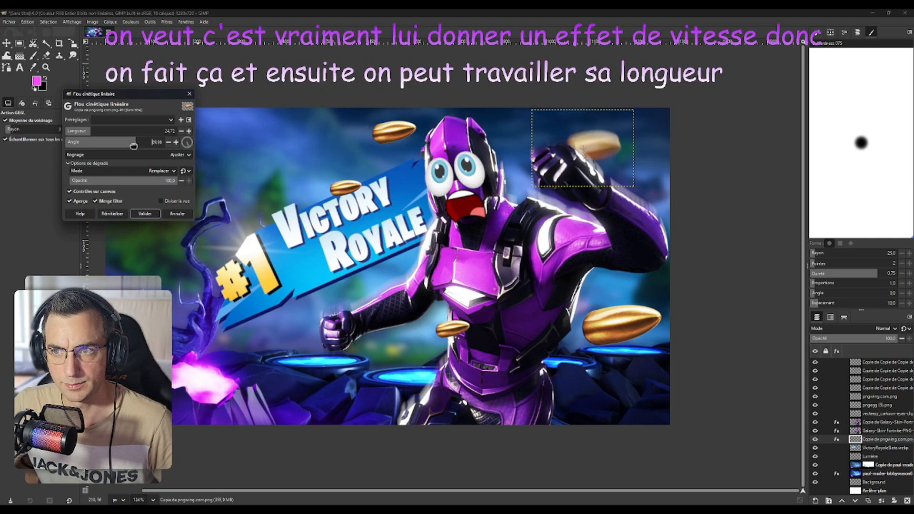
drag(142, 141, 113, 150)
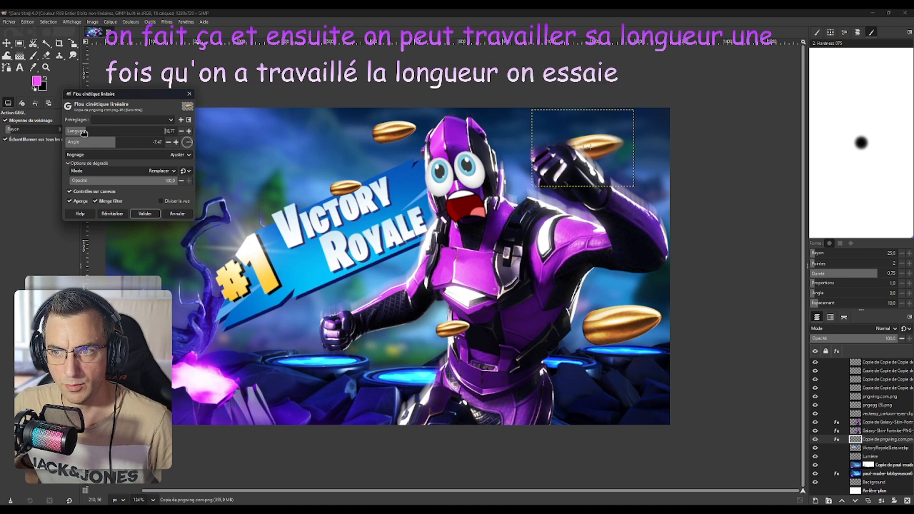
drag(89, 130, 81, 132)
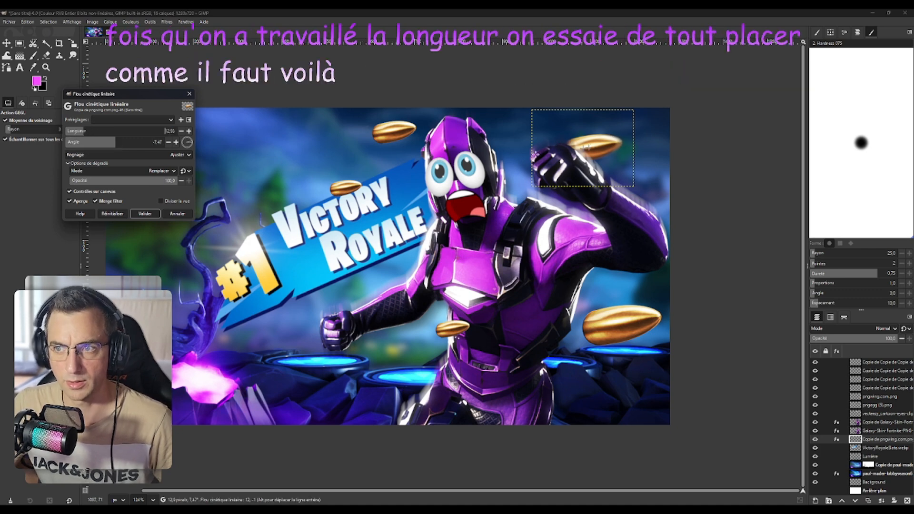
click(144, 214)
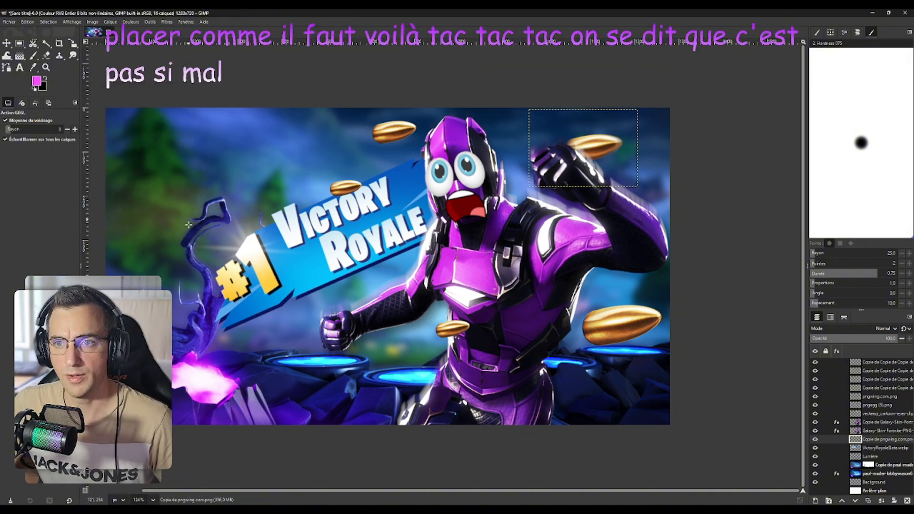
Apply a linear motion blur to the large bullet beside the hip, with length about 24.7 and angle about 175.
click(878, 397)
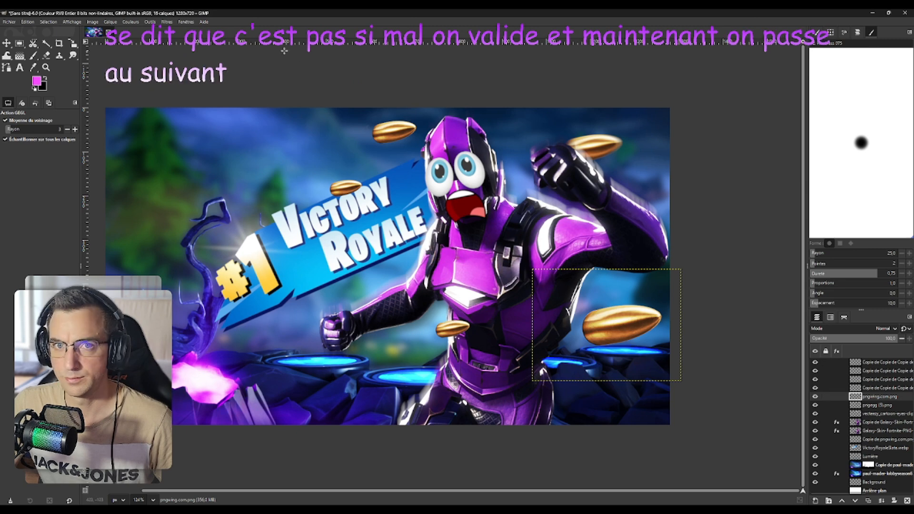
key(ctrl+shift+f)
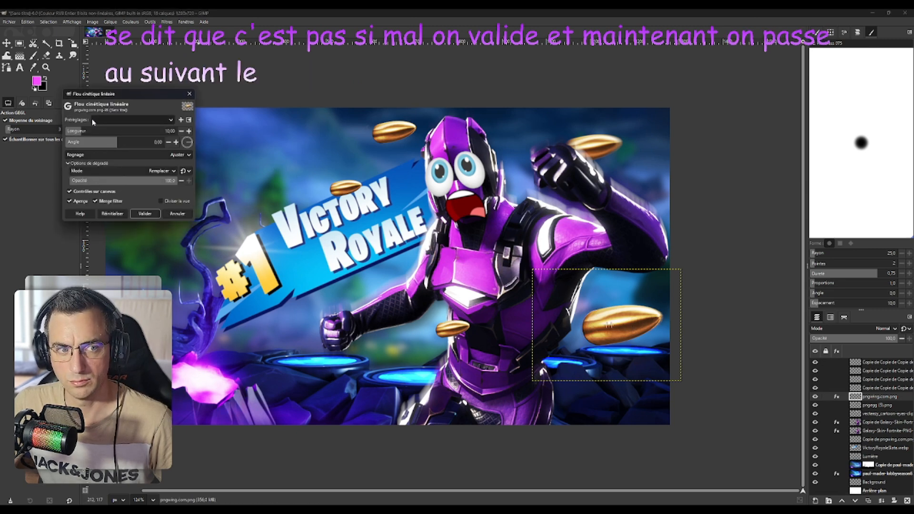
drag(82, 131, 67, 145)
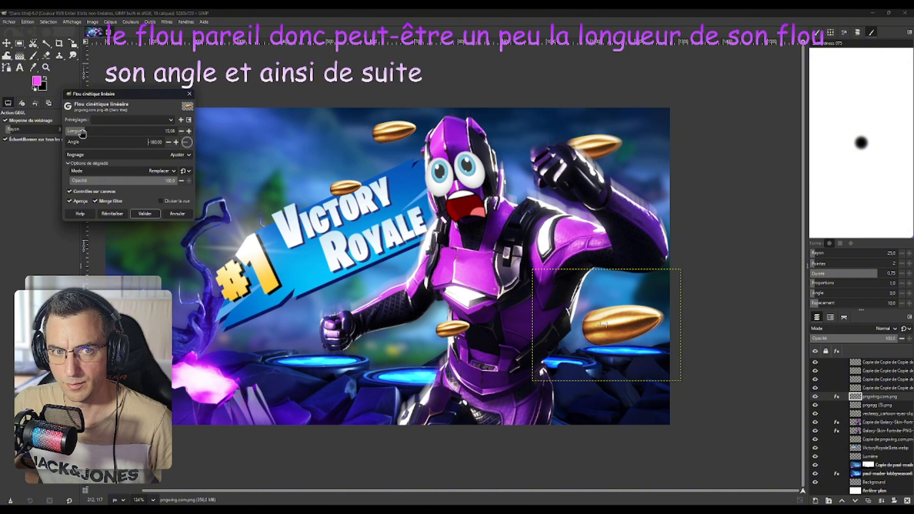
drag(76, 144, 163, 145)
drag(84, 132, 88, 131)
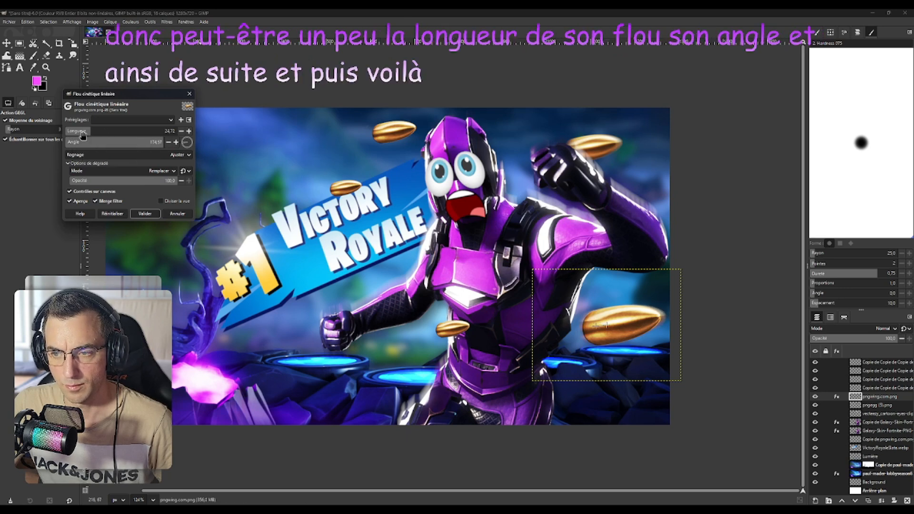
click(144, 214)
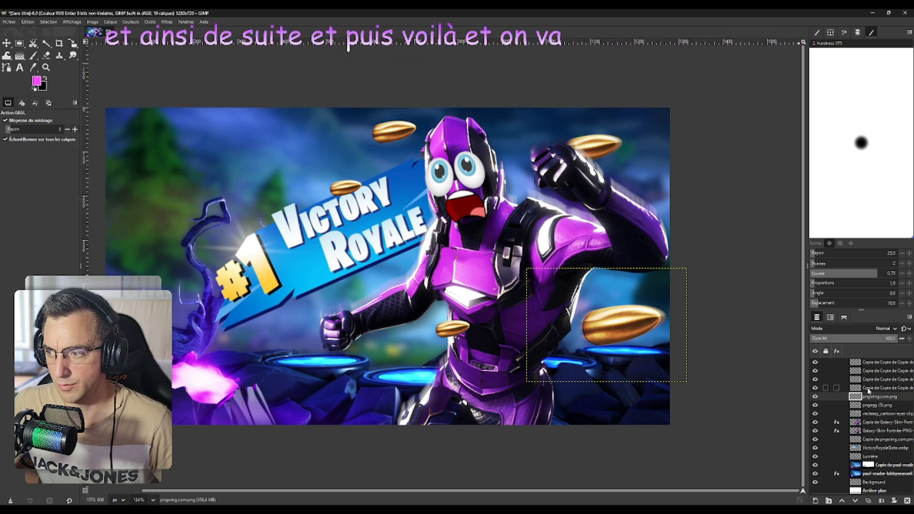
Apply a linear motion blur with length 10 and angle 0 to the small bullet at the character's waist.
click(455, 330)
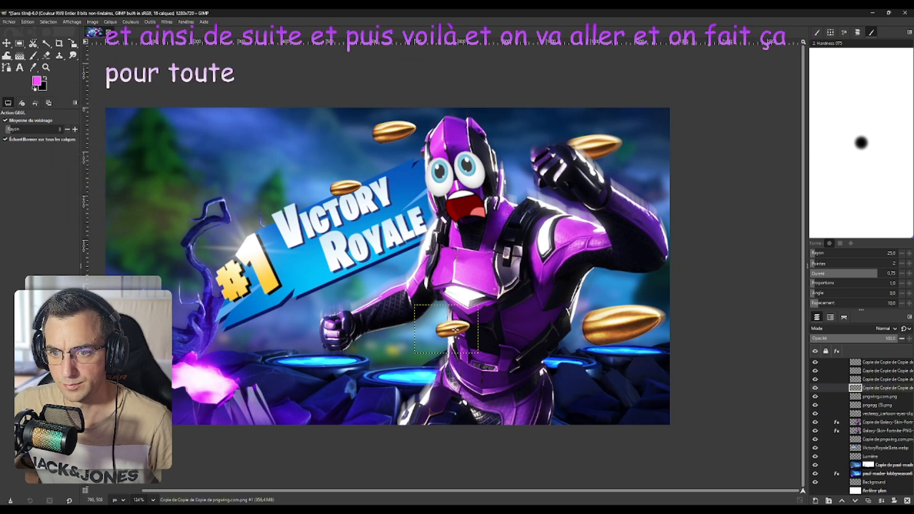
key(ctrl+shift+f)
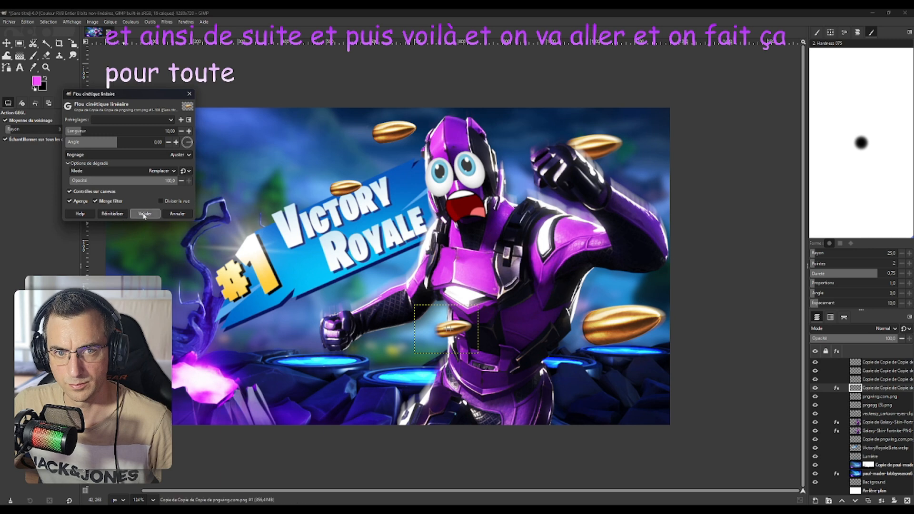
click(143, 214)
Toggle the visibility of the bullet layer above the waist bullet's layer to check which bullet it holds.
click(835, 379)
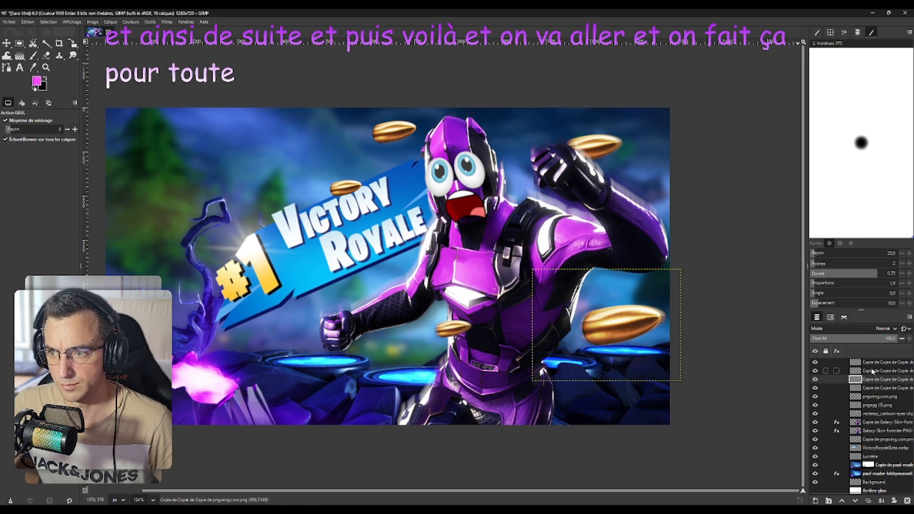
click(815, 379)
click(815, 380)
click(815, 379)
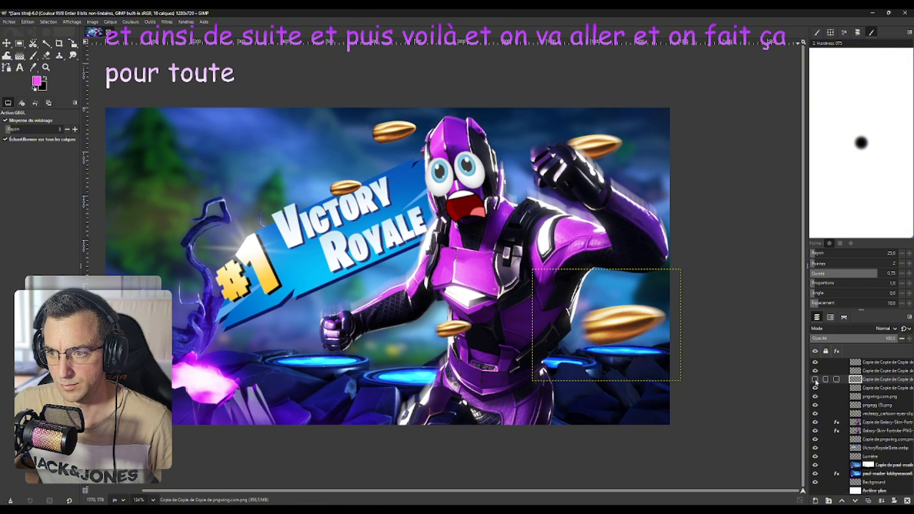
click(815, 379)
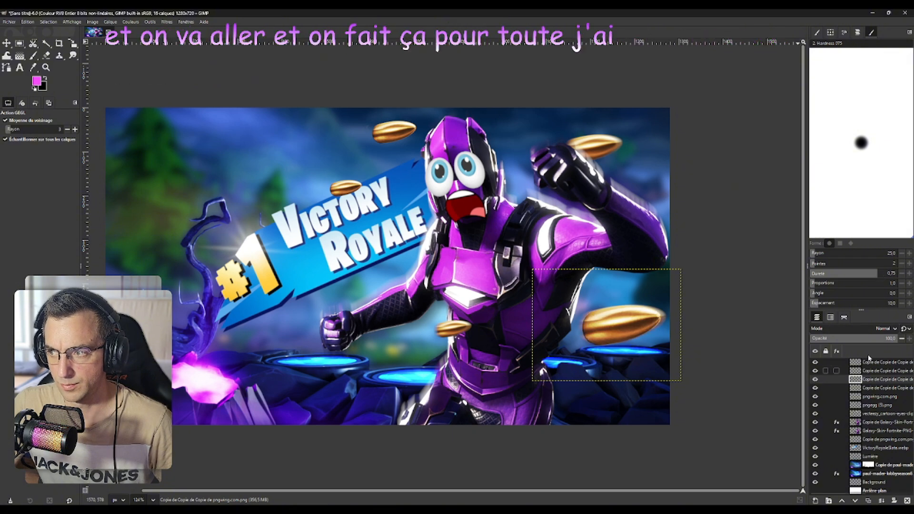
Delete the duplicate layer of the large bullet beside the character's hip.
right_click(873, 377)
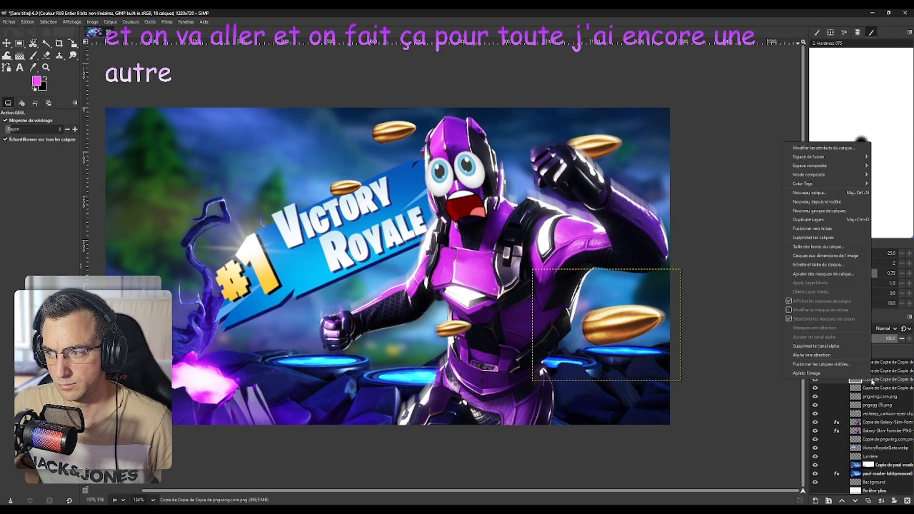
click(817, 239)
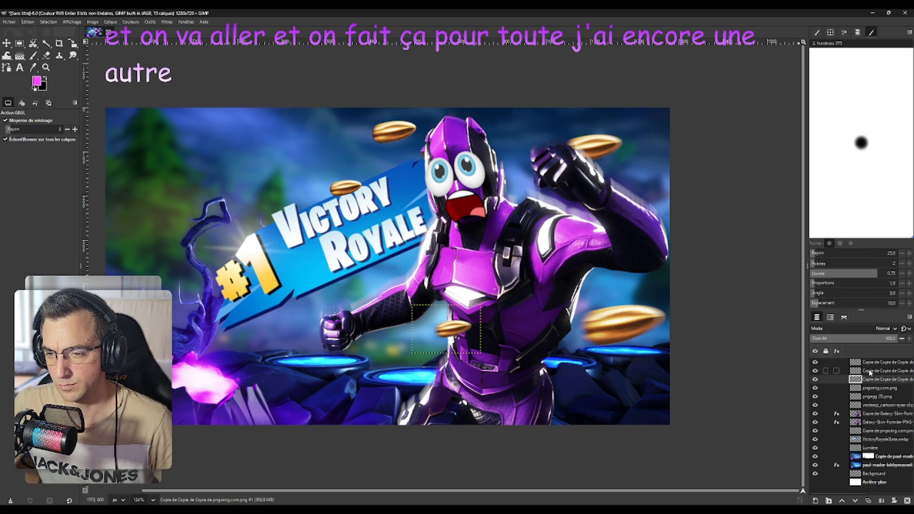
Apply a linear motion blur with length 10 and angle 0 to the bullet beside the head and the one above the banner.
click(856, 371)
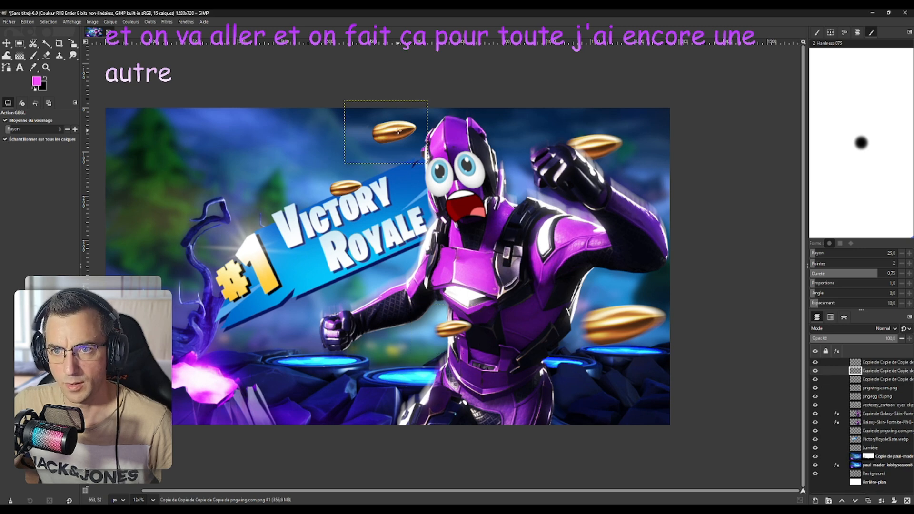
key(ctrl+shift+f)
click(146, 214)
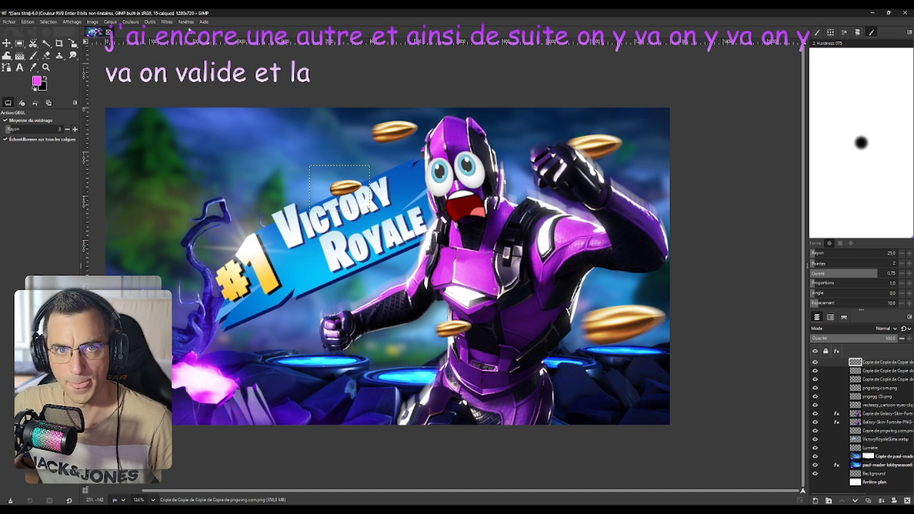
key(ctrl+shift+f)
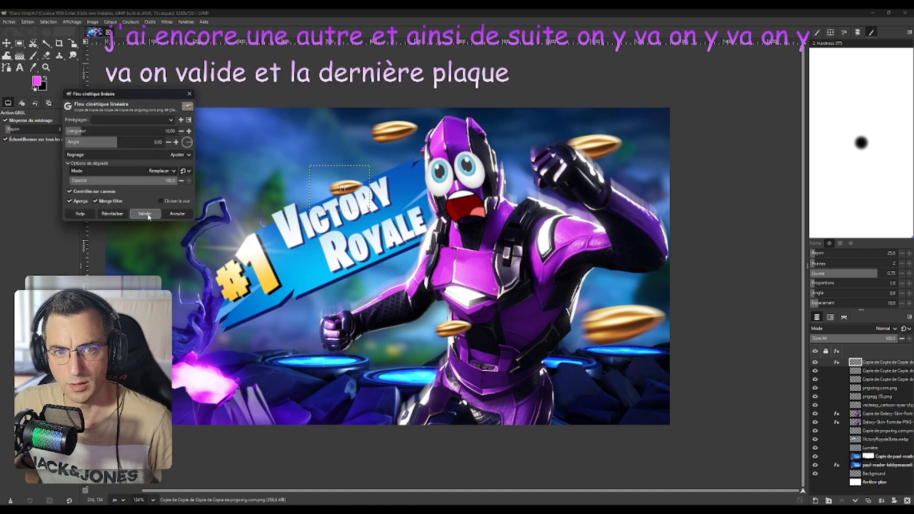
click(147, 214)
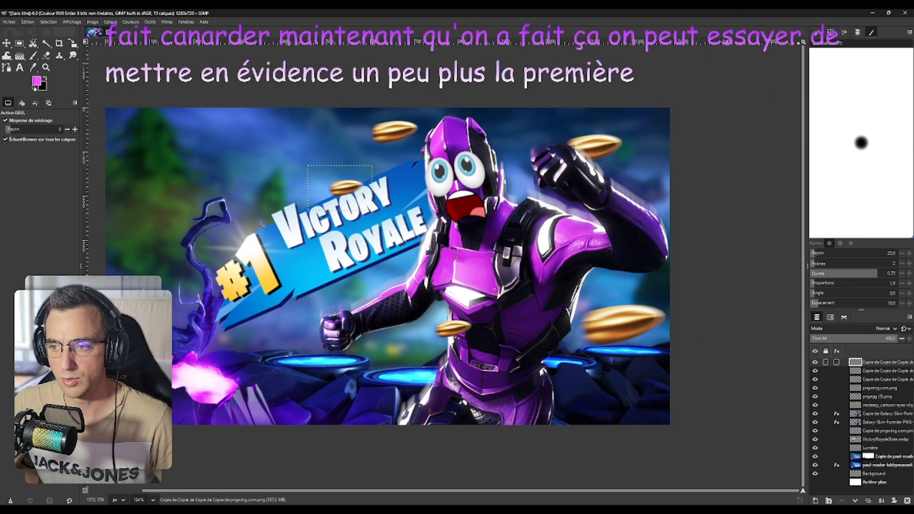
Apply a gradient flare to the large bullet's layer beside the hip, centred at X 157, Y 123 px with radius 100.
click(876, 397)
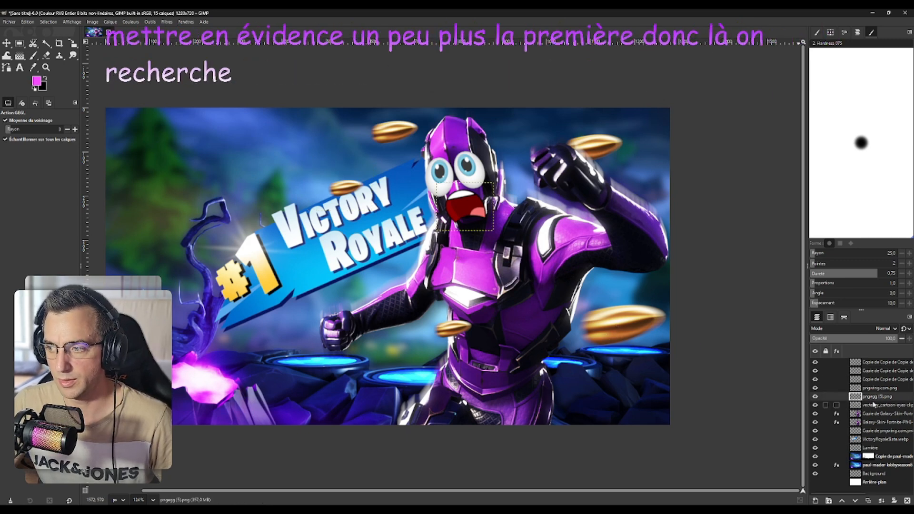
click(878, 388)
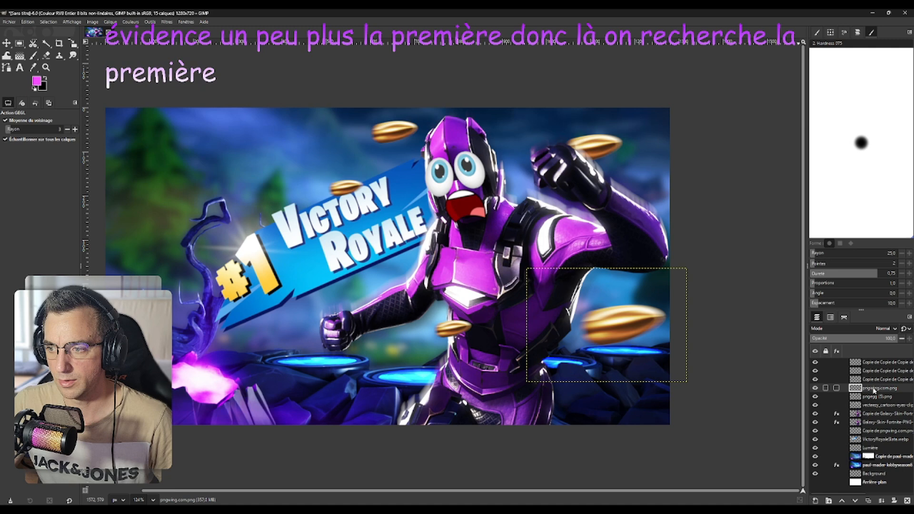
click(167, 22)
mouse_move(223, 92)
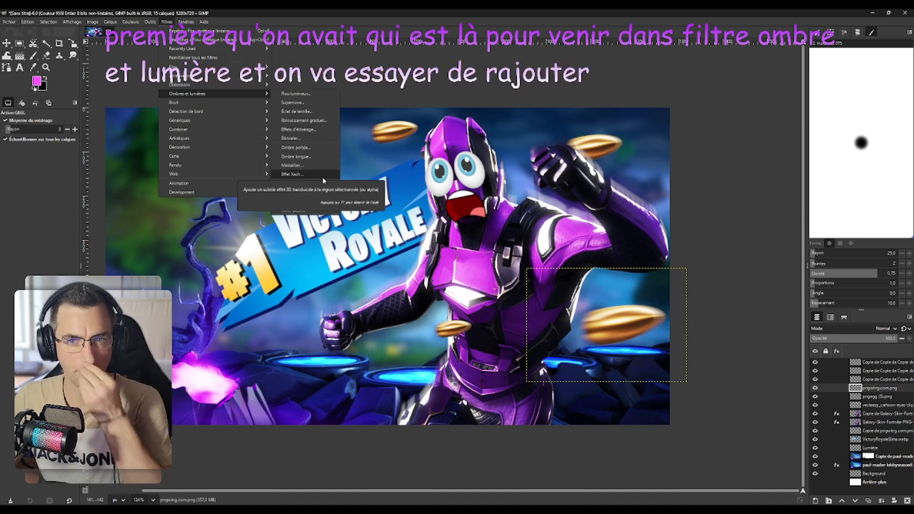
click(322, 120)
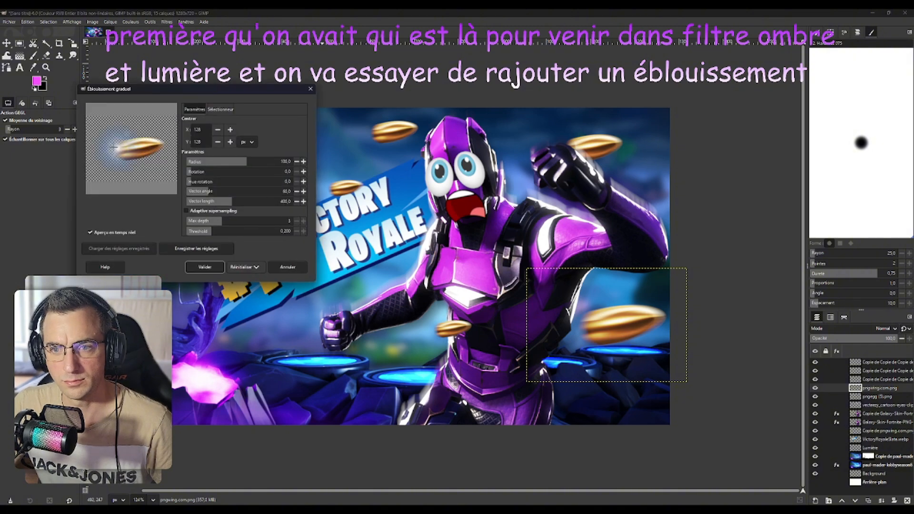
mouse_move(133, 149)
mouse_down()
mouse_move(152, 142)
mouse_move(126, 147)
mouse_up()
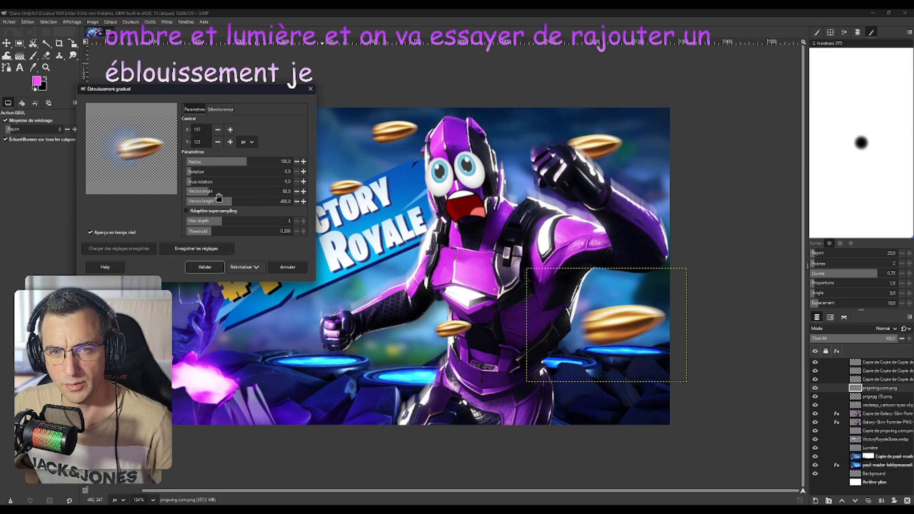
click(204, 268)
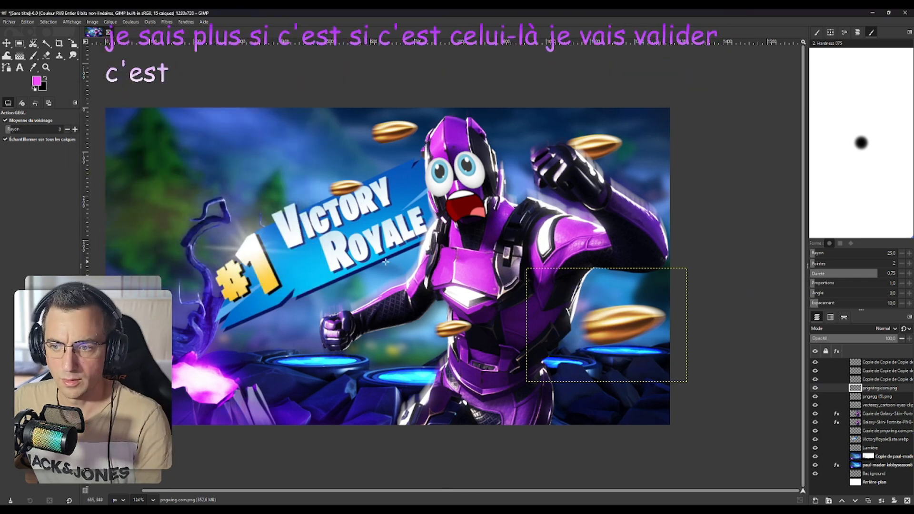
Apply a lens flare to the large bullet's layer, positioned at about X 0.45 and Y 0.46.
click(166, 26)
mouse_move(181, 67)
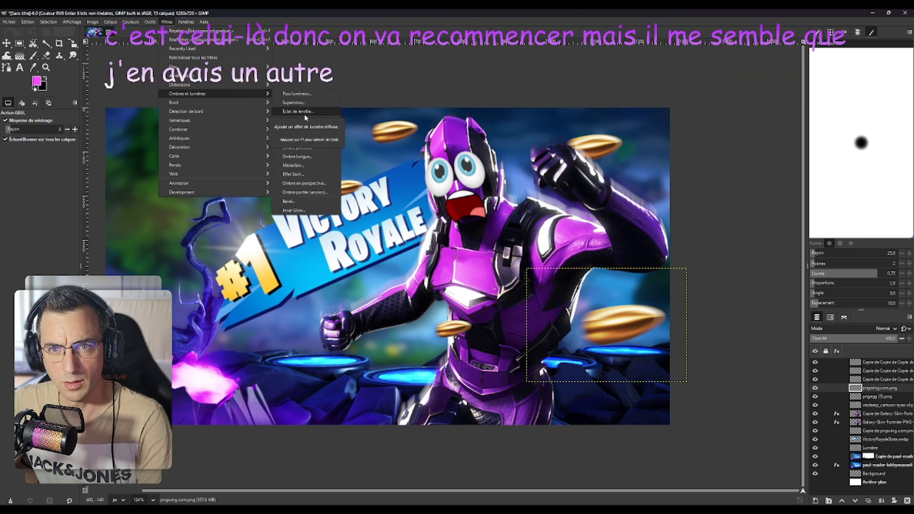
click(320, 111)
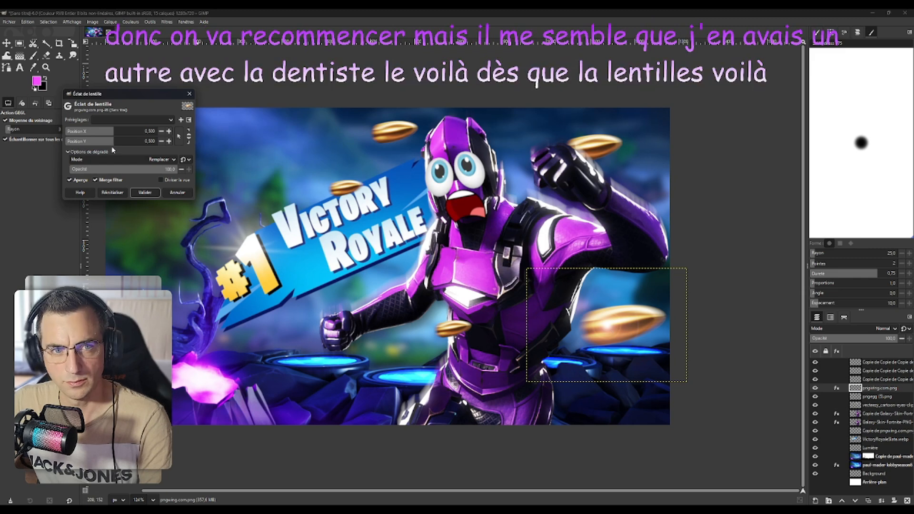
mouse_move(113, 134)
mouse_down()
mouse_move(106, 143)
mouse_move(111, 132)
mouse_move(114, 141)
mouse_up()
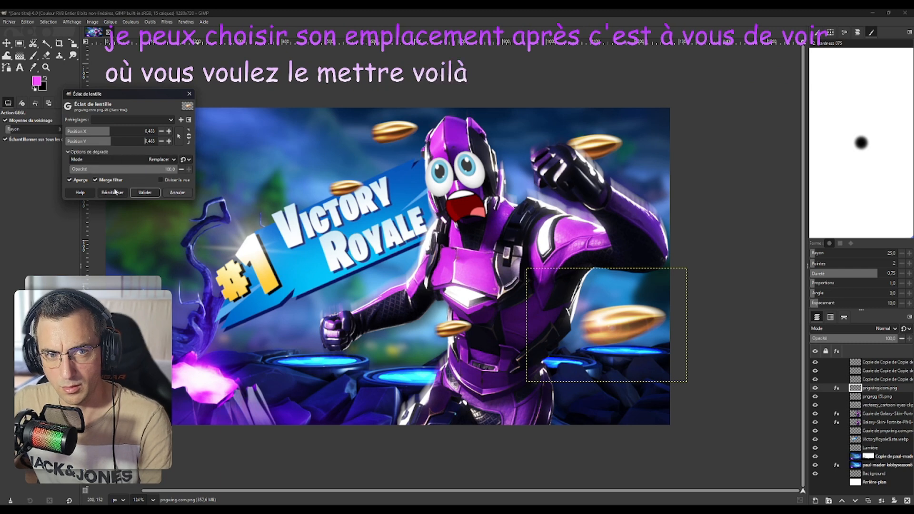
click(146, 193)
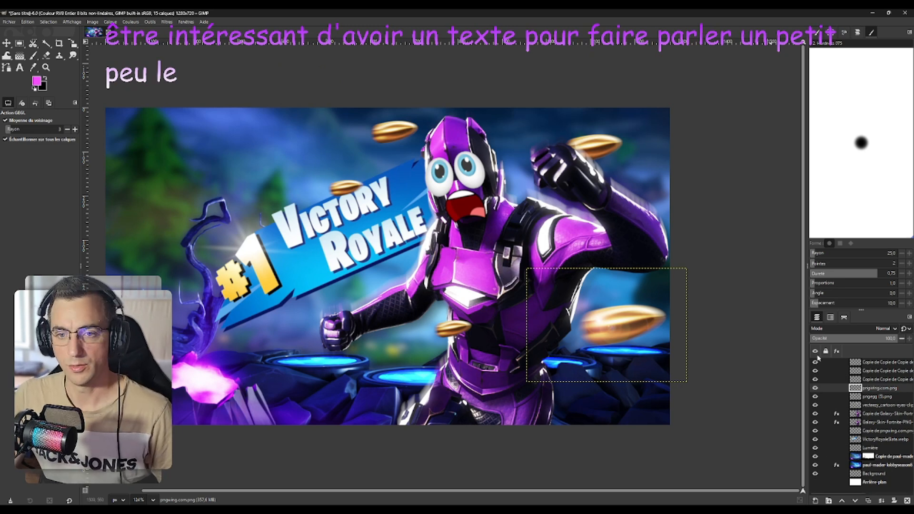
Import the Fortnite logo PNG from the tuto minia folder as a new layer above all the bullet layers.
click(864, 363)
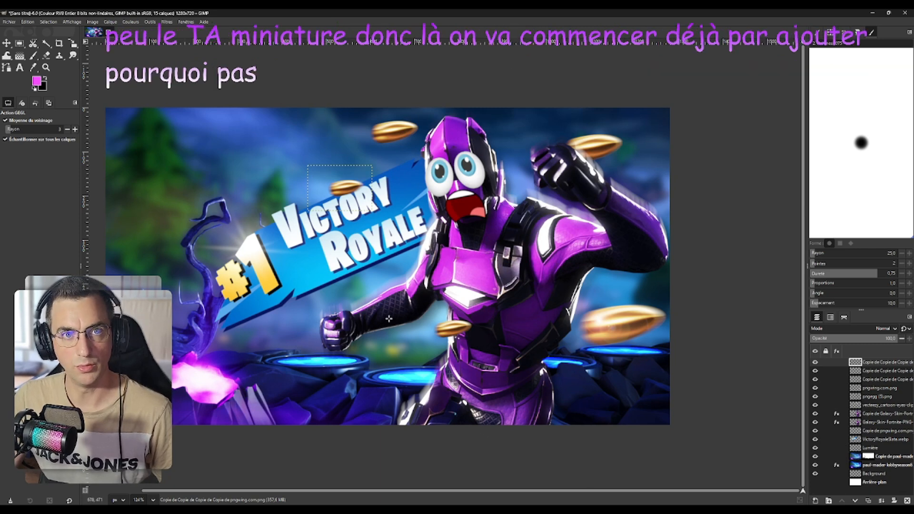
key(alt+Tab)
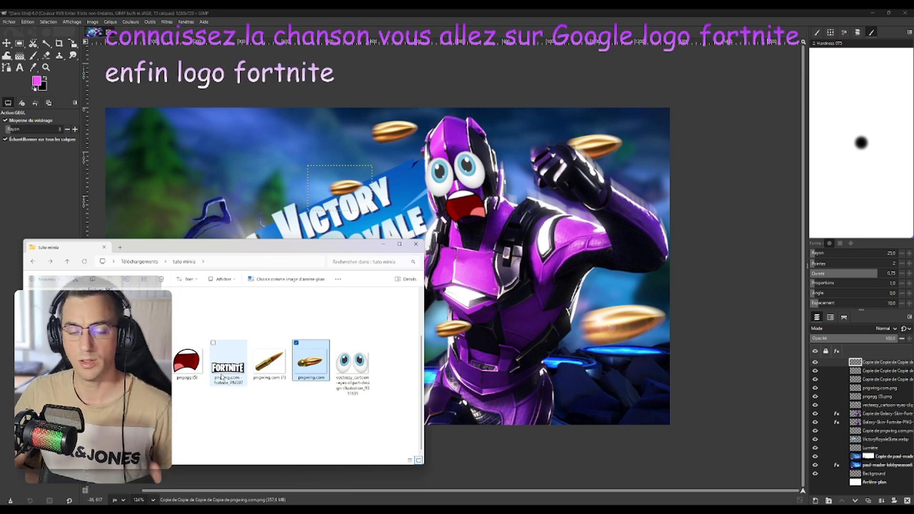
drag(252, 247, 150, 226)
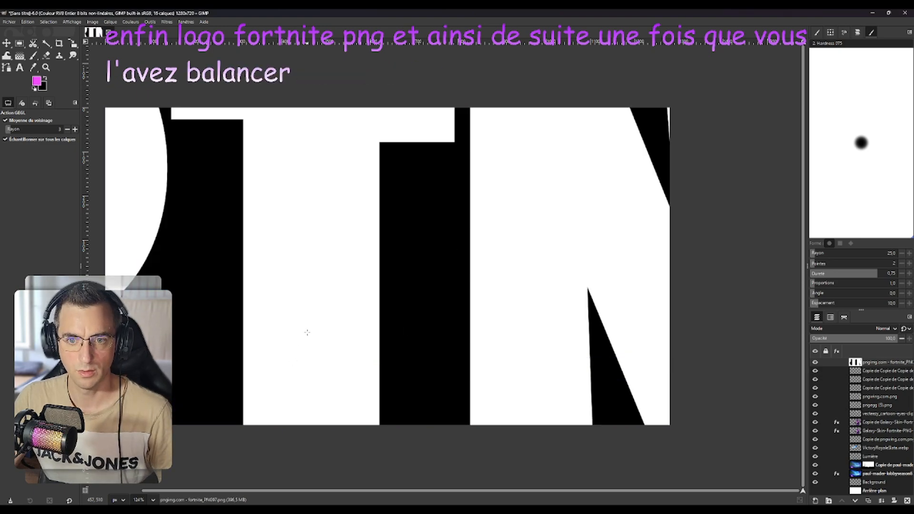
Scale the Fortnite logo down to about 412 × 137 px with proportions kept and move it to the image's lower-left area.
scroll(307, 332, down, 4)
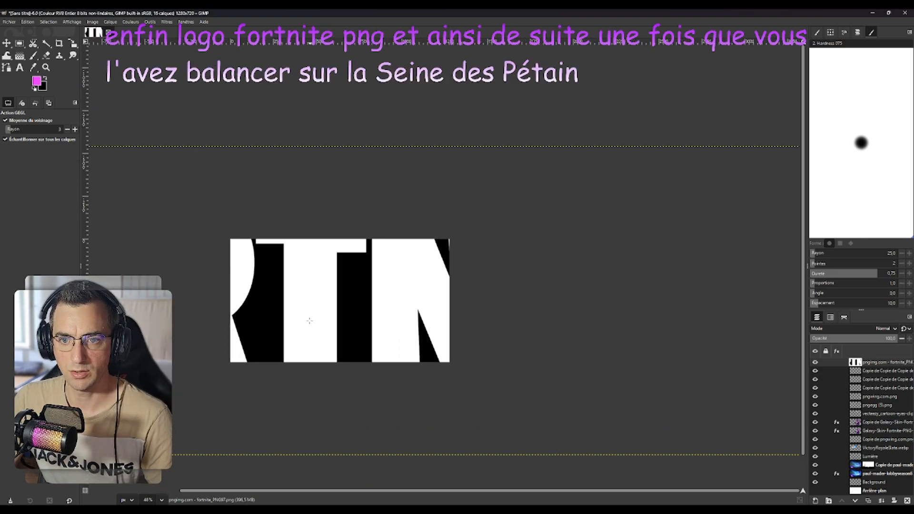
scroll(310, 321, down, 2)
scroll(310, 321, up, 1)
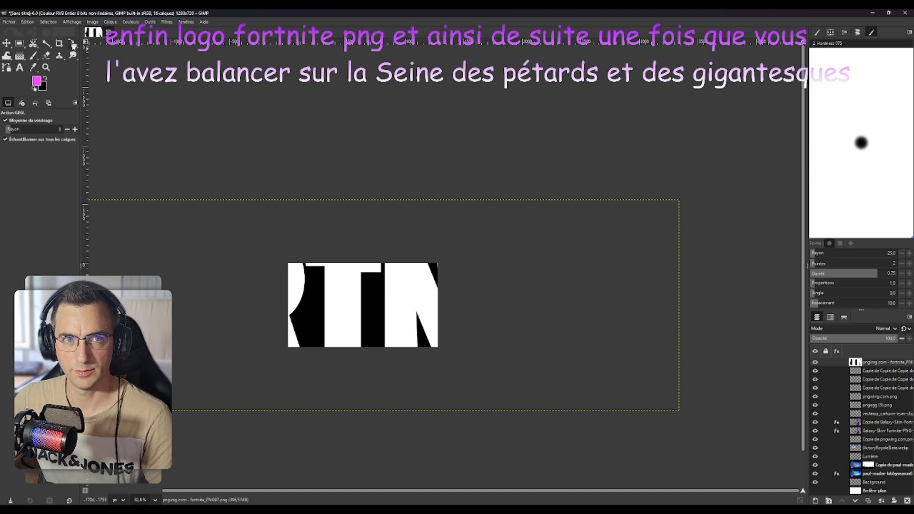
click(72, 44)
click(470, 288)
drag(690, 309, 177, 305)
drag(112, 305, 347, 327)
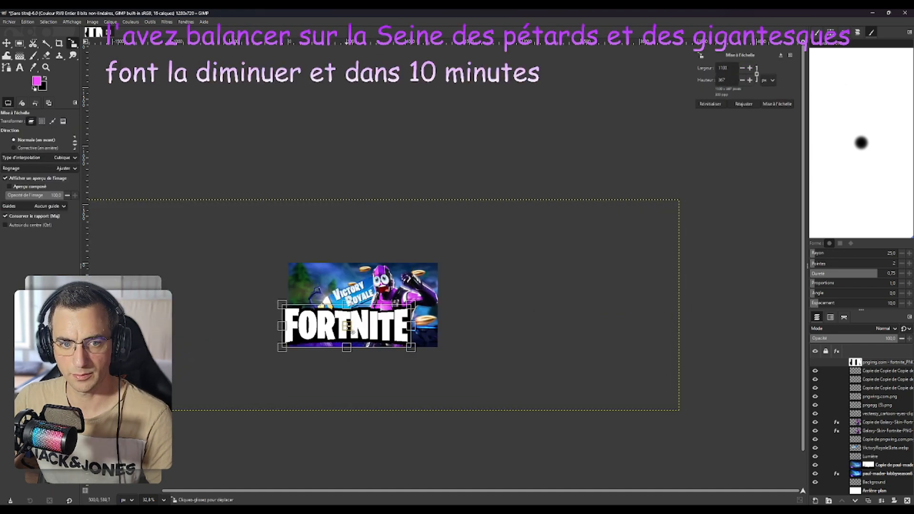
drag(291, 331, 317, 331)
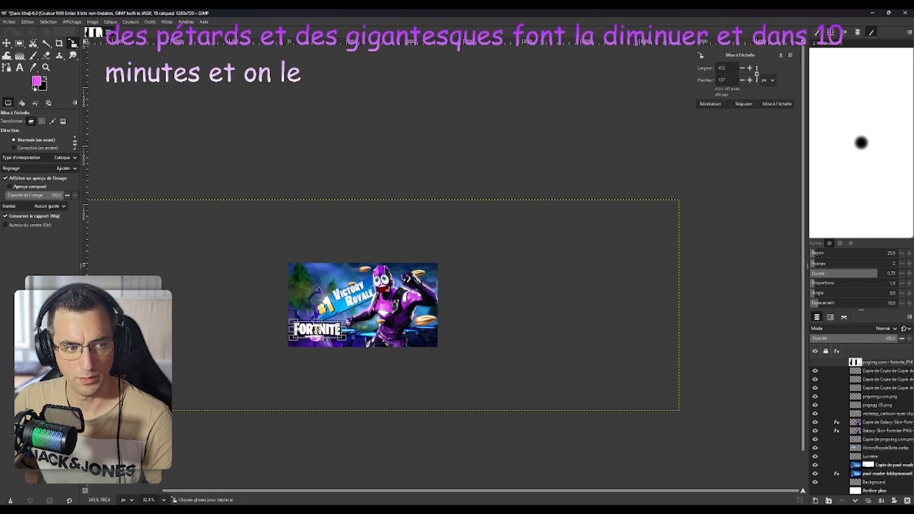
Reduce the Fortnite logo to about 375 × 125 px, position it below the Victory Royale banner and apply the scaling.
scroll(312, 335, up, 10)
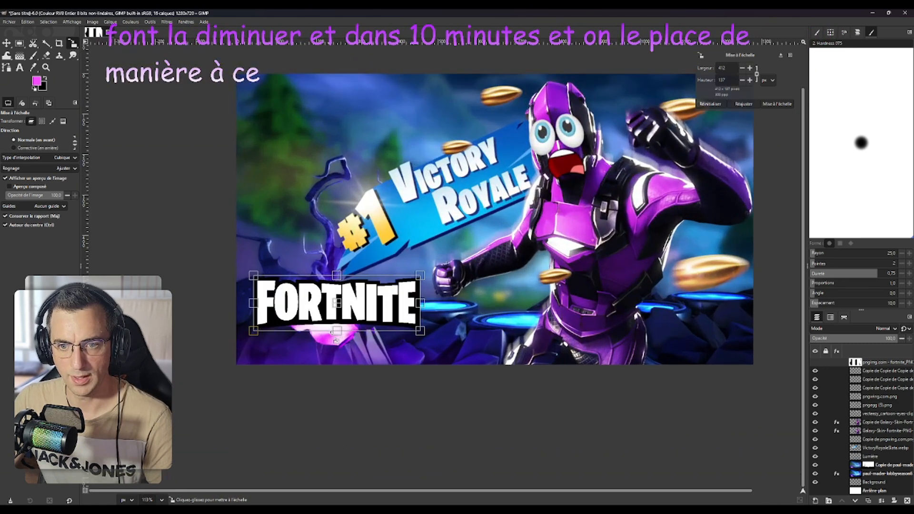
scroll(335, 341, down, 1)
drag(412, 314, 394, 312)
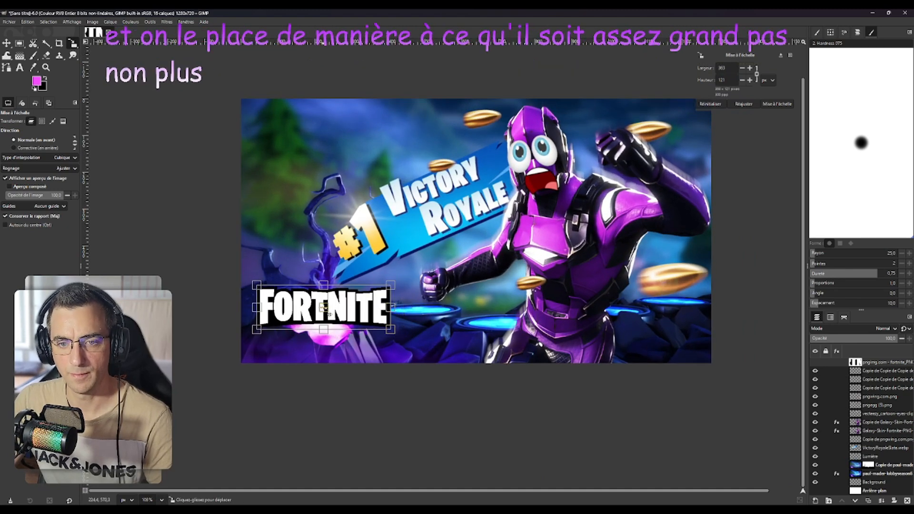
drag(329, 314, 324, 311)
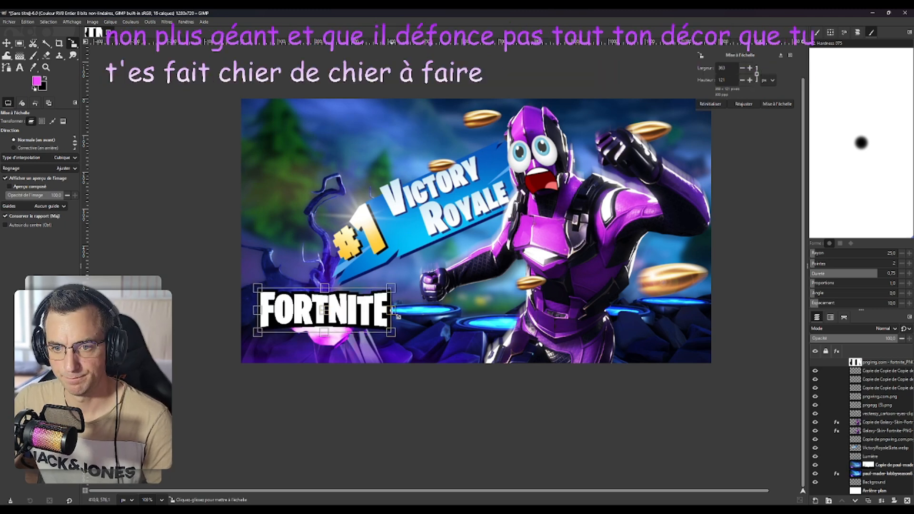
drag(393, 311, 397, 311)
mouse_move(328, 310)
mouse_down()
mouse_move(318, 307)
mouse_move(330, 312)
mouse_up()
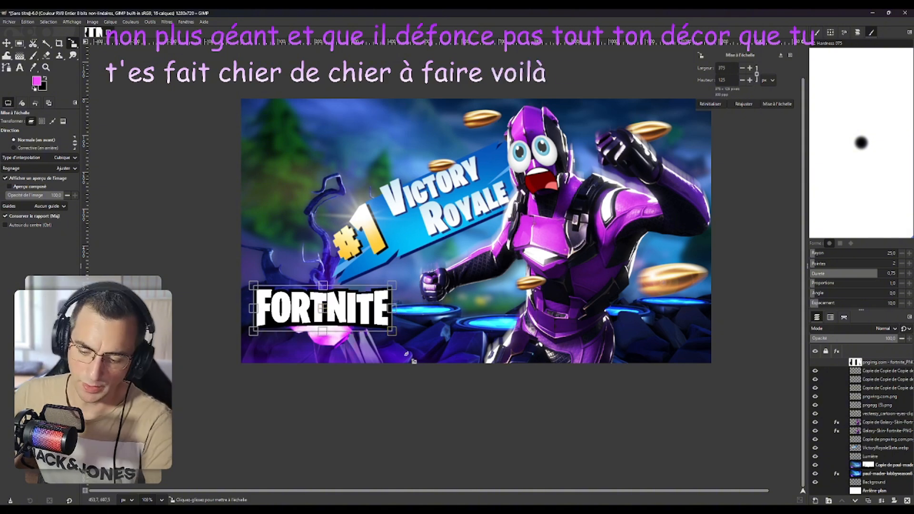
key(Return)
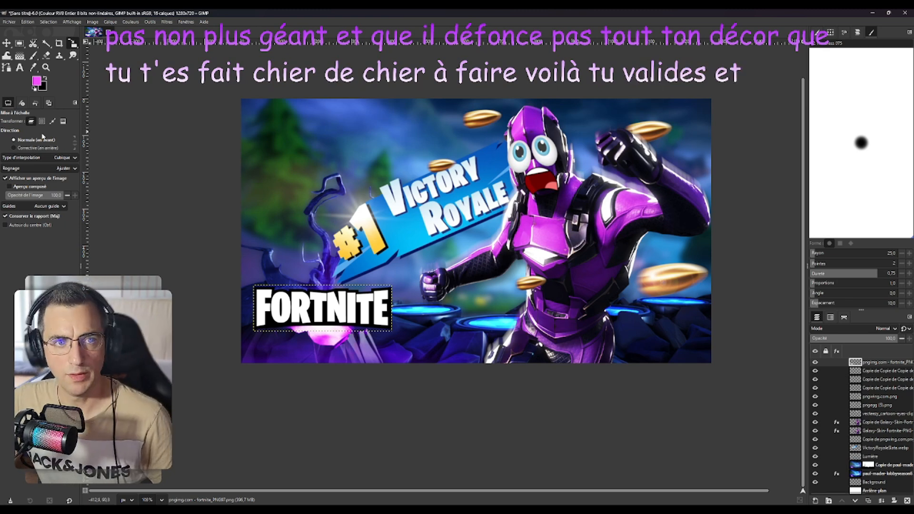
Add the two-line text "ON DEBUTE" and "SUR" in the image's upper-left area and left-align it.
click(19, 68)
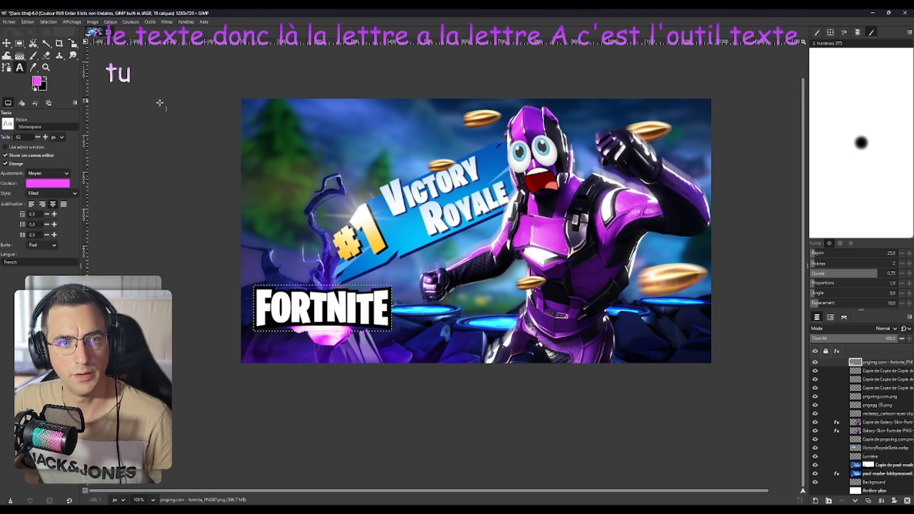
click(276, 128)
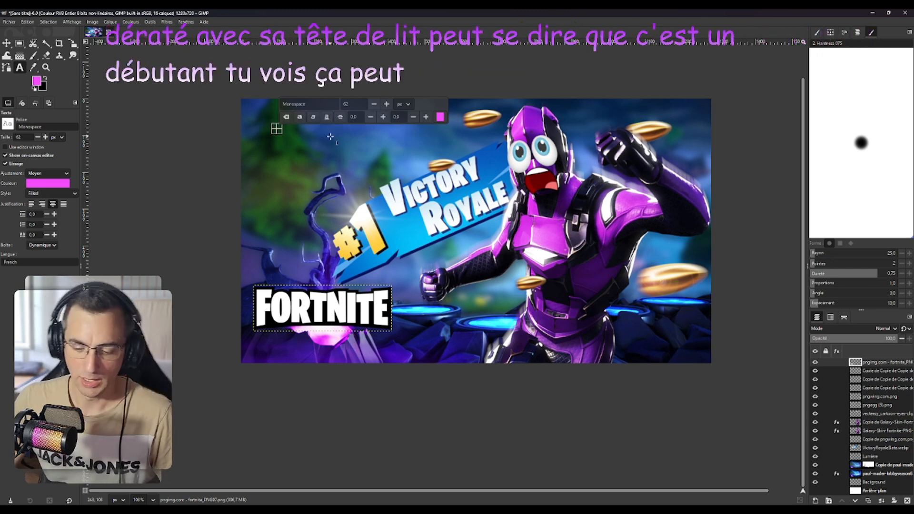
text(ON)
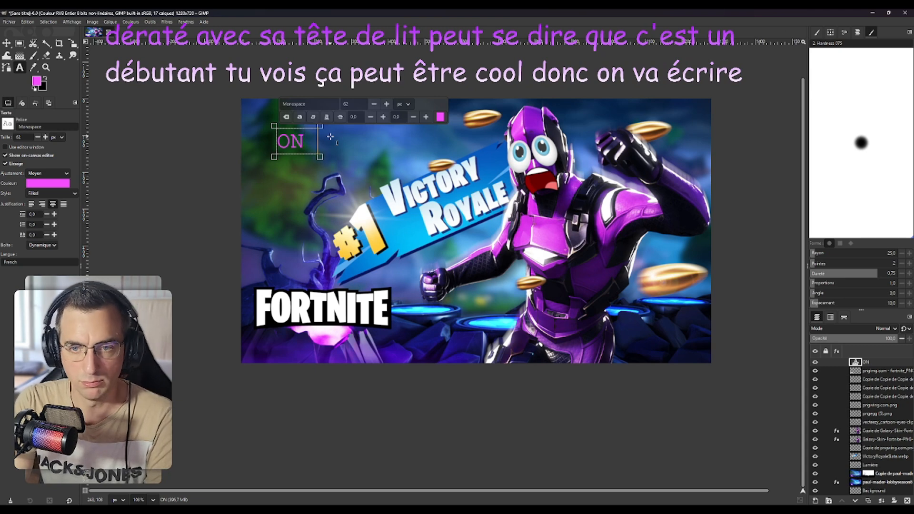
text( DEBUT)
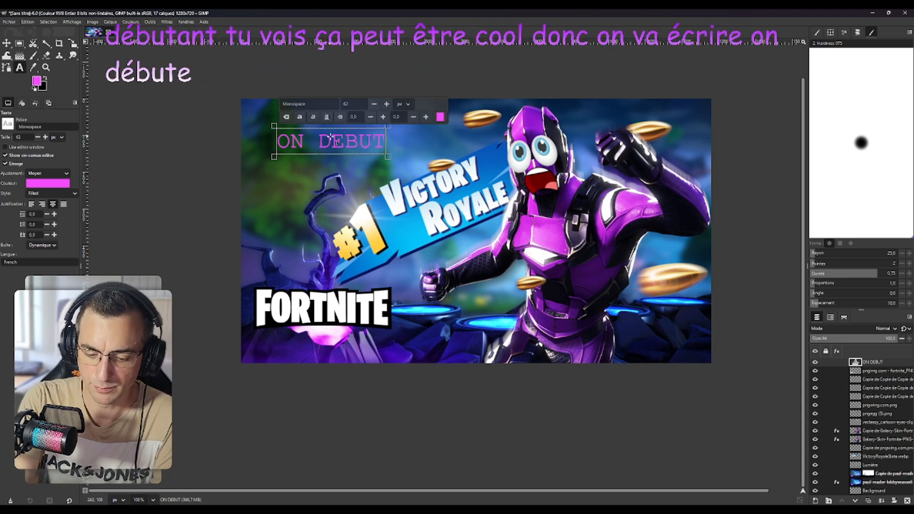
text(E)
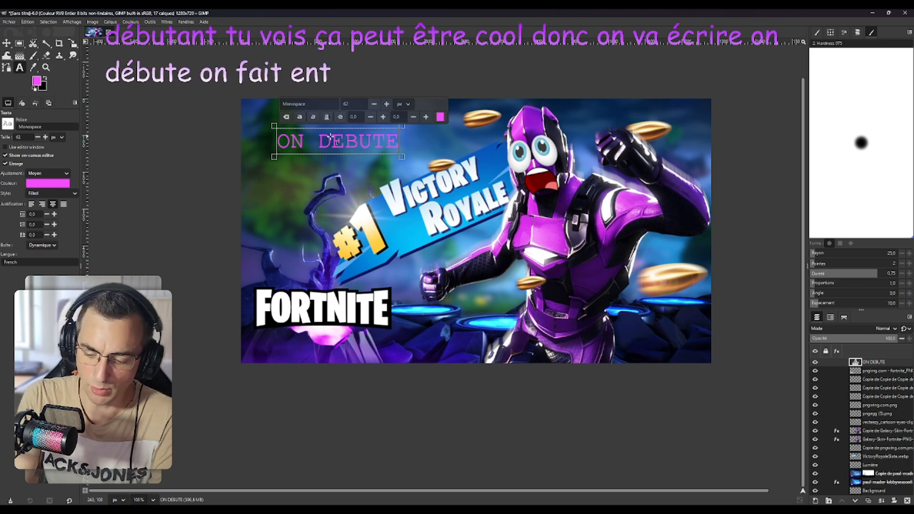
key(Return)
text(SUR)
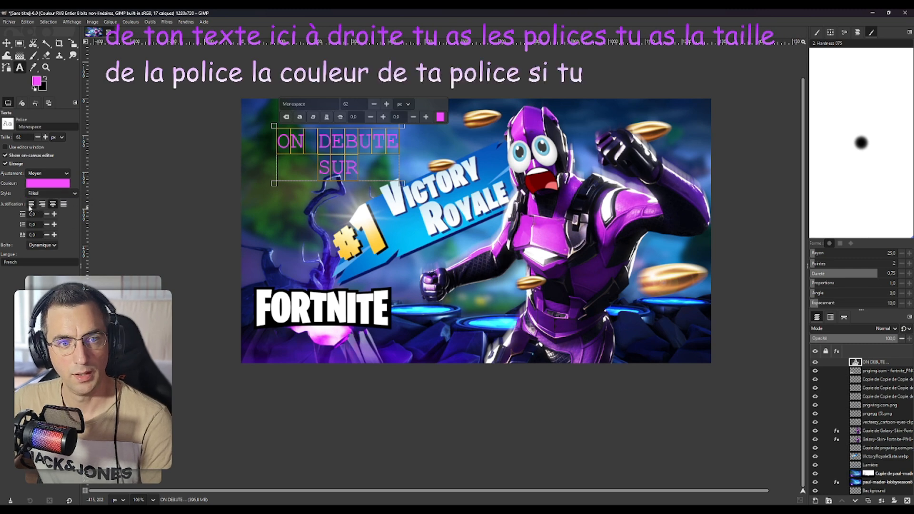
click(30, 206)
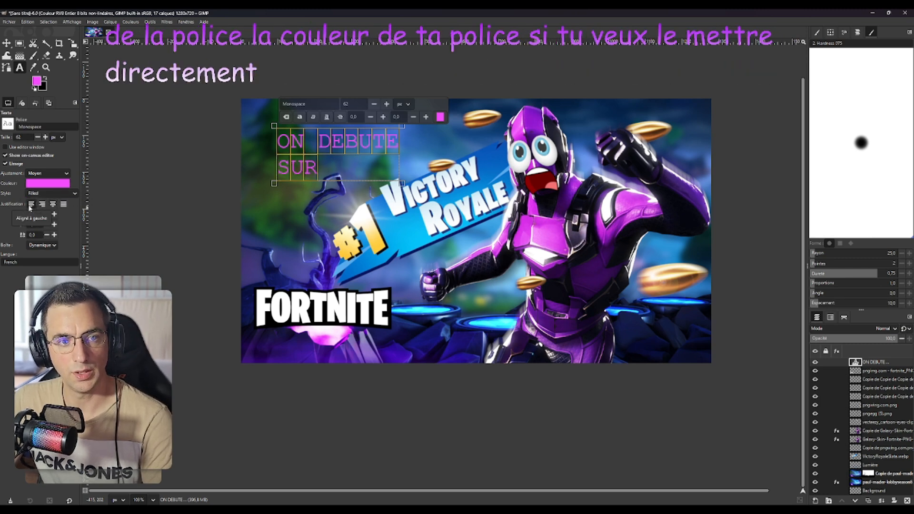
Centre-align the two-line "ON DEBUTE SUR" text and set its color to white.
click(43, 204)
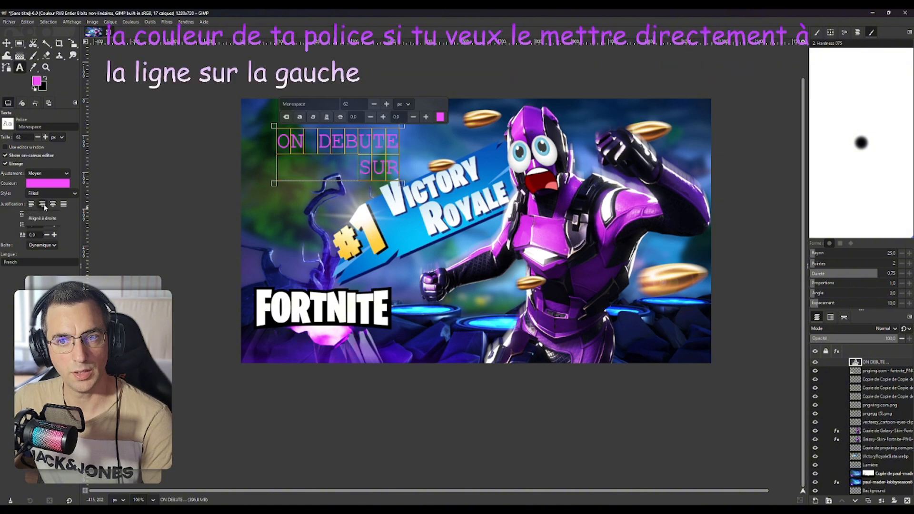
click(63, 205)
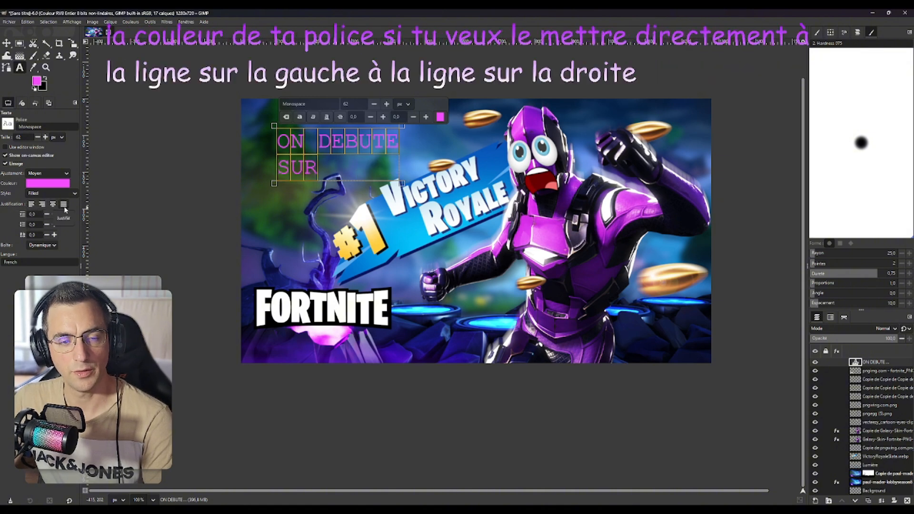
click(53, 205)
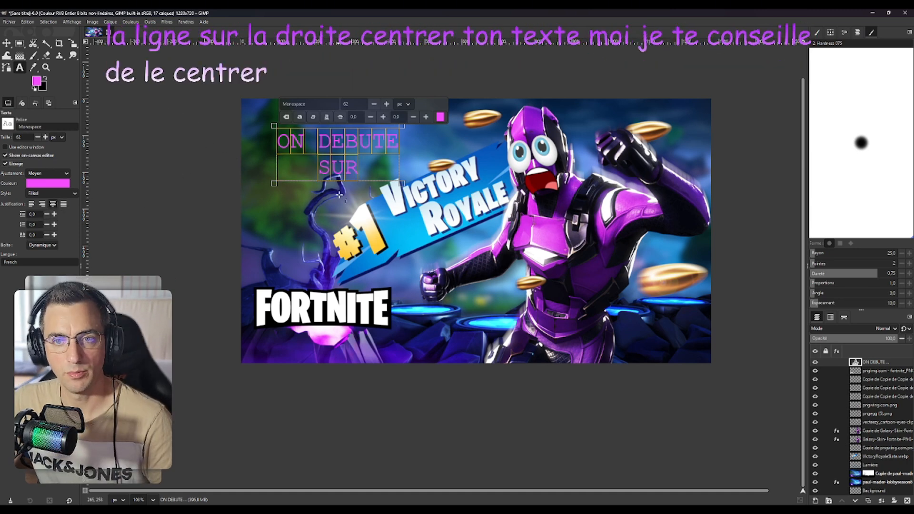
click(61, 182)
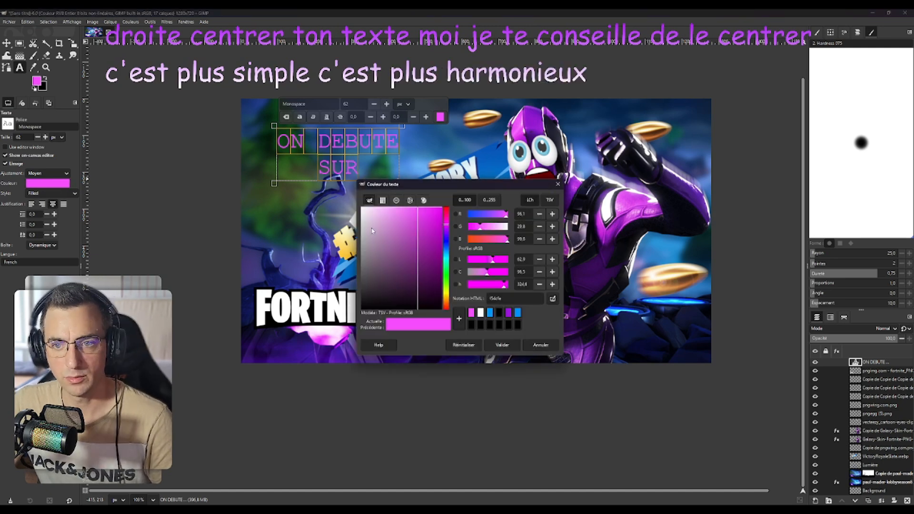
click(364, 210)
click(501, 344)
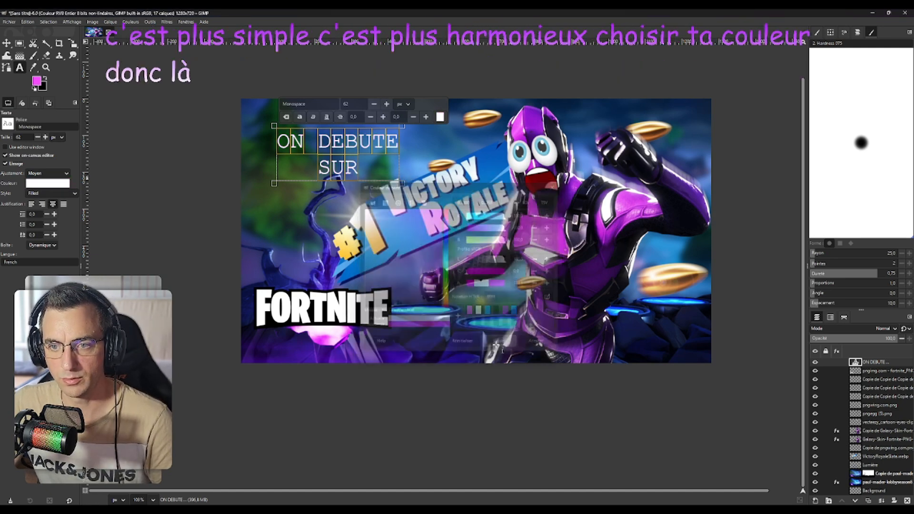
Set the font of the "ON DEBUTE SUR" text to Burbank Big Condensed Black.
click(8, 125)
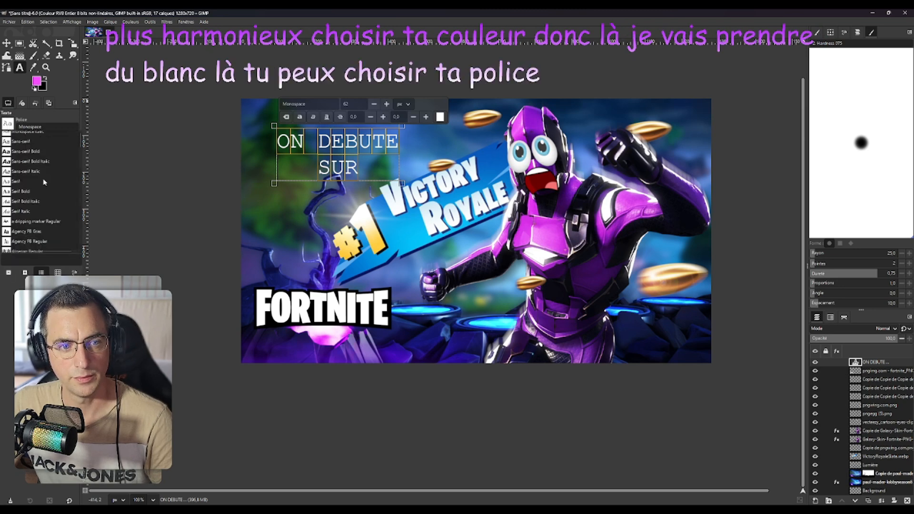
click(46, 125)
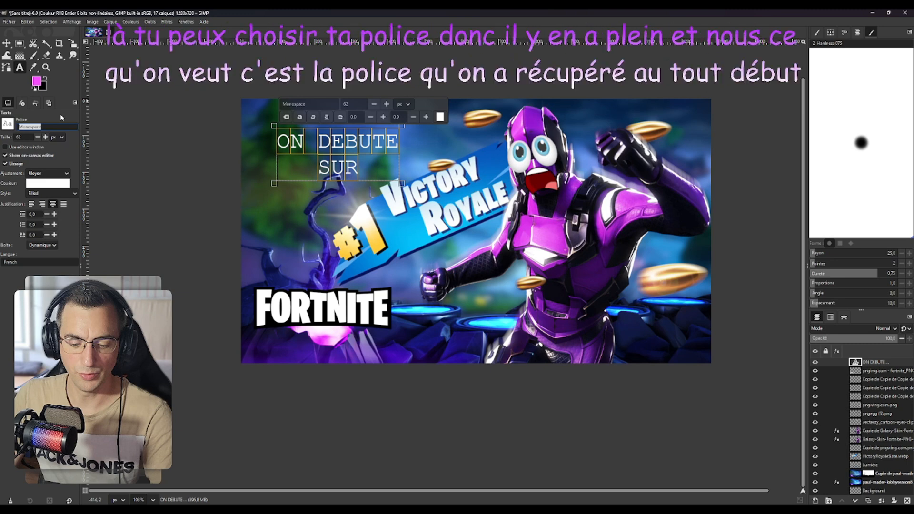
text(bur)
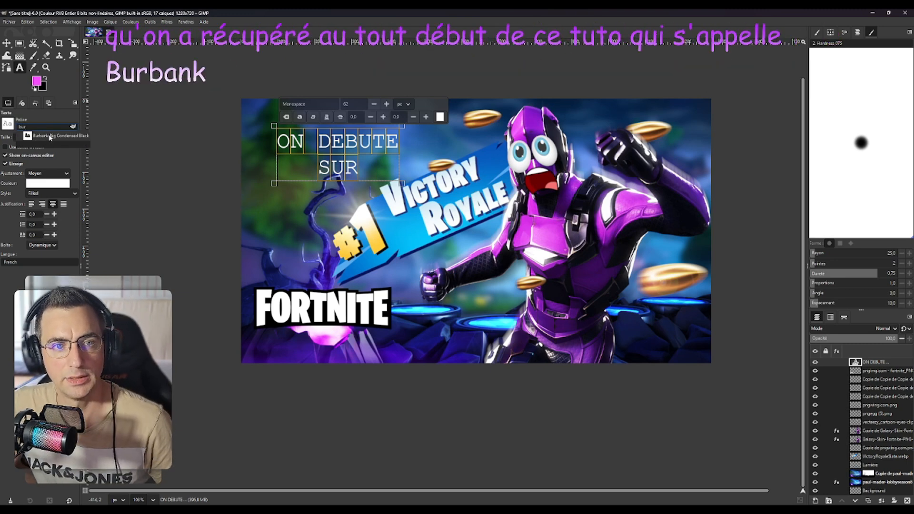
click(49, 136)
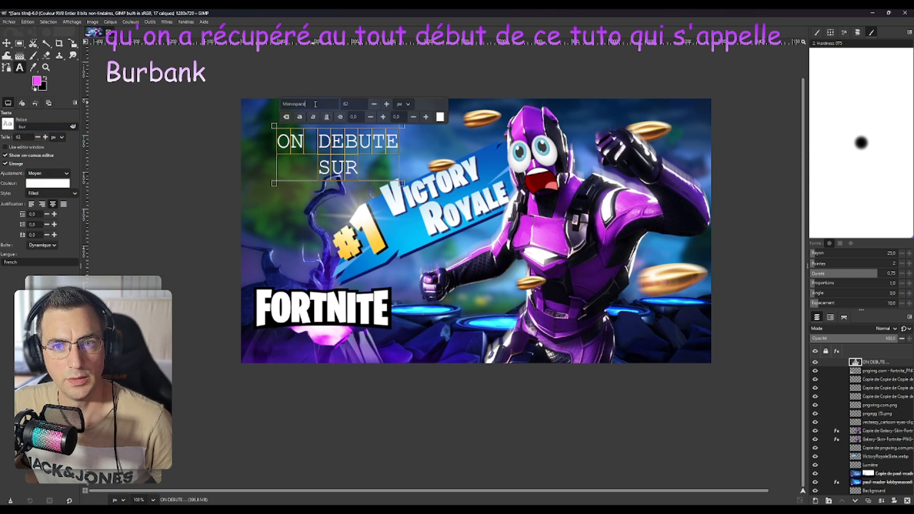
text(bur)
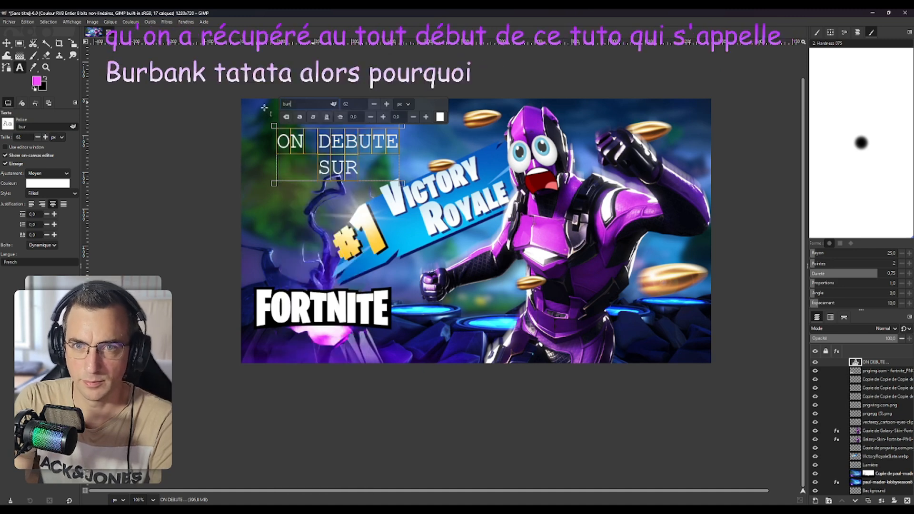
click(304, 116)
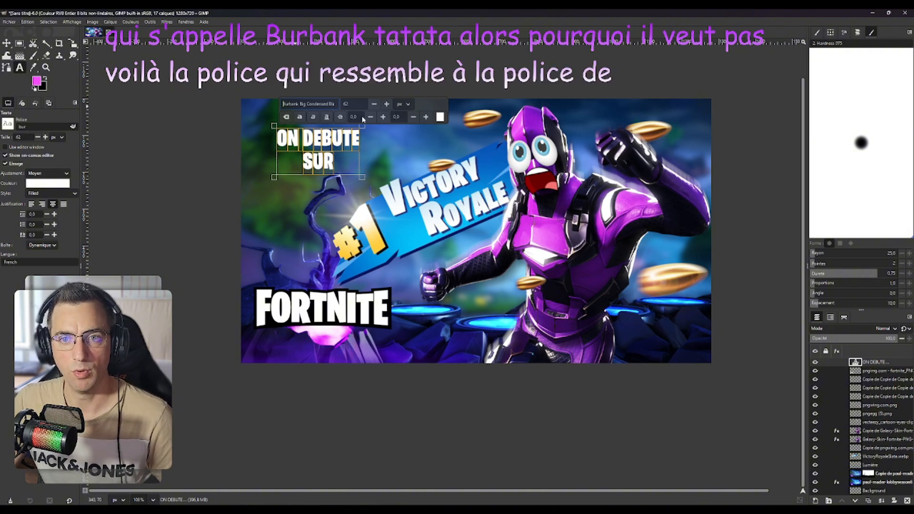
Enlarge the title text to 115 px and move it closer to the image's upper-left corner.
click(387, 104)
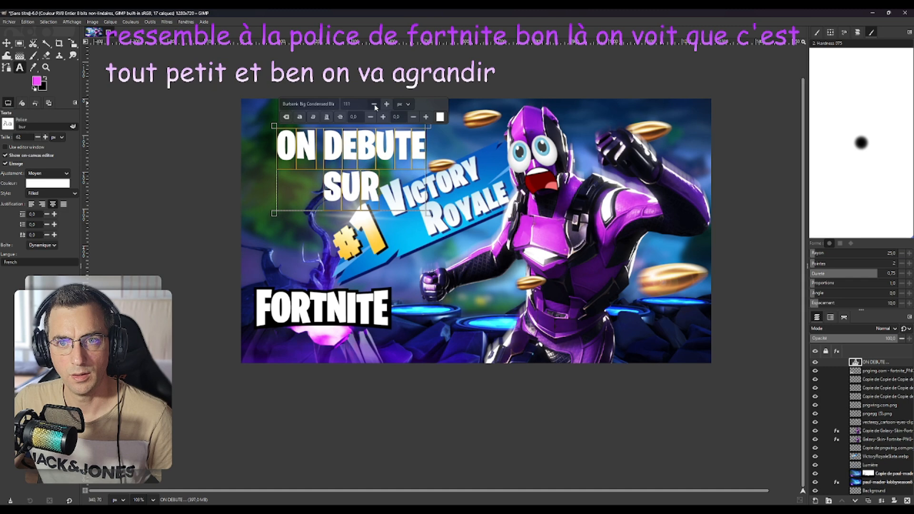
click(388, 104)
click(387, 105)
click(388, 104)
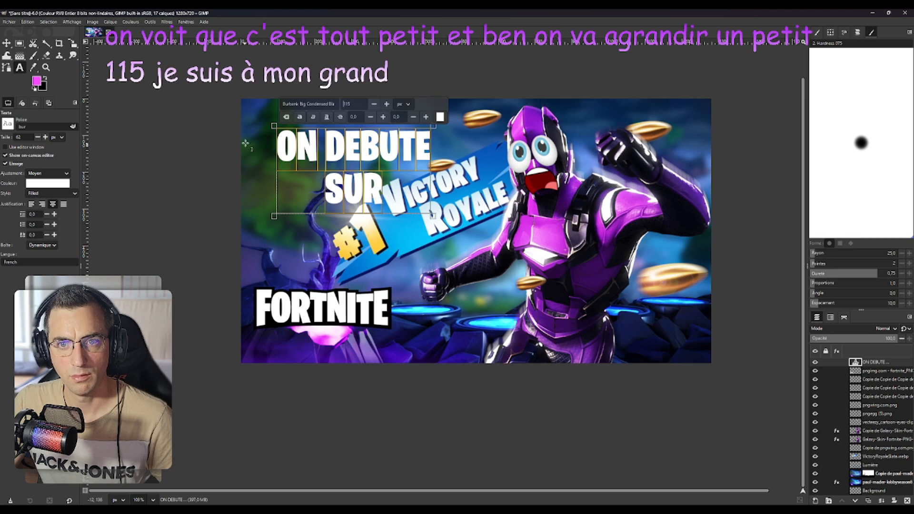
click(7, 43)
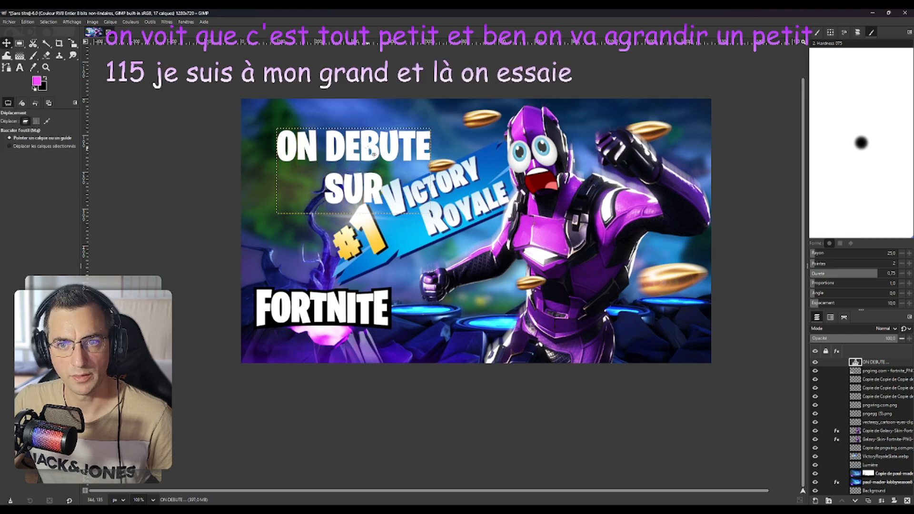
drag(372, 154, 347, 133)
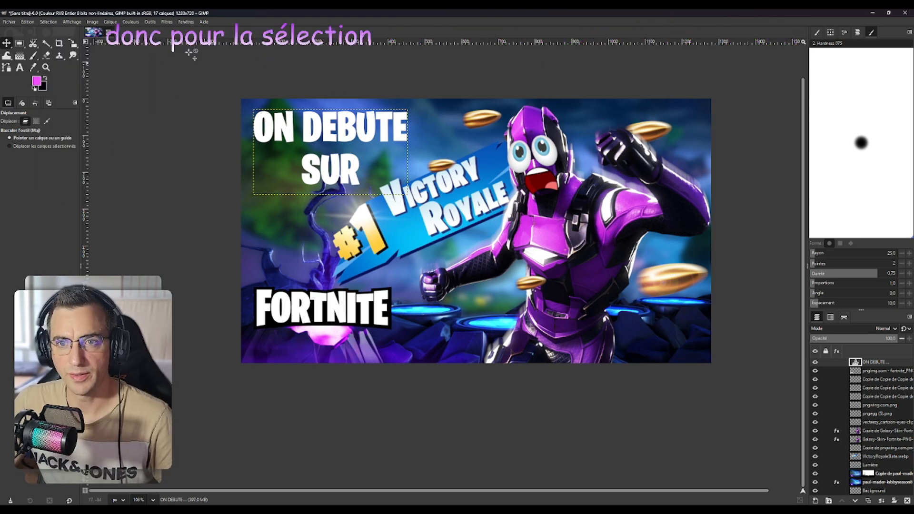
Convert the title text to a path, make black the foreground color and activate the path for editing.
click(111, 22)
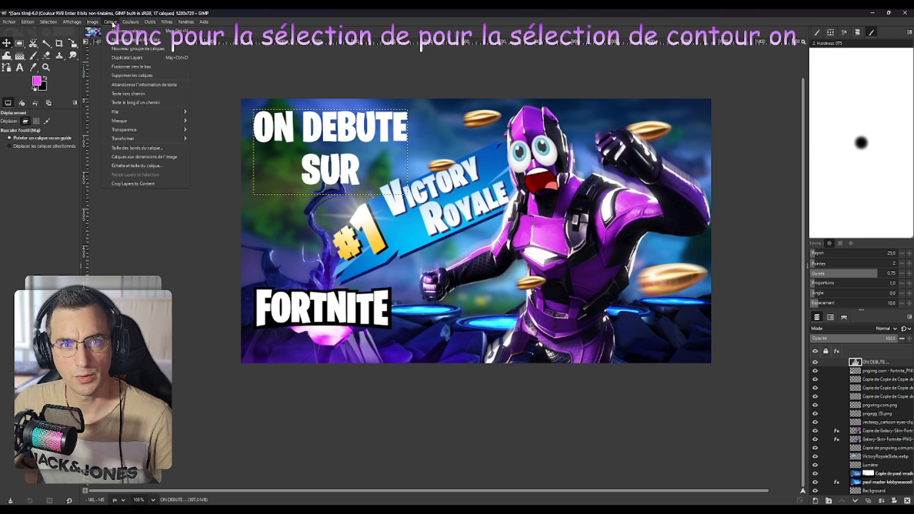
click(133, 94)
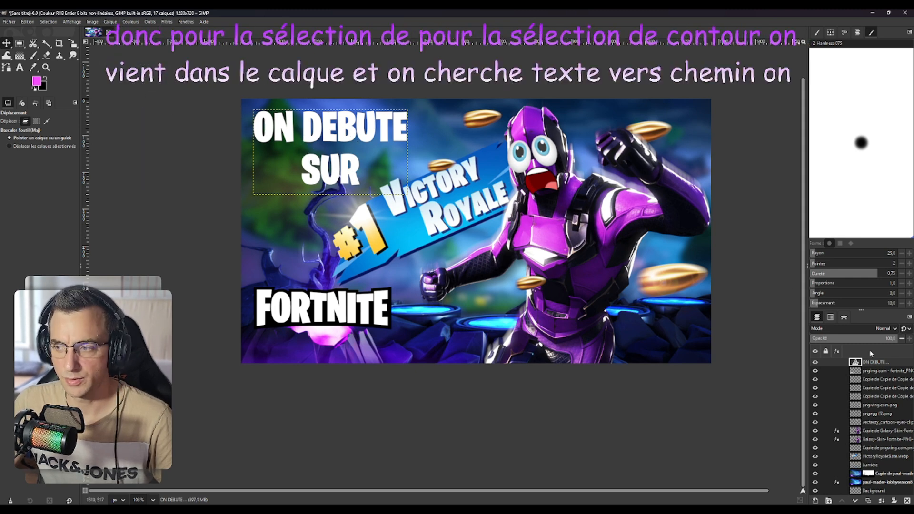
click(844, 317)
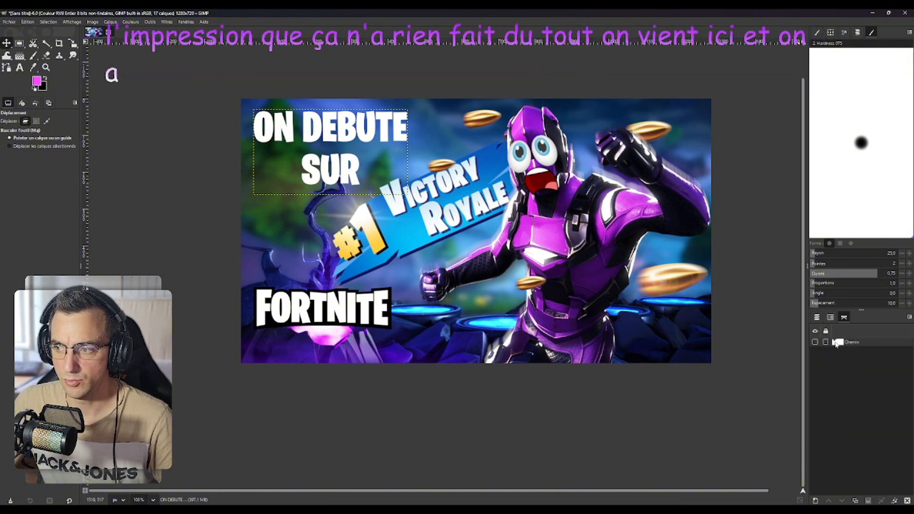
key(x)
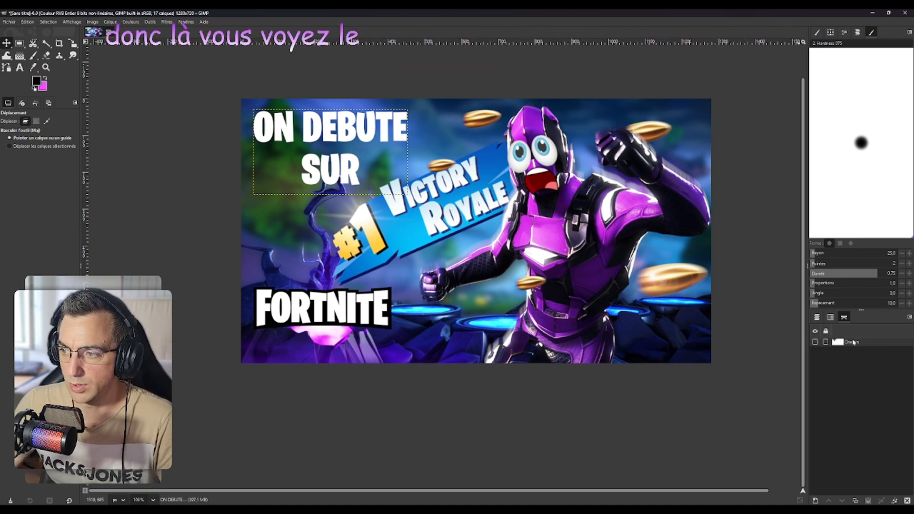
double_click(841, 344)
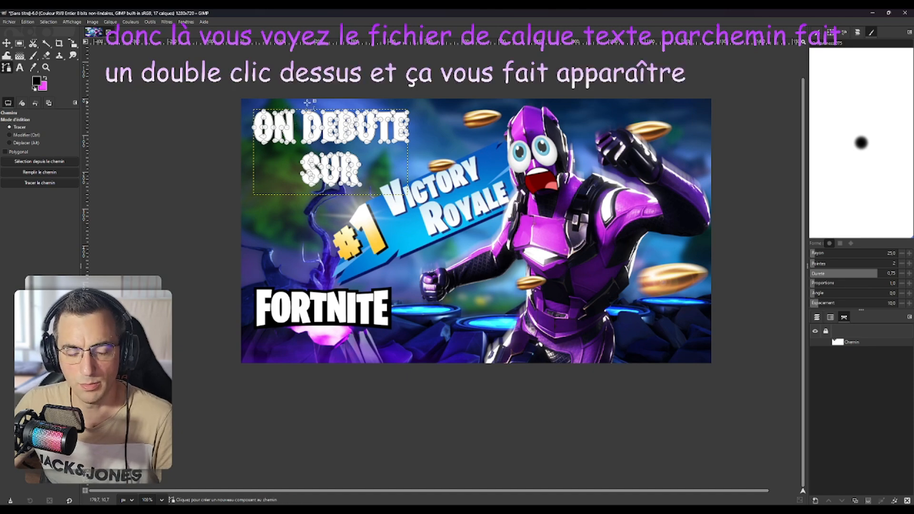
Stroke the title's path with an antialiased line in the black foreground color.
scroll(308, 101, up, 5)
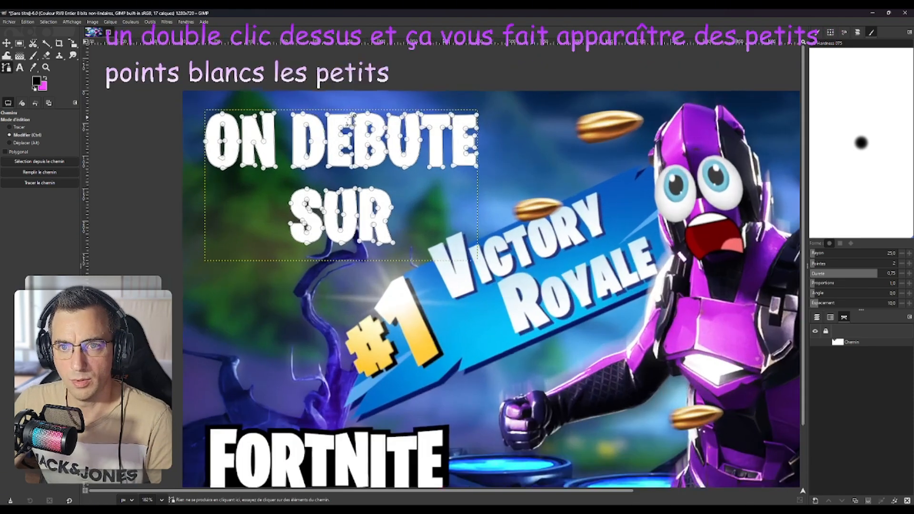
scroll(176, 122, up, 3)
scroll(136, 116, down, 3)
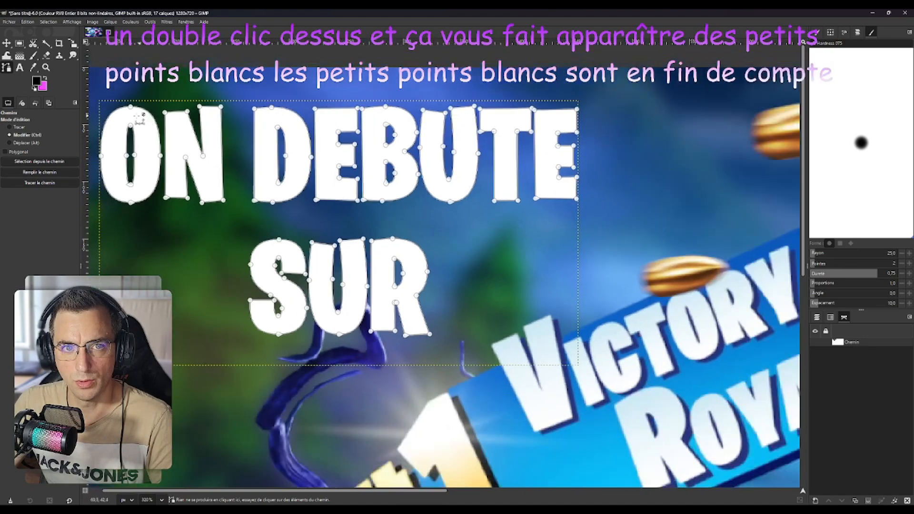
scroll(131, 116, up, 1)
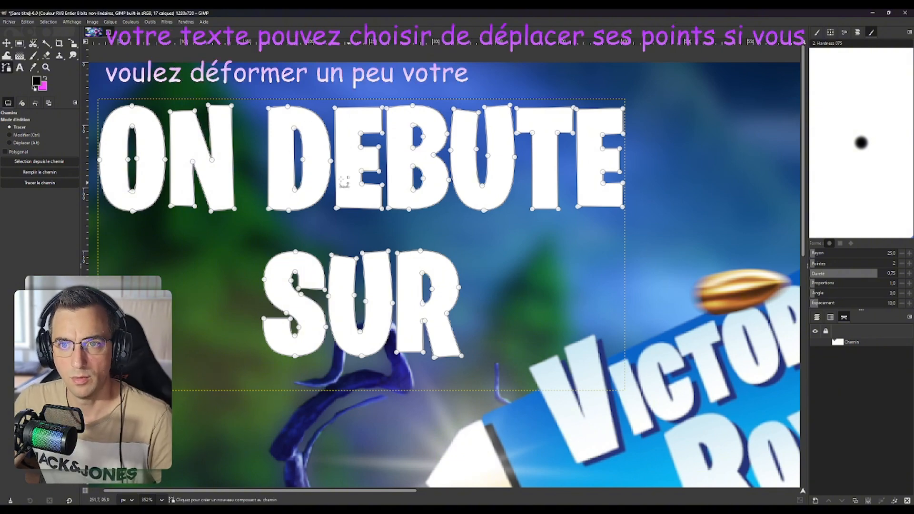
scroll(171, 184, down, 2)
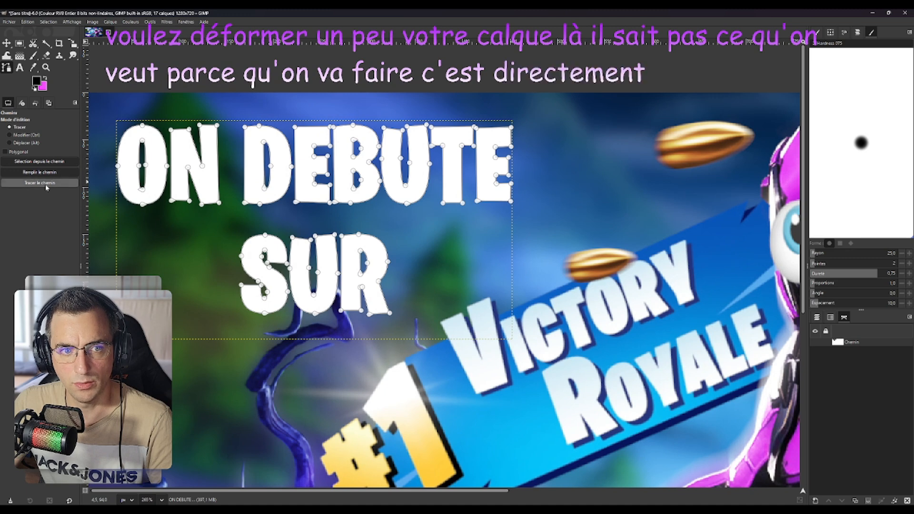
click(46, 183)
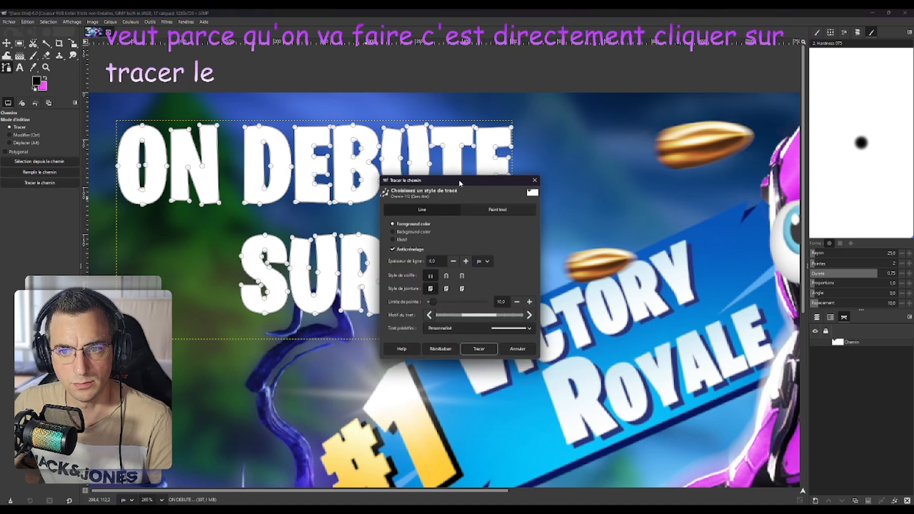
mouse_move(454, 175)
mouse_down()
mouse_move(573, 176)
mouse_move(581, 184)
mouse_up()
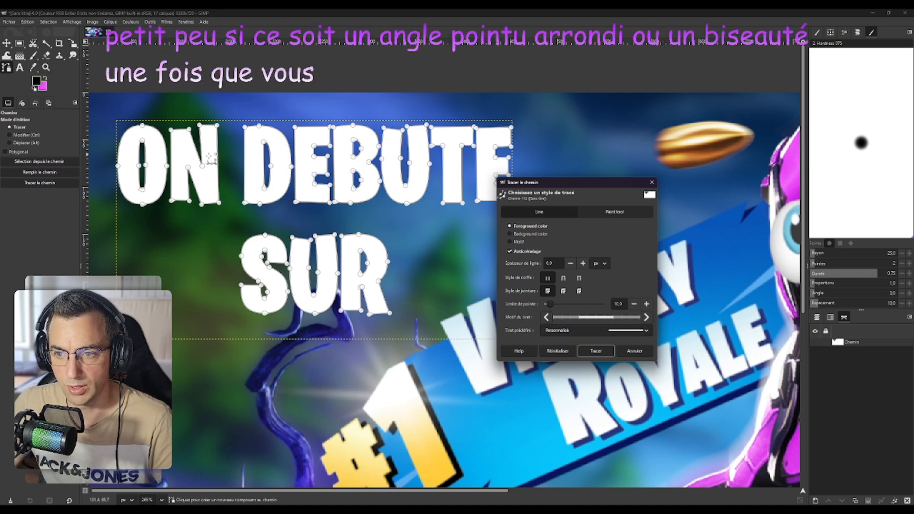
click(36, 80)
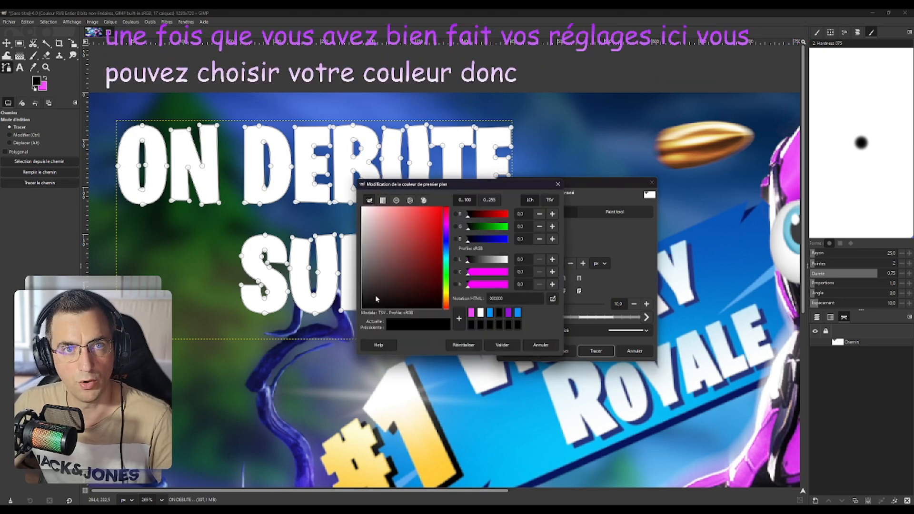
click(502, 345)
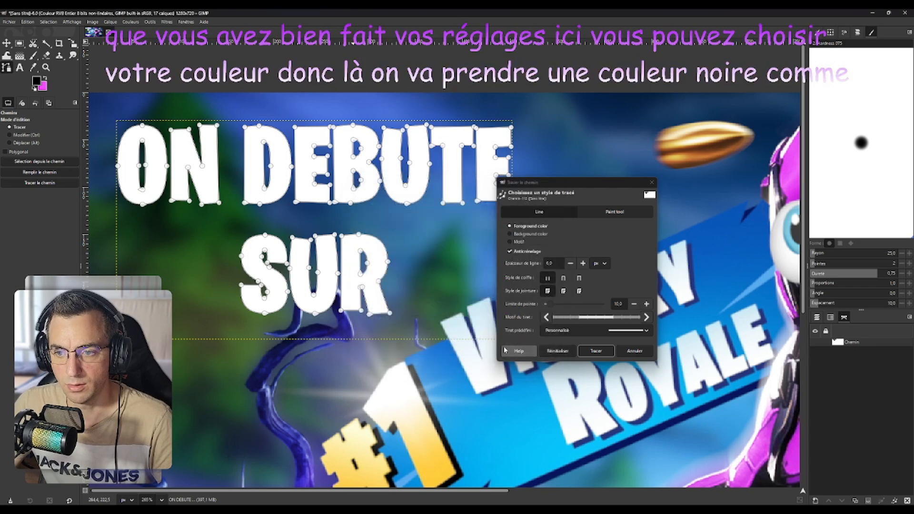
click(596, 352)
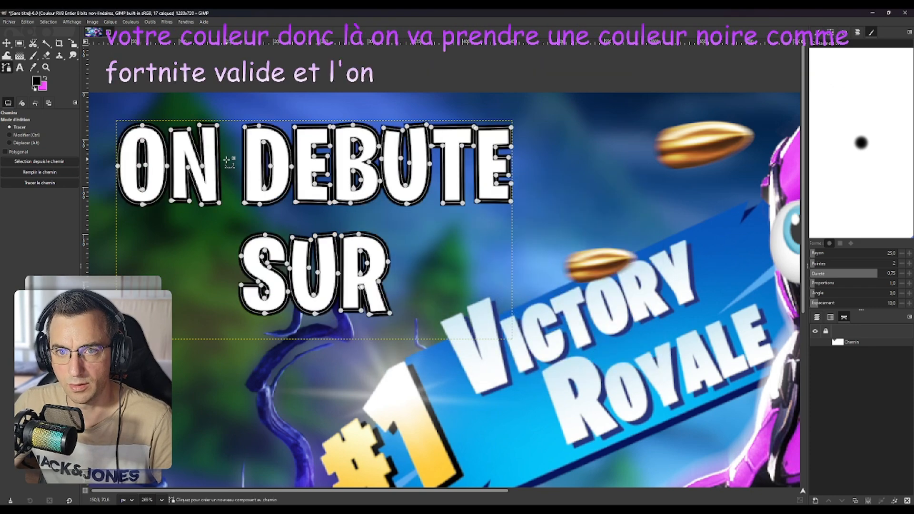
Leave path editing by returning to the layers, selecting the pngwing.com.png bullet layer and switching to the Move tool.
scroll(228, 161, down, 4)
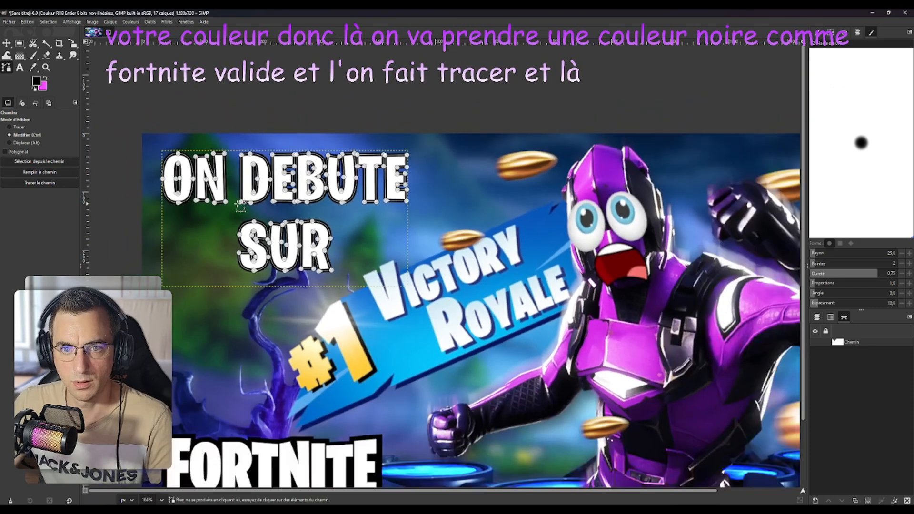
scroll(240, 206, down, 2)
scroll(238, 205, up, 1)
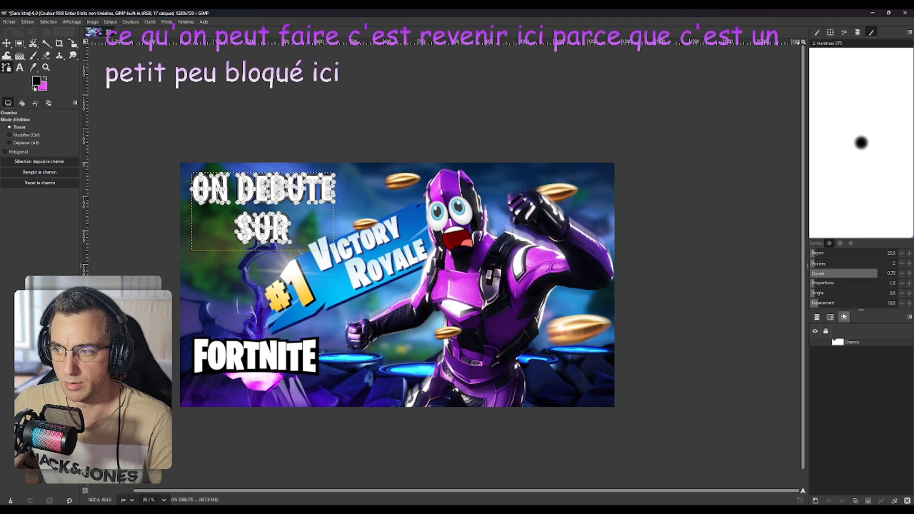
click(817, 318)
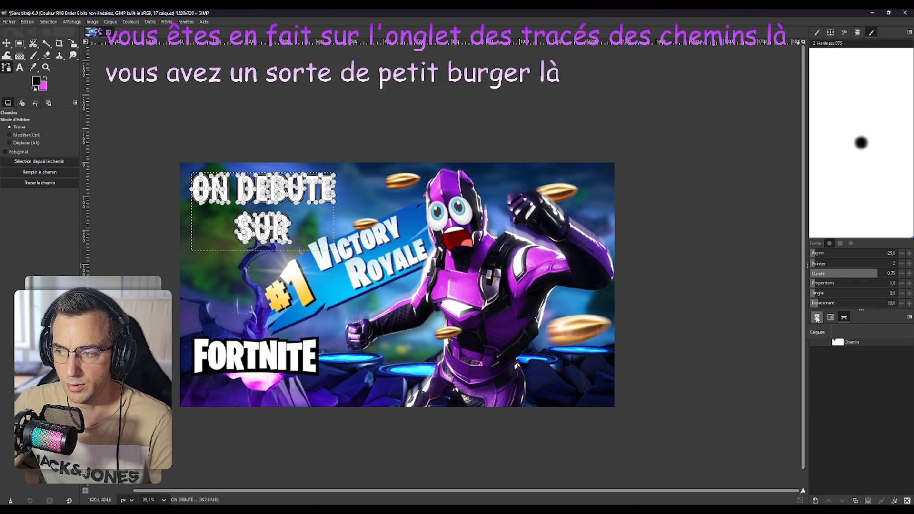
click(817, 318)
click(868, 370)
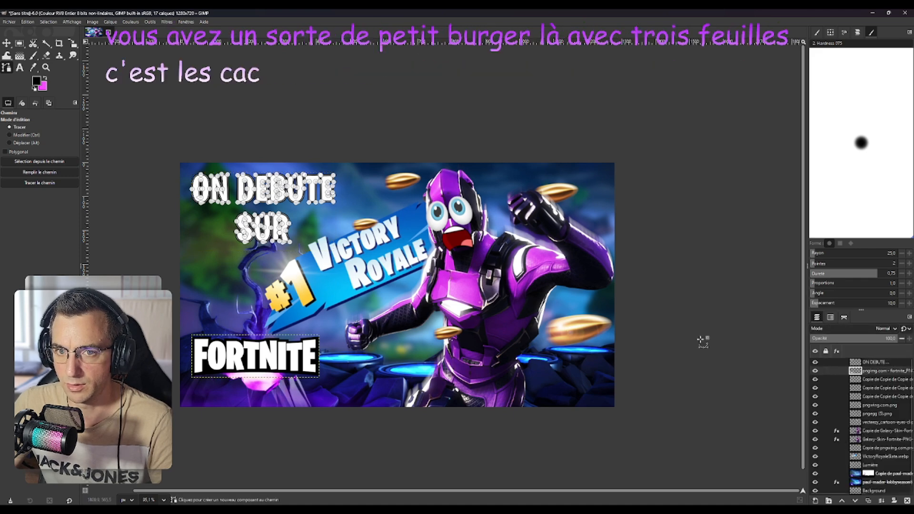
click(906, 389)
click(876, 405)
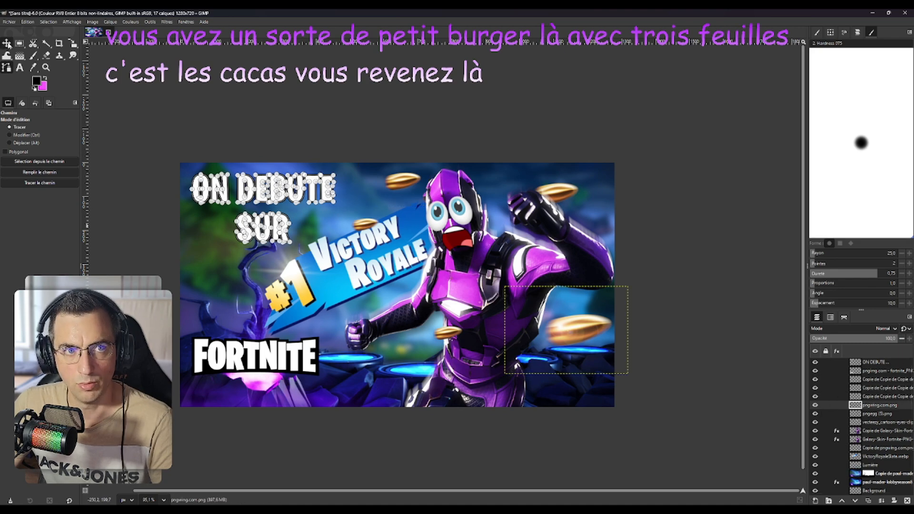
click(8, 44)
scroll(248, 227, down, 5)
scroll(220, 228, up, 2)
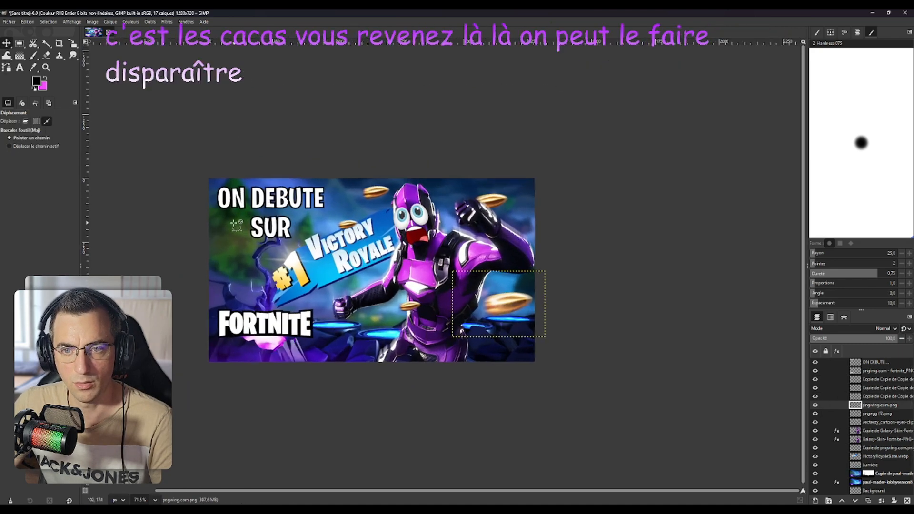
Check how the whole thumbnail and its title read when the image is displayed at a very small size.
scroll(229, 226, down, 4)
scroll(242, 224, up, 1)
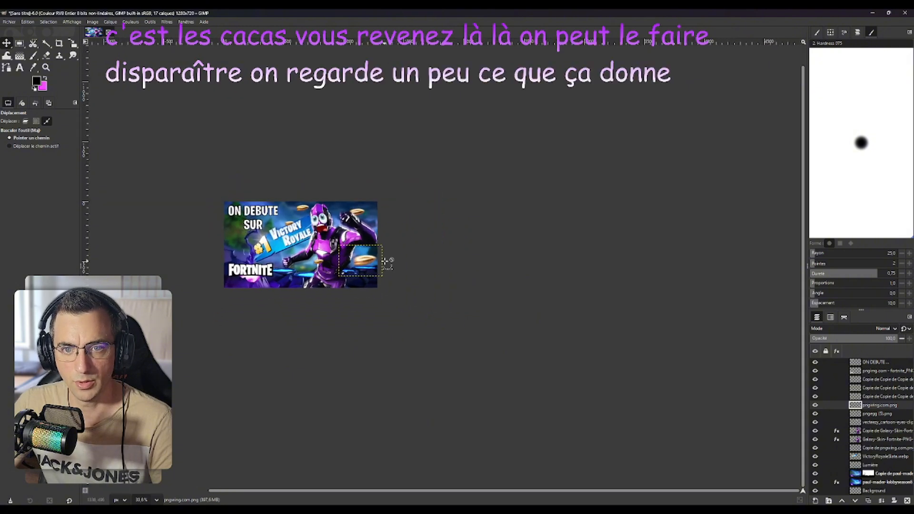
drag(515, 490, 430, 491)
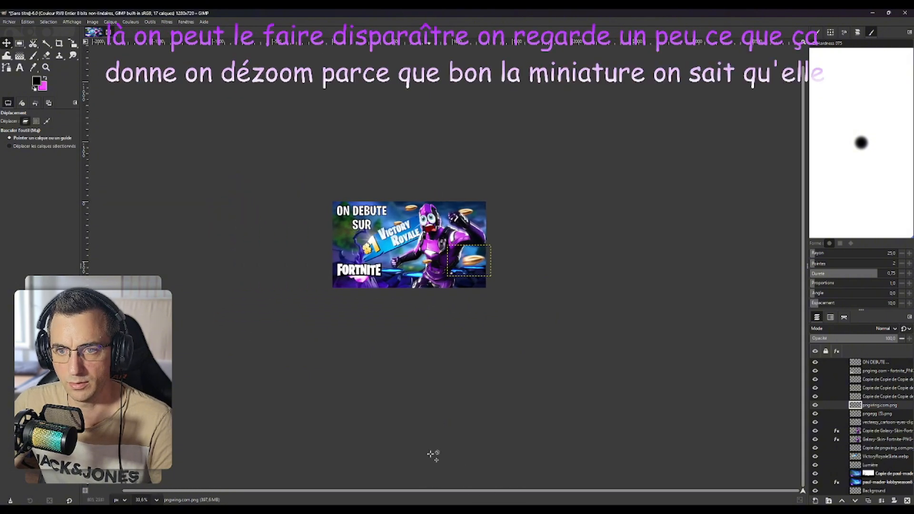
scroll(374, 232, down, 2)
scroll(373, 232, up, 6)
scroll(376, 232, up, 7)
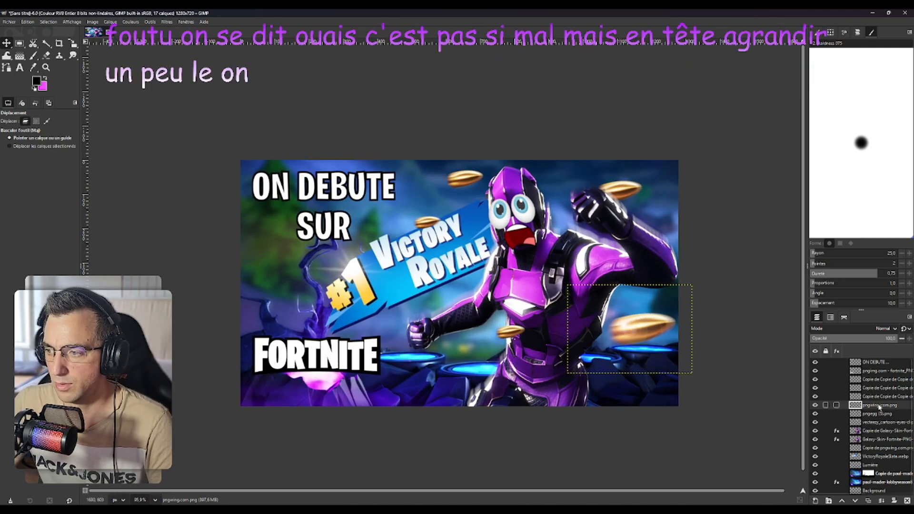
Enlarge the whole ON DEBUTE SUR title text to 130 px and move it slightly closer to the image's upper-left corner.
click(876, 362)
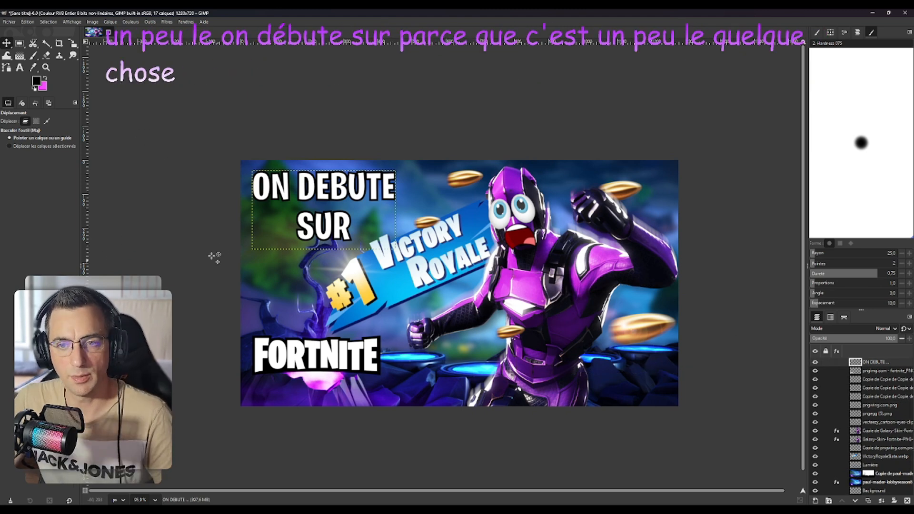
click(20, 67)
click(365, 196)
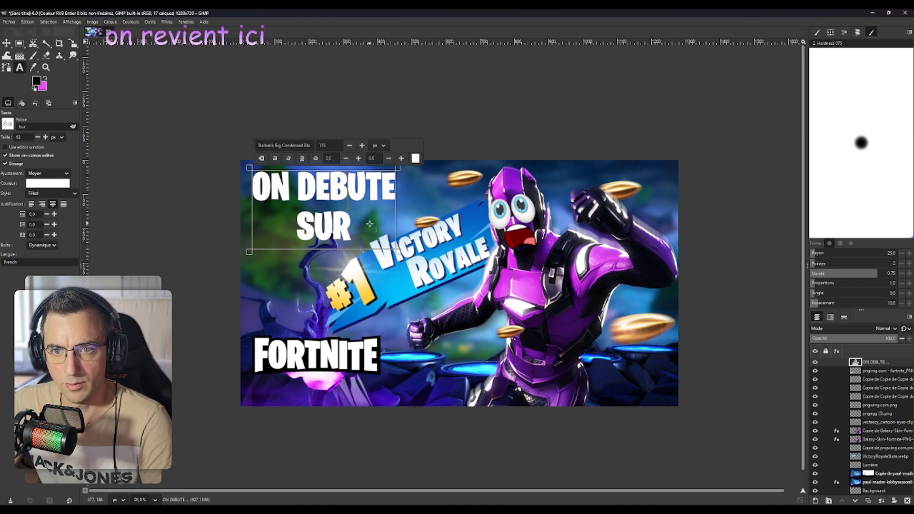
key(ctrl+a)
click(361, 146)
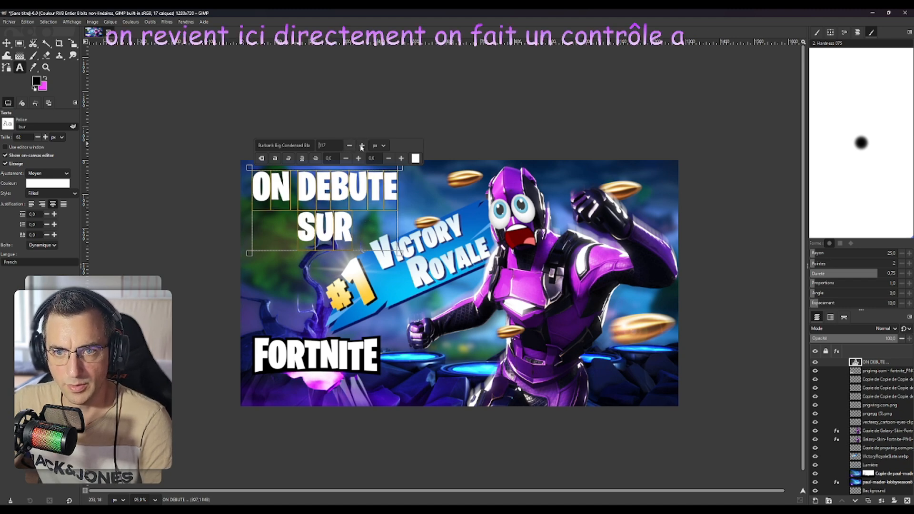
click(361, 146)
click(362, 145)
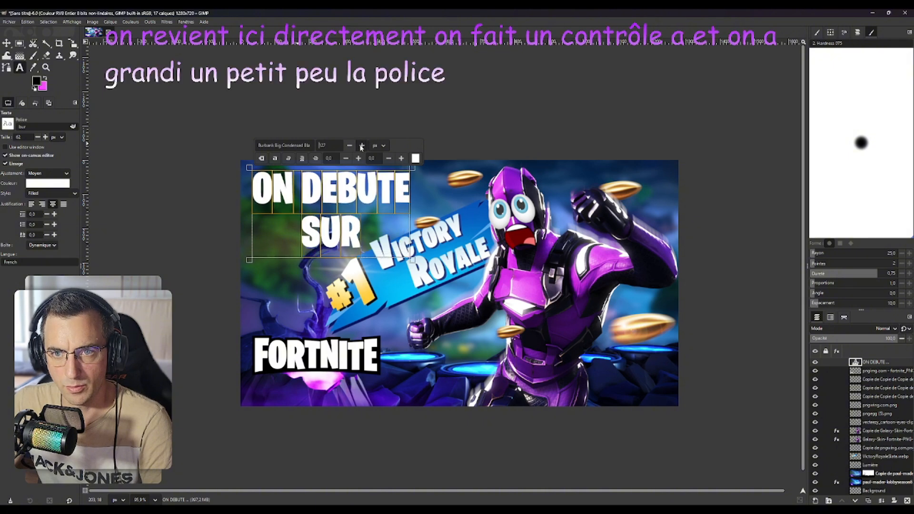
click(362, 145)
click(362, 146)
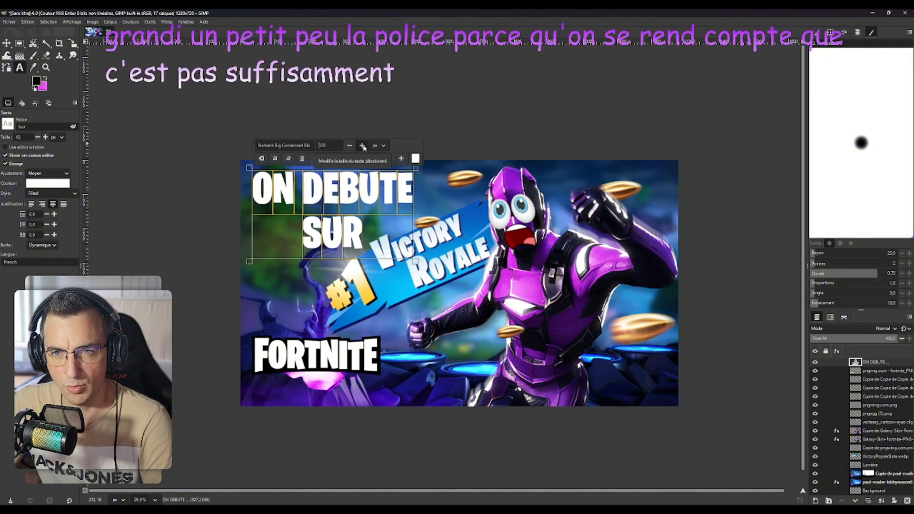
click(362, 146)
click(362, 146)
click(6, 44)
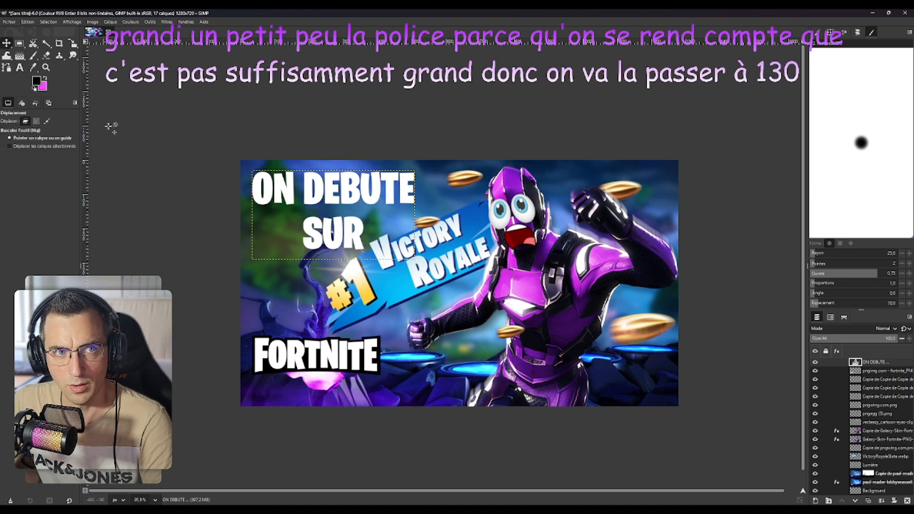
drag(333, 200, 329, 202)
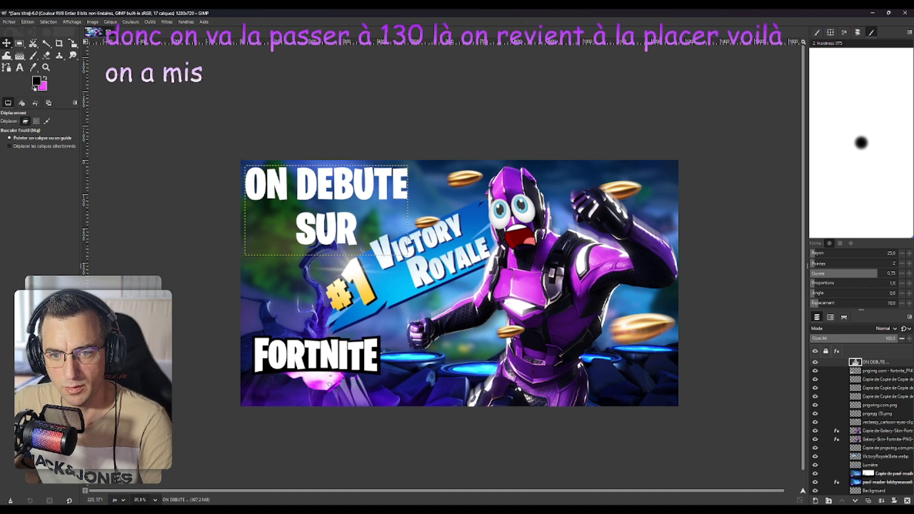
Scale the Fortnite logo layer proportionally to about 404 × 135 px and center it under the title text.
click(875, 372)
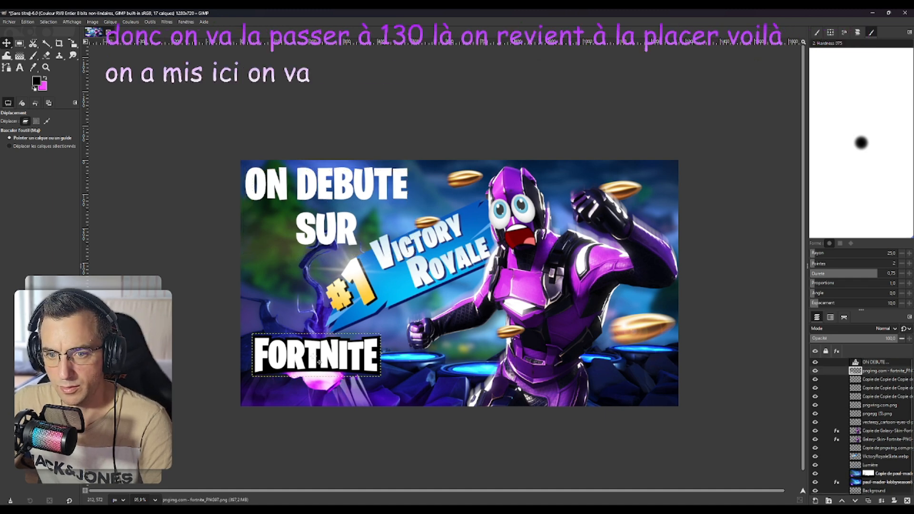
drag(319, 362, 328, 364)
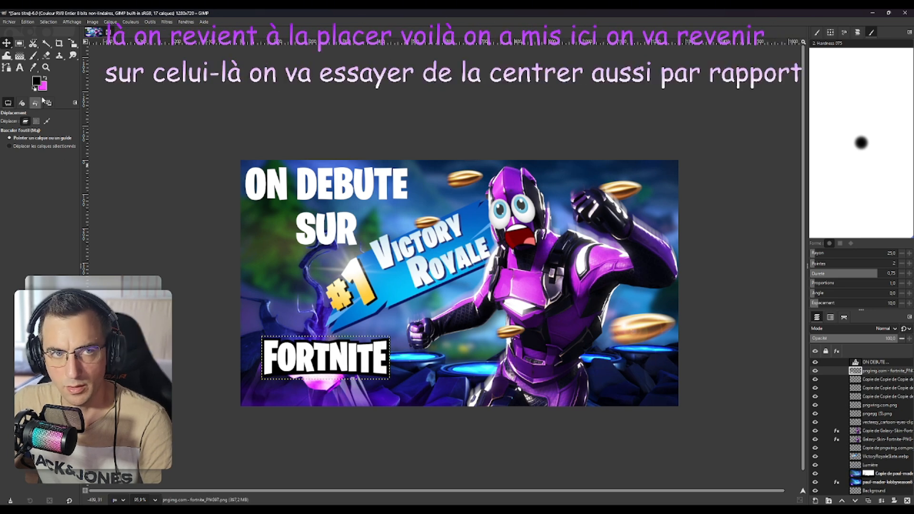
click(72, 43)
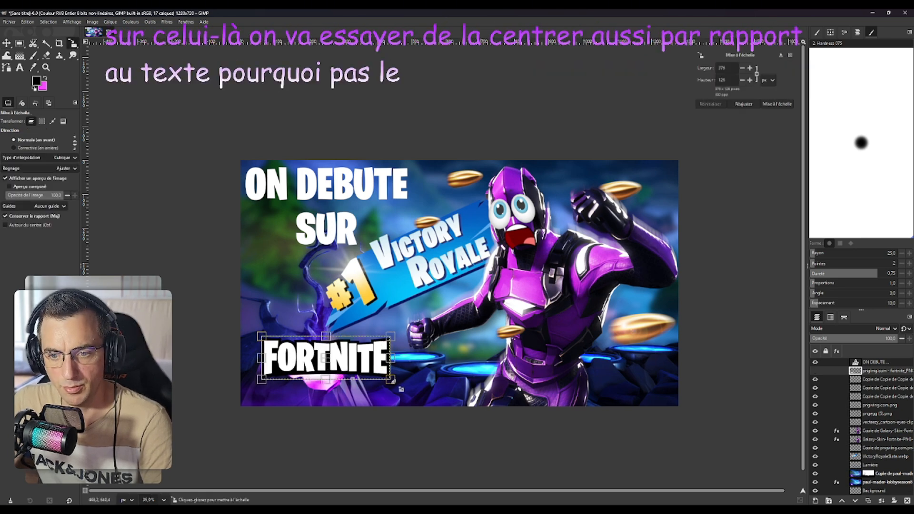
drag(394, 381, 404, 384)
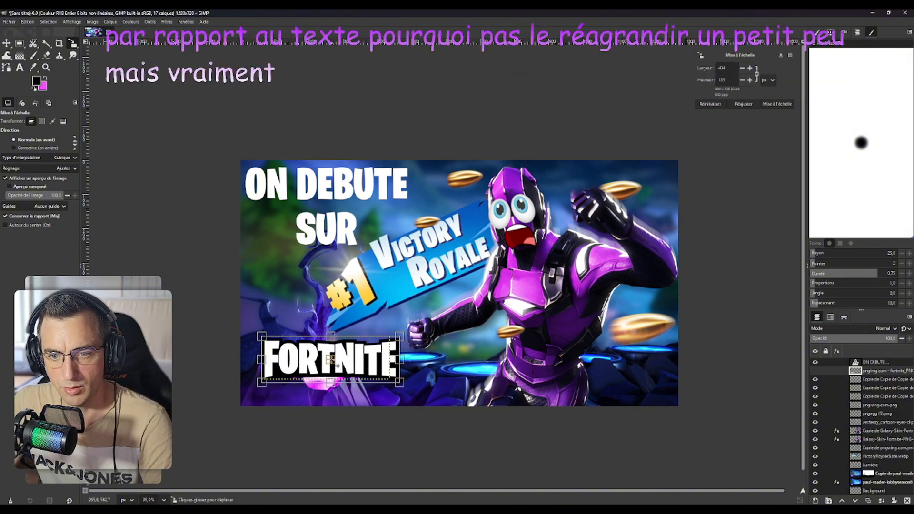
drag(336, 364, 332, 363)
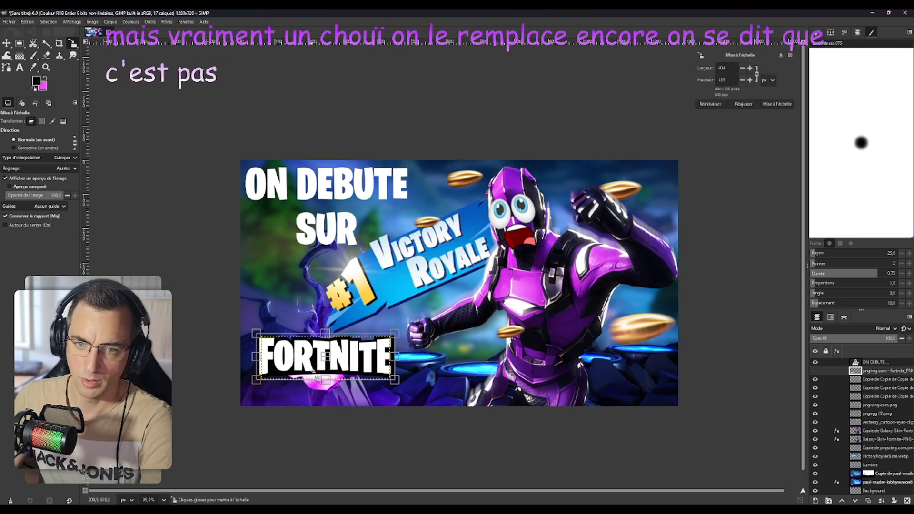
key(Return)
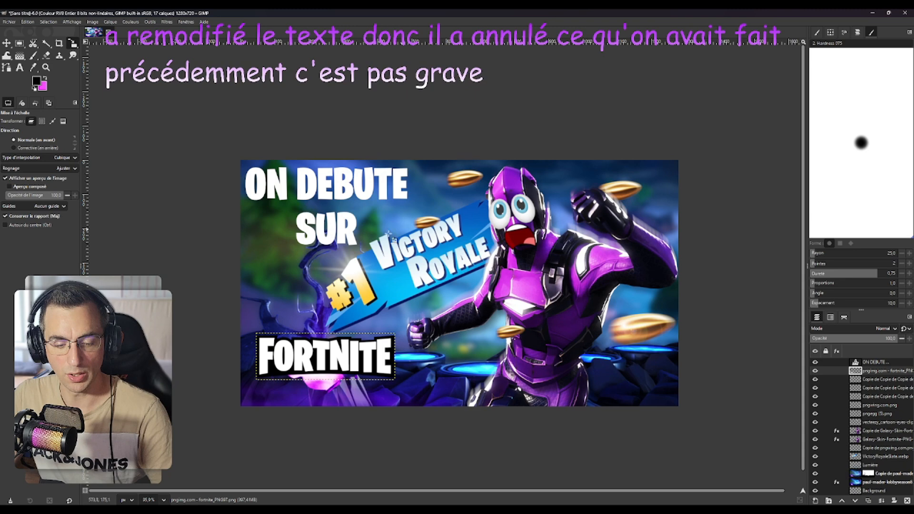
Convert the enlarged ON DEBUTE SUR text layer to a new path and activate that path for editing.
click(870, 362)
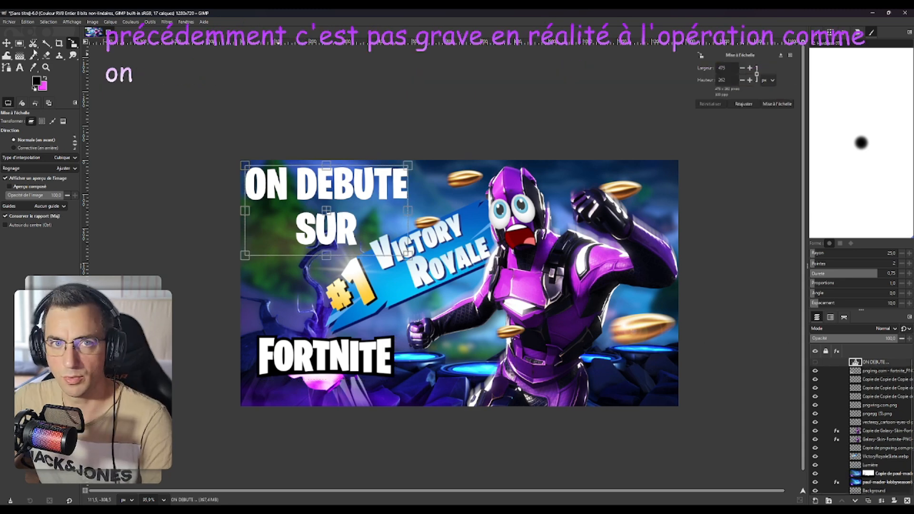
click(53, 22)
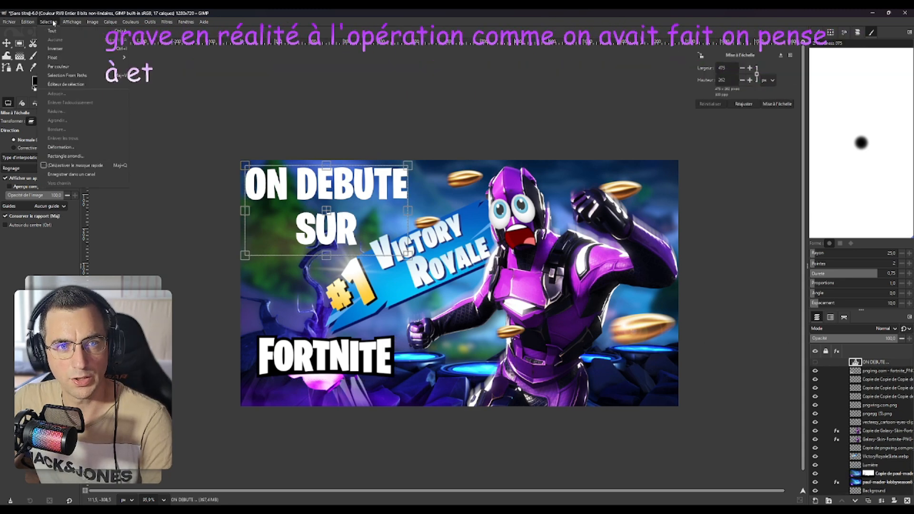
mouse_move(92, 22)
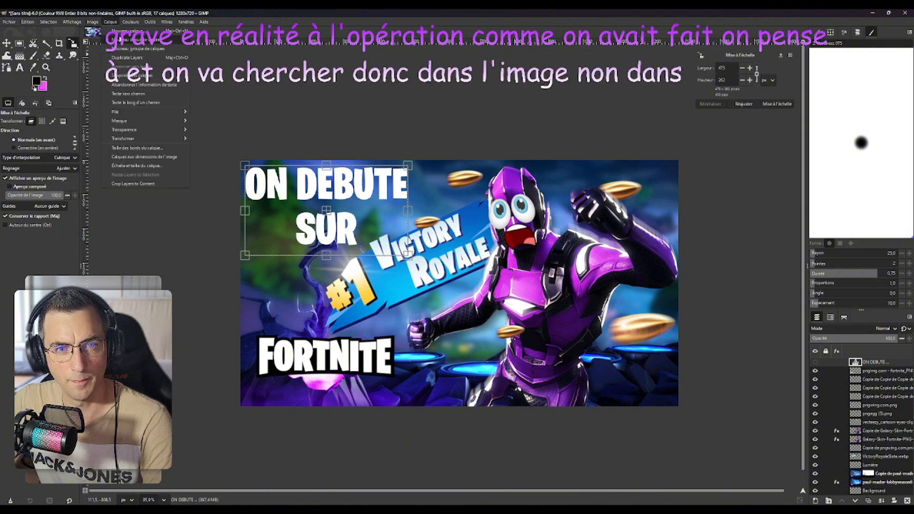
click(159, 93)
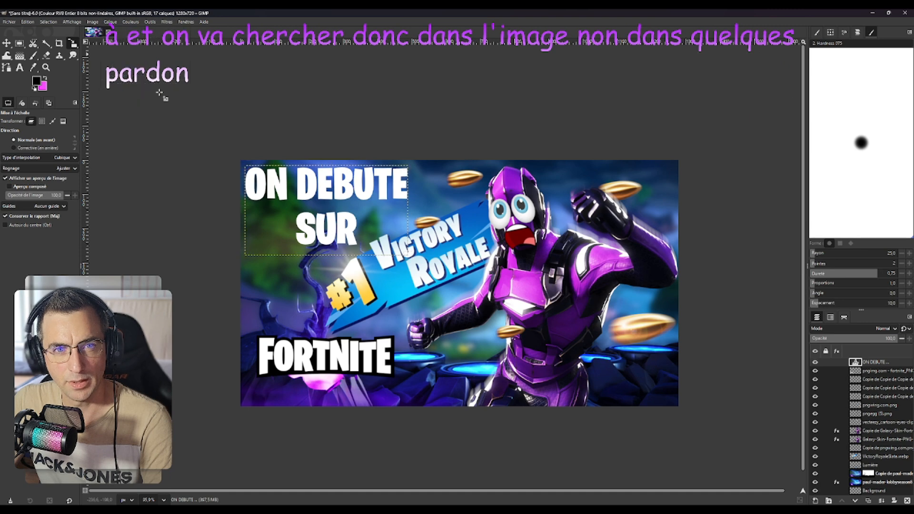
click(844, 317)
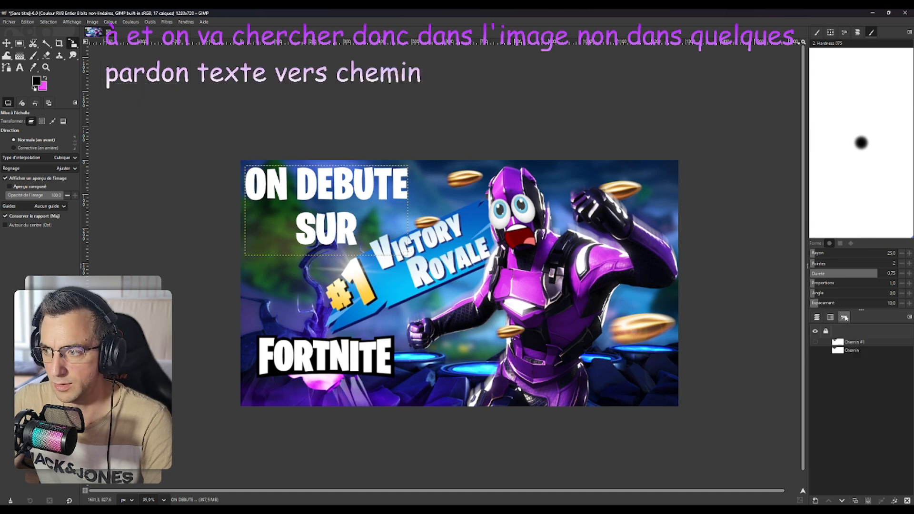
double_click(839, 343)
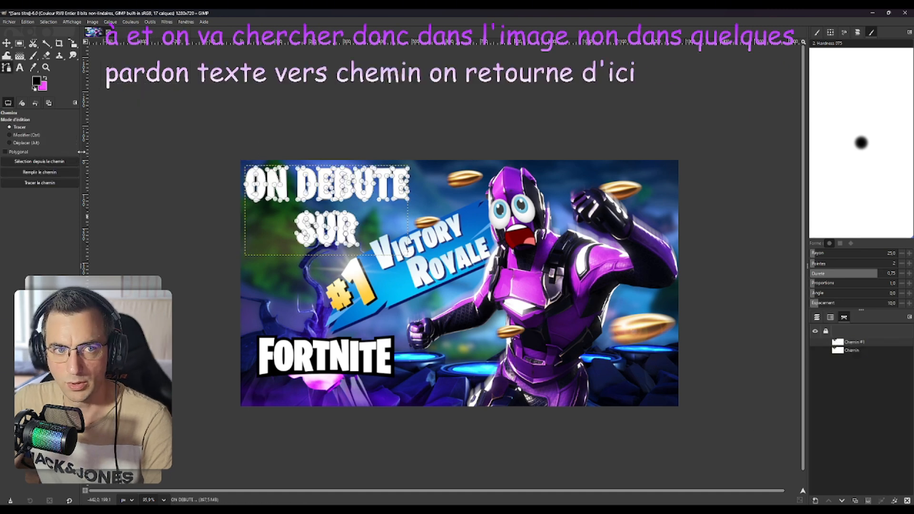
Stroke the new title path with a 6 px antialiased line in the foreground color, then leave path editing with the Move tool.
click(40, 183)
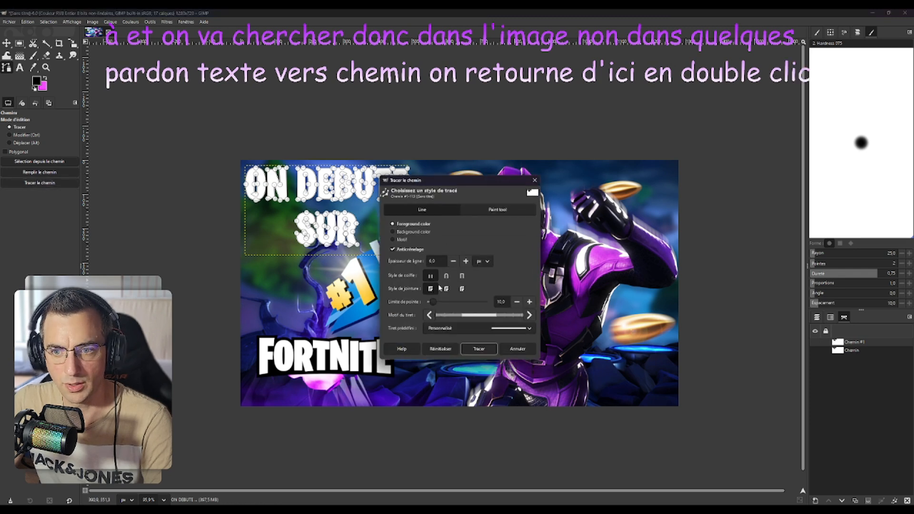
click(479, 348)
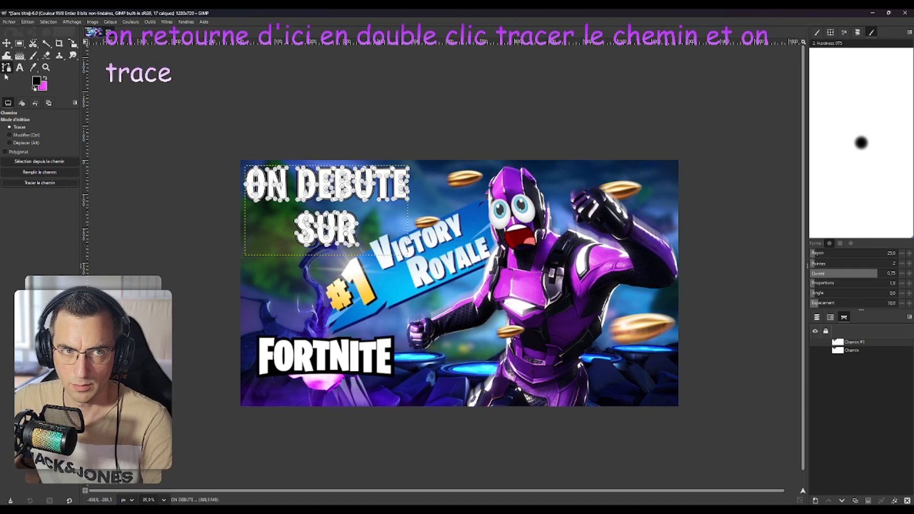
click(8, 43)
scroll(540, 262, down, 4)
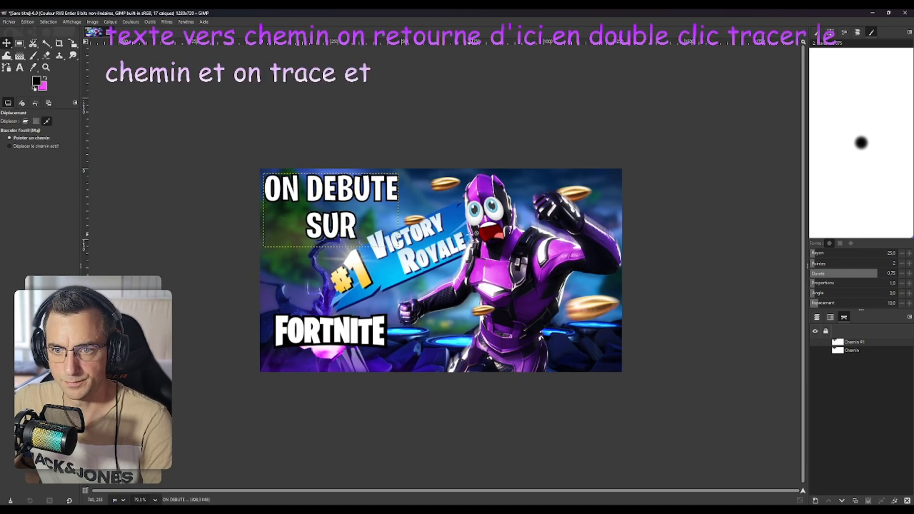
scroll(479, 237, up, 4)
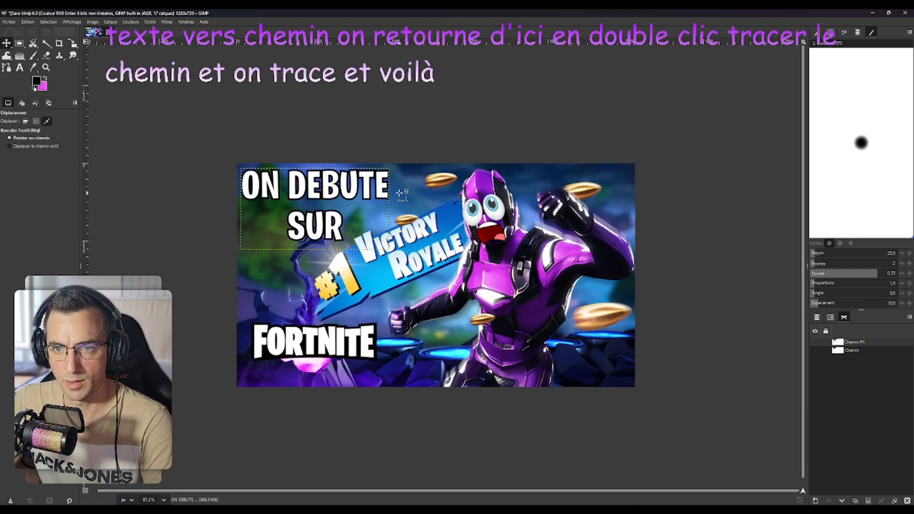